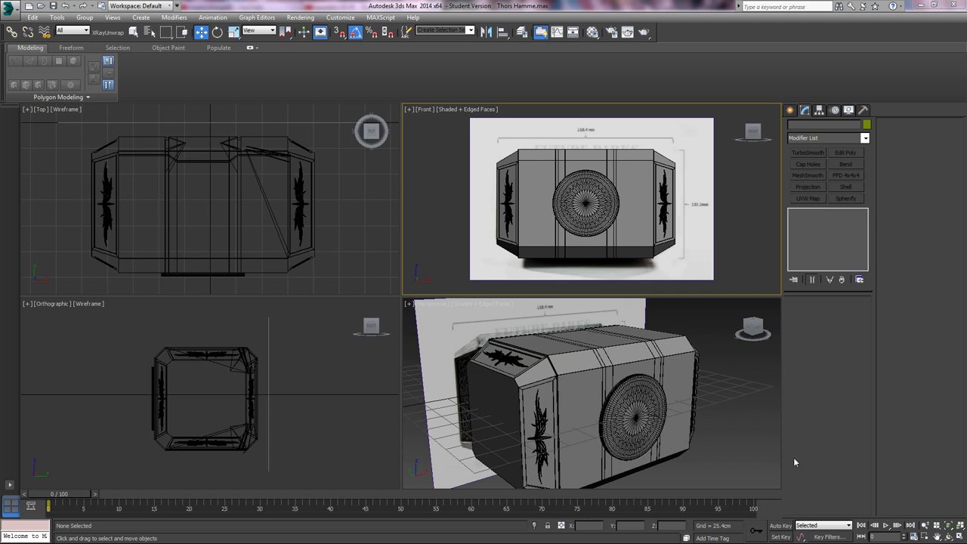
Examine the hammer head, its round medallion and the left ornament against the reference image in the front view
{"action": "key", "text": "alt+w"}
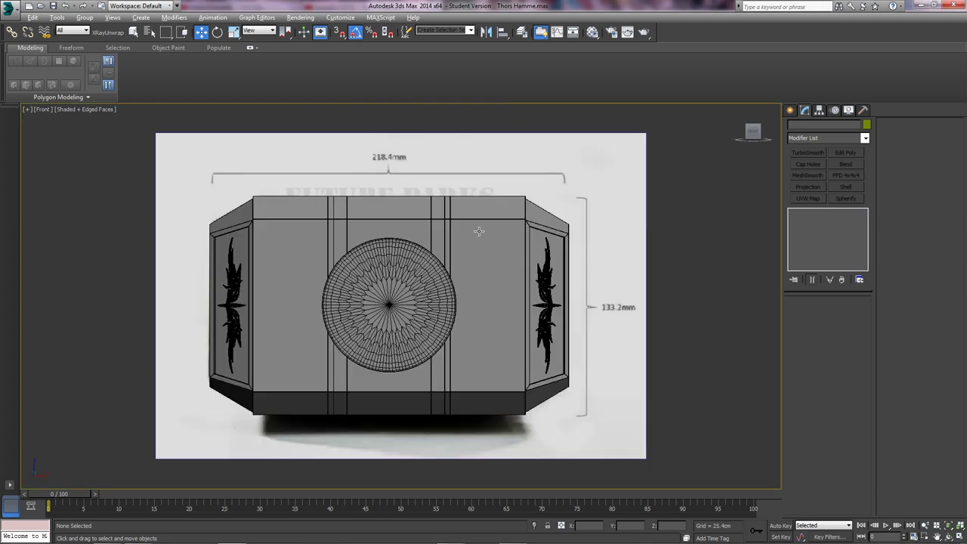
{"action": "scroll", "coordinate": [478, 290], "scroll_direction": "down", "scroll_amount": 3}
{"action": "middle_click_drag", "start_coordinate": [459, 285], "coordinate": [476, 331]}
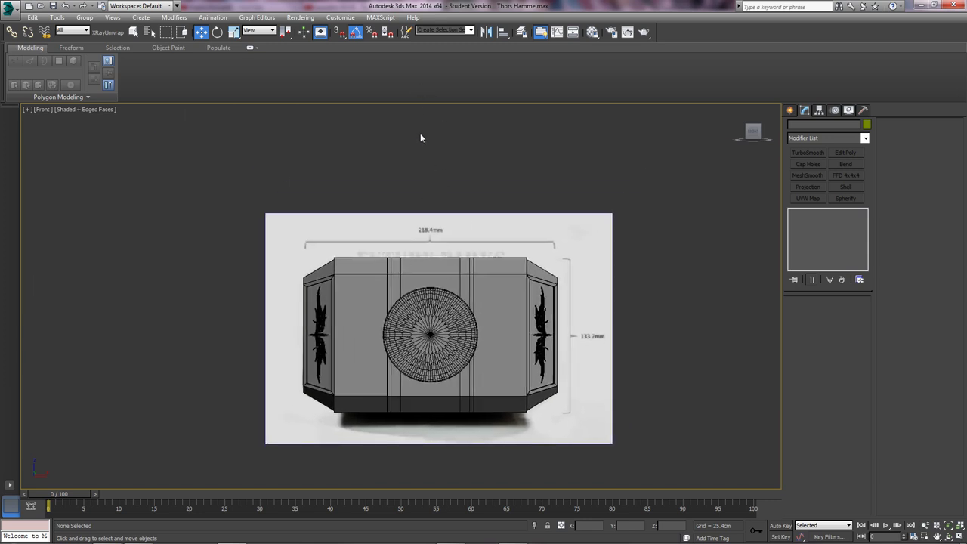
{"action": "middle_click_drag", "start_coordinate": [421, 137], "coordinate": [425, 235]}
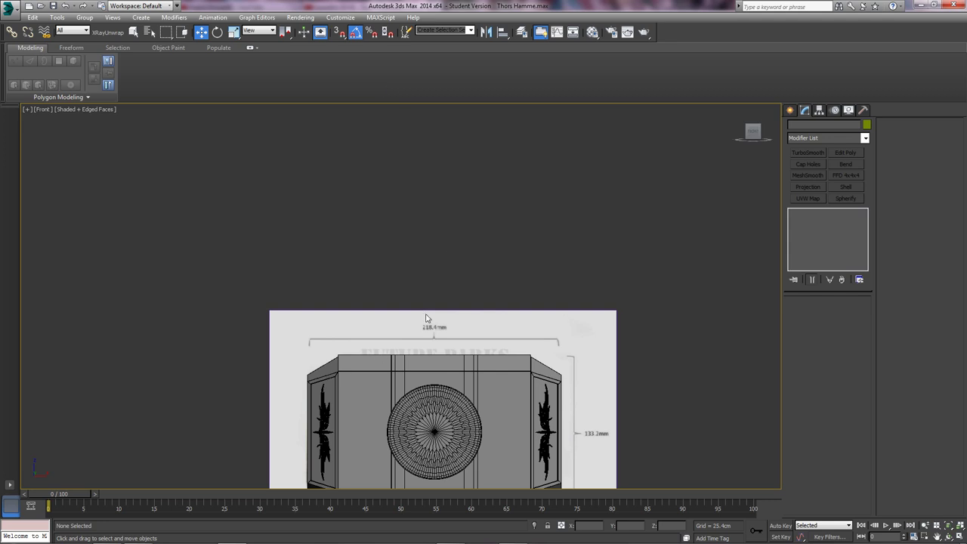
{"action": "middle_click_drag", "start_coordinate": [374, 398], "coordinate": [470, 259]}
{"action": "scroll", "coordinate": [461, 293], "scroll_direction": "up", "scroll_amount": 4}
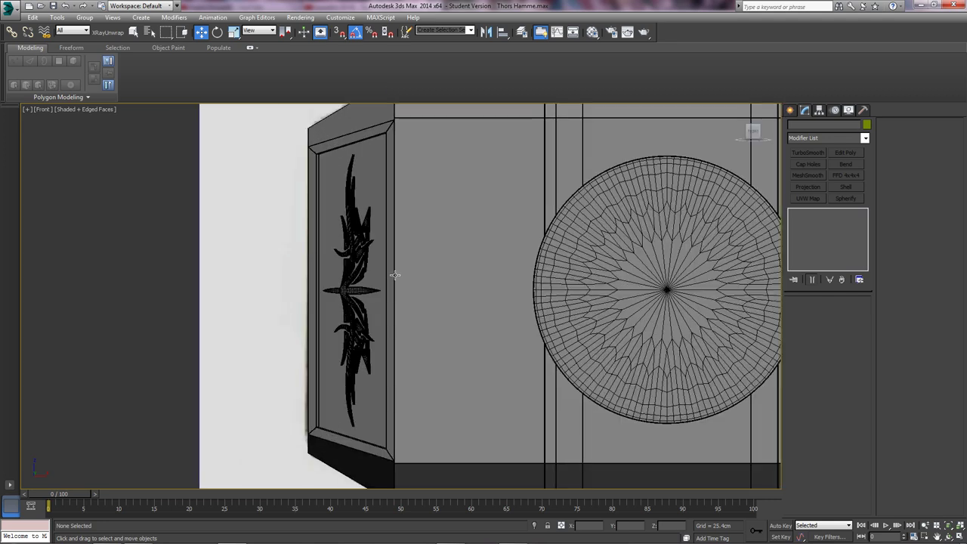
{"action": "middle_click_drag", "start_coordinate": [395, 274], "coordinate": [424, 271]}
{"action": "scroll", "coordinate": [424, 271], "scroll_direction": "up", "scroll_amount": 2}
Examine the ornaments on the hammer head's bevelled side panels and the reference carving from several angles in the perspective view
{"action": "key", "text": "alt+w"}
{"action": "middle_click", "coordinate": [480, 363]}
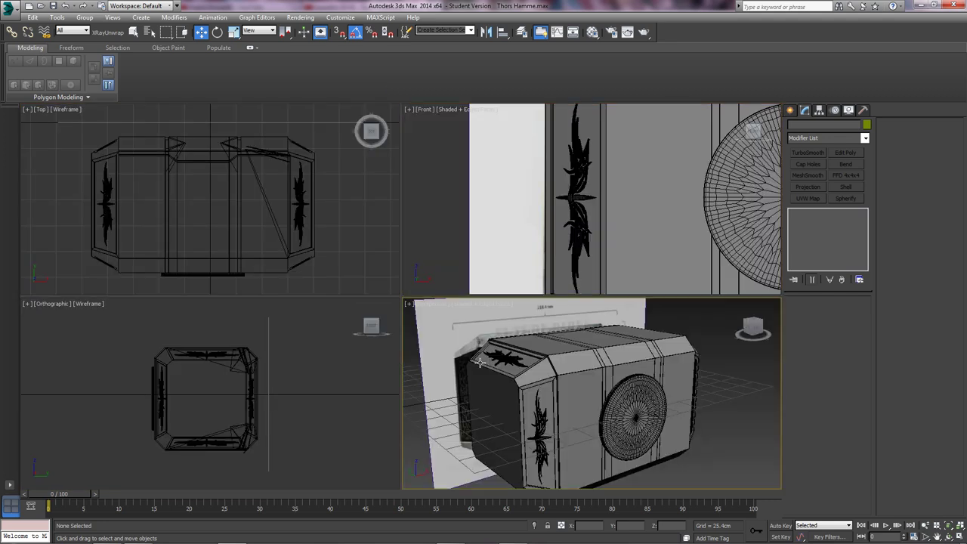
{"action": "key", "text": "alt+w"}
{"action": "middle_click_drag", "start_coordinate": [317, 270], "coordinate": [364, 205]}
{"action": "scroll", "coordinate": [348, 274], "scroll_direction": "up", "scroll_amount": 2}
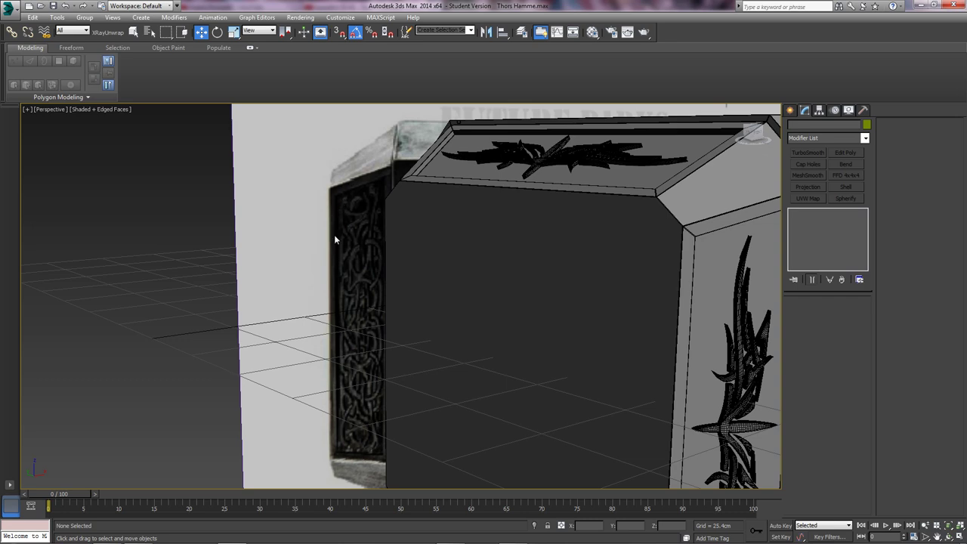
{"action": "middle_click_drag", "start_coordinate": [450, 231], "coordinate": [302, 228], "text": "alt"}
{"action": "scroll", "coordinate": [306, 224], "scroll_direction": "down", "scroll_amount": 4}
{"action": "middle_click_drag", "start_coordinate": [398, 237], "coordinate": [335, 230]}
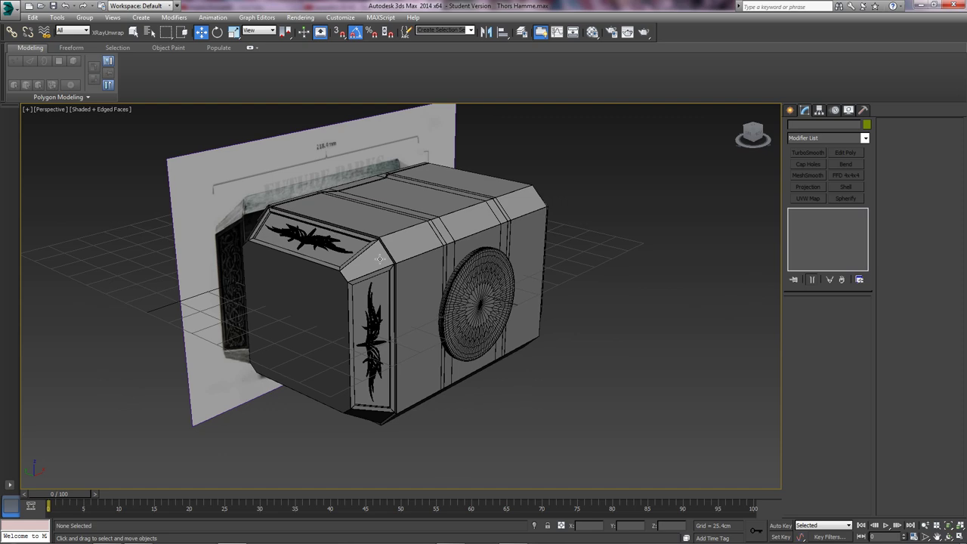
{"action": "mouse_move", "coordinate": [379, 258]}
{"action": "middle_mouse_down", "text": "alt"}
{"action": "mouse_move", "coordinate": [354, 240]}
{"action": "mouse_move", "coordinate": [368, 253]}
{"action": "middle_mouse_up", "text": "alt"}
{"action": "scroll", "coordinate": [380, 258], "scroll_direction": "up", "scroll_amount": 3}
{"action": "scroll", "coordinate": [379, 258], "scroll_direction": "up", "scroll_amount": 4}
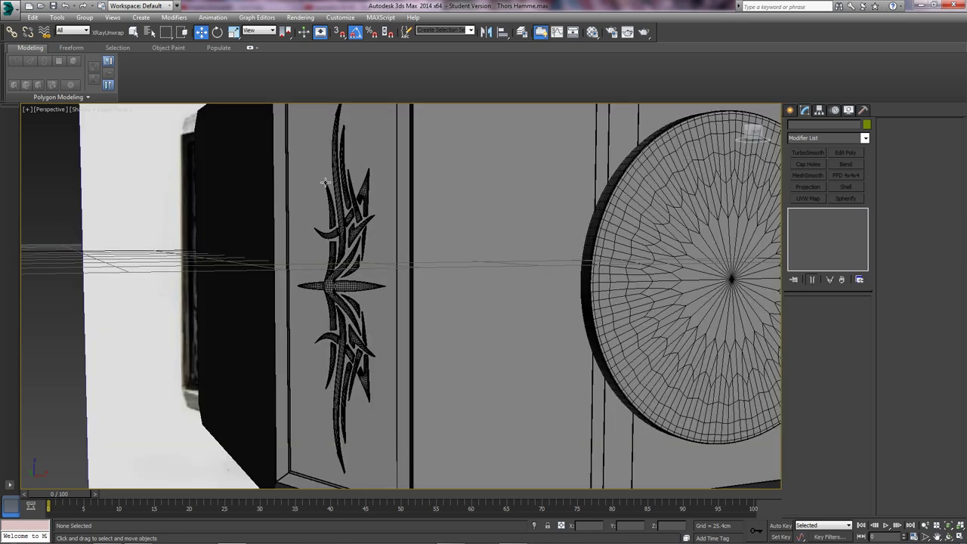
{"action": "middle_click_drag", "start_coordinate": [343, 241], "coordinate": [316, 254], "text": "alt"}
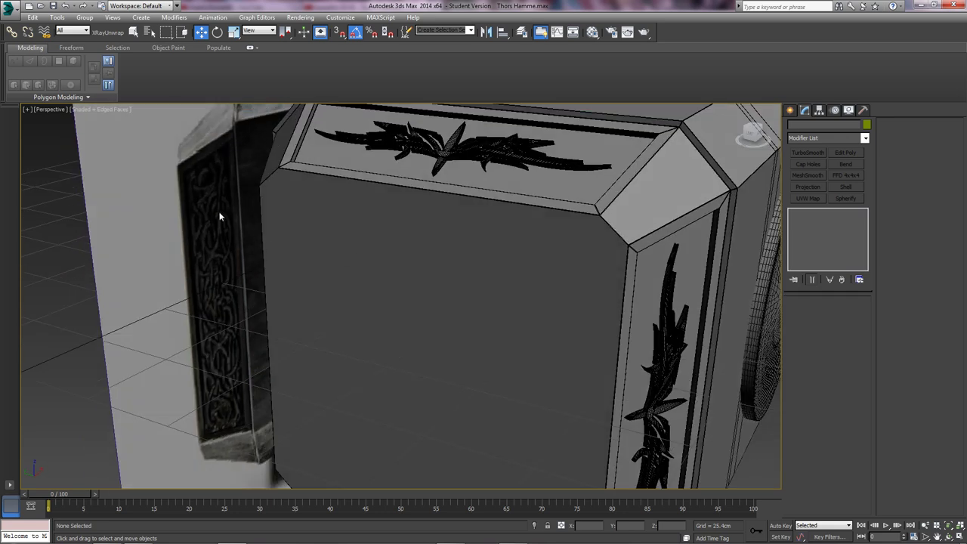
{"action": "middle_click_drag", "start_coordinate": [210, 260], "coordinate": [405, 290], "text": "alt"}
{"action": "scroll", "coordinate": [504, 300], "scroll_direction": "up", "scroll_amount": 4}
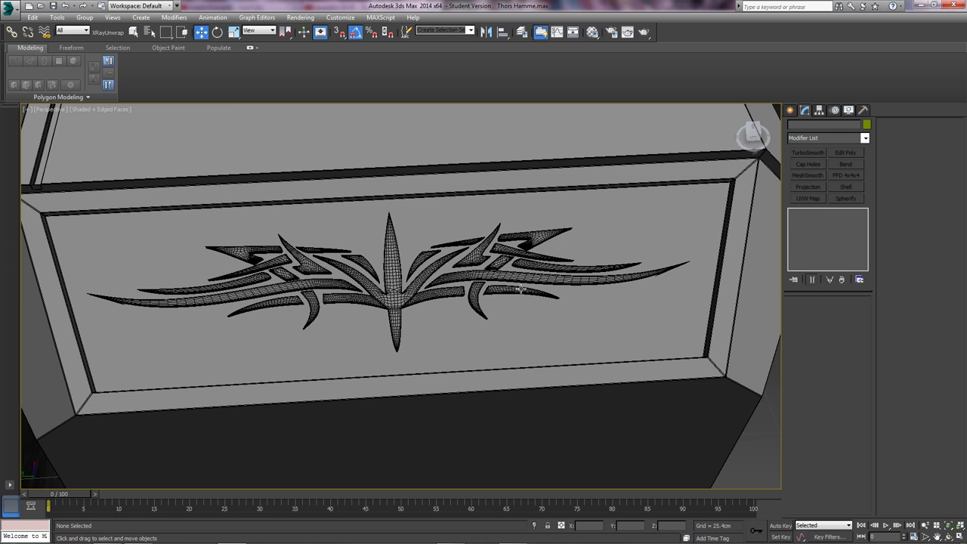
{"action": "middle_click_drag", "start_coordinate": [399, 268], "coordinate": [427, 255]}
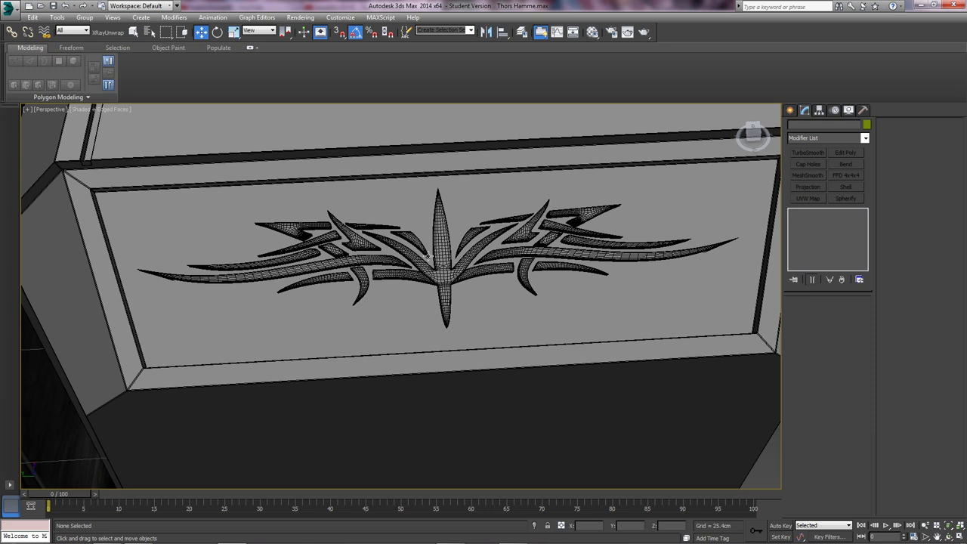
{"action": "middle_click_drag", "start_coordinate": [458, 265], "coordinate": [399, 315]}
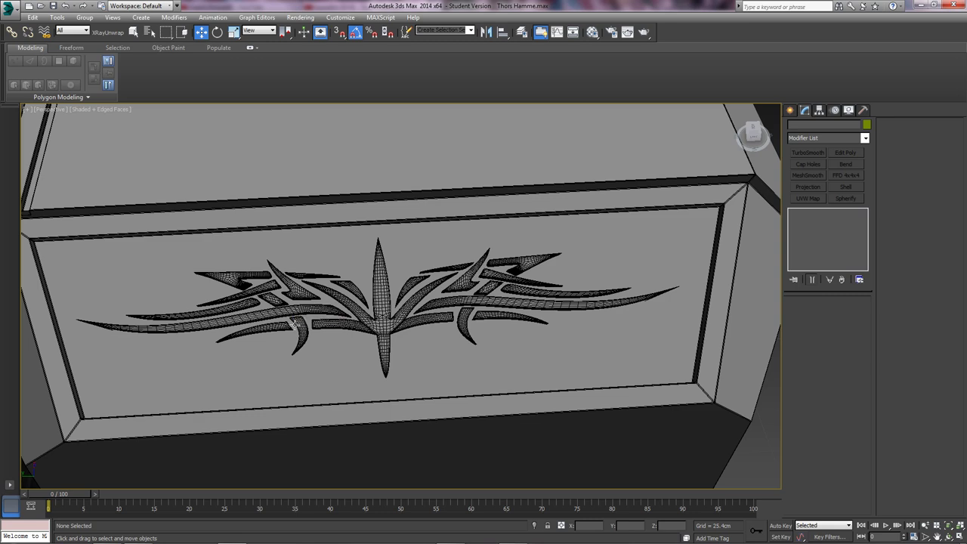
{"action": "scroll", "coordinate": [368, 318], "scroll_direction": "down", "scroll_amount": 5}
{"action": "middle_click_drag", "start_coordinate": [392, 300], "coordinate": [439, 291], "text": "alt"}
{"action": "key", "text": "alt+w"}
Create a cylinder above the hammer head in the front view, about 17.2 cm in radius and 33.9 cm high
{"action": "left_click", "coordinate": [517, 216]}
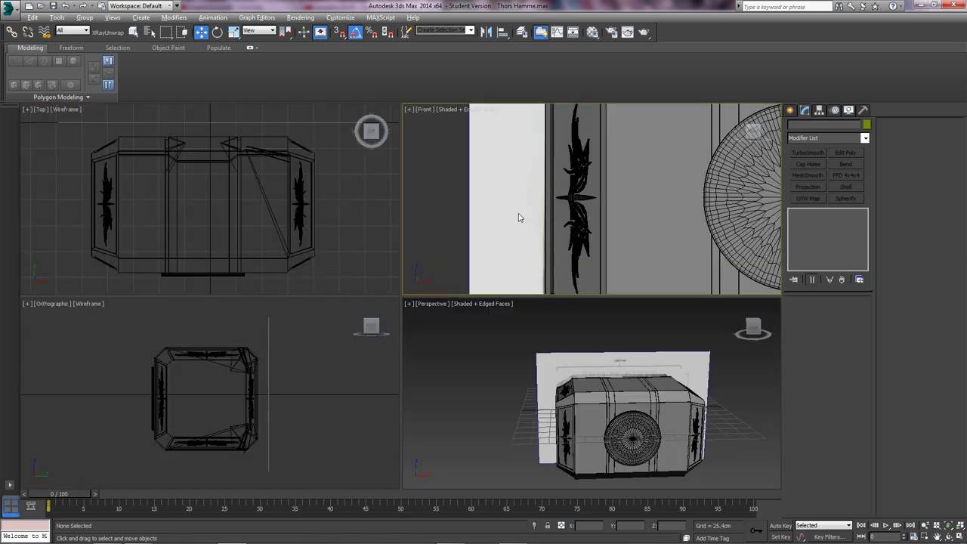
{"action": "key", "text": "alt+w"}
{"action": "scroll", "coordinate": [482, 243], "scroll_direction": "down", "scroll_amount": 2}
{"action": "middle_click_drag", "start_coordinate": [484, 248], "coordinate": [279, 294]}
{"action": "scroll", "coordinate": [301, 290], "scroll_direction": "down", "scroll_amount": 3}
{"action": "middle_click_drag", "start_coordinate": [356, 248], "coordinate": [370, 296]}
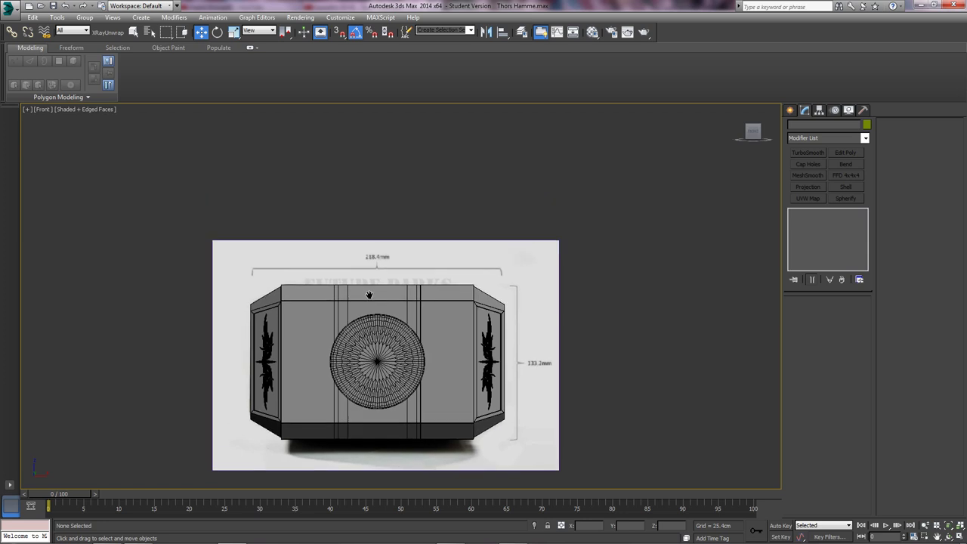
{"action": "left_click", "coordinate": [789, 111]}
{"action": "left_click", "coordinate": [793, 126]}
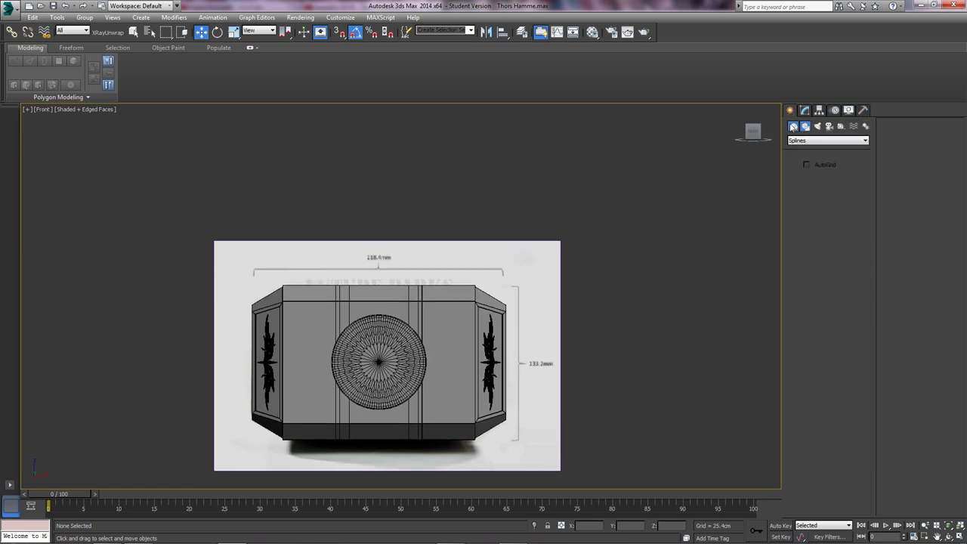
{"action": "left_click", "coordinate": [807, 195]}
{"action": "scroll", "coordinate": [405, 236], "scroll_direction": "down", "scroll_amount": 2}
{"action": "scroll", "coordinate": [405, 236], "scroll_direction": "up", "scroll_amount": 5}
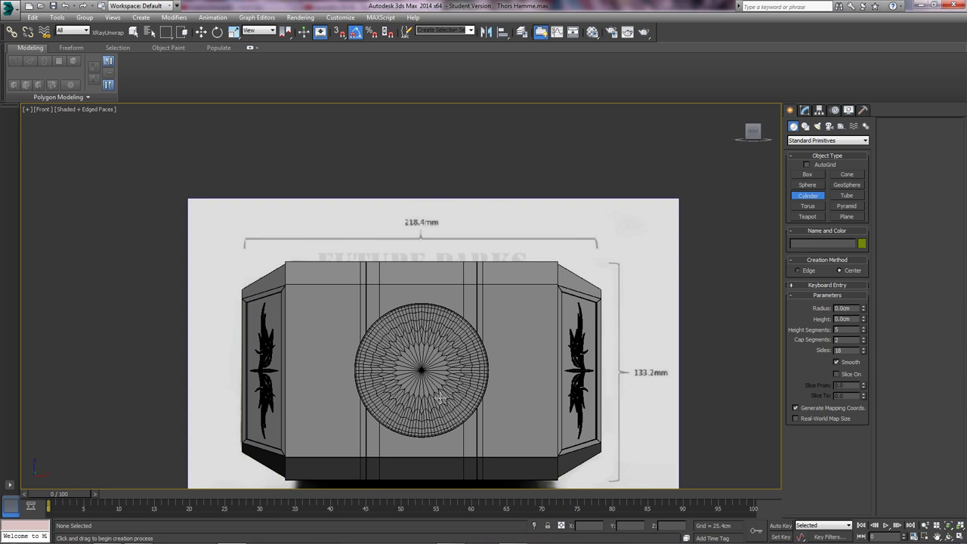
{"action": "middle_click_drag", "start_coordinate": [440, 398], "coordinate": [444, 382]}
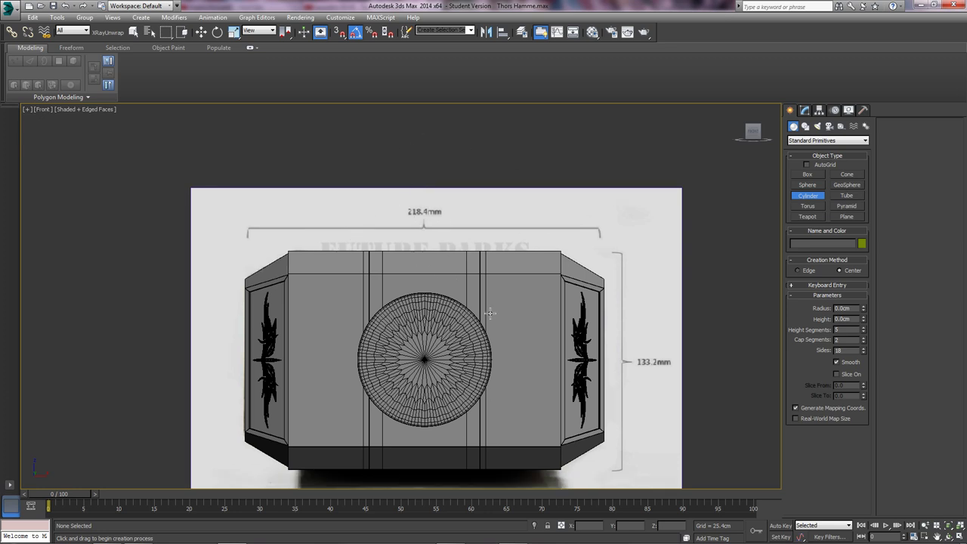
{"action": "middle_click_drag", "start_coordinate": [490, 312], "coordinate": [338, 327], "text": "alt"}
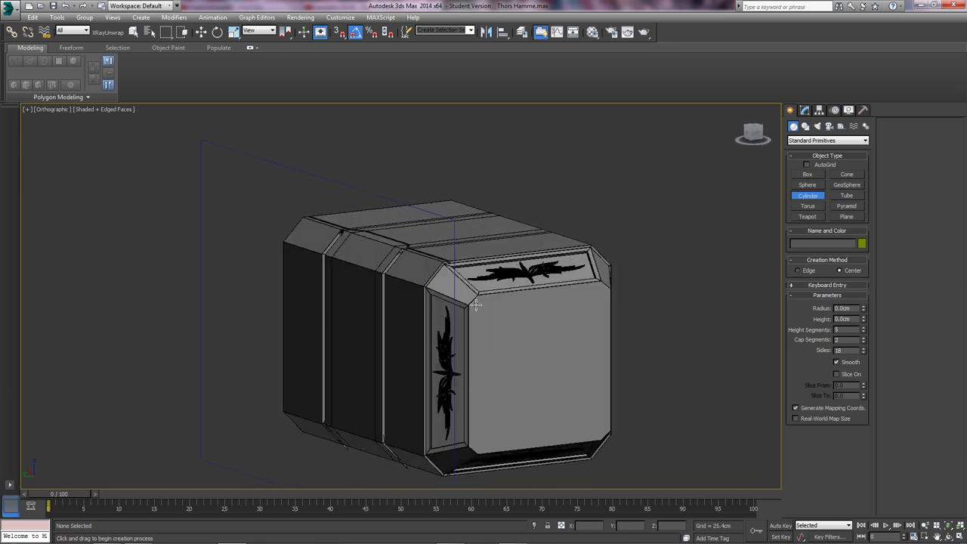
{"action": "key", "text": "f"}
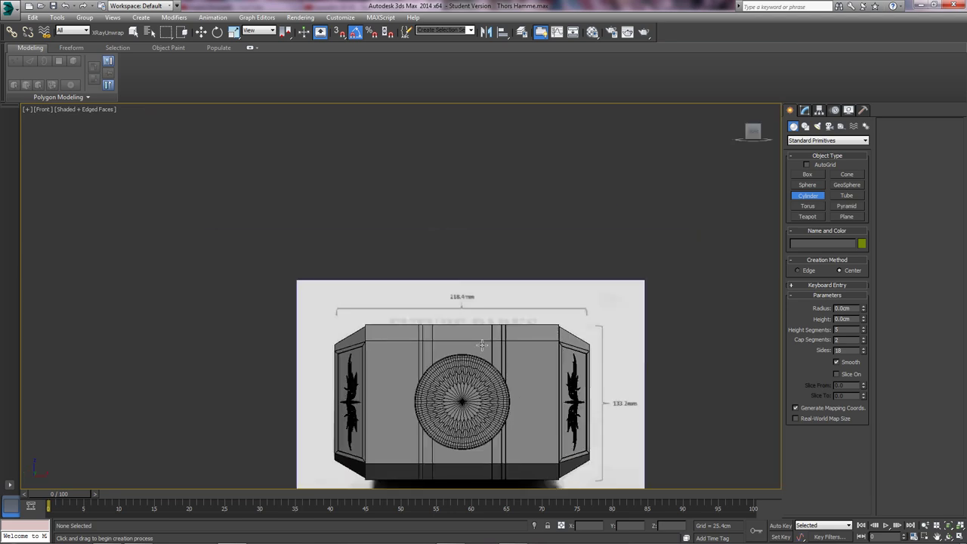
{"action": "scroll", "coordinate": [412, 259], "scroll_direction": "up", "scroll_amount": 4}
{"action": "left_click_drag", "start_coordinate": [418, 274], "coordinate": [449, 303]}
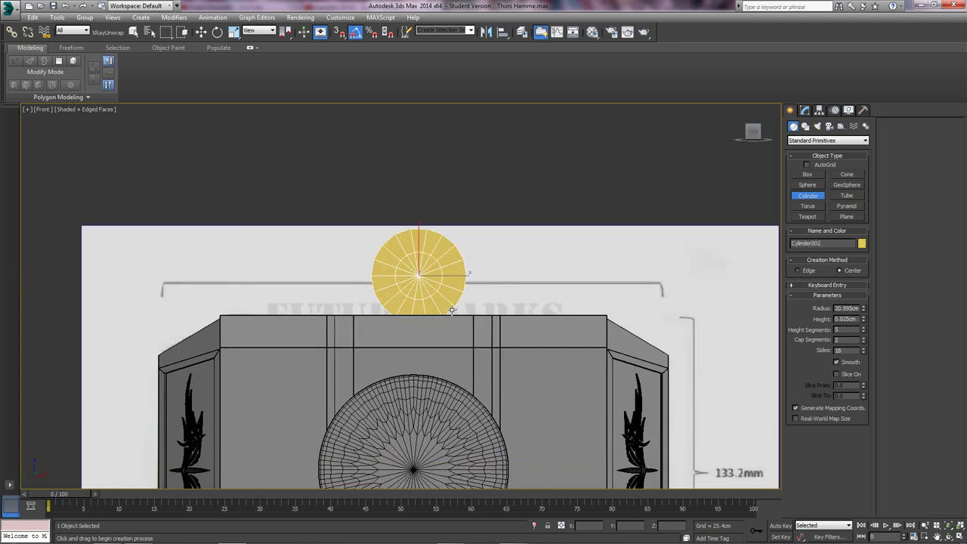
{"action": "left_click", "coordinate": [449, 303]}
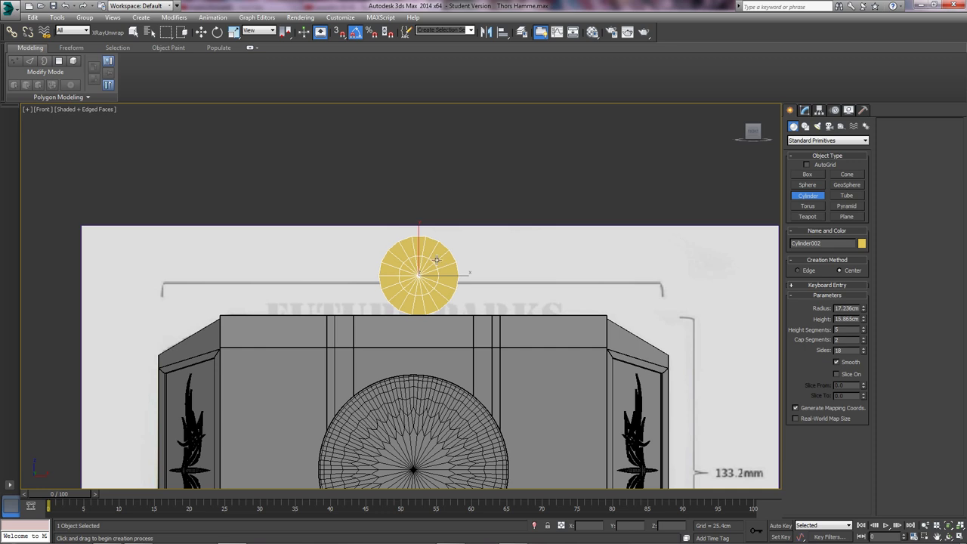
Rotate the new cylinder upright so its axis runs vertically above the hammer head
{"action": "key", "text": "e"}
{"action": "left_click_drag", "start_coordinate": [418, 288], "coordinate": [419, 247]}
{"action": "scroll", "coordinate": [419, 247], "scroll_direction": "up", "scroll_amount": 3}
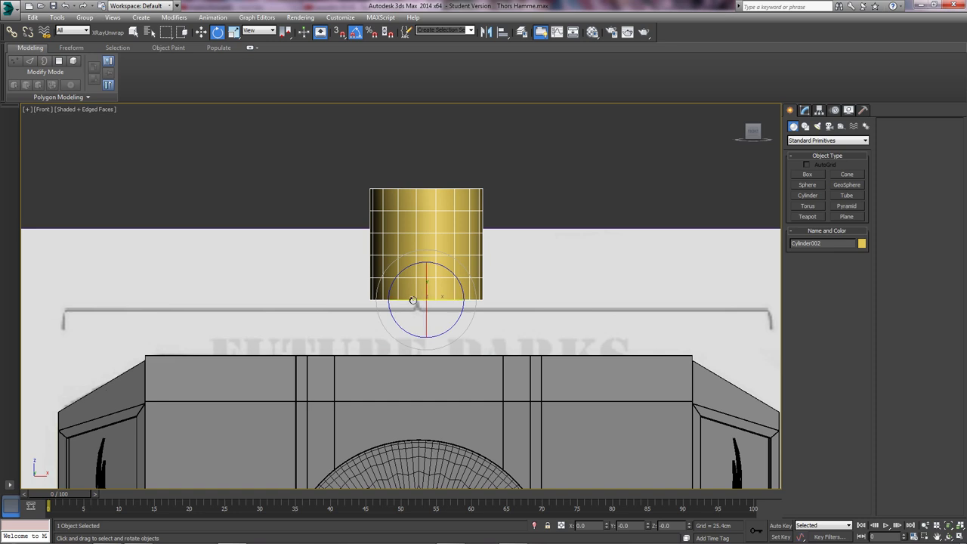
{"action": "left_click_drag", "start_coordinate": [412, 301], "coordinate": [417, 302]}
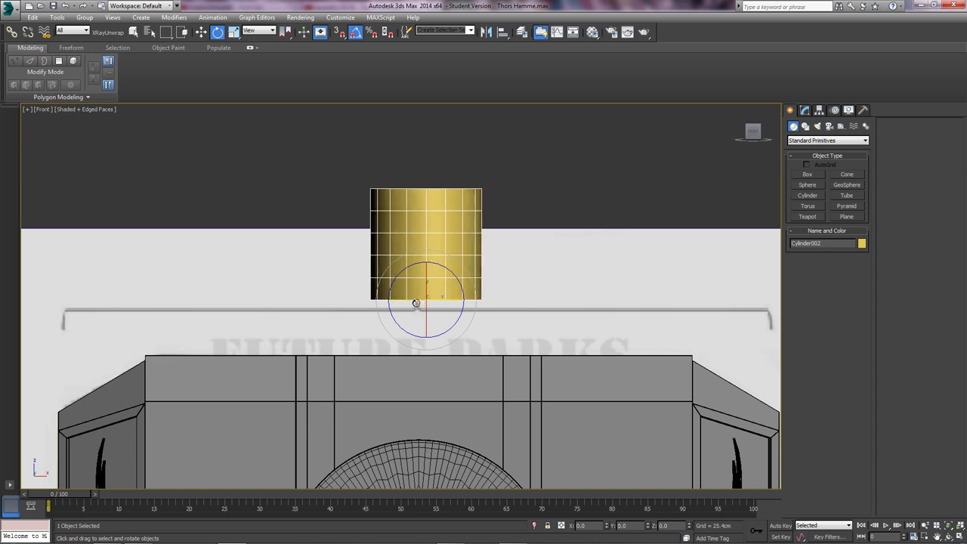
Lower the upright cylinder onto the top face of the hammer head, to about Z 61.3 cm
{"action": "key", "text": "w"}
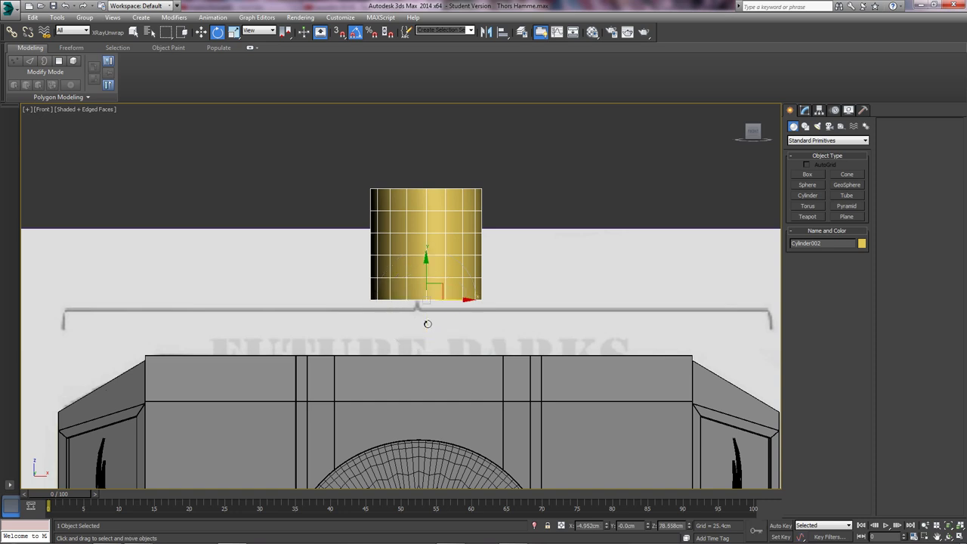
{"action": "middle_click_drag", "start_coordinate": [428, 321], "coordinate": [443, 303]}
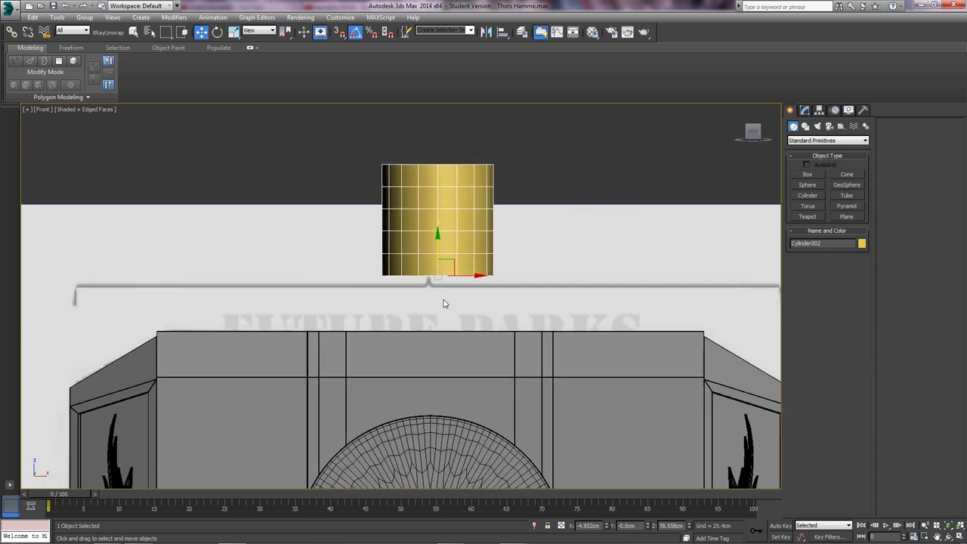
{"action": "key", "text": "F4"}
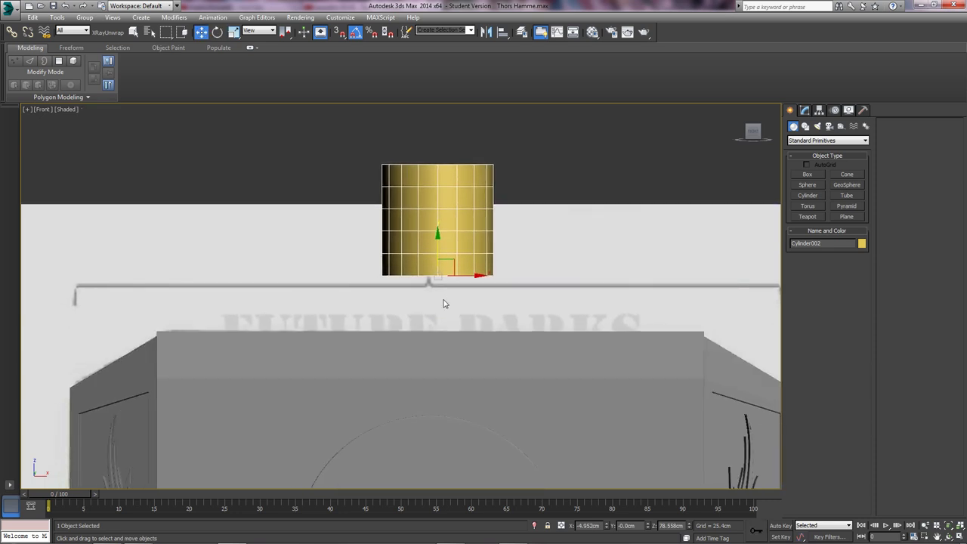
{"action": "key", "text": "F4"}
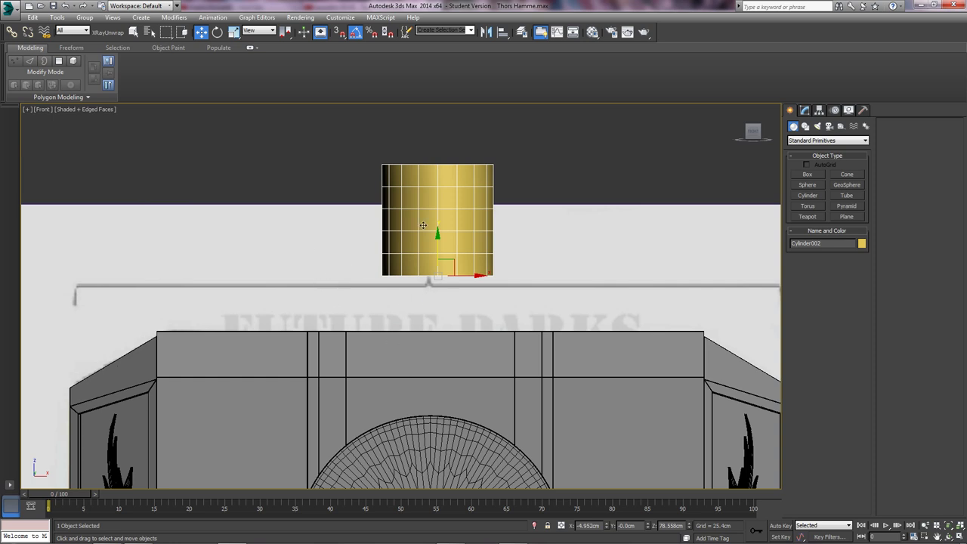
{"action": "scroll", "coordinate": [434, 240], "scroll_direction": "up", "scroll_amount": 2}
{"action": "middle_click_drag", "start_coordinate": [428, 237], "coordinate": [232, 283], "text": "alt"}
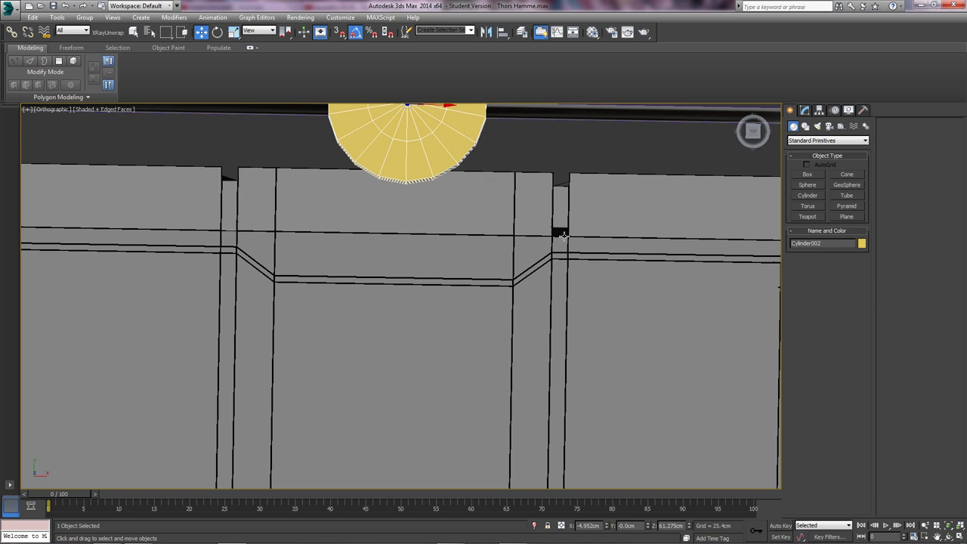
Shift the cylinder sideways in the front view to about X -6.4 cm to centre it over the round medallion
{"action": "key", "text": "l"}
{"action": "key", "text": "f"}
{"action": "key", "text": "z"}
{"action": "scroll", "coordinate": [438, 225], "scroll_direction": "down", "scroll_amount": 4}
{"action": "middle_click_drag", "start_coordinate": [429, 270], "coordinate": [441, 180]}
{"action": "left_click_drag", "start_coordinate": [454, 256], "coordinate": [447, 256]}
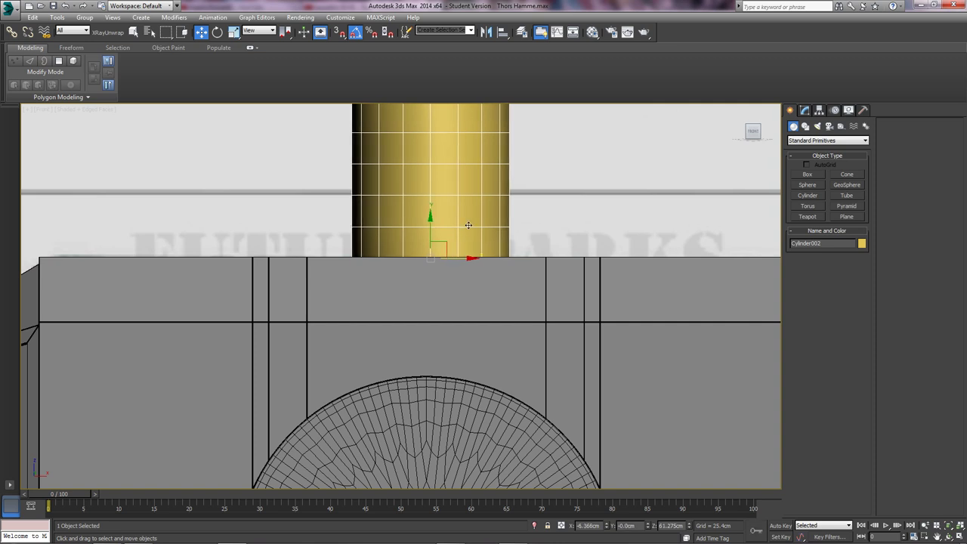
{"action": "middle_click_drag", "start_coordinate": [466, 225], "coordinate": [450, 297]}
{"action": "middle_click_drag", "start_coordinate": [450, 297], "coordinate": [454, 300], "text": "alt"}
{"action": "key", "text": "shift+z"}
{"action": "key", "text": "shift+z"}
{"action": "key", "text": "shift+z"}
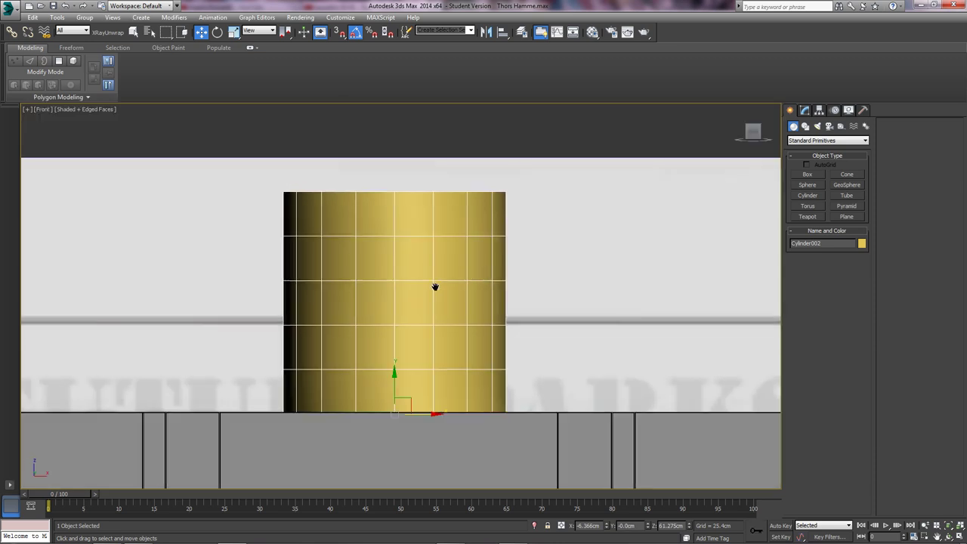
Set the cylinder's radius to 15 cm
{"action": "left_click", "coordinate": [804, 111]}
{"action": "middle_click_drag", "start_coordinate": [647, 264], "coordinate": [646, 236]}
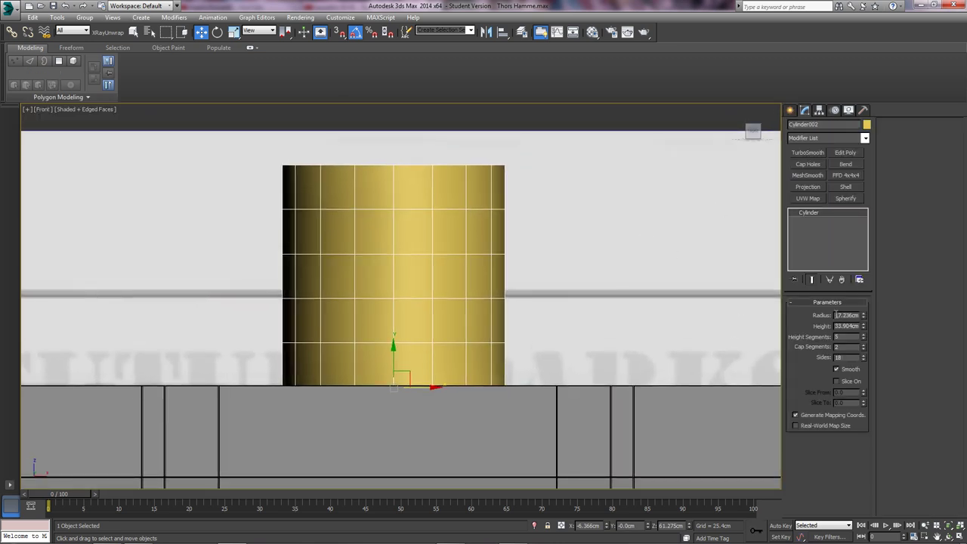
{"action": "left_click_drag", "start_coordinate": [837, 315], "coordinate": [867, 315]}
{"action": "key", "text": "BackSpace"}
{"action": "type", "text": "15"}
{"action": "key", "text": "Return"}
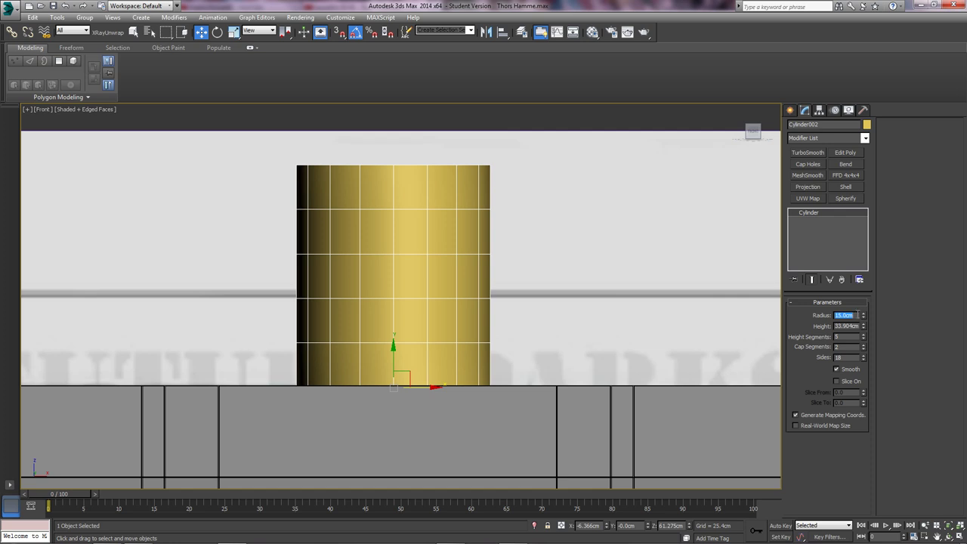
Set the cylinder's height to 295 cm and nudge it up to about Z 61.5 cm
{"action": "double_click", "coordinate": [845, 325]}
{"action": "type", "text": "295"}
{"action": "key", "text": "Return"}
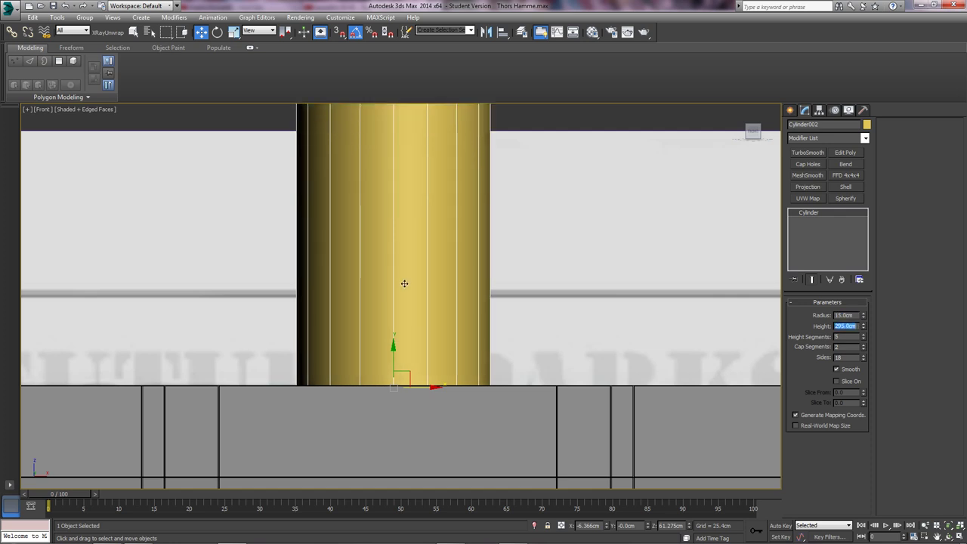
{"action": "left_click_drag", "start_coordinate": [398, 354], "coordinate": [395, 354]}
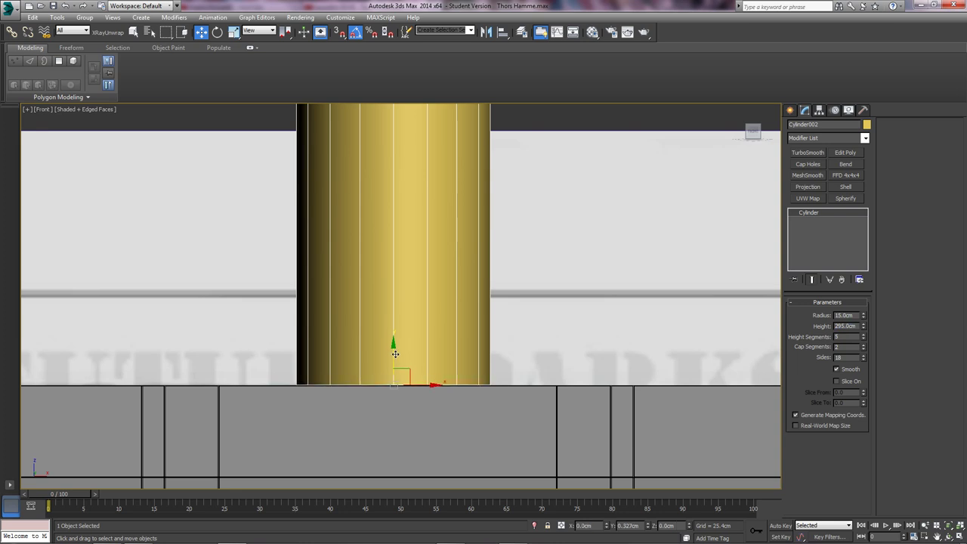
{"action": "scroll", "coordinate": [394, 354], "scroll_direction": "down", "scroll_amount": 3}
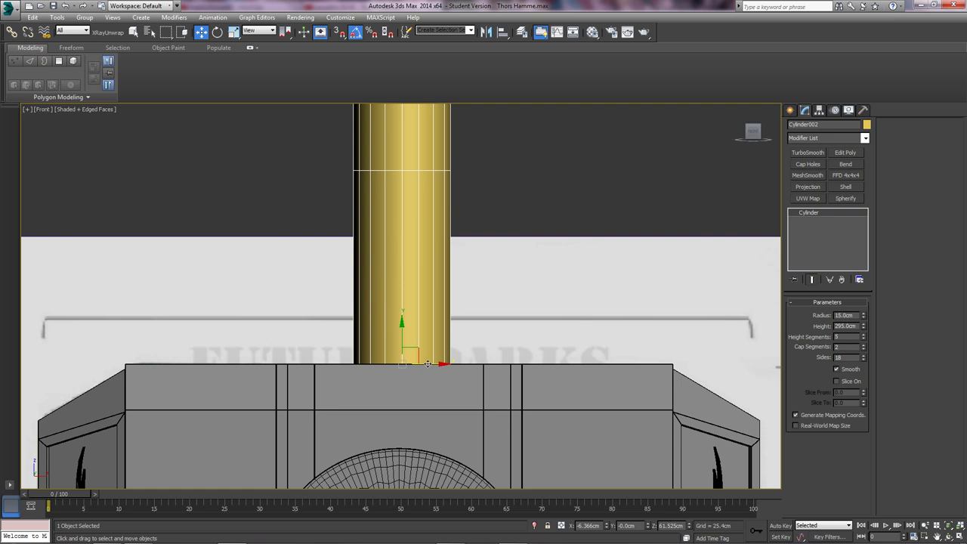
Raise the cylinder slightly above the hammer head's top face, to about Z 62.5 cm
{"action": "middle_click_drag", "start_coordinate": [427, 363], "coordinate": [426, 379]}
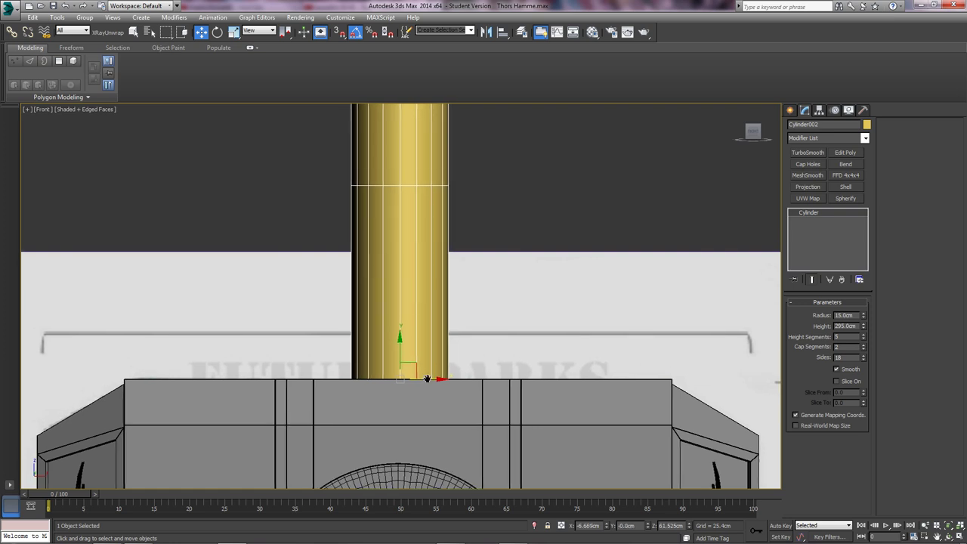
{"action": "scroll", "coordinate": [427, 378], "scroll_direction": "down", "scroll_amount": 8}
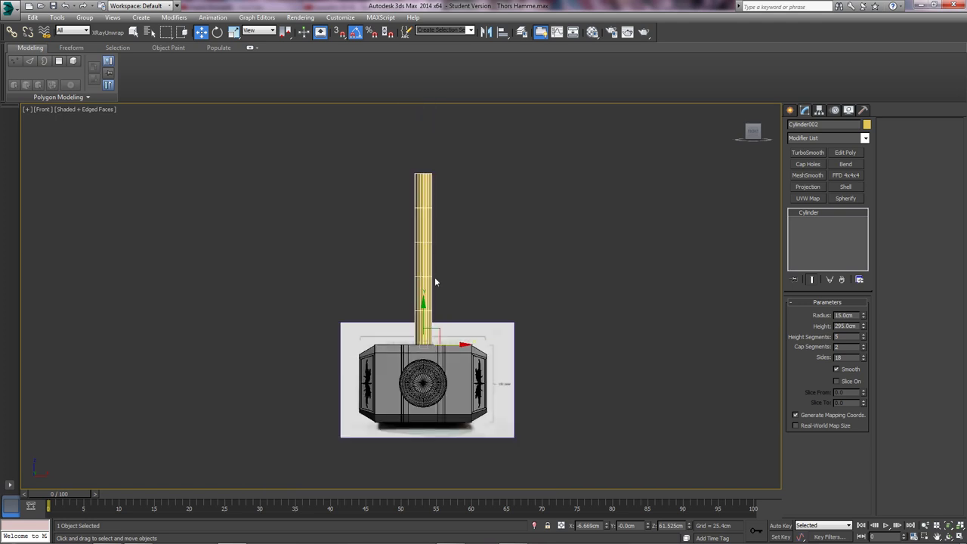
{"action": "scroll", "coordinate": [434, 276], "scroll_direction": "up", "scroll_amount": 2}
{"action": "right_click", "coordinate": [411, 259]}
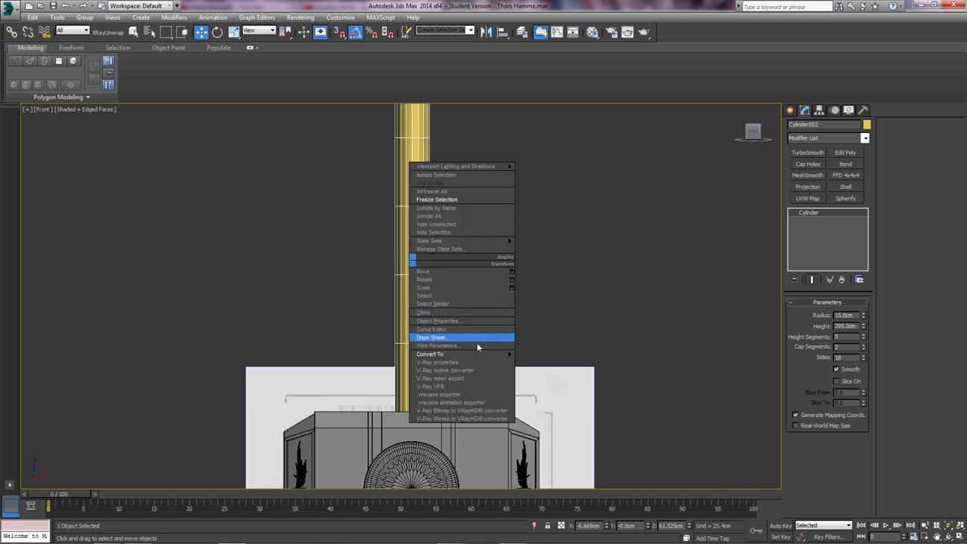
{"action": "left_click", "coordinate": [567, 319]}
{"action": "mouse_move", "coordinate": [406, 402]}
{"action": "middle_mouse_down"}
{"action": "mouse_move", "coordinate": [412, 377]}
{"action": "mouse_move", "coordinate": [393, 350]}
{"action": "mouse_move", "coordinate": [416, 403]}
{"action": "middle_mouse_up"}
{"action": "scroll", "coordinate": [392, 349], "scroll_direction": "up", "scroll_amount": 2}
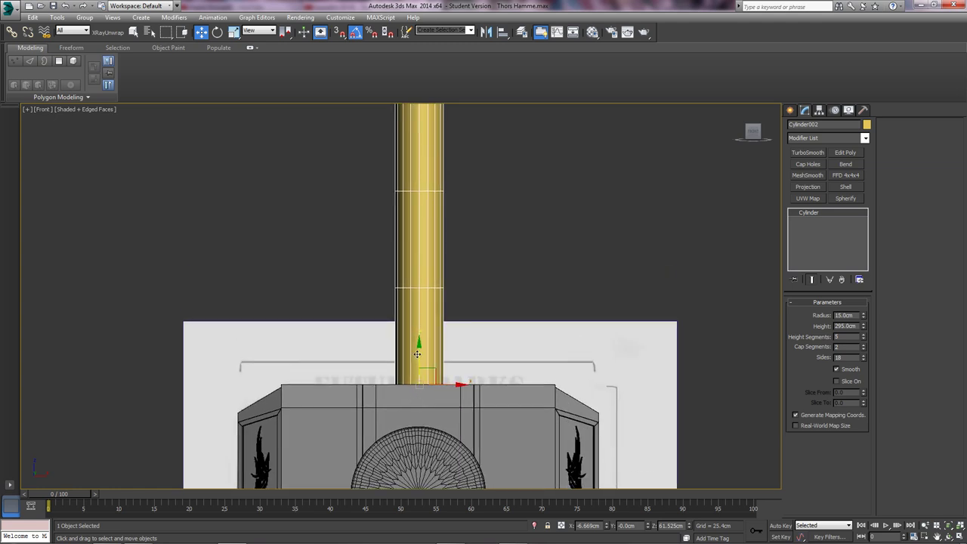
{"action": "left_click_drag", "start_coordinate": [416, 352], "coordinate": [417, 351]}
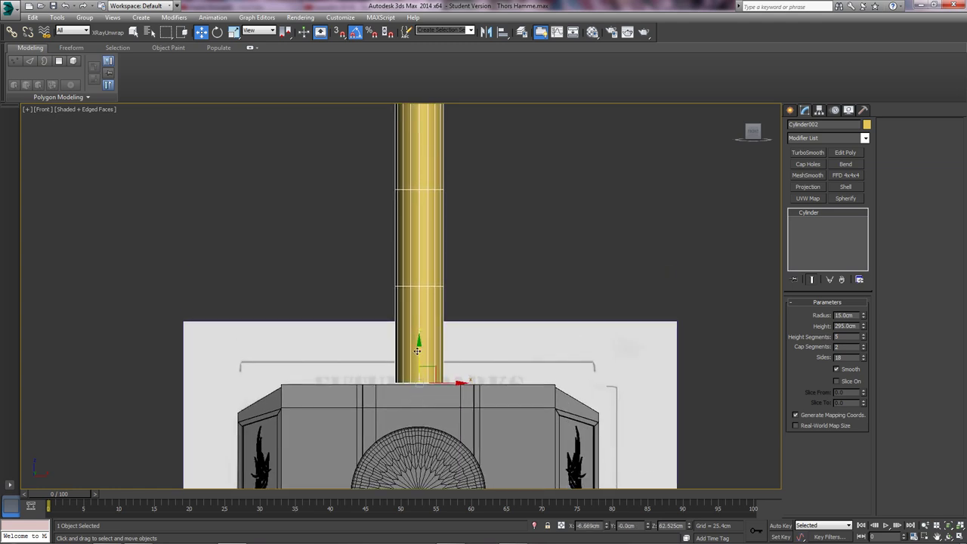
Isolate the handle cylinder and convert it to an Editable Poly
{"action": "middle_click_drag", "start_coordinate": [456, 383], "coordinate": [451, 375]}
{"action": "scroll", "coordinate": [452, 375], "scroll_direction": "down", "scroll_amount": 5}
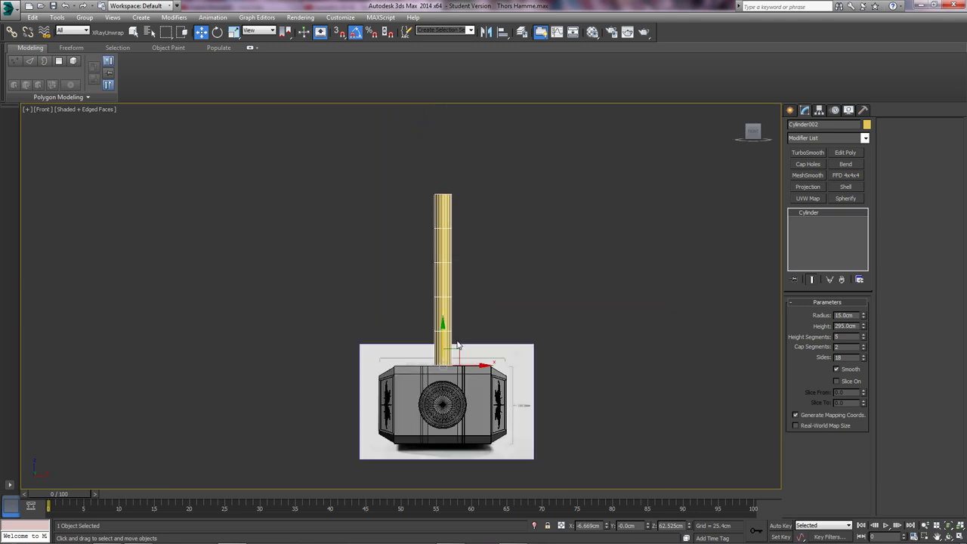
{"action": "key", "text": "alt+q"}
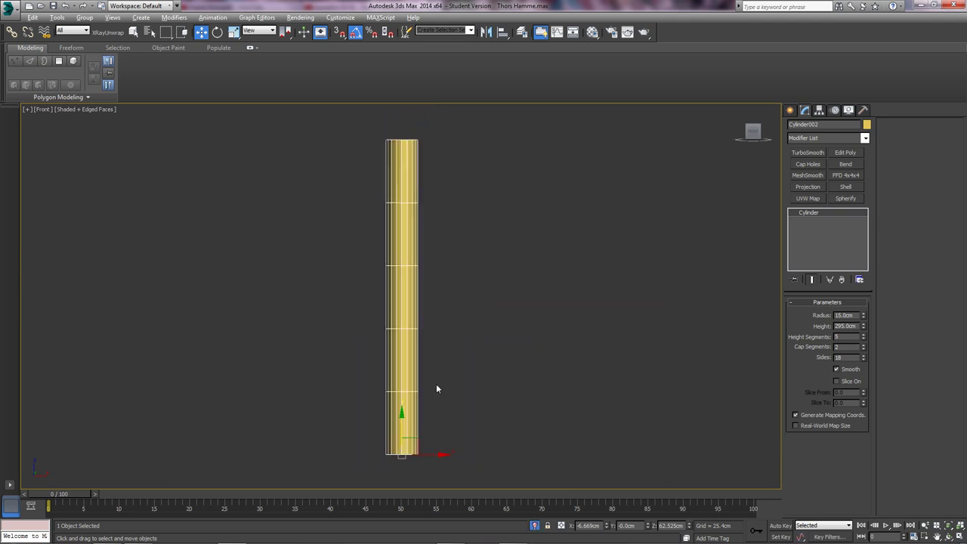
{"action": "middle_click_drag", "start_coordinate": [427, 356], "coordinate": [446, 324]}
{"action": "right_click", "coordinate": [416, 304]}
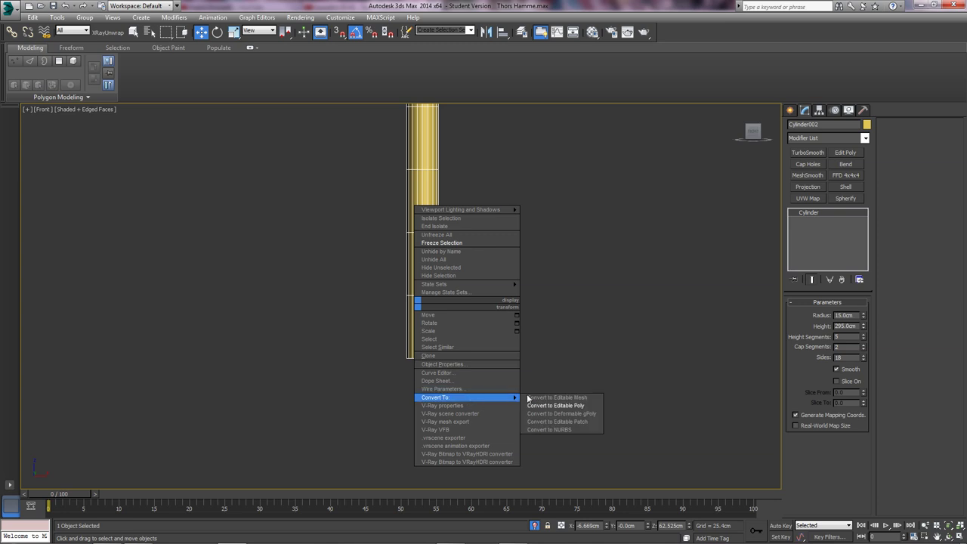
{"action": "left_click", "coordinate": [535, 404]}
Select all the polygons of the cylinder's bottom cap by growing outward from its centre, and delete them
{"action": "left_click", "coordinate": [837, 313]}
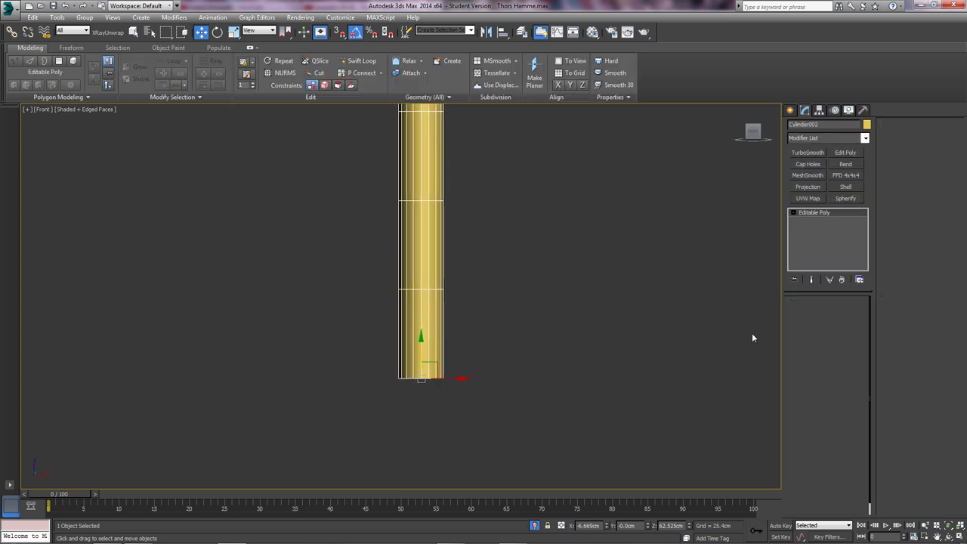
{"action": "middle_click_drag", "start_coordinate": [468, 340], "coordinate": [442, 339], "text": "alt"}
{"action": "scroll", "coordinate": [392, 360], "scroll_direction": "up", "scroll_amount": 3}
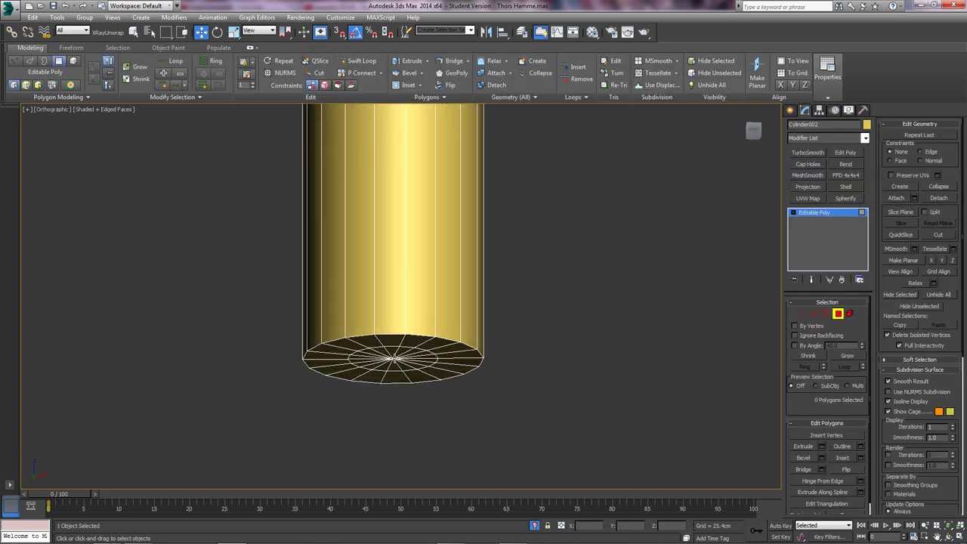
{"action": "key", "text": "1"}
{"action": "left_click", "coordinate": [393, 358]}
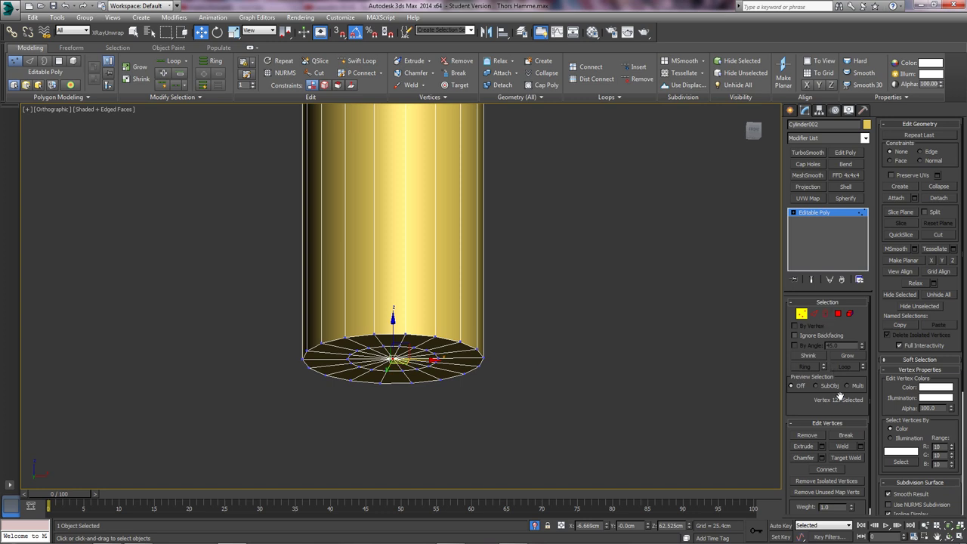
{"action": "left_click", "coordinate": [838, 314]}
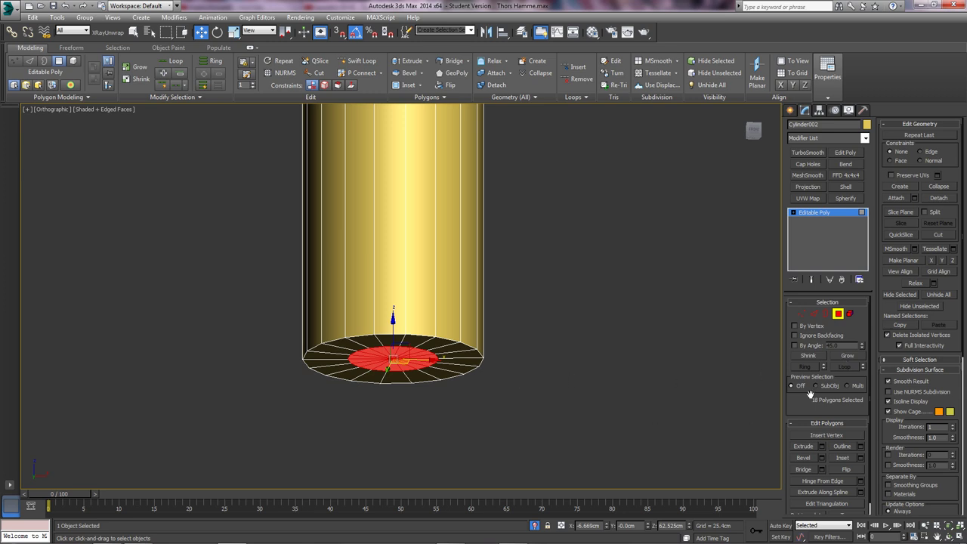
{"action": "left_click", "coordinate": [843, 357]}
{"action": "key", "text": "Delete"}
{"action": "key", "text": "End"}
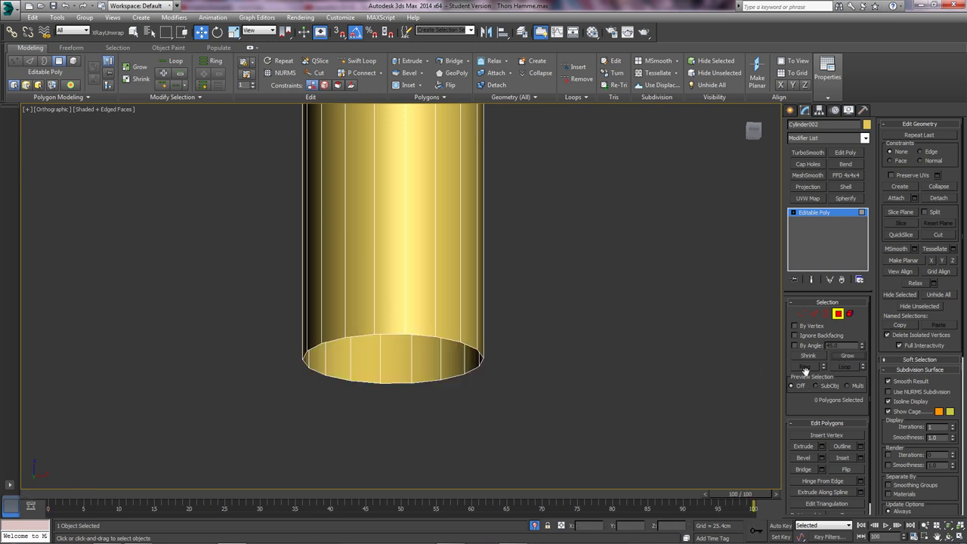
{"action": "left_click", "coordinate": [838, 314]}
Remove the four horizontal edge loops around the cylinder's shaft, leaving only its vertical edges
{"action": "scroll", "coordinate": [506, 296], "scroll_direction": "down", "scroll_amount": 5}
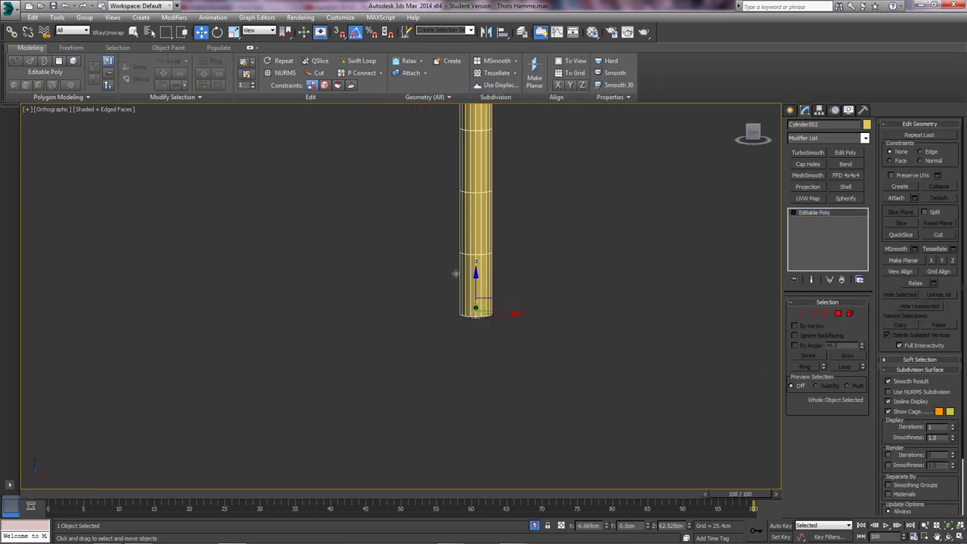
{"action": "middle_click_drag", "start_coordinate": [455, 274], "coordinate": [449, 422]}
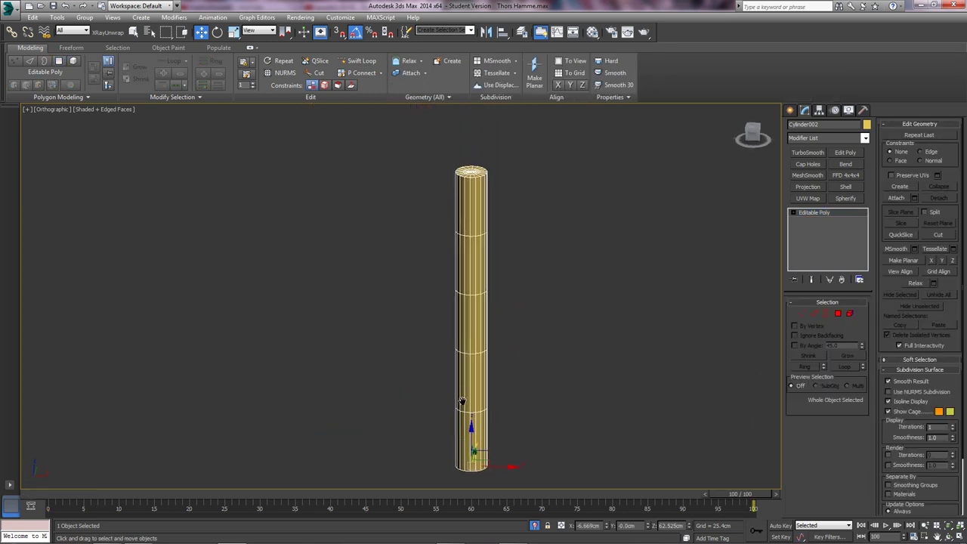
{"action": "left_click", "coordinate": [814, 313]}
{"action": "scroll", "coordinate": [464, 406], "scroll_direction": "up", "scroll_amount": 3}
{"action": "double_click", "coordinate": [465, 406]}
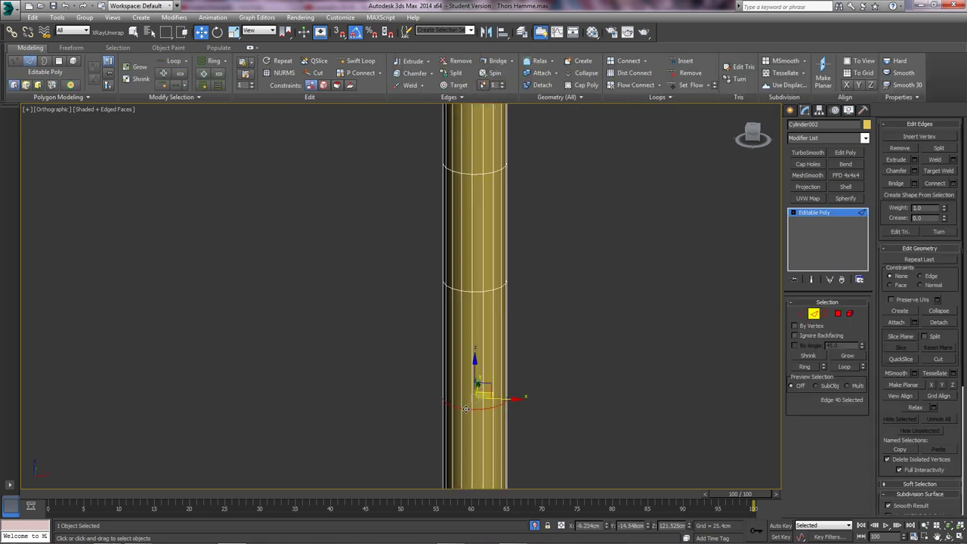
{"action": "double_click", "coordinate": [465, 292], "text": "ctrl"}
{"action": "middle_click_drag", "start_coordinate": [465, 292], "coordinate": [467, 397]}
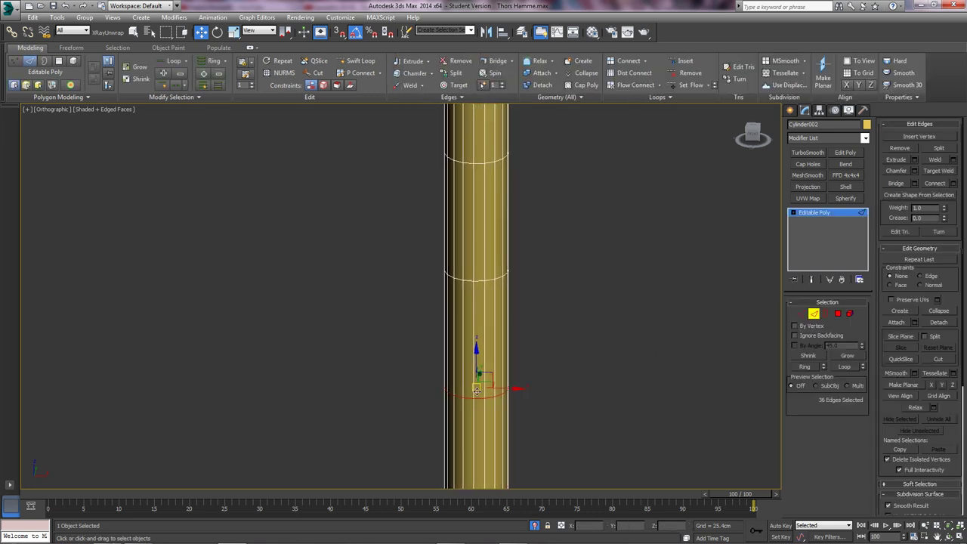
{"action": "double_click", "coordinate": [468, 280], "text": "ctrl"}
{"action": "middle_click_drag", "start_coordinate": [469, 280], "coordinate": [472, 414]}
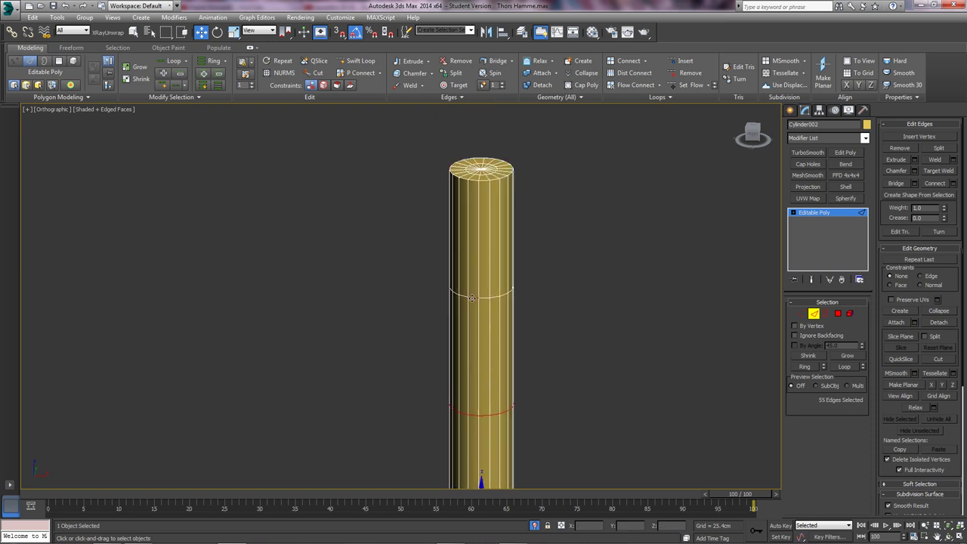
{"action": "double_click", "coordinate": [472, 296], "text": "ctrl"}
{"action": "key", "text": "ctrl+d"}
{"action": "key", "text": "f"}
{"action": "middle_click_drag", "start_coordinate": [469, 352], "coordinate": [485, 328]}
{"action": "key", "text": "z"}
{"action": "scroll", "coordinate": [446, 323], "scroll_direction": "down", "scroll_amount": 4}
{"action": "scroll", "coordinate": [460, 356], "scroll_direction": "up", "scroll_amount": 3}
{"action": "left_click", "coordinate": [813, 312]}
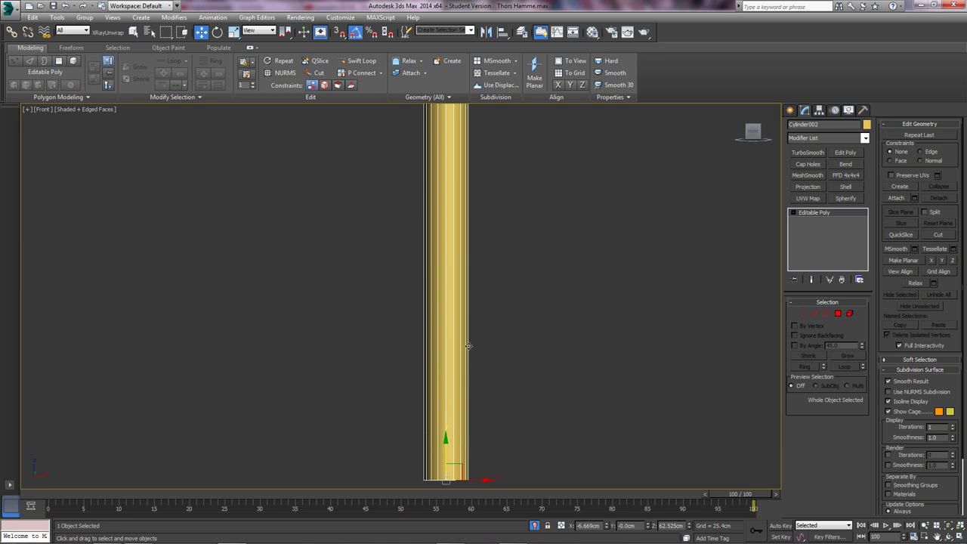
{"action": "left_click", "coordinate": [789, 111]}
{"action": "left_click", "coordinate": [811, 196]}
{"action": "middle_click_drag", "start_coordinate": [604, 362], "coordinate": [601, 290]}
{"action": "middle_click_drag", "start_coordinate": [457, 432], "coordinate": [455, 386]}
{"action": "scroll", "coordinate": [458, 371], "scroll_direction": "up", "scroll_amount": 2}
{"action": "right_click", "coordinate": [458, 371]}
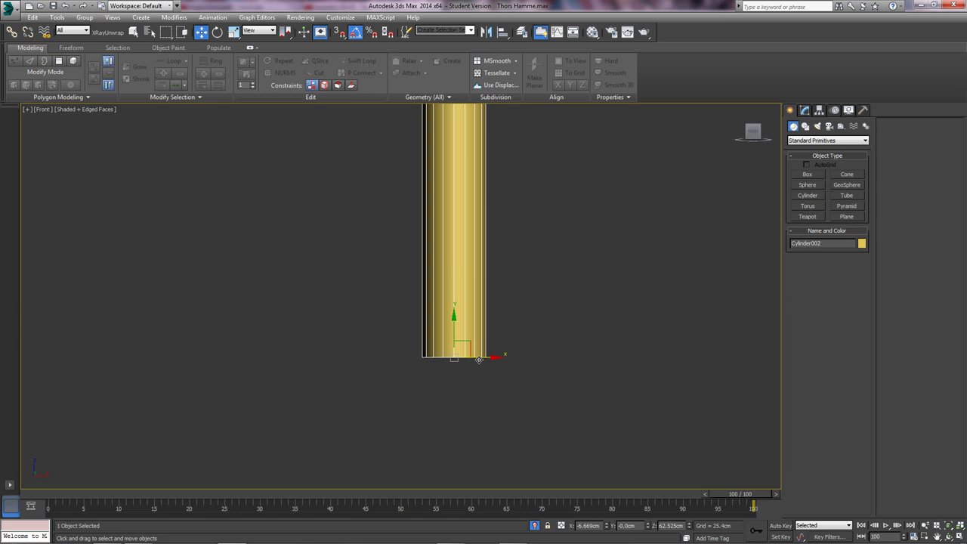
Clone the handle cylinder in place as an instance named Grooves
{"action": "left_click_drag", "start_coordinate": [480, 360], "coordinate": [487, 264], "text": "shift"}
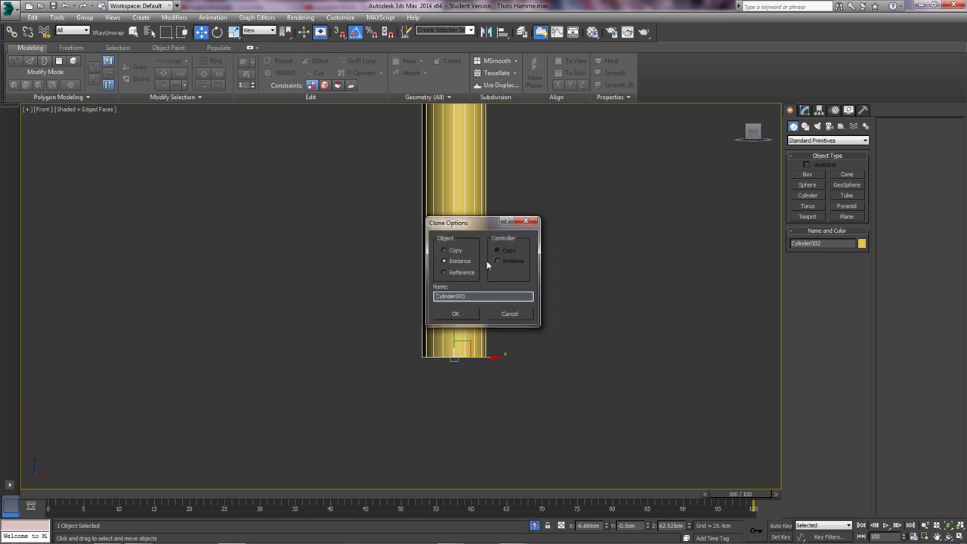
{"action": "type", "text": "Grooves"}
{"action": "key", "text": "Return"}
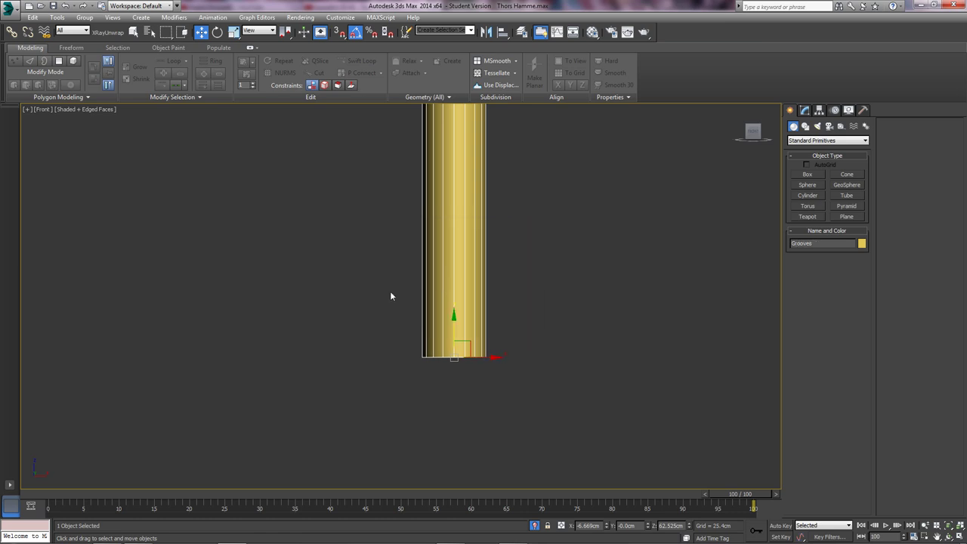
{"action": "left_click", "coordinate": [804, 109]}
{"action": "left_click", "coordinate": [791, 110]}
Scale the Grooves cylinder up uniformly to about 113.7% so it is slightly wider than the handle
{"action": "scroll", "coordinate": [548, 310], "scroll_direction": "down", "scroll_amount": 2}
{"action": "key", "text": "r"}
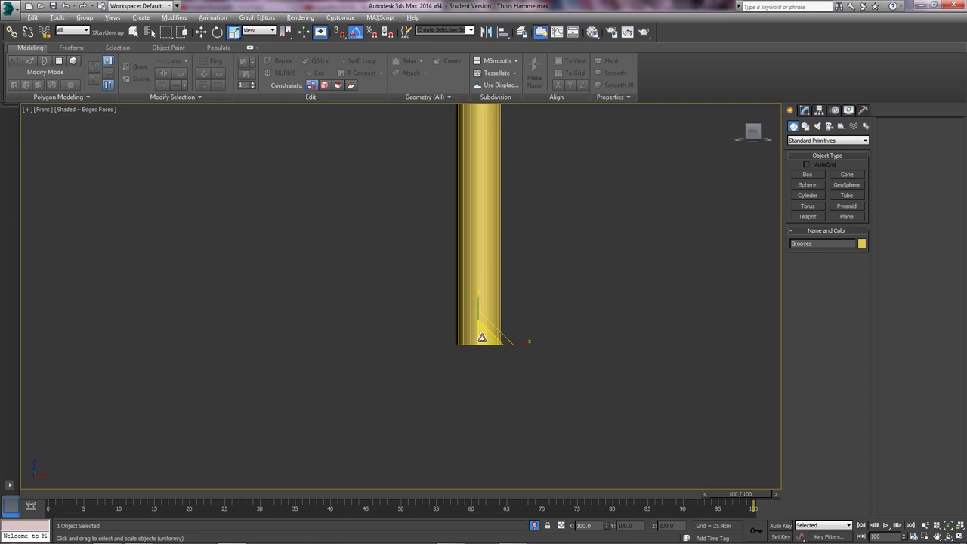
{"action": "scroll", "coordinate": [482, 337], "scroll_direction": "up", "scroll_amount": 5}
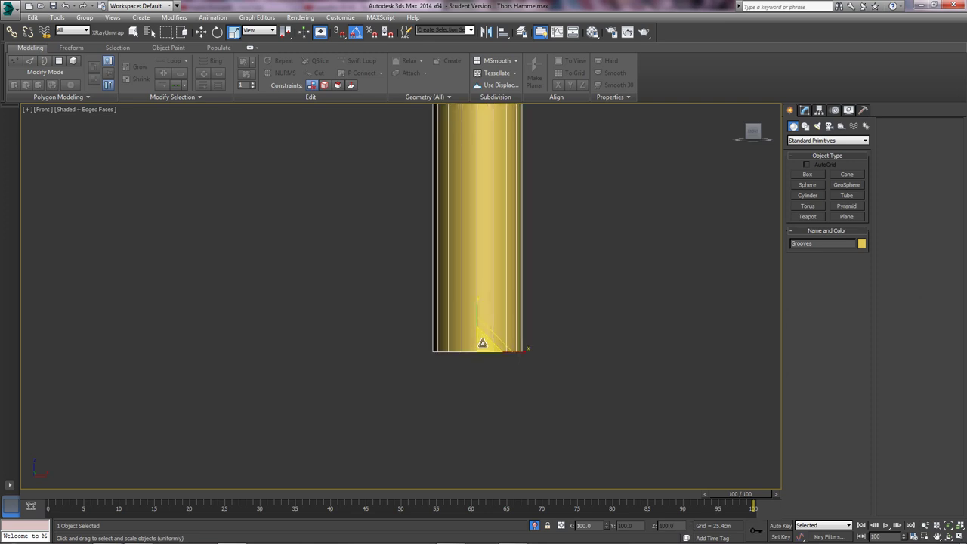
{"action": "left_click_drag", "start_coordinate": [482, 344], "coordinate": [484, 339]}
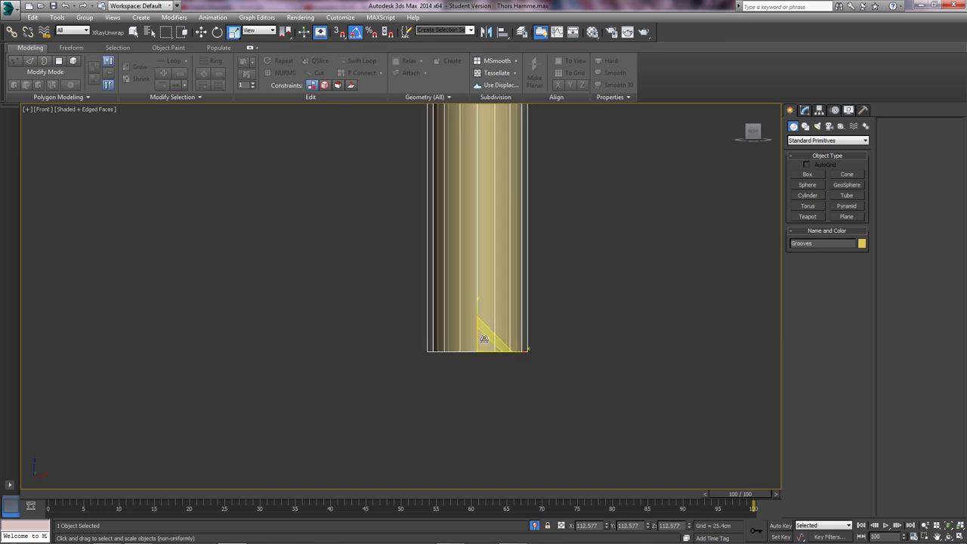
{"action": "scroll", "coordinate": [483, 338], "scroll_direction": "up", "scroll_amount": 2}
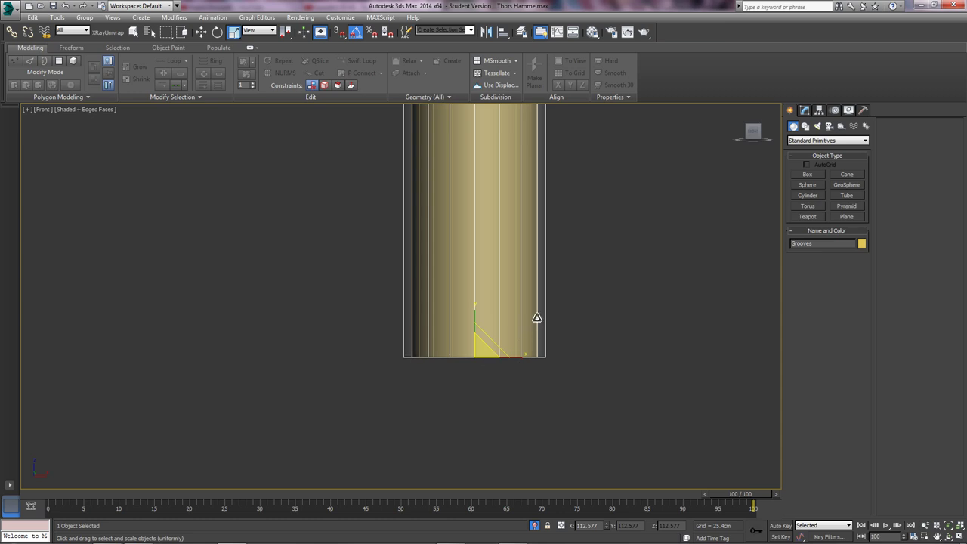
{"action": "left_click_drag", "start_coordinate": [484, 349], "coordinate": [481, 348]}
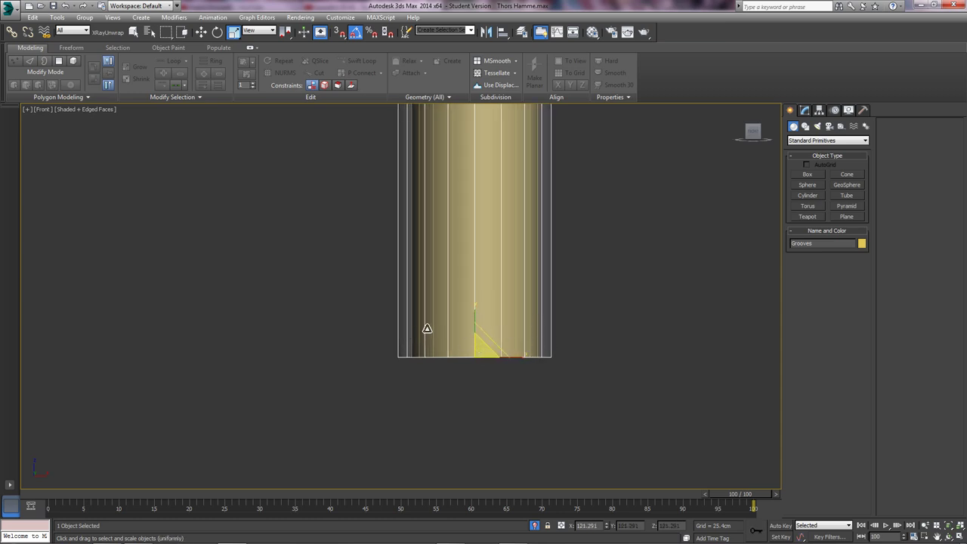
{"action": "left_click_drag", "start_coordinate": [489, 354], "coordinate": [488, 358]}
{"action": "mouse_move", "coordinate": [487, 354]}
{"action": "middle_mouse_down"}
{"action": "mouse_move", "coordinate": [505, 378]}
{"action": "mouse_move", "coordinate": [490, 371]}
{"action": "middle_mouse_up"}
{"action": "scroll", "coordinate": [504, 377], "scroll_direction": "up", "scroll_amount": 2}
{"action": "left_click_drag", "start_coordinate": [490, 372], "coordinate": [490, 371]}
{"action": "key", "text": "w"}
Shrink the Grooves cylinder along its height only, making it a short collar around the handle's lower end
{"action": "middle_click_drag", "start_coordinate": [490, 366], "coordinate": [468, 426]}
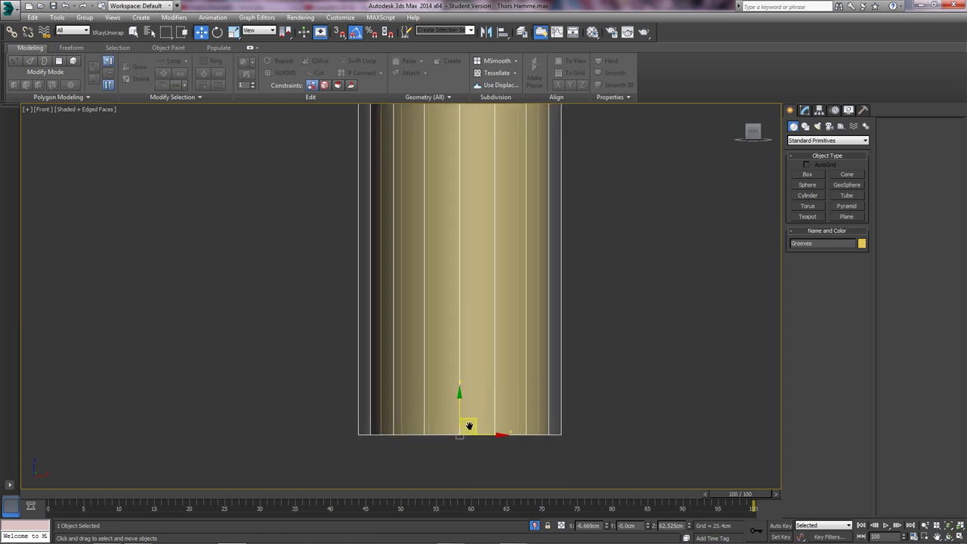
{"action": "scroll", "coordinate": [469, 428], "scroll_direction": "down", "scroll_amount": 3}
{"action": "key", "text": "r"}
{"action": "key", "text": "r"}
{"action": "left_click_drag", "start_coordinate": [462, 392], "coordinate": [467, 541]}
{"action": "middle_click_drag", "start_coordinate": [512, 338], "coordinate": [511, 324]}
{"action": "scroll", "coordinate": [513, 313], "scroll_direction": "down", "scroll_amount": 2}
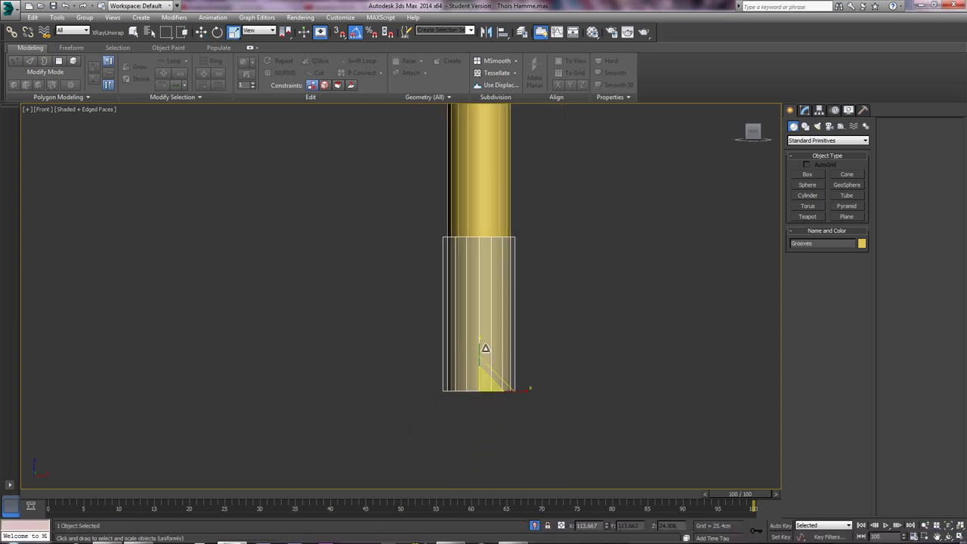
{"action": "left_click_drag", "start_coordinate": [480, 346], "coordinate": [484, 413]}
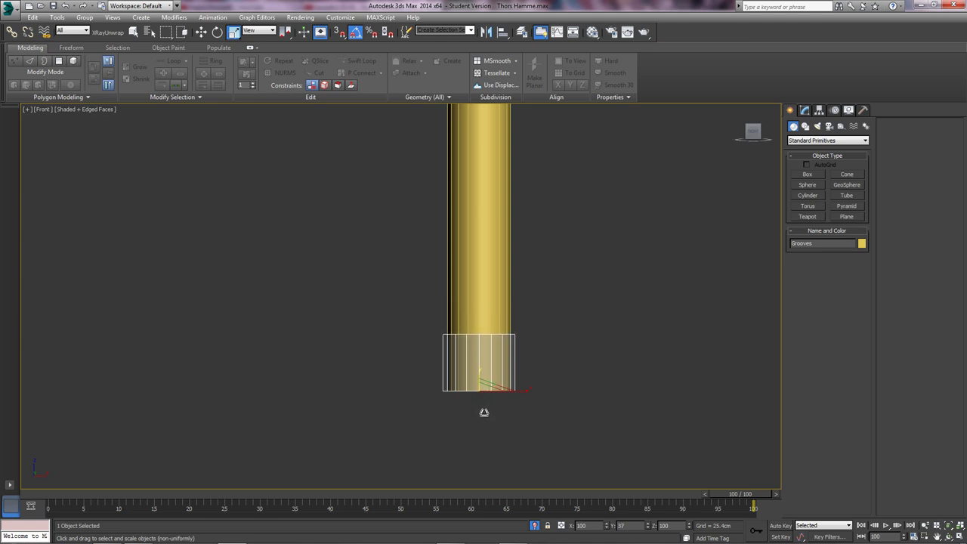
Stretch the Grooves collar slightly along its height, to a Z scale of about 9.3%
{"action": "middle_click_drag", "start_coordinate": [507, 373], "coordinate": [455, 369]}
{"action": "scroll", "coordinate": [456, 368], "scroll_direction": "down", "scroll_amount": 3}
{"action": "scroll", "coordinate": [477, 365], "scroll_direction": "down", "scroll_amount": 3}
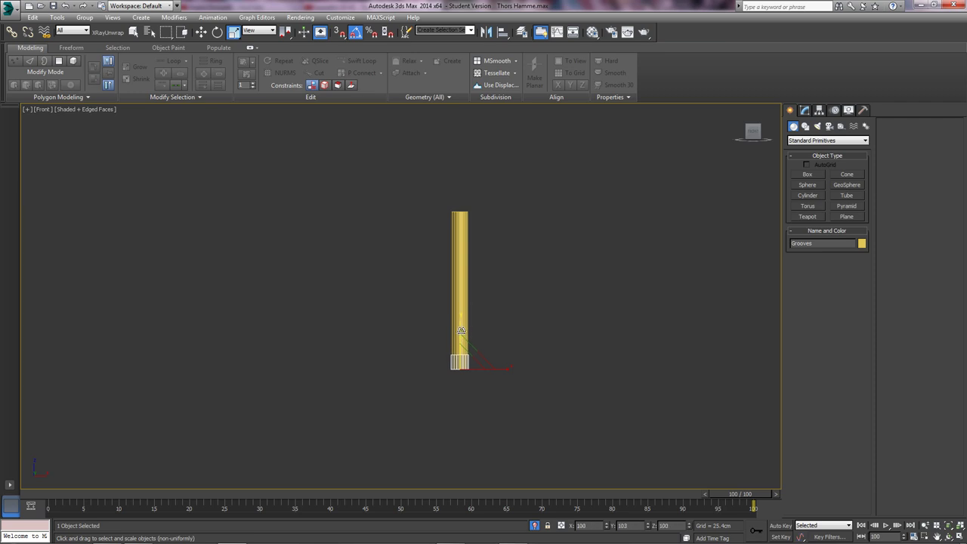
{"action": "left_click_drag", "start_coordinate": [461, 330], "coordinate": [460, 333]}
{"action": "middle_click_drag", "start_coordinate": [461, 344], "coordinate": [464, 330]}
{"action": "left_click_drag", "start_coordinate": [461, 320], "coordinate": [462, 317]}
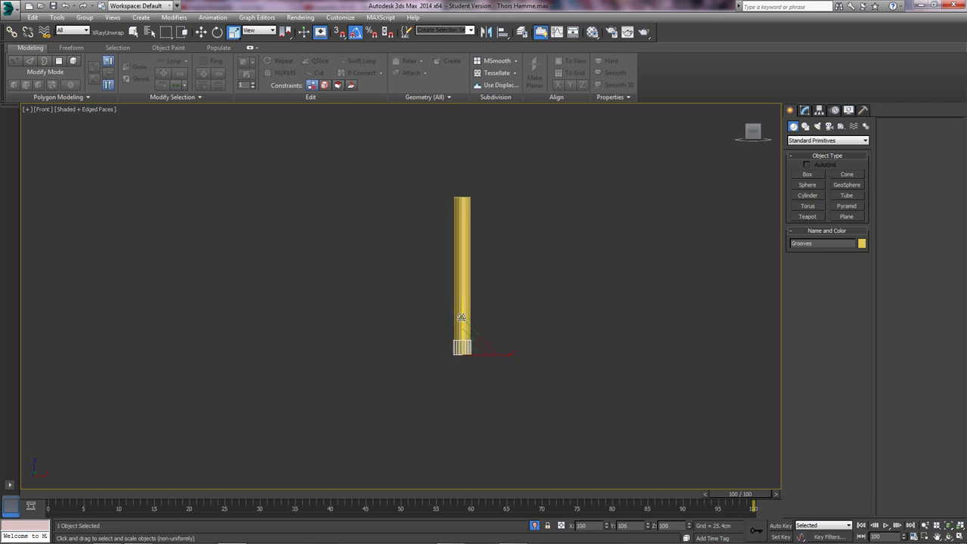
{"action": "scroll", "coordinate": [462, 344], "scroll_direction": "up", "scroll_amount": 10}
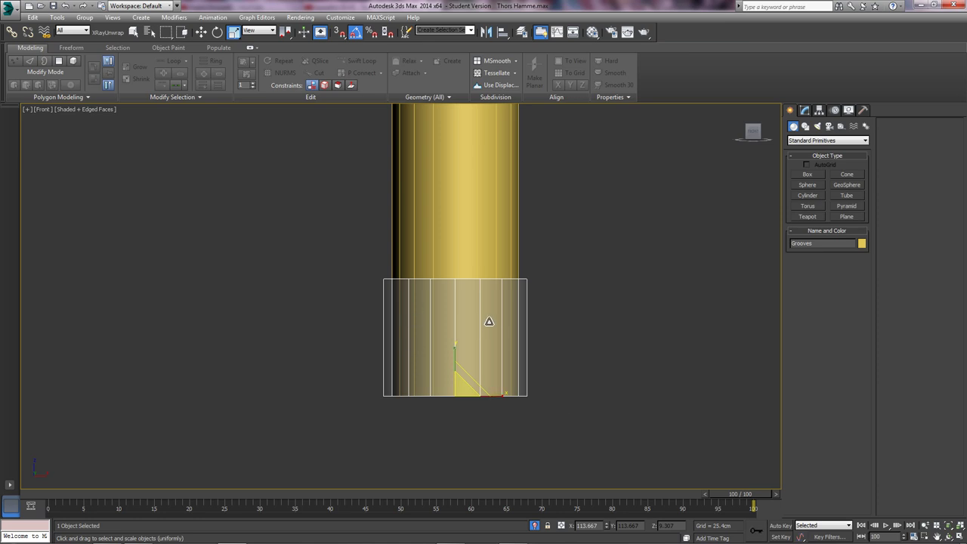
Convert the Grooves collar to an Editable Poly and open the Material Editor
{"action": "right_click", "coordinate": [432, 301]}
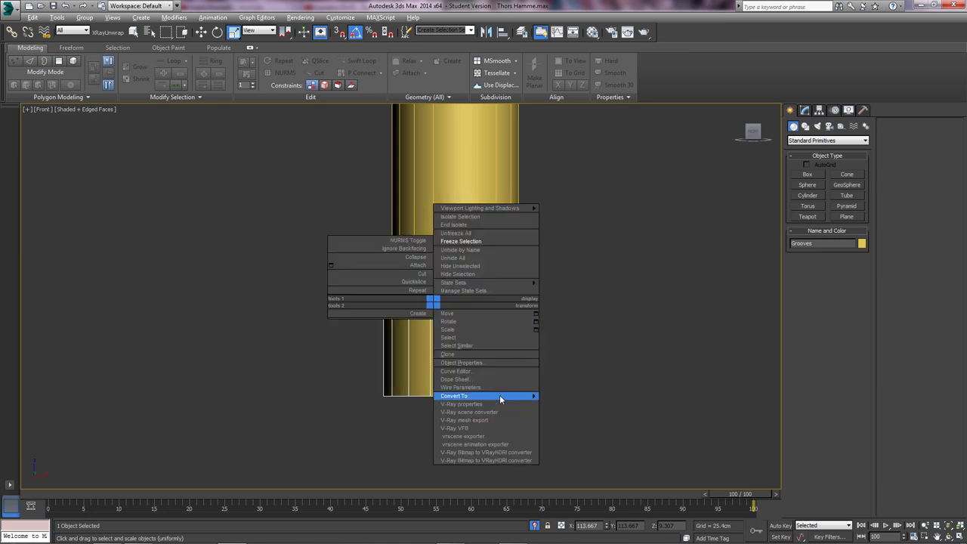
{"action": "mouse_move", "coordinate": [499, 395]}
{"action": "left_click", "coordinate": [548, 403]}
{"action": "key", "text": "m"}
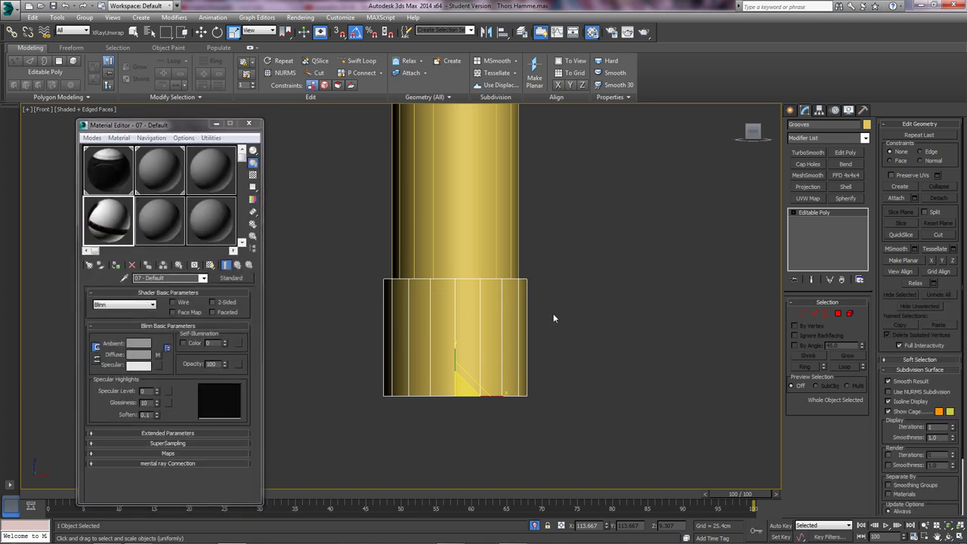
Assign the grey 07 - Default material to the Grooves collar and set its object colour to black
{"action": "left_click_drag", "start_coordinate": [553, 313], "coordinate": [444, 249]}
{"action": "left_click", "coordinate": [401, 289]}
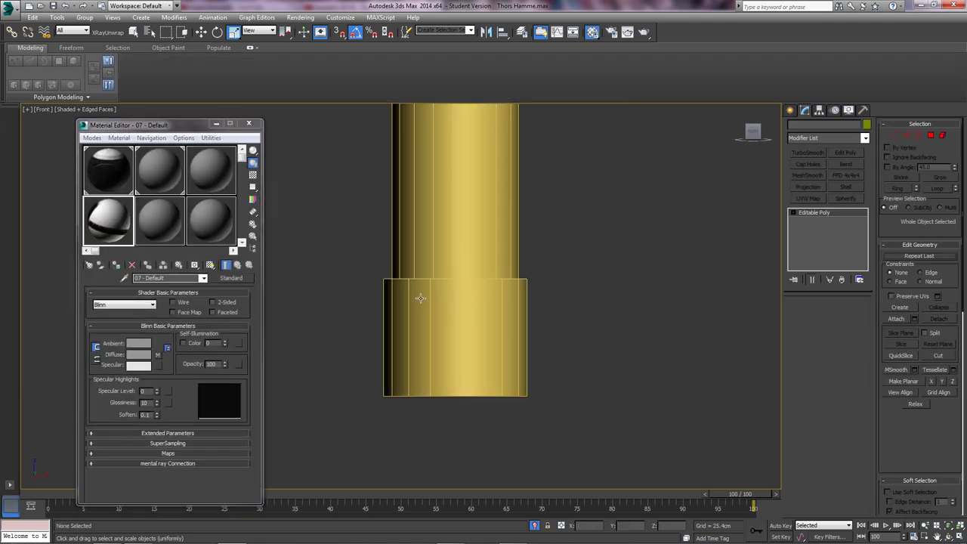
{"action": "left_click_drag", "start_coordinate": [163, 174], "coordinate": [453, 340]}
{"action": "left_click", "coordinate": [249, 124]}
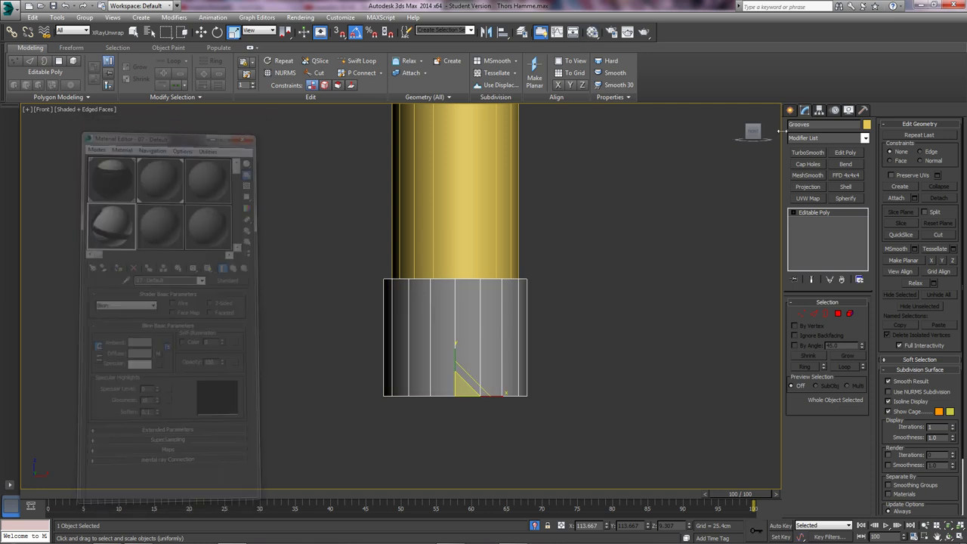
{"action": "left_click", "coordinate": [866, 125]}
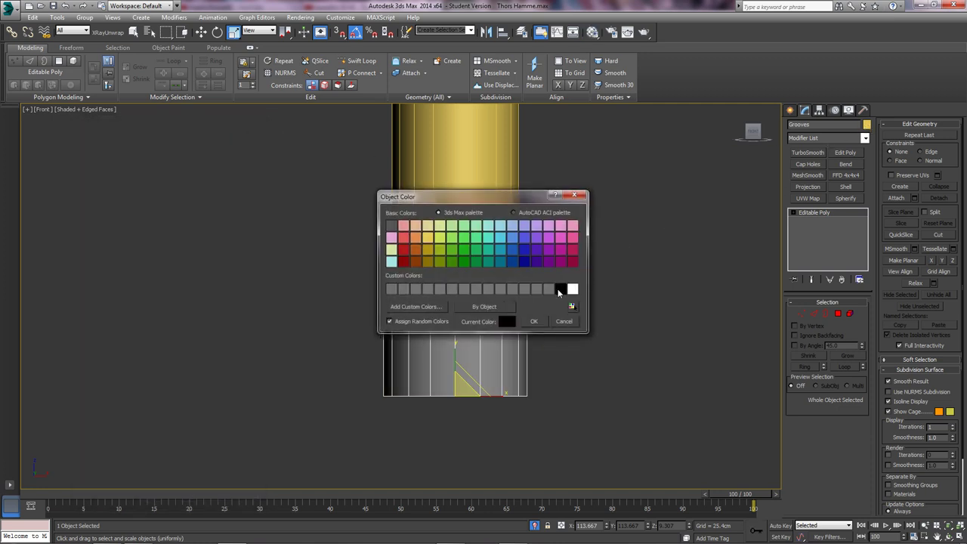
{"action": "left_click", "coordinate": [533, 321]}
{"action": "left_click", "coordinate": [607, 326]}
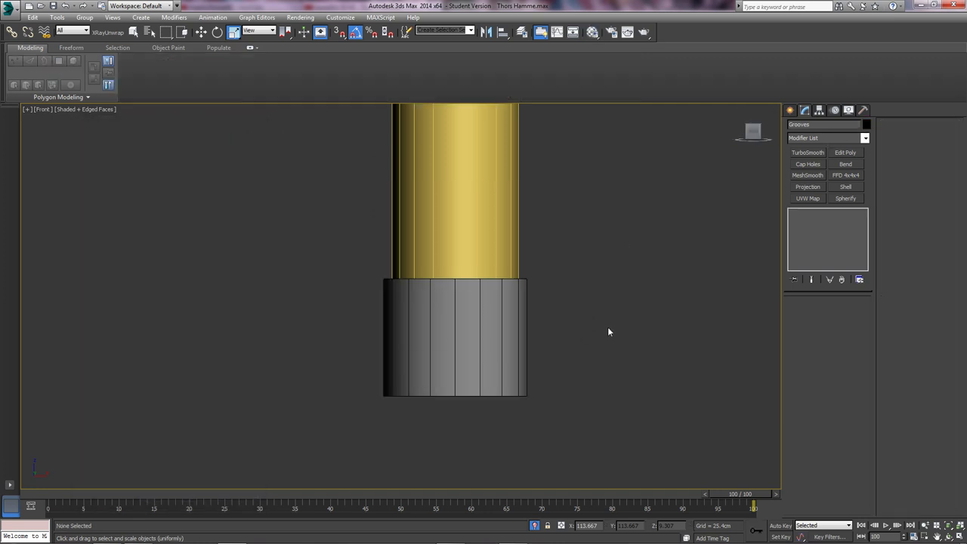
Lower the collar's vertex columns immediately either side of the front centre edge by about 1.36 cm
{"action": "left_click", "coordinate": [498, 326]}
{"action": "left_click", "coordinate": [799, 312]}
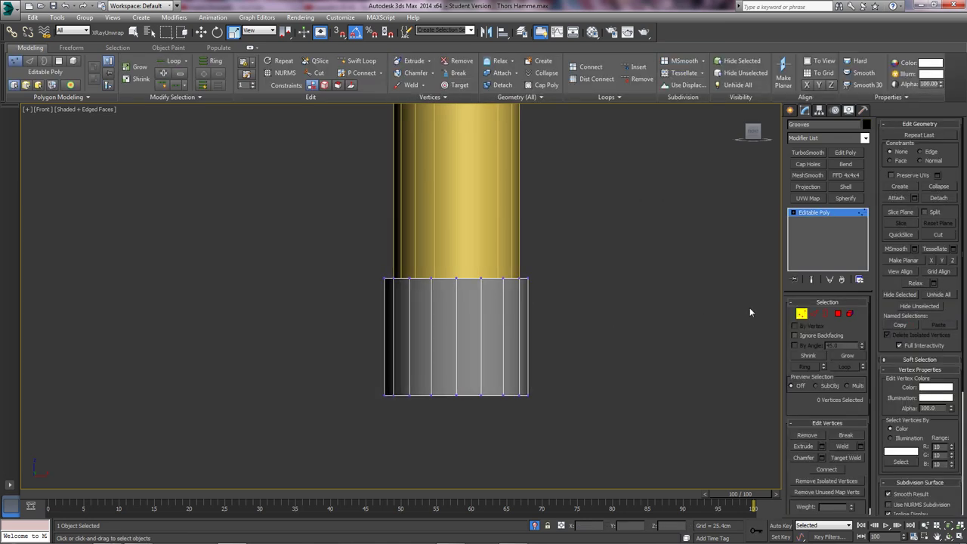
{"action": "scroll", "coordinate": [505, 300], "scroll_direction": "up", "scroll_amount": 2}
{"action": "middle_click_drag", "start_coordinate": [469, 289], "coordinate": [549, 247]}
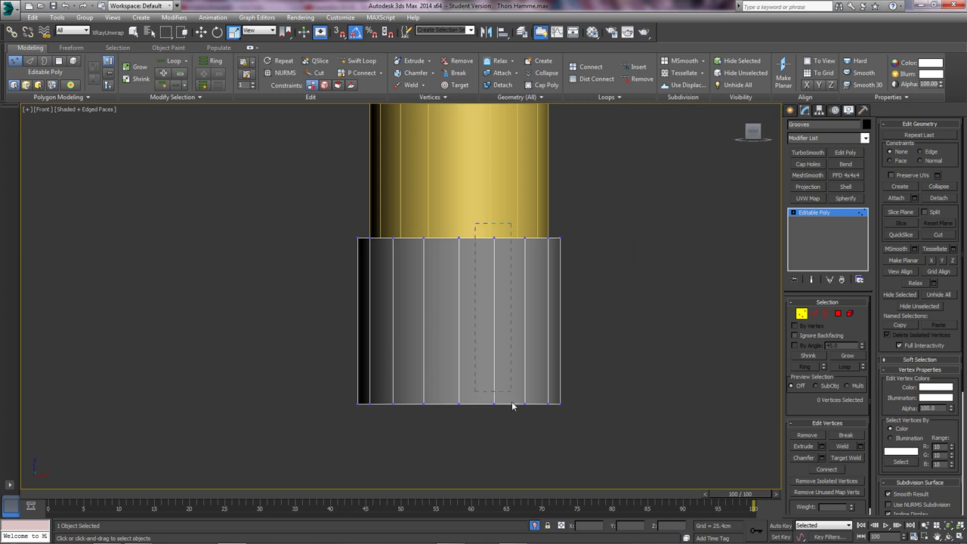
{"action": "left_click_drag", "start_coordinate": [509, 421], "coordinate": [507, 421]}
{"action": "left_click_drag", "start_coordinate": [442, 216], "coordinate": [410, 434], "text": "ctrl"}
{"action": "key", "text": "w"}
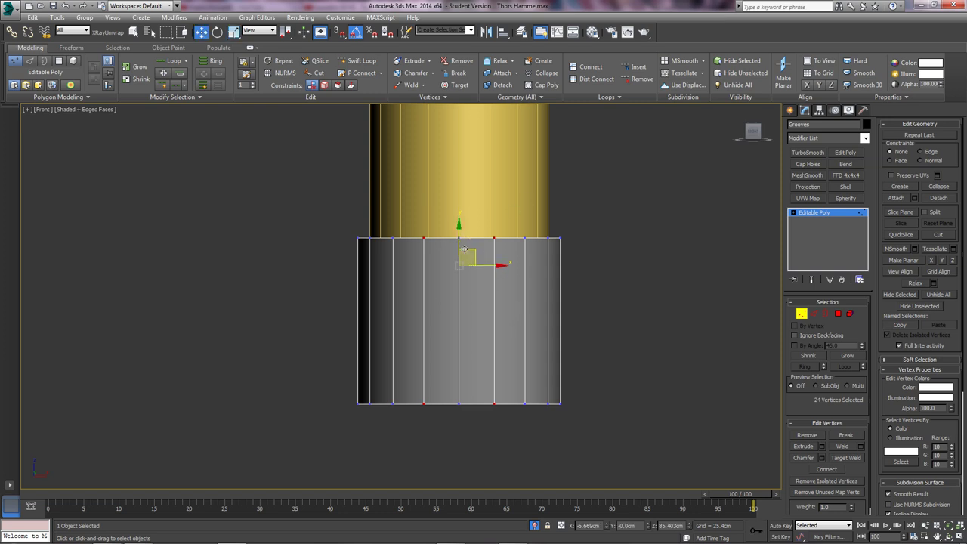
{"action": "scroll", "coordinate": [457, 240], "scroll_direction": "up", "scroll_amount": 2}
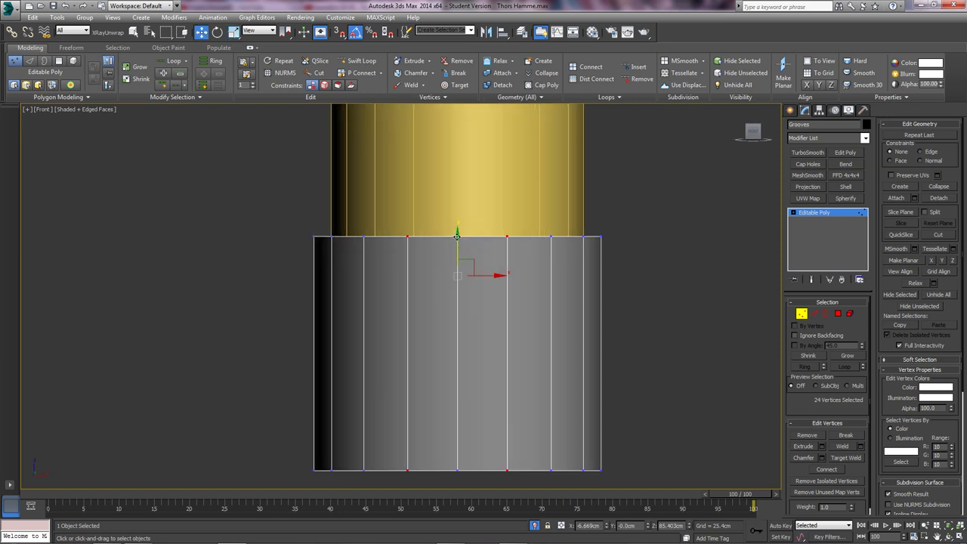
{"action": "left_click", "coordinate": [457, 236]}
{"action": "key", "text": "ctrl+z"}
{"action": "left_click_drag", "start_coordinate": [456, 242], "coordinate": [458, 253]}
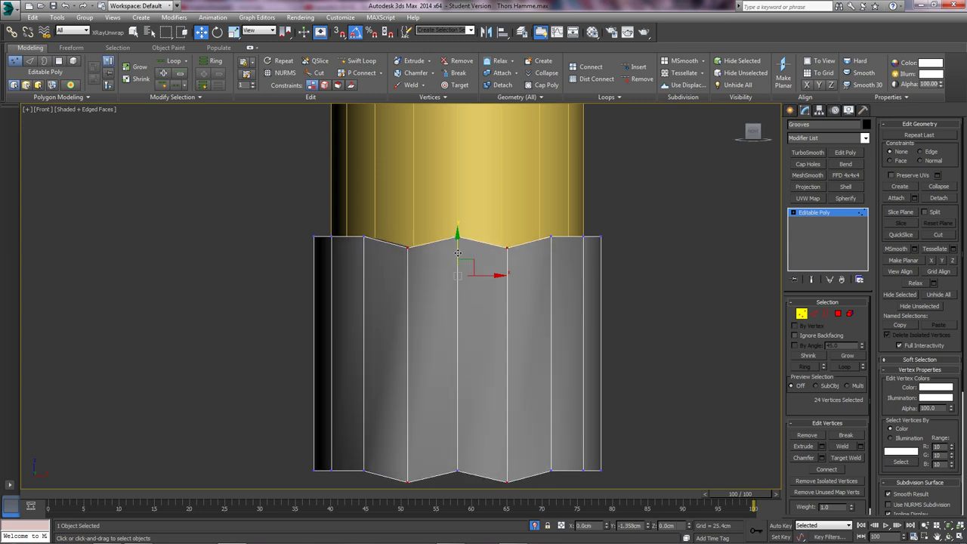
Lower the second vertex columns out from the collar's centre edge, on both sides, to a Z of about 73.2 cm
{"action": "middle_click_drag", "start_coordinate": [474, 289], "coordinate": [446, 241]}
{"action": "left_click_drag", "start_coordinate": [535, 427], "coordinate": [535, 426]}
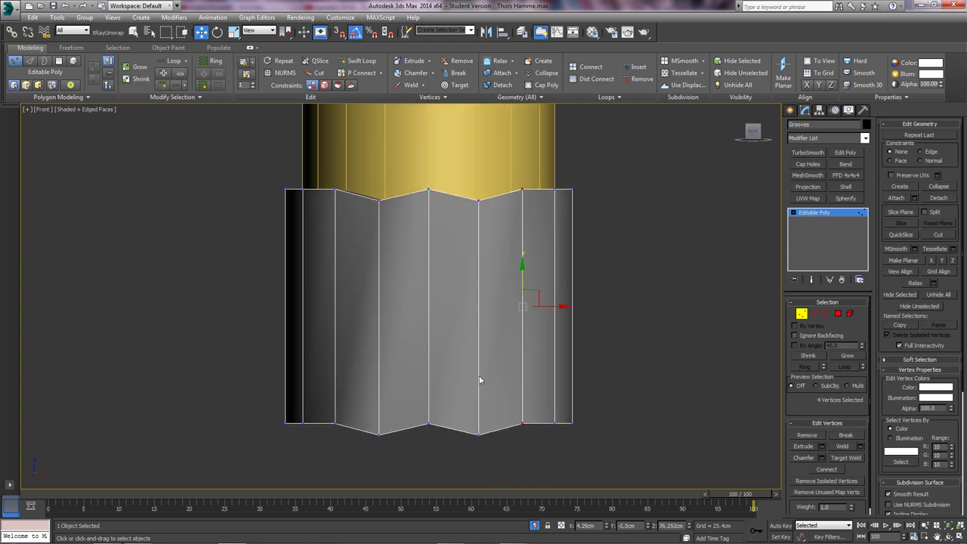
{"action": "left_click_drag", "start_coordinate": [336, 442], "coordinate": [337, 442], "text": "ctrl"}
{"action": "left_click_drag", "start_coordinate": [427, 281], "coordinate": [425, 306]}
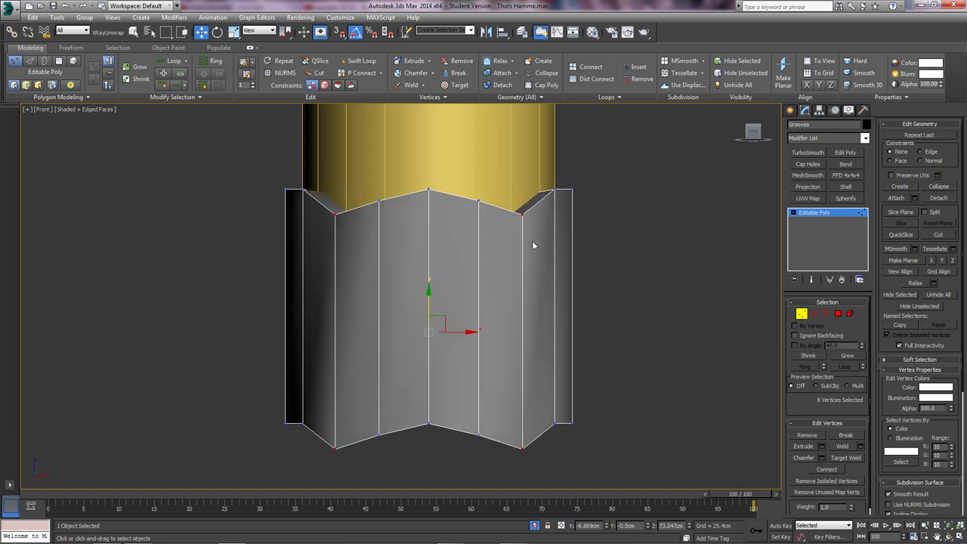
Examine the collar's top cap mesh in wireframe from an angled view, and return to the shaded front view
{"action": "key", "text": "F3"}
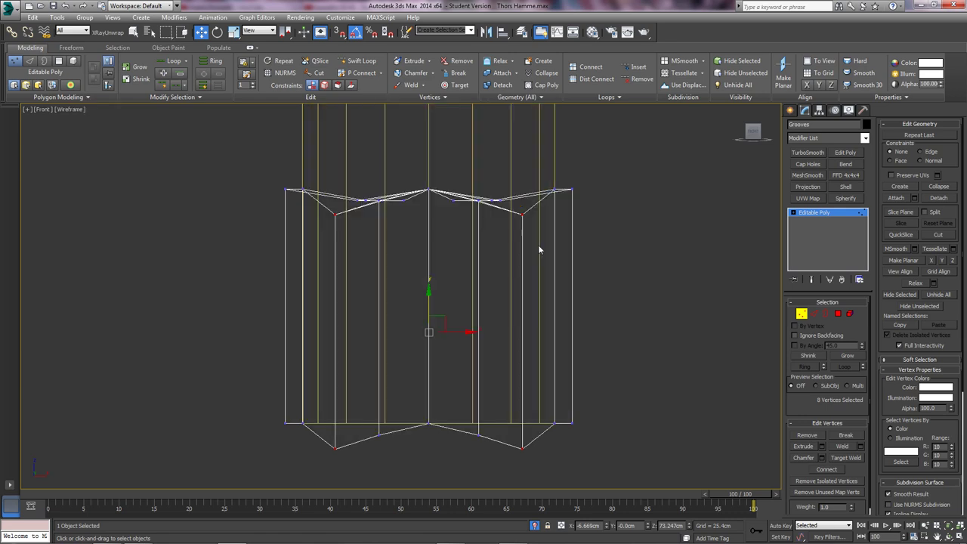
{"action": "middle_click_drag", "start_coordinate": [476, 242], "coordinate": [509, 217], "text": "alt"}
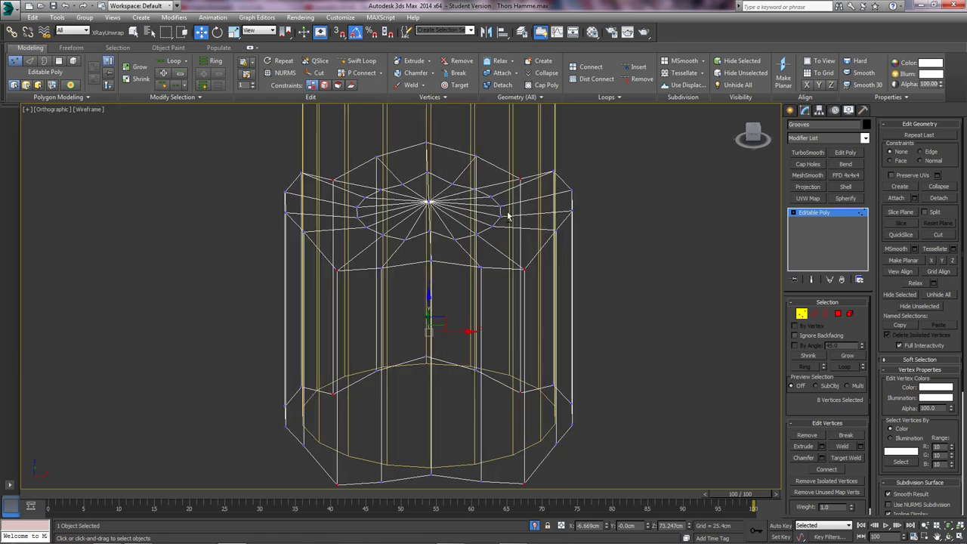
{"action": "mouse_move", "coordinate": [531, 278]}
{"action": "middle_mouse_down", "text": "alt"}
{"action": "mouse_move", "coordinate": [536, 267]}
{"action": "mouse_move", "coordinate": [547, 287]}
{"action": "middle_mouse_up", "text": "alt"}
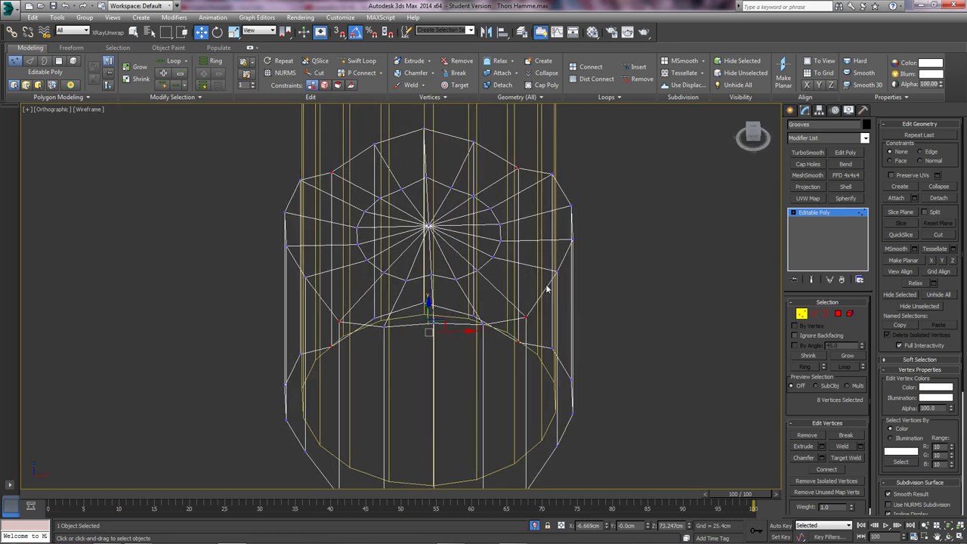
{"action": "left_click", "coordinate": [558, 291]}
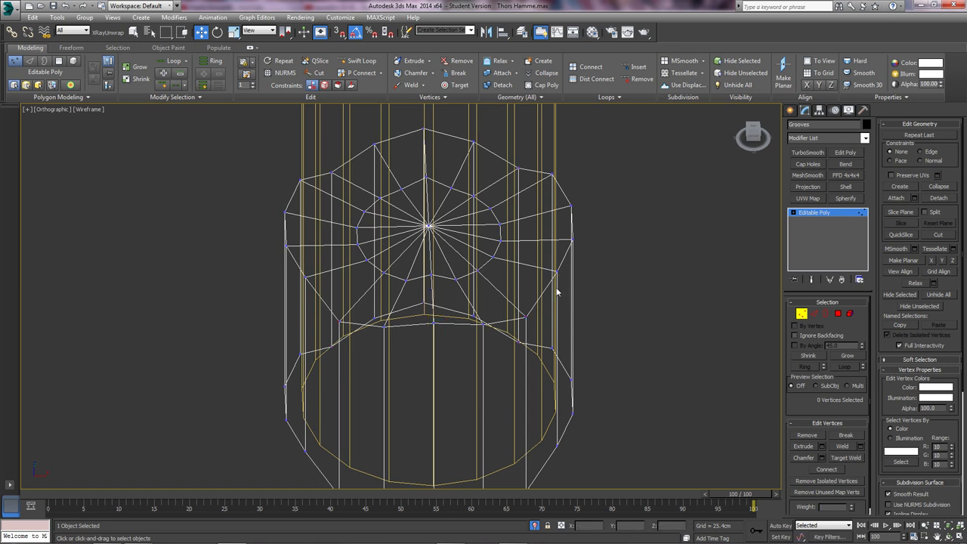
{"action": "key", "text": "f"}
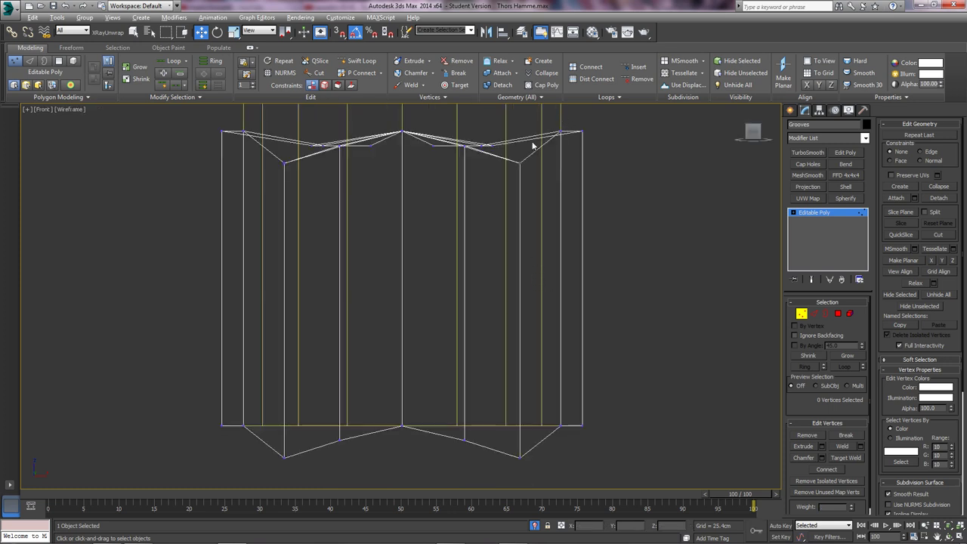
{"action": "key", "text": "F3"}
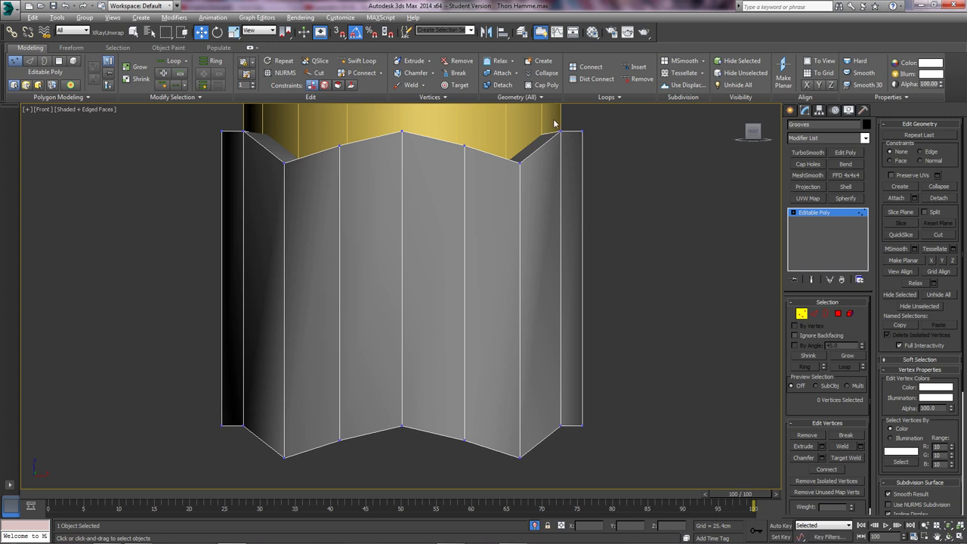
Lower the vertex columns just inside the collar's outer edges, on both sides, to a Z of about 71.0 cm
{"action": "left_click_drag", "start_coordinate": [569, 453], "coordinate": [567, 453]}
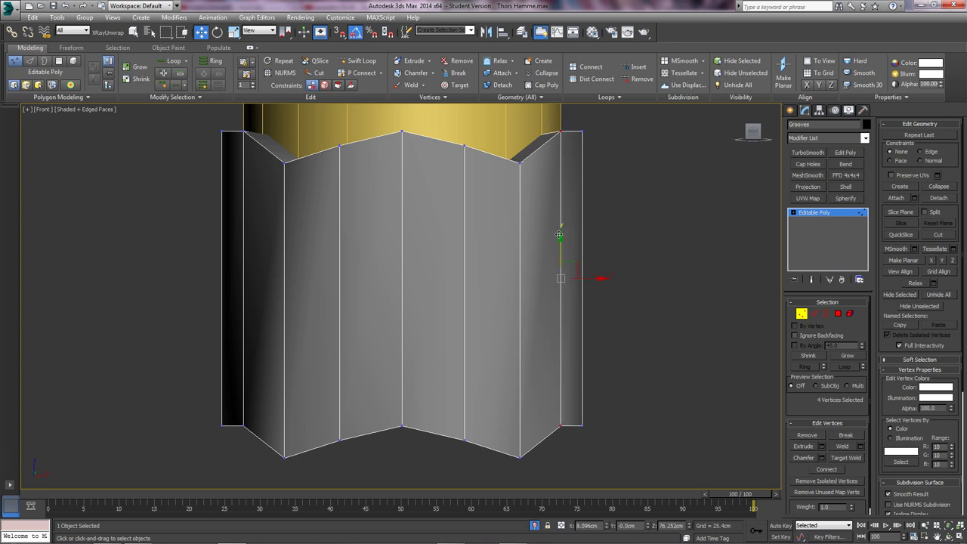
{"action": "left_click_drag", "start_coordinate": [561, 245], "coordinate": [559, 295]}
{"action": "key", "text": "z"}
{"action": "middle_click_drag", "start_coordinate": [469, 259], "coordinate": [574, 274]}
{"action": "scroll", "coordinate": [549, 277], "scroll_direction": "down", "scroll_amount": 4}
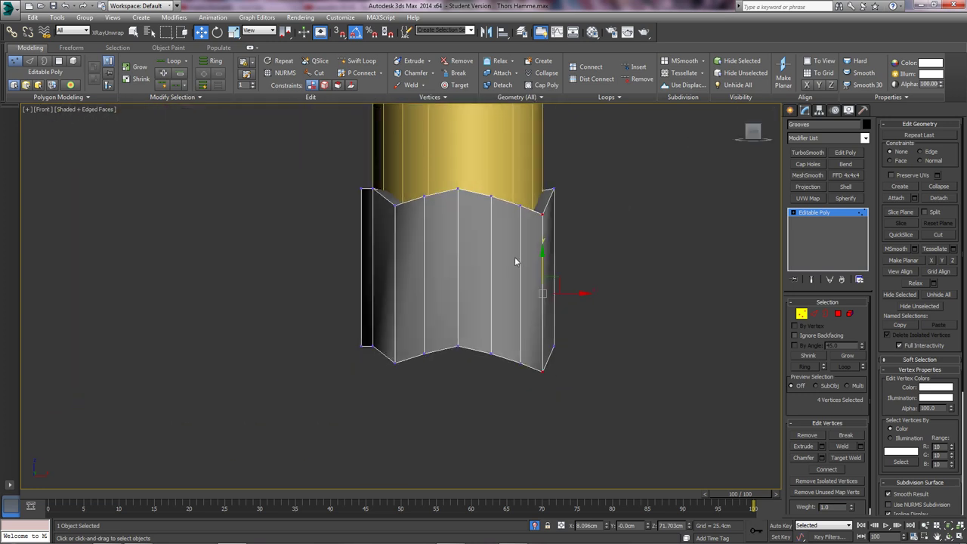
{"action": "scroll", "coordinate": [515, 260], "scroll_direction": "up", "scroll_amount": 3}
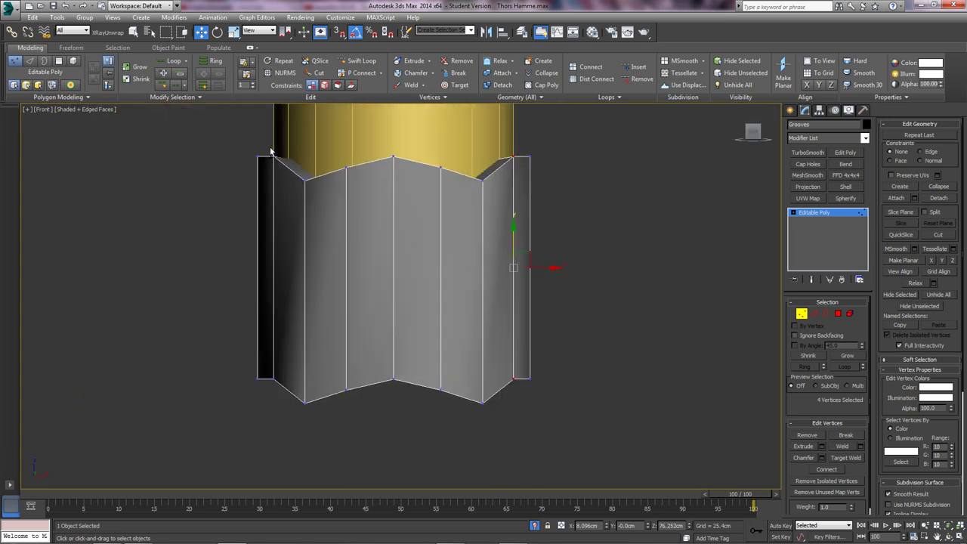
{"action": "left_click_drag", "start_coordinate": [283, 263], "coordinate": [278, 396], "text": "ctrl"}
{"action": "left_click_drag", "start_coordinate": [392, 239], "coordinate": [392, 282]}
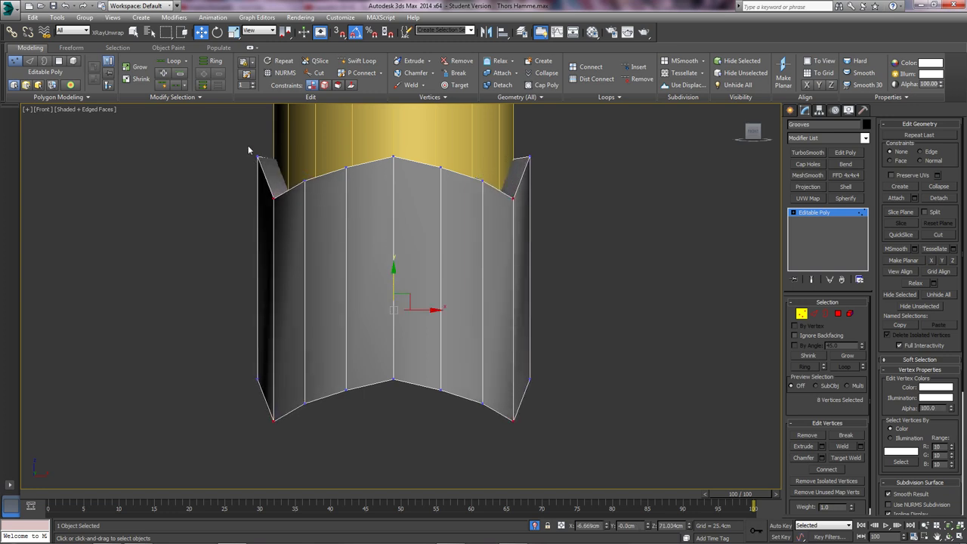
Lower the collar's outermost vertex columns on both sides to a Z of about 68.6 cm, continuing the arch
{"action": "left_click_drag", "start_coordinate": [265, 398], "coordinate": [266, 398]}
{"action": "left_click_drag", "start_coordinate": [523, 391], "coordinate": [525, 421], "text": "ctrl"}
{"action": "left_click_drag", "start_coordinate": [393, 233], "coordinate": [390, 300]}
{"action": "middle_click_drag", "start_coordinate": [373, 281], "coordinate": [457, 273], "text": "alt"}
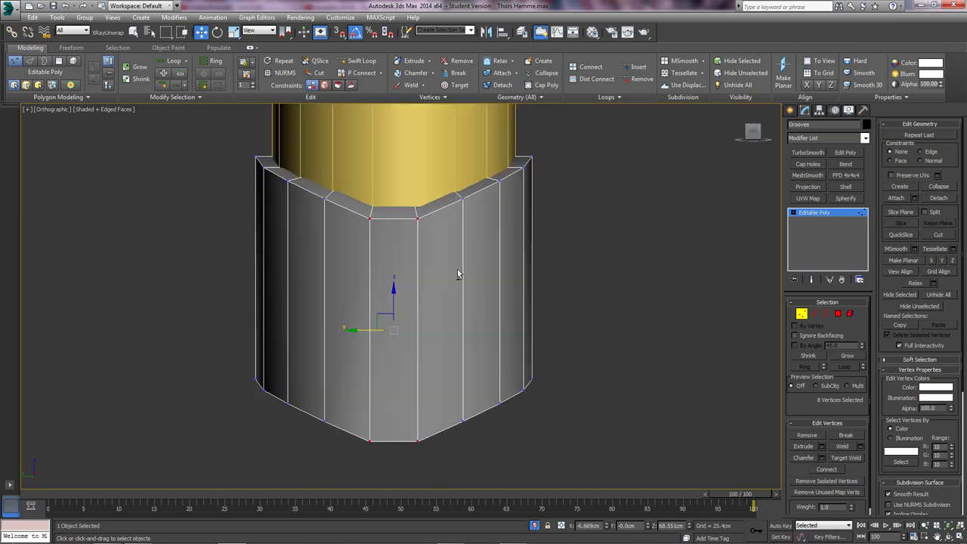
Nudge the collar's outermost vertex columns slightly lower in the front view
{"action": "key", "text": "r"}
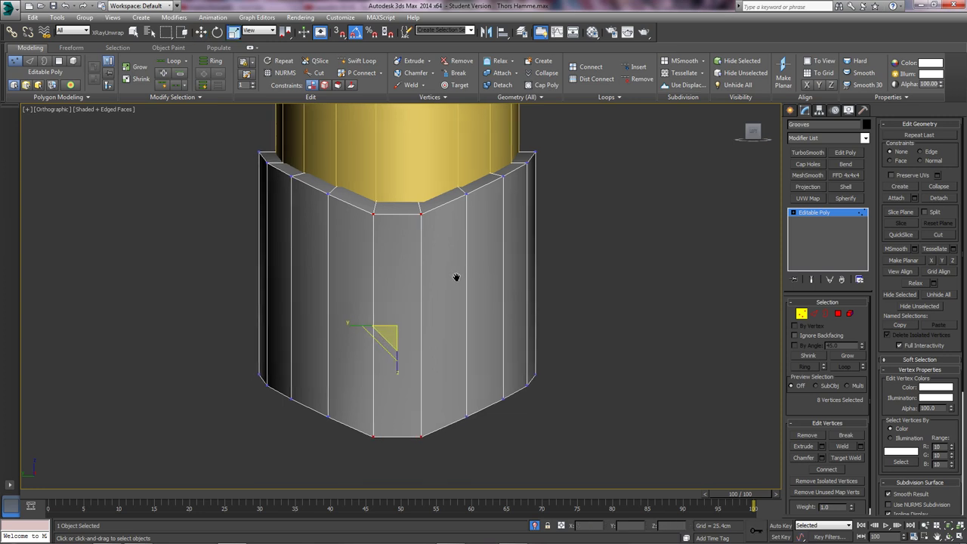
{"action": "key", "text": "f"}
{"action": "key", "text": "z"}
{"action": "scroll", "coordinate": [446, 284], "scroll_direction": "down", "scroll_amount": 3}
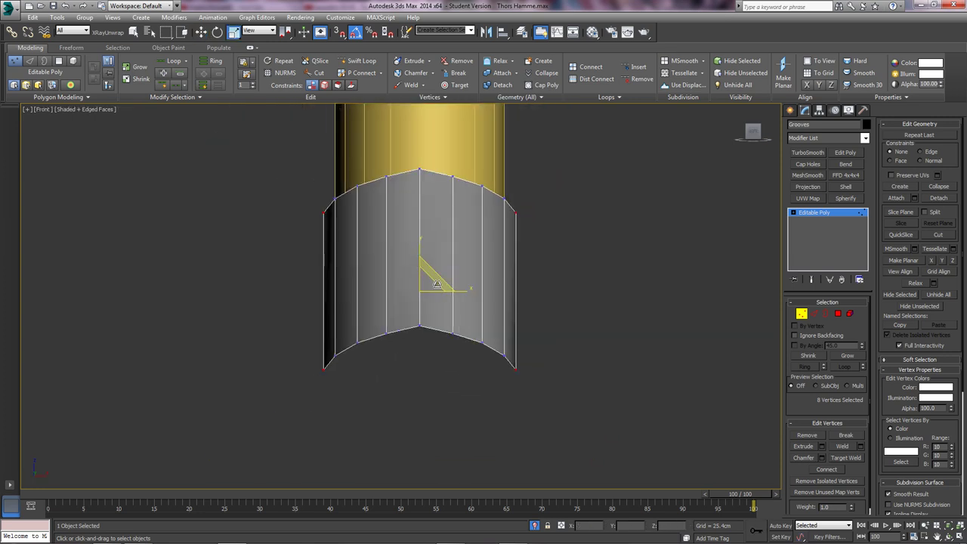
{"action": "key", "text": "w"}
{"action": "middle_click_drag", "start_coordinate": [432, 286], "coordinate": [466, 306]}
{"action": "scroll", "coordinate": [383, 262], "scroll_direction": "up", "scroll_amount": 2}
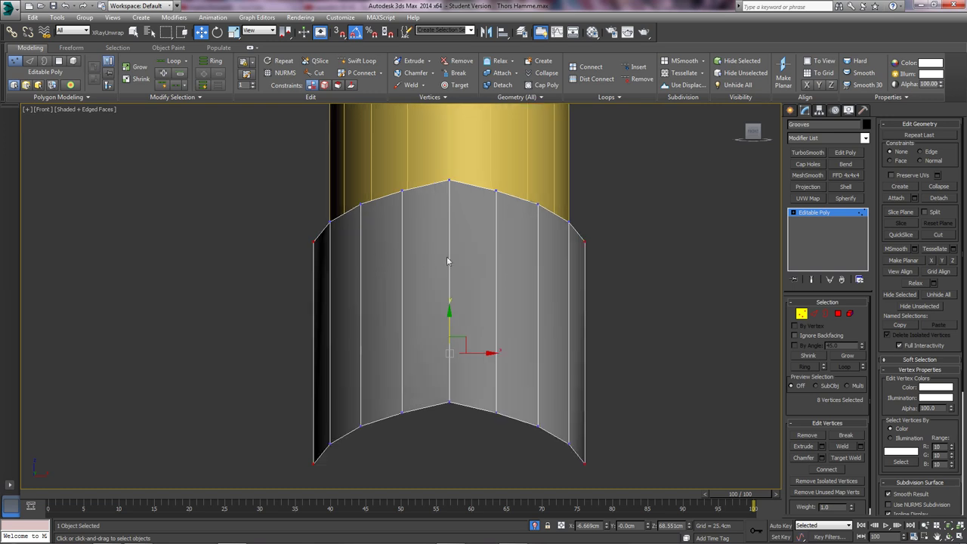
{"action": "left_click_drag", "start_coordinate": [449, 312], "coordinate": [450, 314]}
Lower the columns just inside the outer edges slightly to smooth the arch, and finish vertex editing
{"action": "left_click_drag", "start_coordinate": [355, 428], "coordinate": [356, 428]}
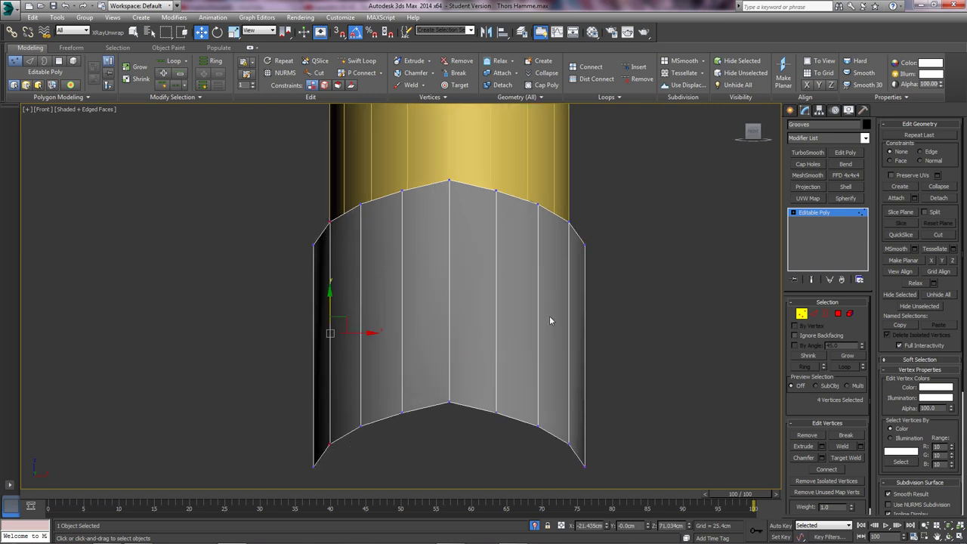
{"action": "left_click_drag", "start_coordinate": [558, 342], "coordinate": [578, 213]}
{"action": "left_click_drag", "start_coordinate": [555, 398], "coordinate": [546, 472], "text": "ctrl"}
{"action": "left_click", "coordinate": [804, 315]}
Delete all polygons of the collar's top cap by converting its centre vertex selection to polygons and growing it
{"action": "middle_click_drag", "start_coordinate": [474, 286], "coordinate": [490, 330], "text": "alt"}
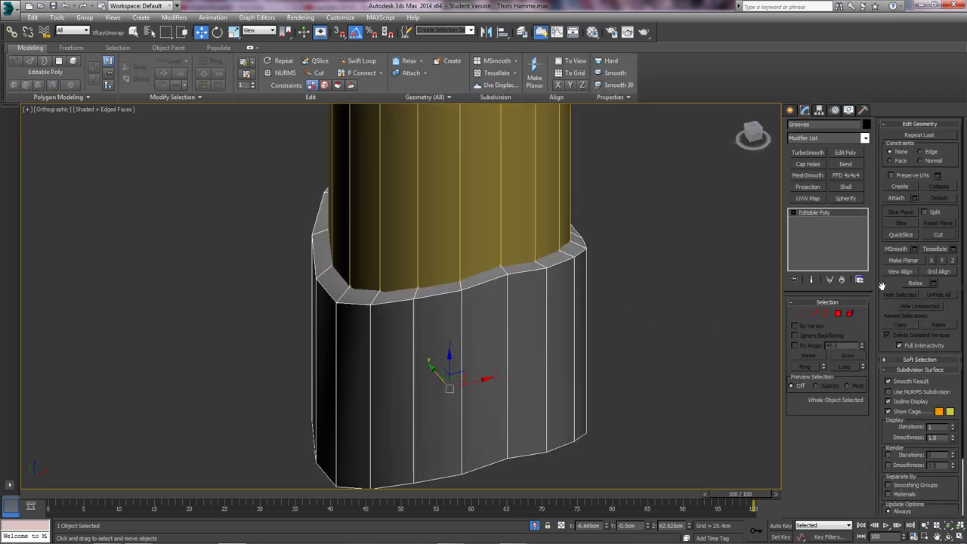
{"action": "left_click", "coordinate": [802, 314]}
{"action": "key", "text": "F3"}
{"action": "scroll", "coordinate": [440, 241], "scroll_direction": "up", "scroll_amount": 2}
{"action": "mouse_move", "coordinate": [432, 231]}
{"action": "middle_mouse_down", "text": "alt"}
{"action": "mouse_move", "coordinate": [440, 240]}
{"action": "mouse_move", "coordinate": [433, 213]}
{"action": "mouse_move", "coordinate": [455, 184]}
{"action": "middle_mouse_up", "text": "alt"}
{"action": "left_click", "coordinate": [453, 170]}
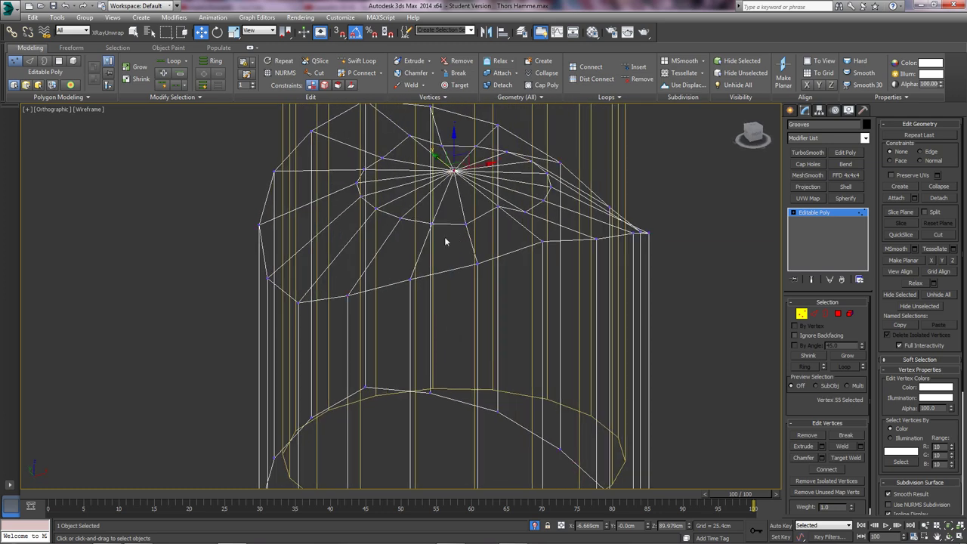
{"action": "middle_click_drag", "start_coordinate": [444, 237], "coordinate": [444, 283]}
{"action": "left_click", "coordinate": [838, 314], "text": "ctrl"}
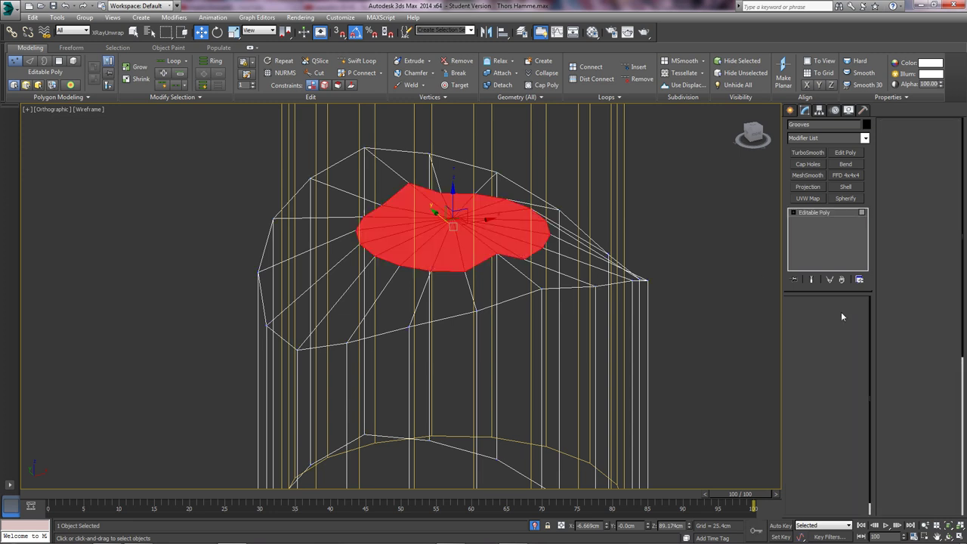
{"action": "left_click", "coordinate": [847, 359]}
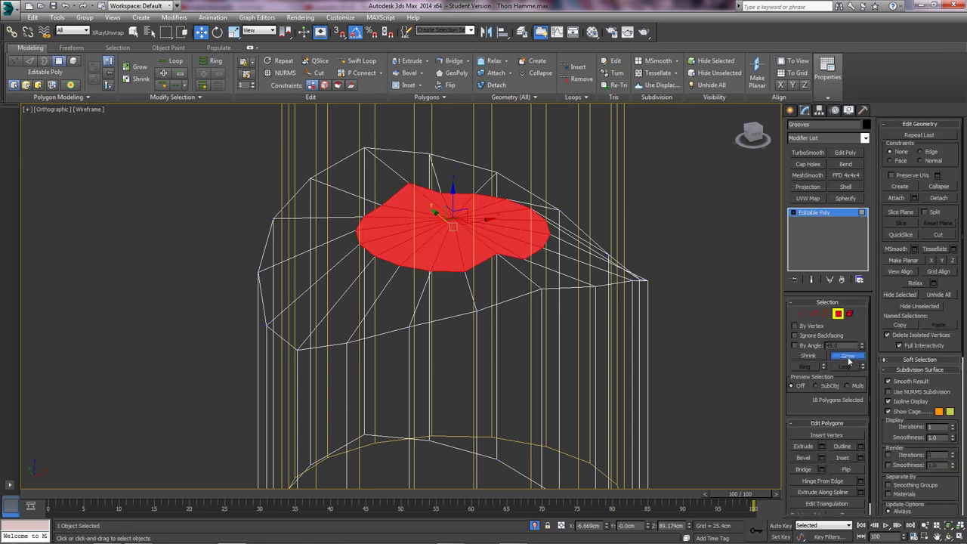
{"action": "key", "text": "Delete"}
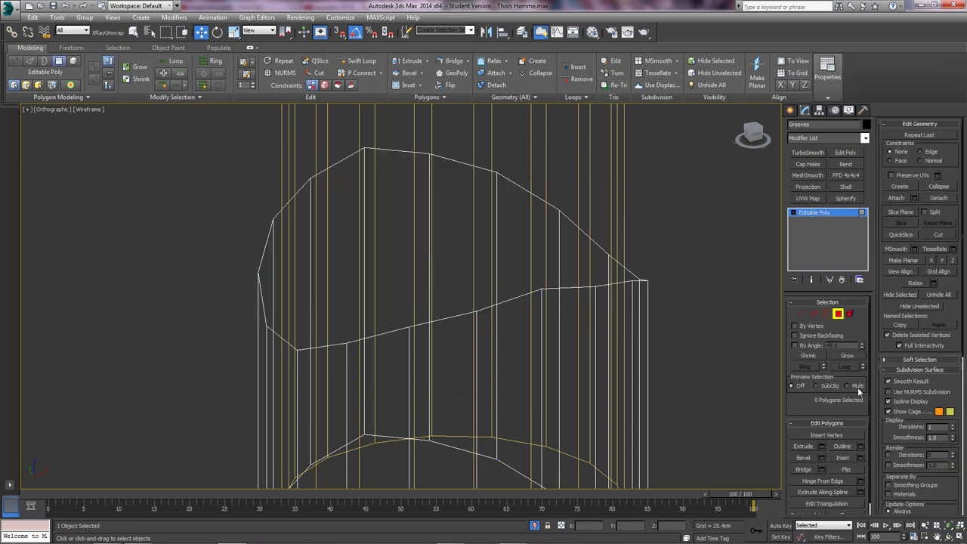
{"action": "key", "text": "F3"}
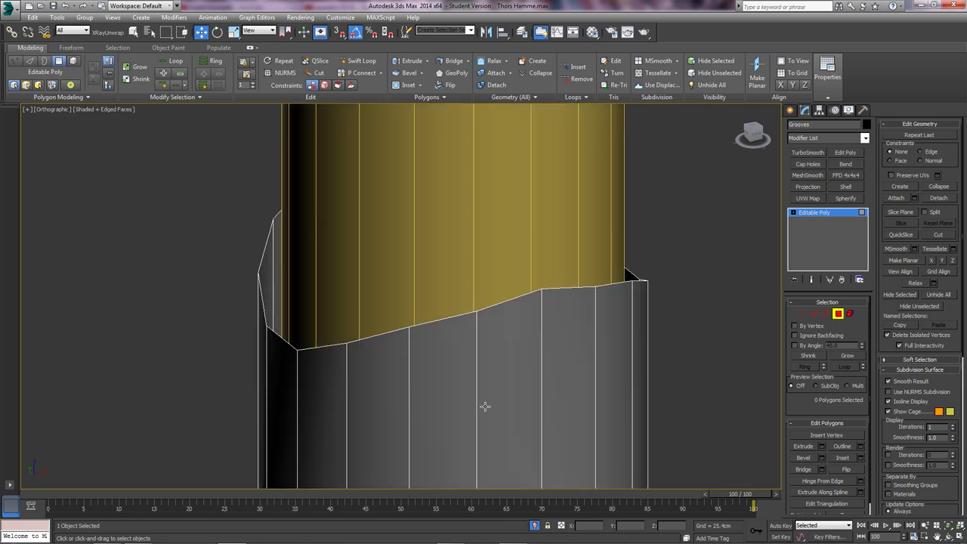
{"action": "scroll", "coordinate": [485, 406], "scroll_direction": "down", "scroll_amount": 4}
{"action": "left_click", "coordinate": [838, 313]}
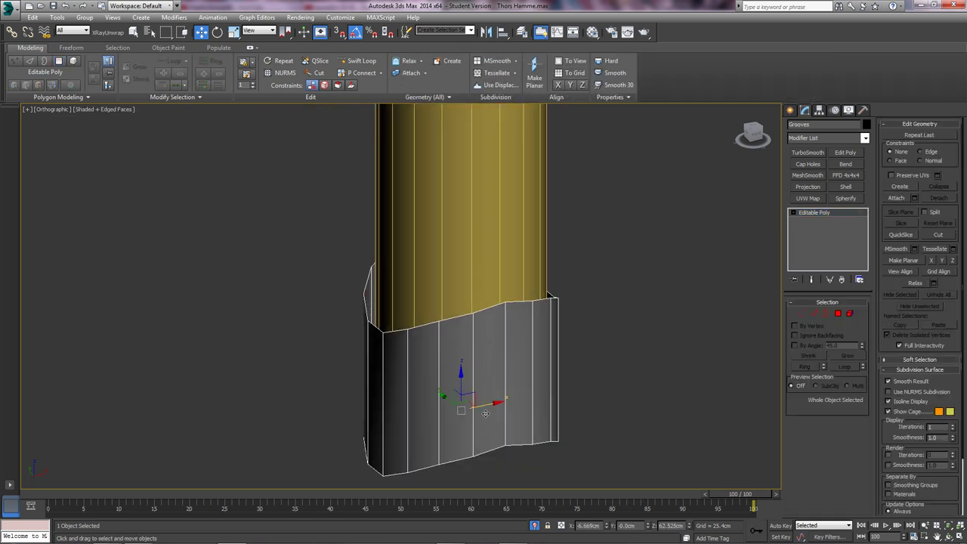
Move the collar aside from the handle to examine its shape, and undo the move
{"action": "left_click_drag", "start_coordinate": [493, 412], "coordinate": [687, 388]}
{"action": "middle_click_drag", "start_coordinate": [686, 387], "coordinate": [653, 384], "text": "alt"}
{"action": "key", "text": "f"}
{"action": "key", "text": "z"}
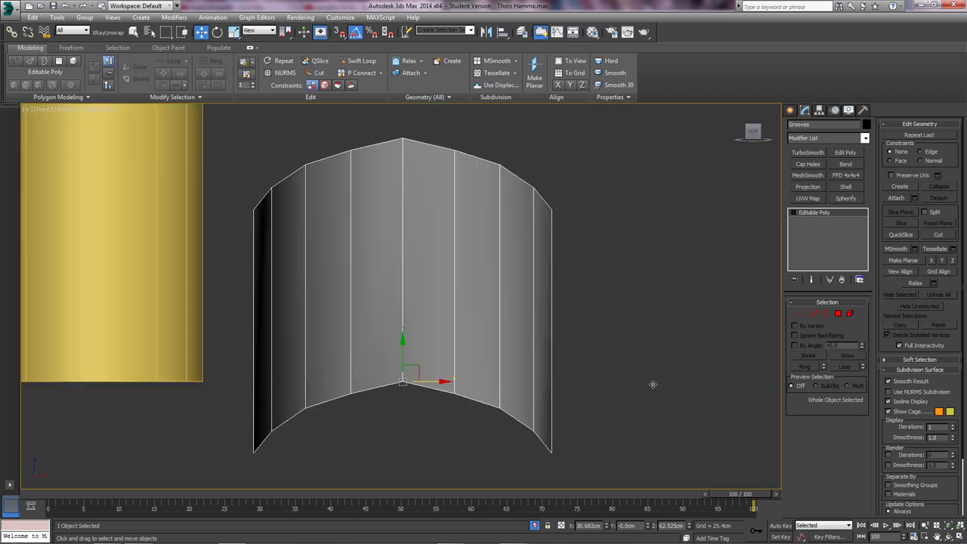
{"action": "key", "text": "ctrl+z"}
{"action": "middle_click_drag", "start_coordinate": [284, 363], "coordinate": [604, 379]}
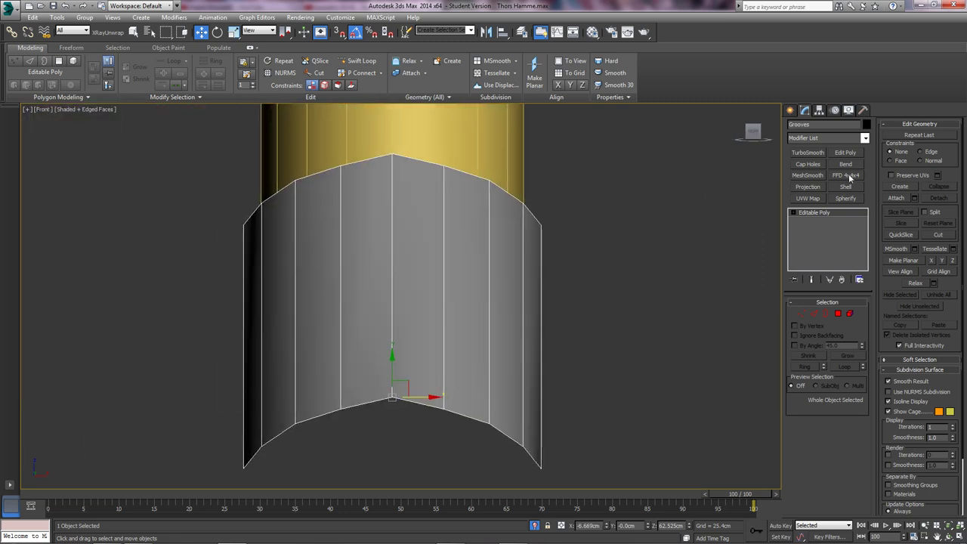
Preview the collar with a TurboSmooth modifier at 2 iterations, and remove the modifier
{"action": "left_click", "coordinate": [805, 153]}
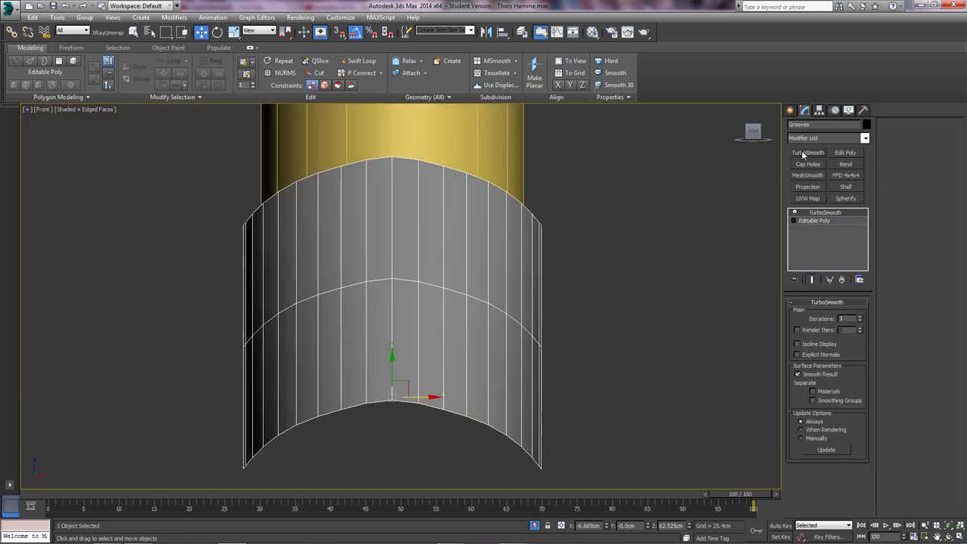
{"action": "left_click", "coordinate": [858, 318]}
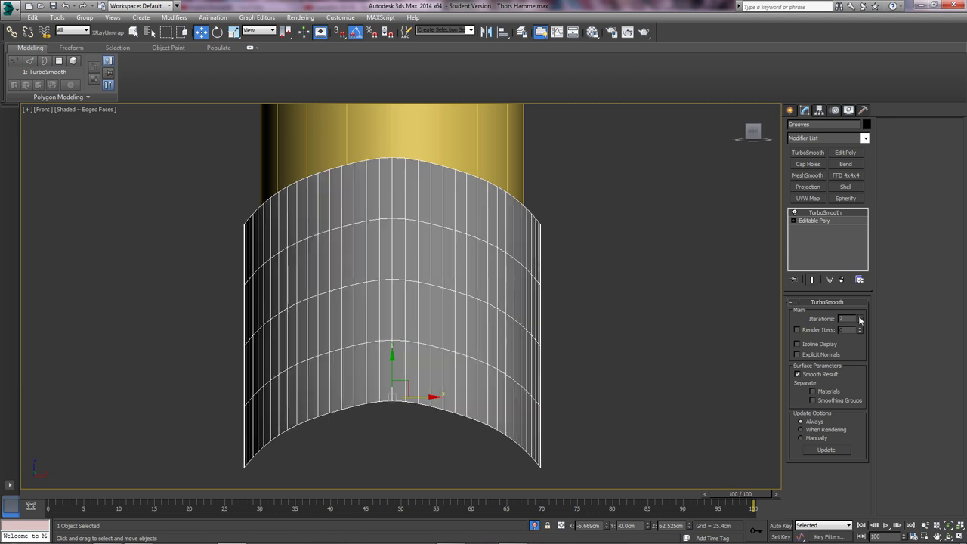
{"action": "left_click", "coordinate": [711, 302]}
{"action": "left_click", "coordinate": [520, 304]}
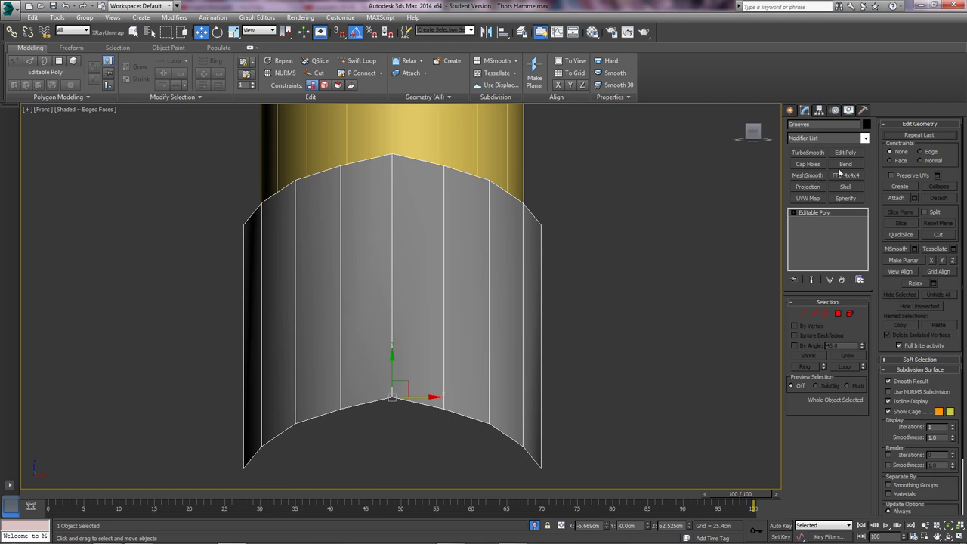
Add a Shell modifier to the collar and give it an inner amount of about 2.057 cm
{"action": "middle_click_drag", "start_coordinate": [382, 314], "coordinate": [541, 297], "text": "alt"}
{"action": "middle_click_drag", "start_coordinate": [502, 336], "coordinate": [477, 326], "text": "alt"}
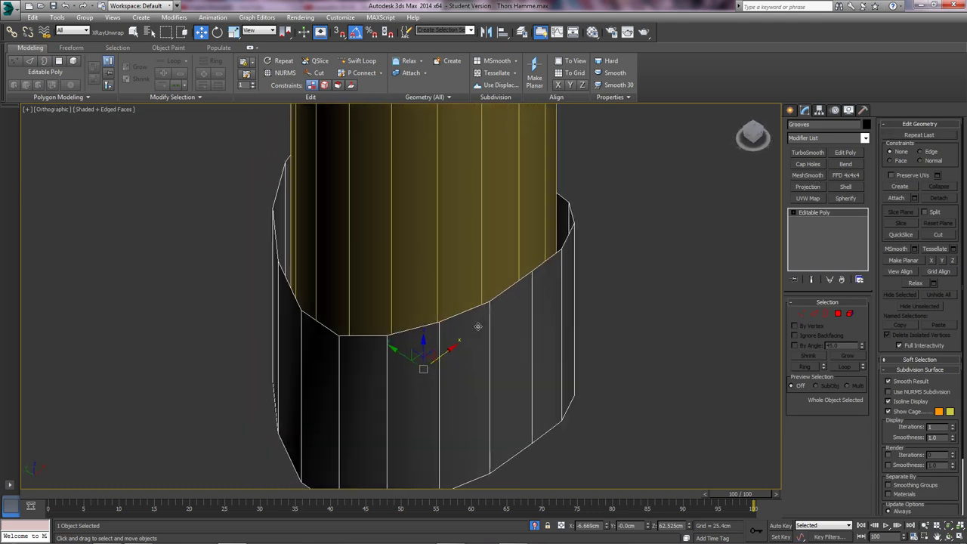
{"action": "left_click", "coordinate": [845, 187]}
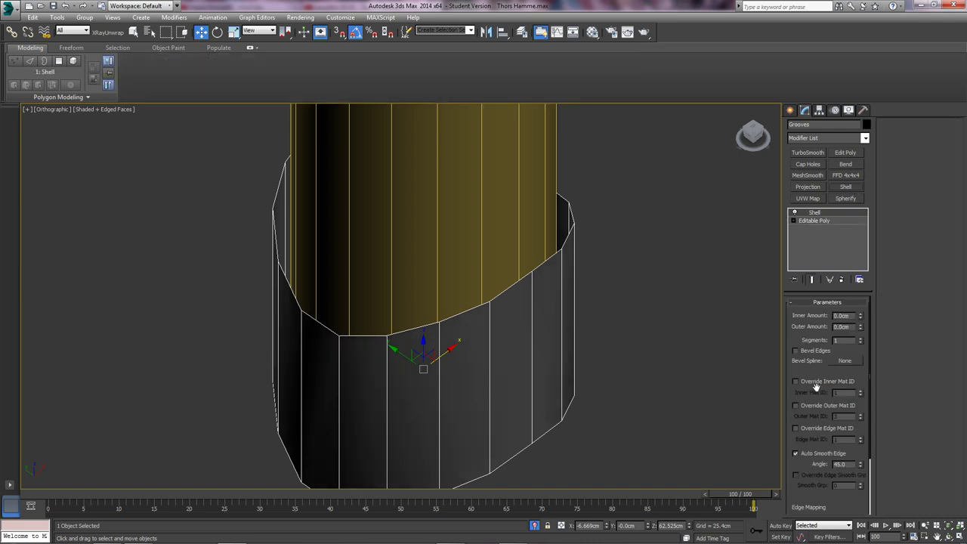
{"action": "left_click_drag", "start_coordinate": [860, 319], "coordinate": [861, 282]}
{"action": "middle_click_drag", "start_coordinate": [416, 314], "coordinate": [419, 317]}
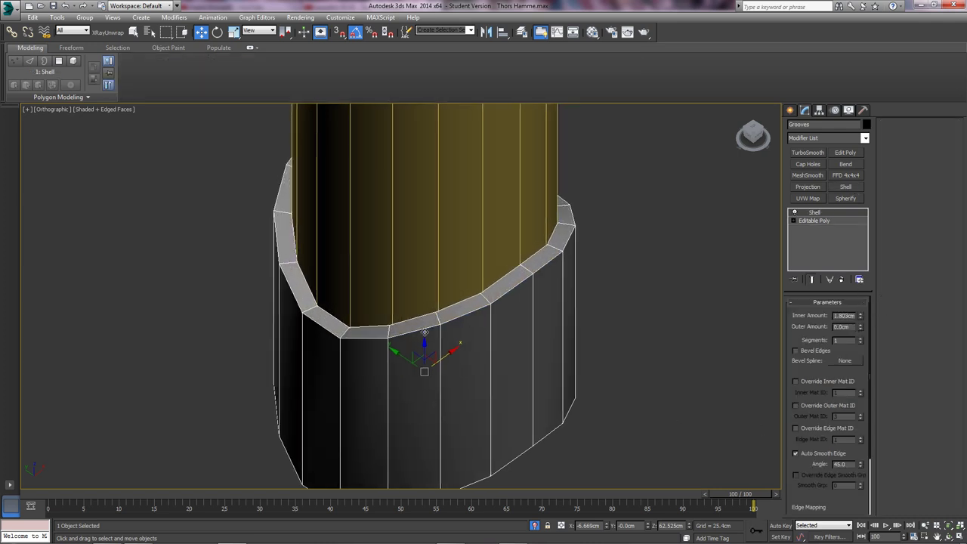
{"action": "scroll", "coordinate": [419, 317], "scroll_direction": "up", "scroll_amount": 2}
{"action": "middle_click_drag", "start_coordinate": [450, 356], "coordinate": [483, 387]}
{"action": "left_click_drag", "start_coordinate": [861, 317], "coordinate": [862, 310]}
{"action": "scroll", "coordinate": [606, 296], "scroll_direction": "down", "scroll_amount": 3}
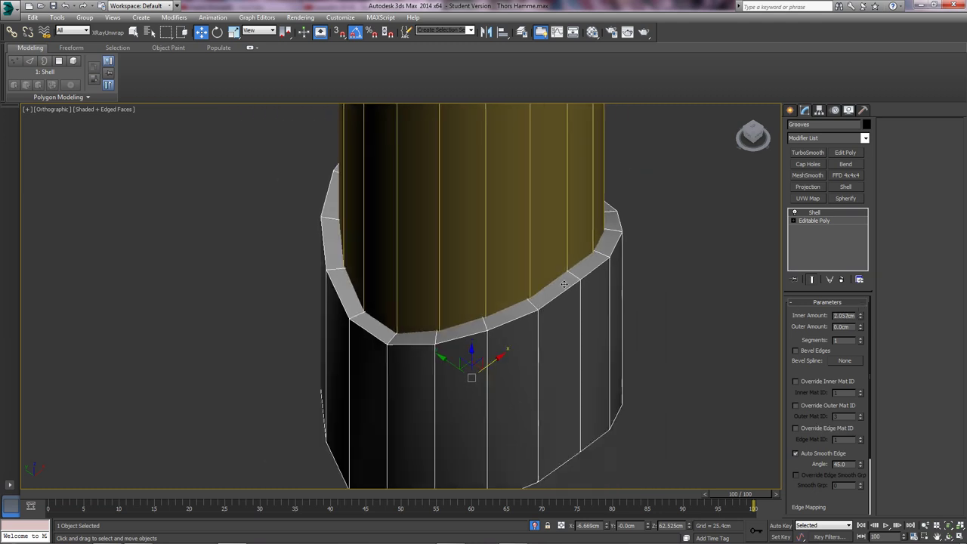
{"action": "middle_click_drag", "start_coordinate": [607, 296], "coordinate": [572, 302], "text": "alt"}
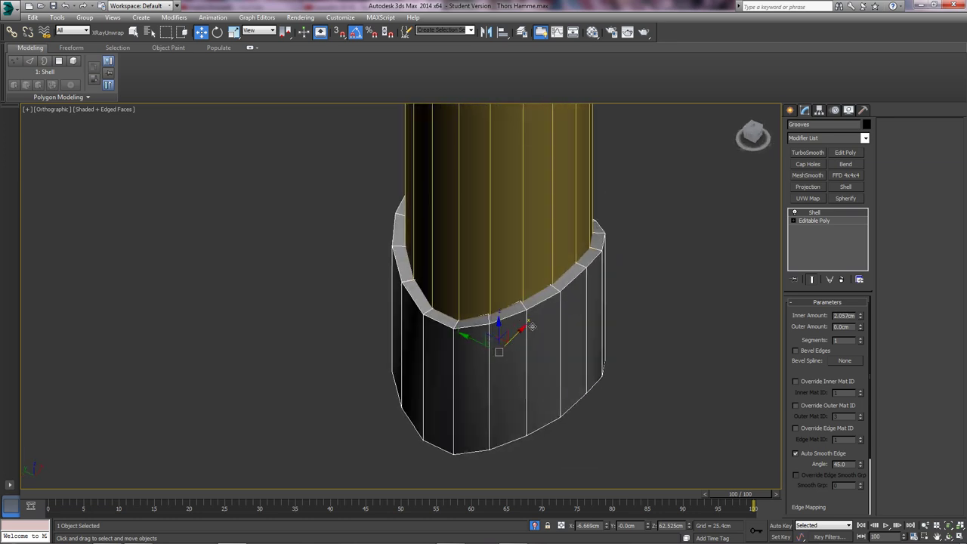
{"action": "middle_click_drag", "start_coordinate": [532, 326], "coordinate": [531, 342]}
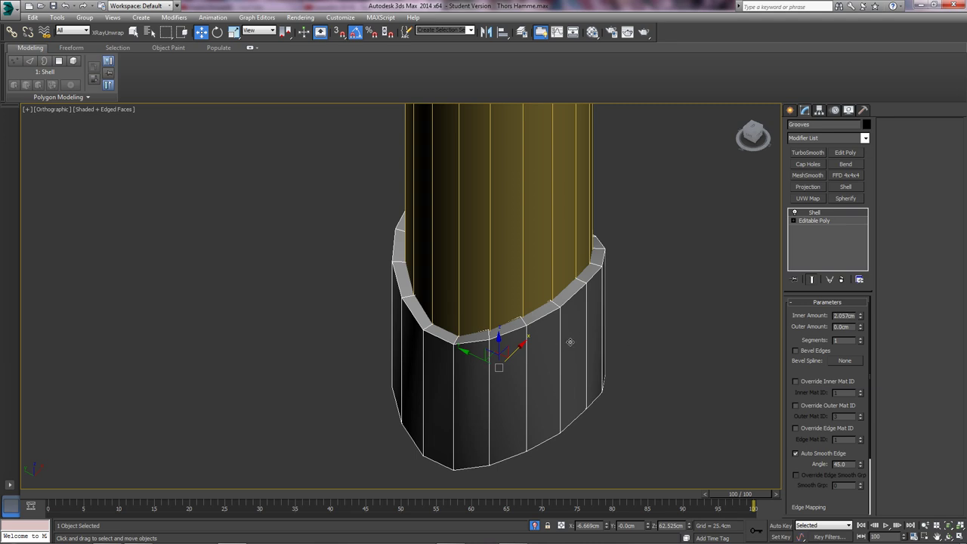
Reset the shell's inner amount to 0 and scale the whole collar down slightly
{"action": "right_click", "coordinate": [860, 317]}
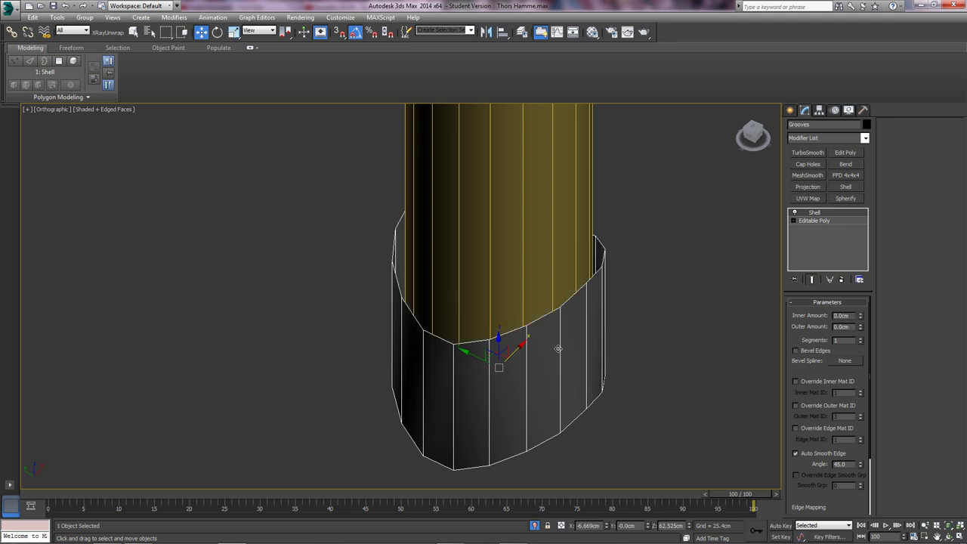
{"action": "key", "text": "r"}
{"action": "left_click_drag", "start_coordinate": [502, 366], "coordinate": [503, 369]}
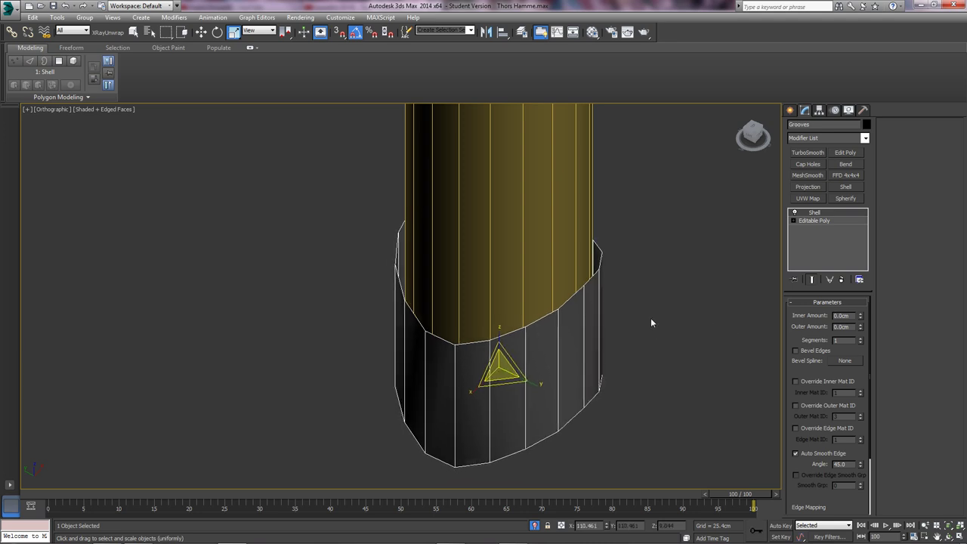
Set the shell's inner amount to about 1.651 cm so the collar wall reaches the handle
{"action": "scroll", "coordinate": [650, 321], "scroll_direction": "up", "scroll_amount": 3}
{"action": "middle_click_drag", "start_coordinate": [572, 313], "coordinate": [621, 333], "text": "alt"}
{"action": "left_click_drag", "start_coordinate": [858, 317], "coordinate": [859, 282]}
{"action": "middle_click_drag", "start_coordinate": [600, 287], "coordinate": [561, 270], "text": "alt"}
{"action": "key", "text": "f"}
{"action": "key", "text": "w"}
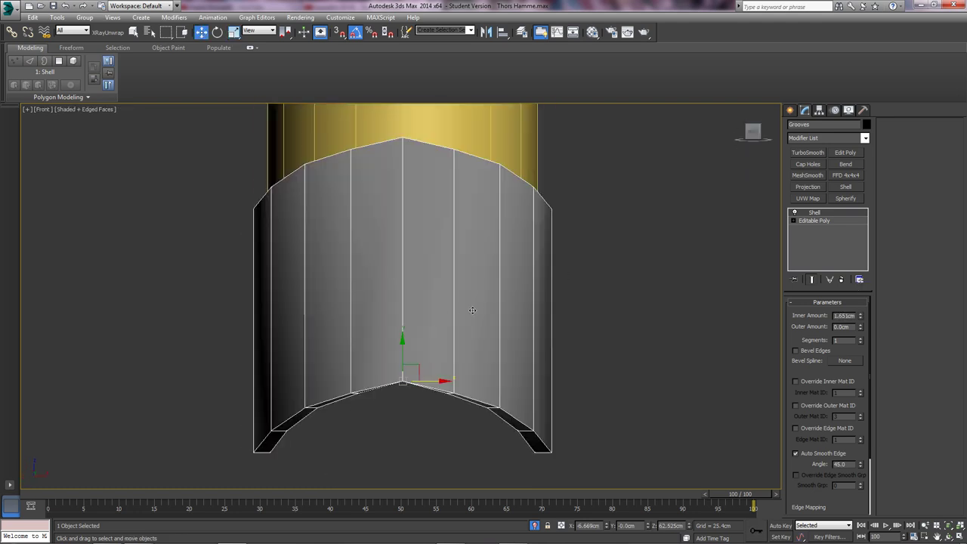
Add an Edit Poly modifier above the Shell and raise the front centre vertex of the collar's lower arch slightly
{"action": "scroll", "coordinate": [425, 321], "scroll_direction": "up", "scroll_amount": 3}
{"action": "scroll", "coordinate": [423, 333], "scroll_direction": "down", "scroll_amount": 4}
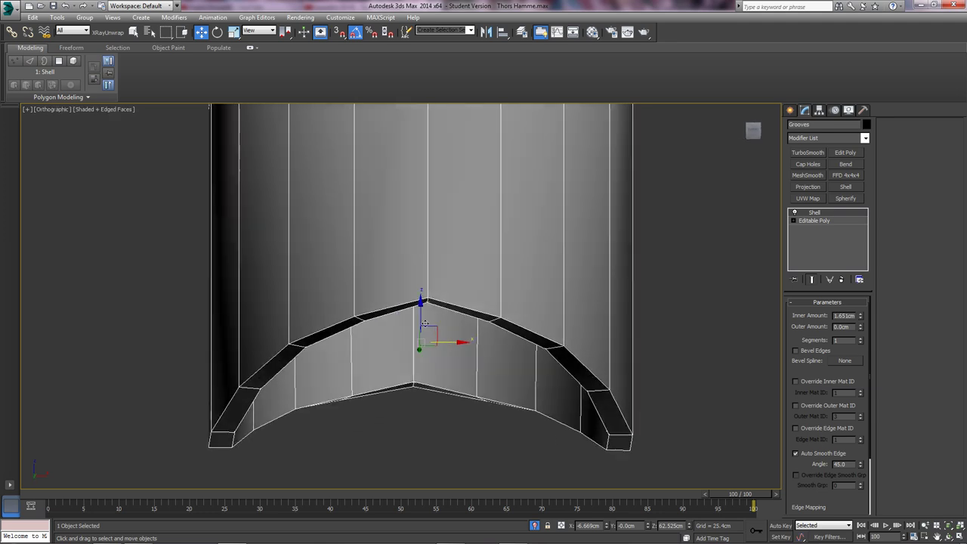
{"action": "left_click", "coordinate": [845, 153]}
{"action": "scroll", "coordinate": [405, 370], "scroll_direction": "up", "scroll_amount": 4}
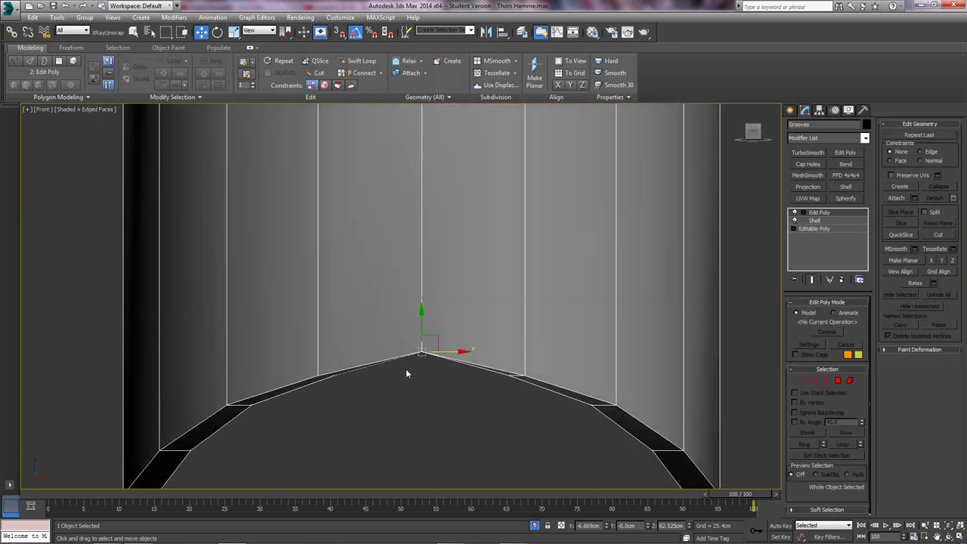
{"action": "key", "text": "1"}
{"action": "scroll", "coordinate": [406, 356], "scroll_direction": "up", "scroll_amount": 3}
{"action": "left_click", "coordinate": [437, 347]}
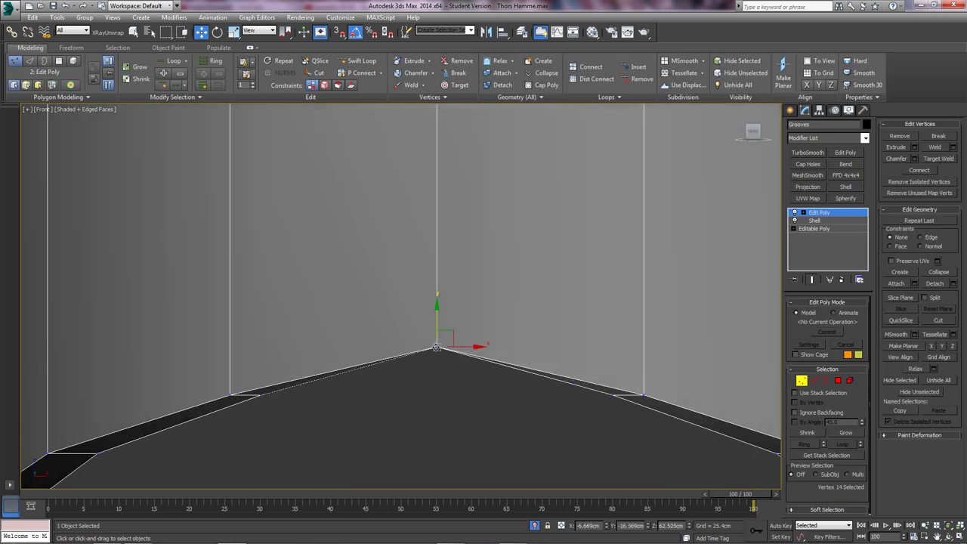
{"action": "left_click_drag", "start_coordinate": [437, 347], "coordinate": [437, 314]}
Check the matching centre vertex on the back of the collar's lower arch
{"action": "scroll", "coordinate": [370, 349], "scroll_direction": "down", "scroll_amount": 3}
{"action": "middle_click_drag", "start_coordinate": [370, 350], "coordinate": [532, 344], "text": "alt"}
{"action": "left_click", "coordinate": [392, 250]}
{"action": "middle_click_drag", "start_coordinate": [403, 255], "coordinate": [412, 299], "text": "alt"}
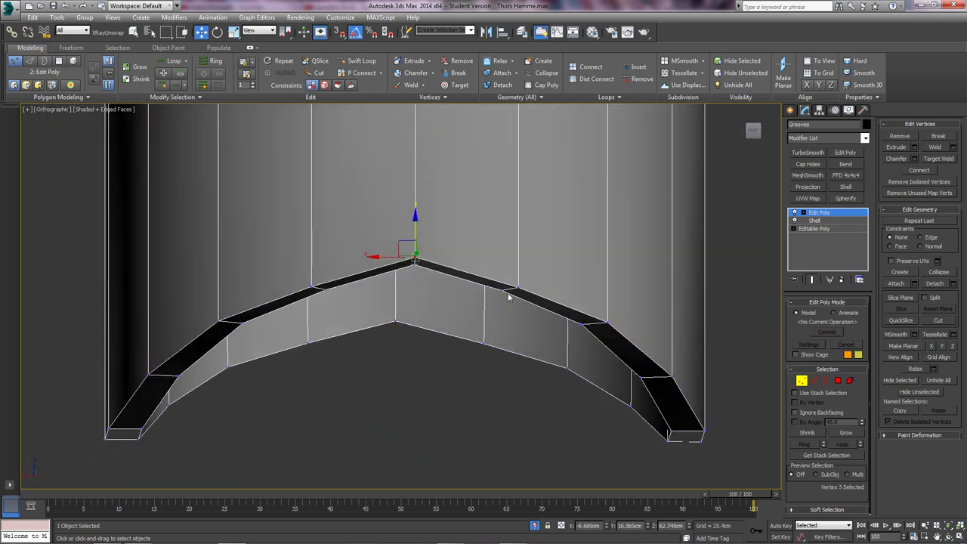
{"action": "middle_click_drag", "start_coordinate": [509, 295], "coordinate": [340, 298], "text": "alt"}
{"action": "key", "text": "f"}
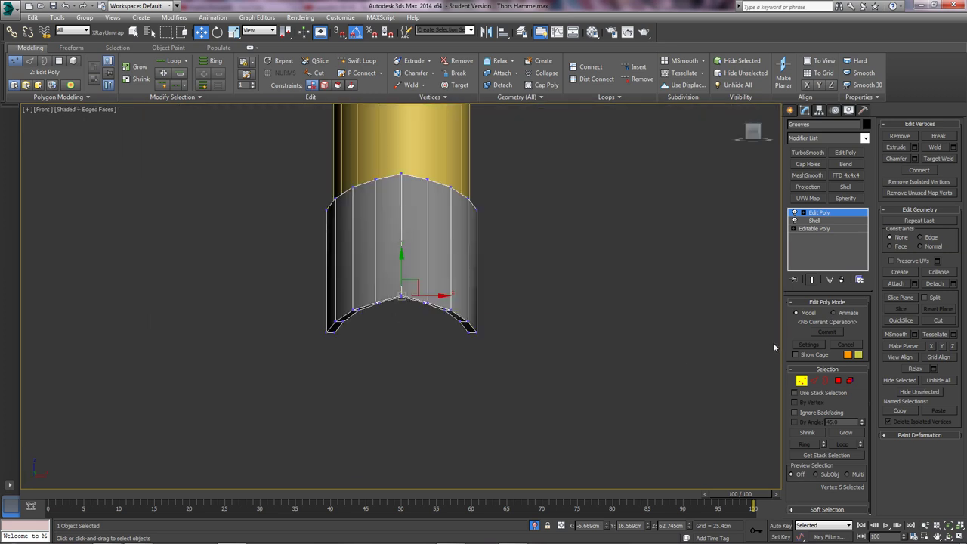
Finish vertex editing and move the whole collar slightly lower on the handle, to a Z position of 62.214 cm
{"action": "left_click", "coordinate": [801, 380]}
{"action": "scroll", "coordinate": [438, 347], "scroll_direction": "up", "scroll_amount": 3}
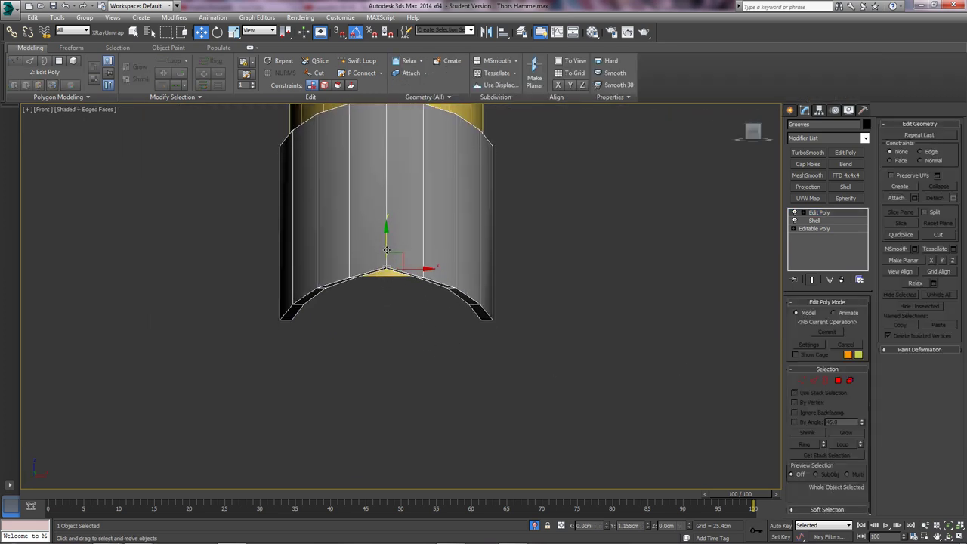
{"action": "middle_click_drag", "start_coordinate": [386, 269], "coordinate": [410, 376]}
{"action": "scroll", "coordinate": [433, 328], "scroll_direction": "down", "scroll_amount": 2}
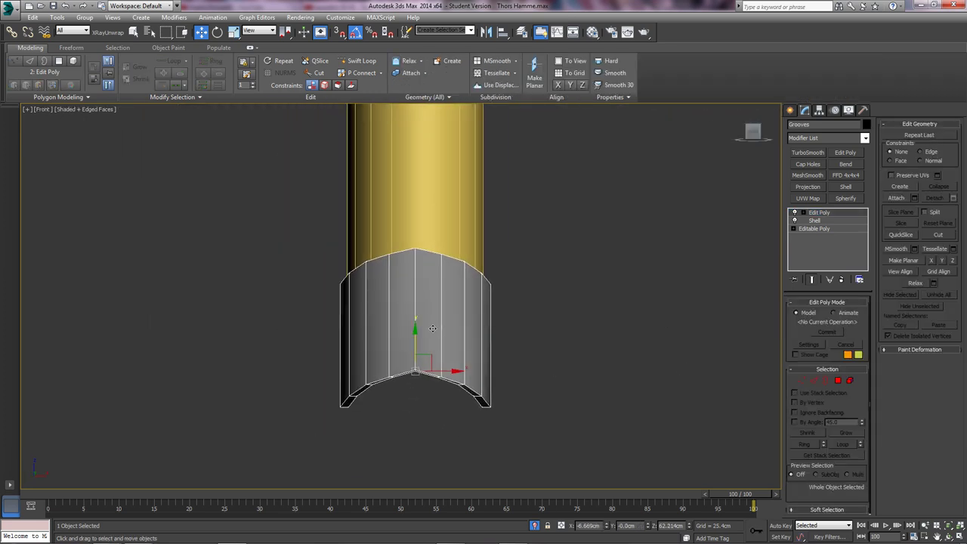
Connect the ring of edges across the collar's top rim with 1 segment, slid to -88 against the outer edge
{"action": "middle_click_drag", "start_coordinate": [417, 310], "coordinate": [455, 325], "text": "alt"}
{"action": "scroll", "coordinate": [470, 334], "scroll_direction": "up", "scroll_amount": 2}
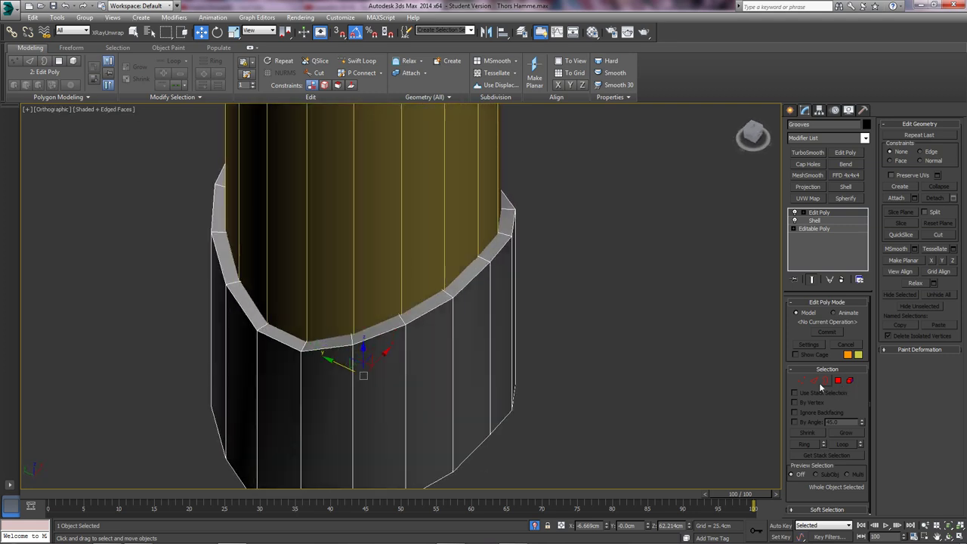
{"action": "middle_click_drag", "start_coordinate": [547, 320], "coordinate": [524, 298], "text": "alt"}
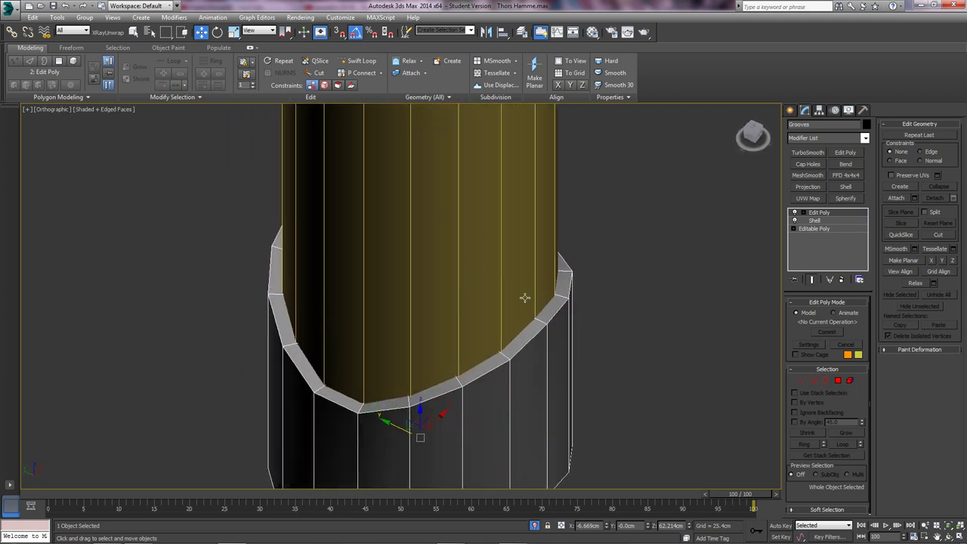
{"action": "left_click", "coordinate": [813, 380]}
{"action": "scroll", "coordinate": [572, 302], "scroll_direction": "up", "scroll_amount": 4}
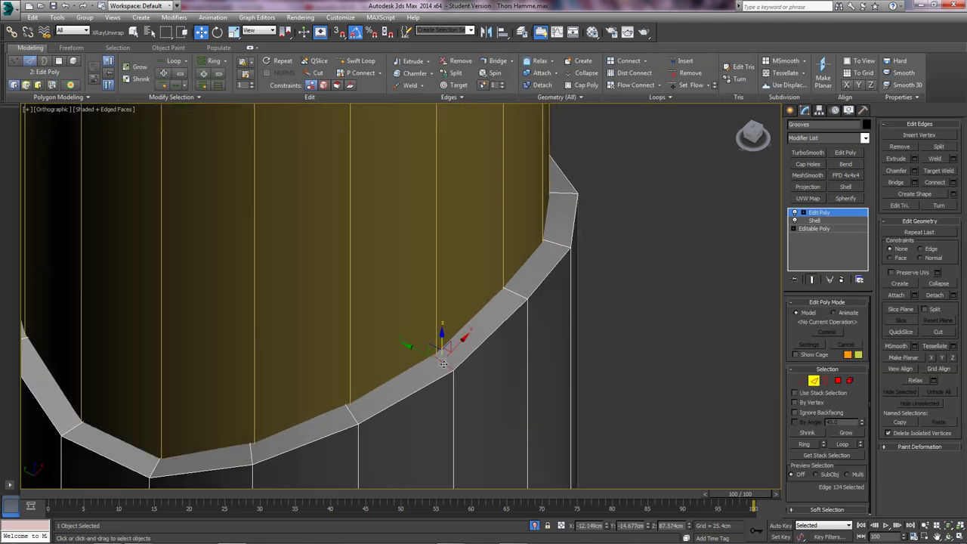
{"action": "left_click", "coordinate": [514, 294], "text": "shift"}
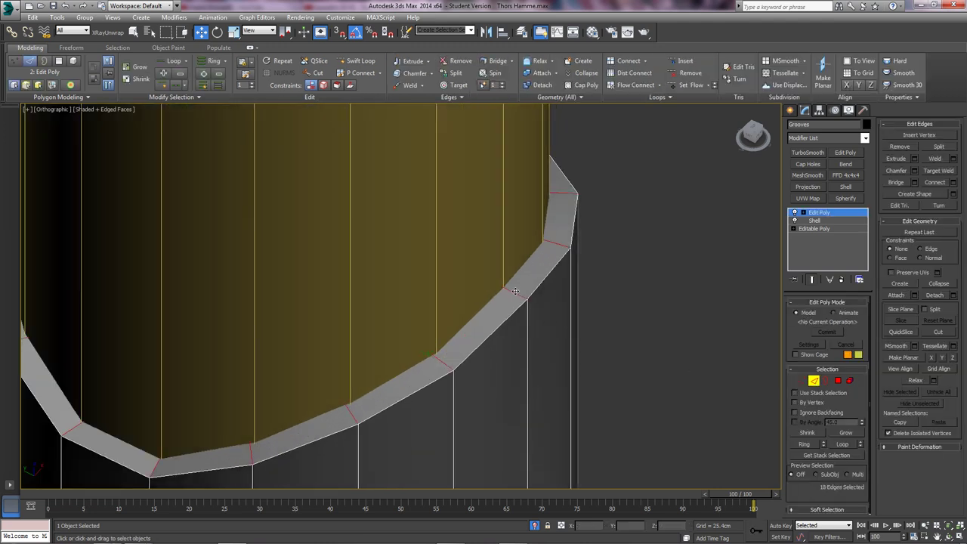
{"action": "left_click", "coordinate": [953, 183]}
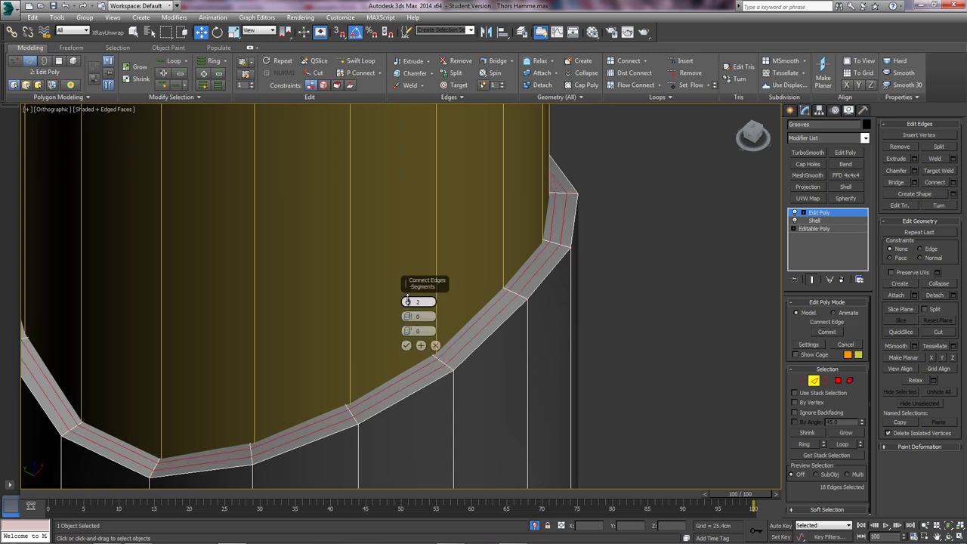
{"action": "left_click", "coordinate": [408, 304]}
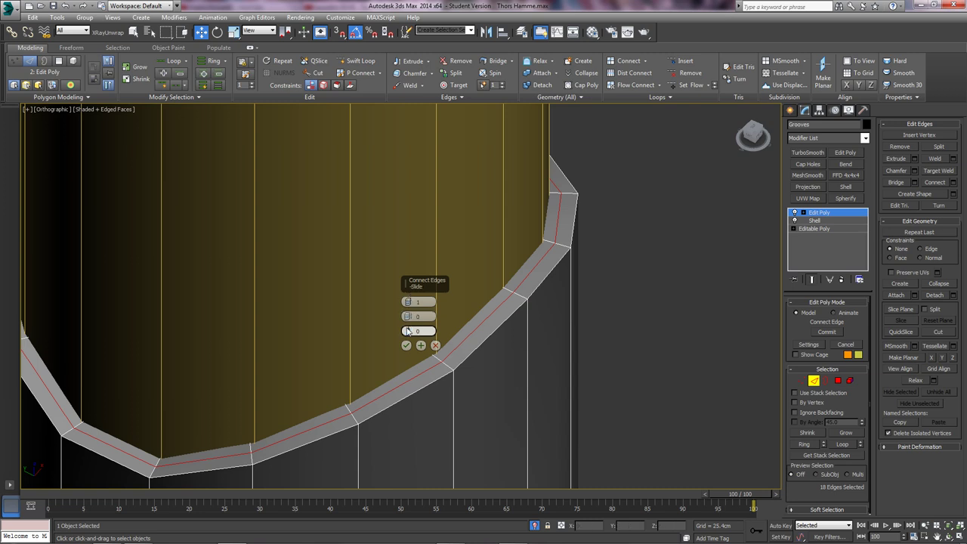
{"action": "left_click_drag", "start_coordinate": [408, 331], "coordinate": [453, 506]}
{"action": "left_click", "coordinate": [406, 346]}
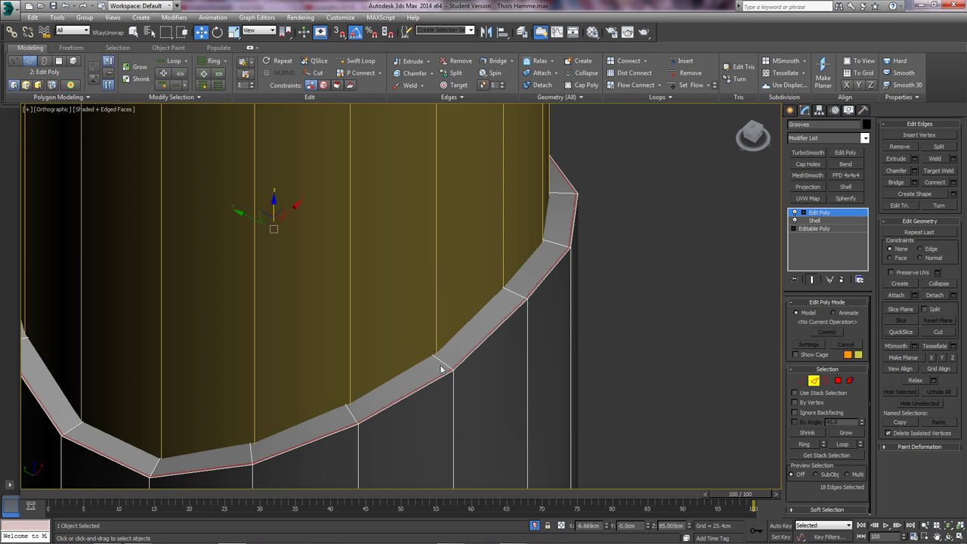
Connect the ring of vertical edges around the collar's outer wall with 2 segments, pinch 98 and slide 0
{"action": "middle_click_drag", "start_coordinate": [442, 367], "coordinate": [384, 299], "text": "alt"}
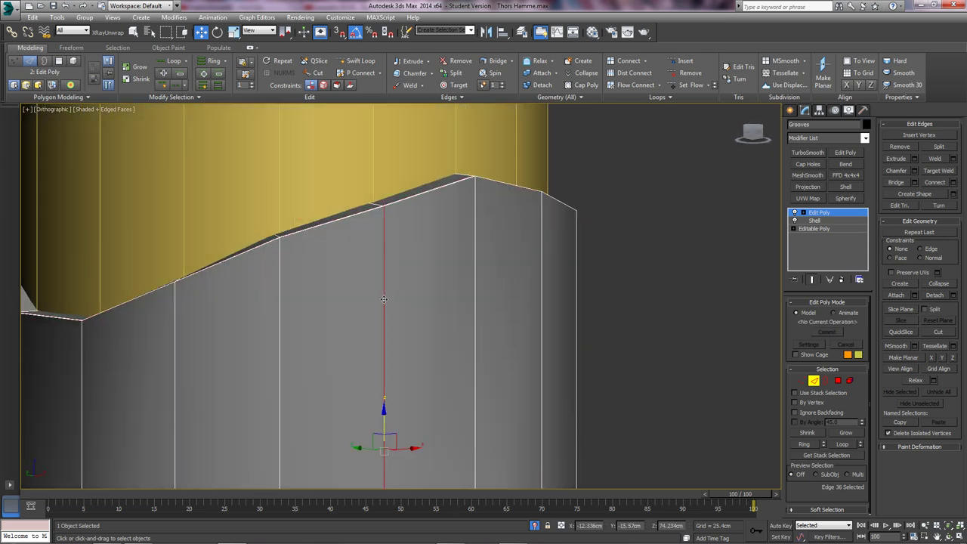
{"action": "left_click", "coordinate": [477, 286], "text": "shift"}
{"action": "left_click", "coordinate": [952, 182]}
{"action": "scroll", "coordinate": [446, 317], "scroll_direction": "down", "scroll_amount": 6}
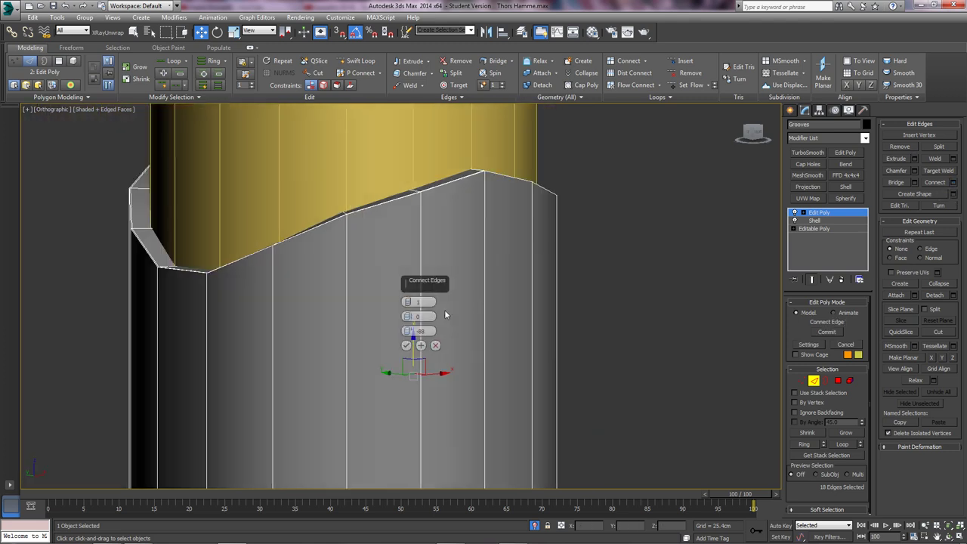
{"action": "middle_click_drag", "start_coordinate": [425, 369], "coordinate": [429, 346]}
{"action": "left_click", "coordinate": [408, 300]}
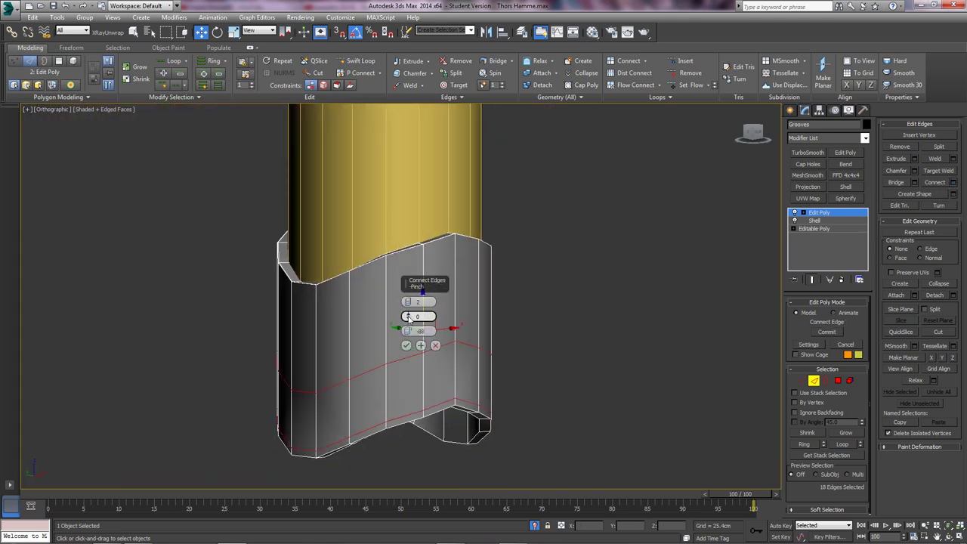
{"action": "right_click", "coordinate": [408, 332]}
{"action": "left_click_drag", "start_coordinate": [408, 318], "coordinate": [413, 116]}
{"action": "middle_click_drag", "start_coordinate": [332, 253], "coordinate": [404, 247], "text": "alt"}
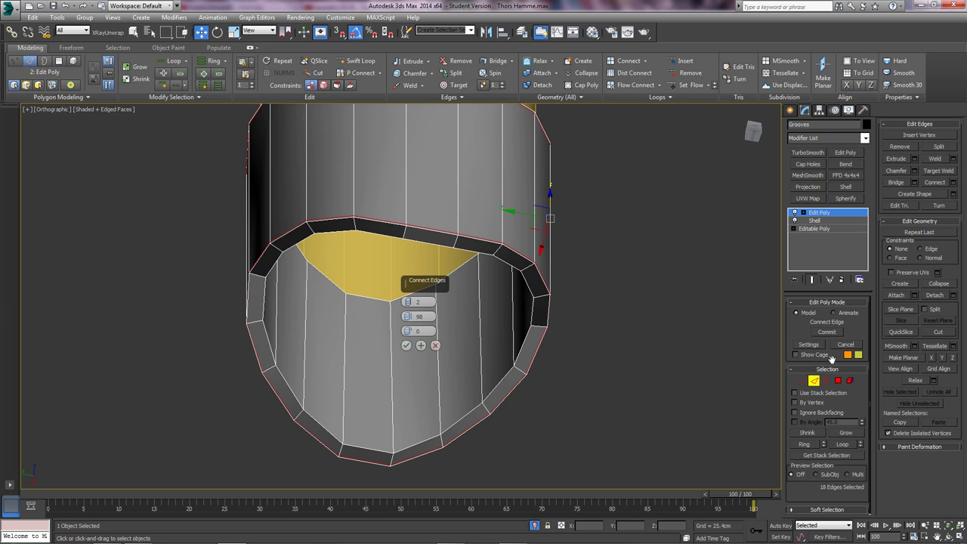
Delete the full loop of polygons on the collar's inner wall, and finish polygon editing in the front view
{"action": "left_click", "coordinate": [838, 380]}
{"action": "left_click", "coordinate": [369, 363]}
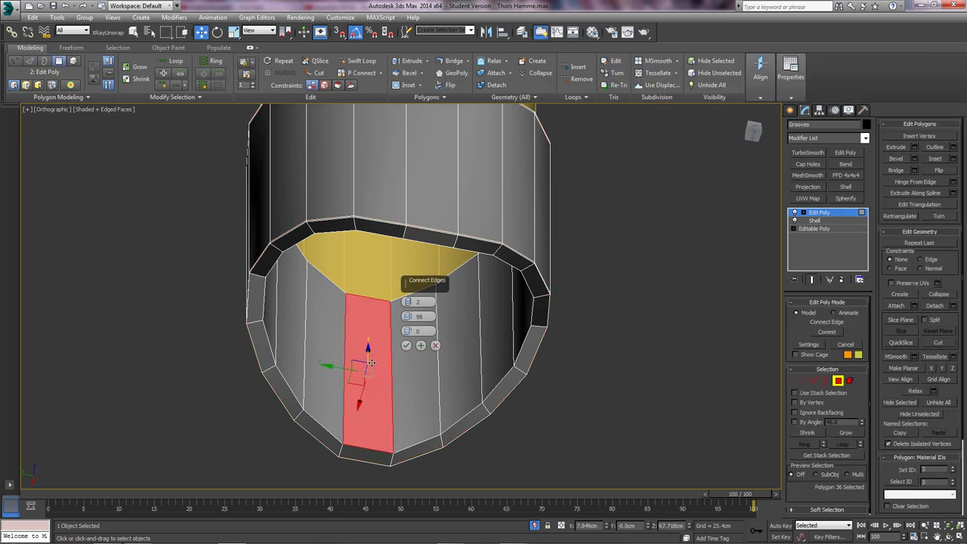
{"action": "left_click", "coordinate": [397, 367], "text": "shift"}
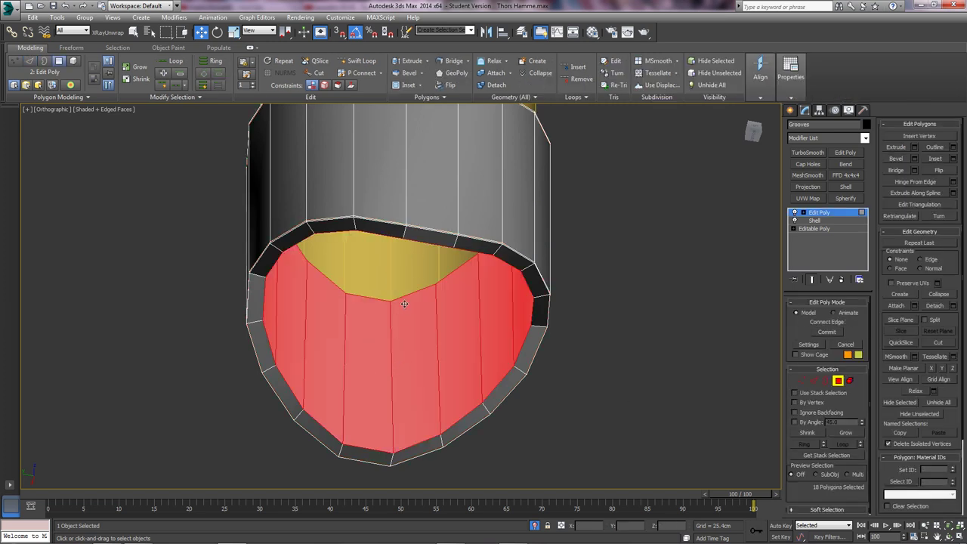
{"action": "middle_click_drag", "start_coordinate": [403, 303], "coordinate": [409, 313], "text": "alt"}
{"action": "key", "text": "Delete"}
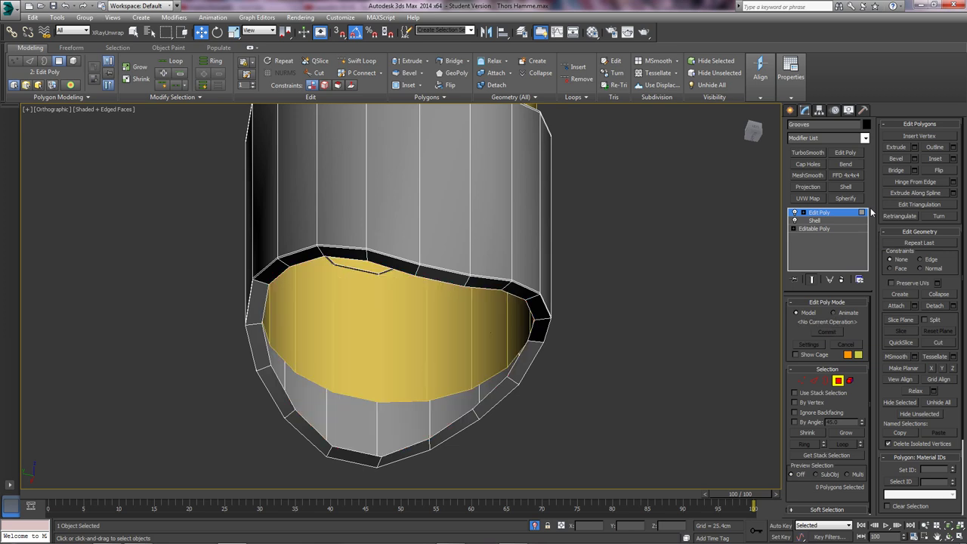
{"action": "left_click", "coordinate": [842, 384]}
{"action": "middle_click_drag", "start_coordinate": [503, 324], "coordinate": [434, 324], "text": "alt"}
{"action": "key", "text": "f"}
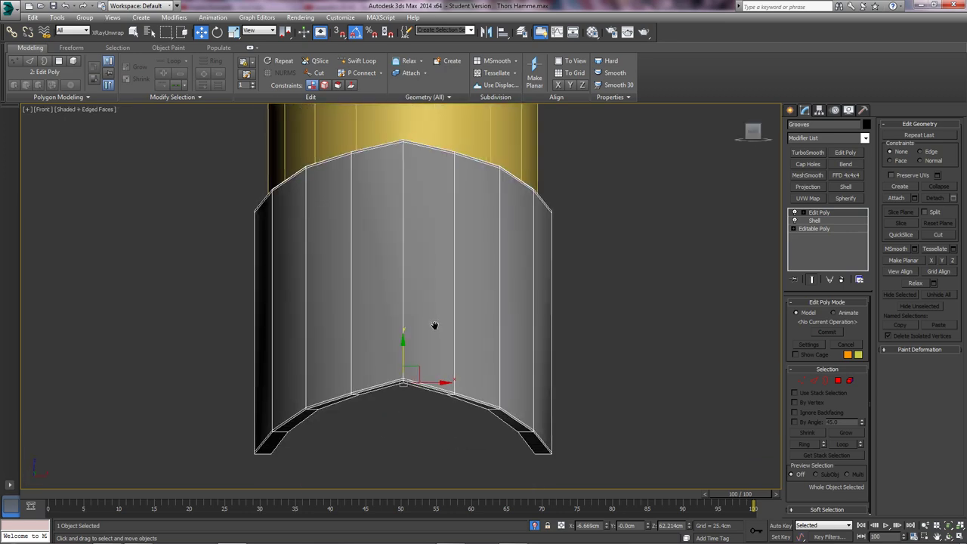
{"action": "scroll", "coordinate": [435, 325], "scroll_direction": "down", "scroll_amount": 10}
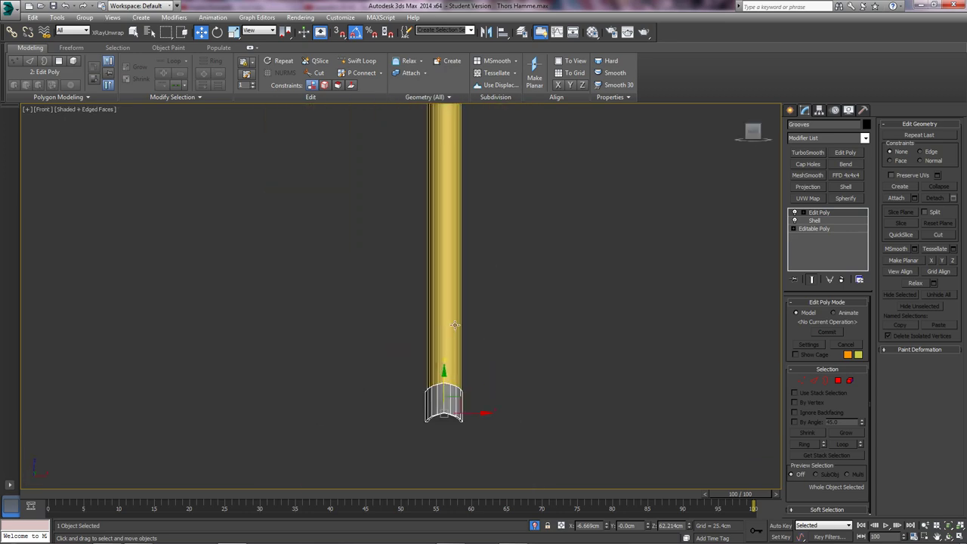
Try cloning the collar upward along the handle as 8 copies, with the first at a Z position of 90.9 cm, and undo it
{"action": "middle_click_drag", "start_coordinate": [451, 334], "coordinate": [482, 279]}
{"action": "scroll", "coordinate": [482, 278], "scroll_direction": "up", "scroll_amount": 4}
{"action": "middle_click_drag", "start_coordinate": [465, 315], "coordinate": [450, 408]}
{"action": "scroll", "coordinate": [449, 408], "scroll_direction": "down", "scroll_amount": 2}
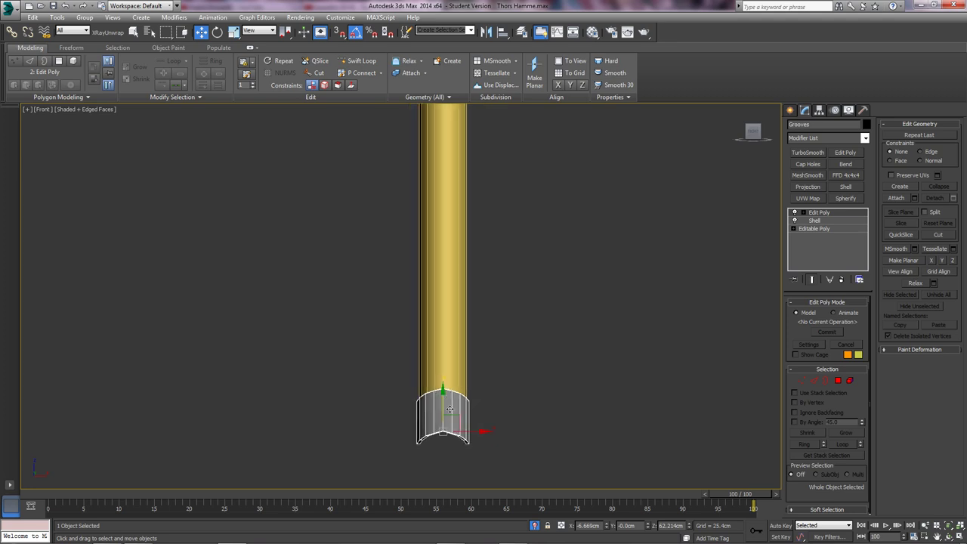
{"action": "scroll", "coordinate": [442, 408], "scroll_direction": "up", "scroll_amount": 3}
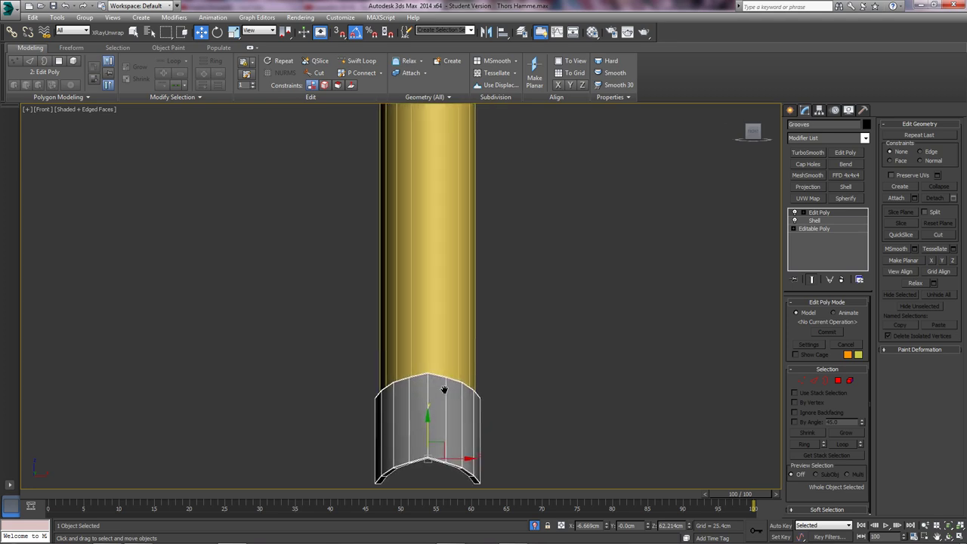
{"action": "mouse_move", "coordinate": [428, 421]}
{"action": "left_mouse_down", "text": "shift"}
{"action": "mouse_move", "coordinate": [429, 324]}
{"action": "mouse_move", "coordinate": [438, 327]}
{"action": "left_mouse_up", "text": "shift"}
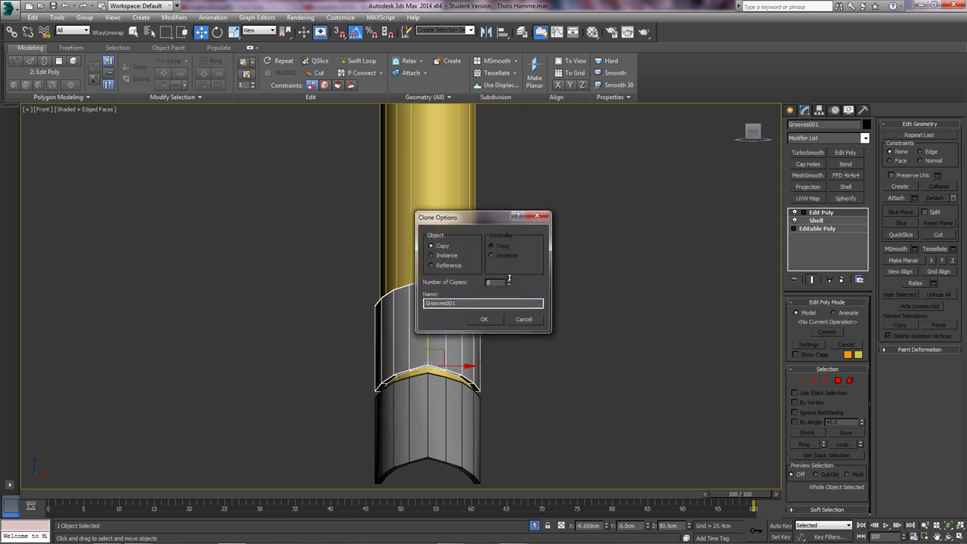
{"action": "left_click", "coordinate": [483, 319]}
{"action": "scroll", "coordinate": [509, 268], "scroll_direction": "down", "scroll_amount": 8}
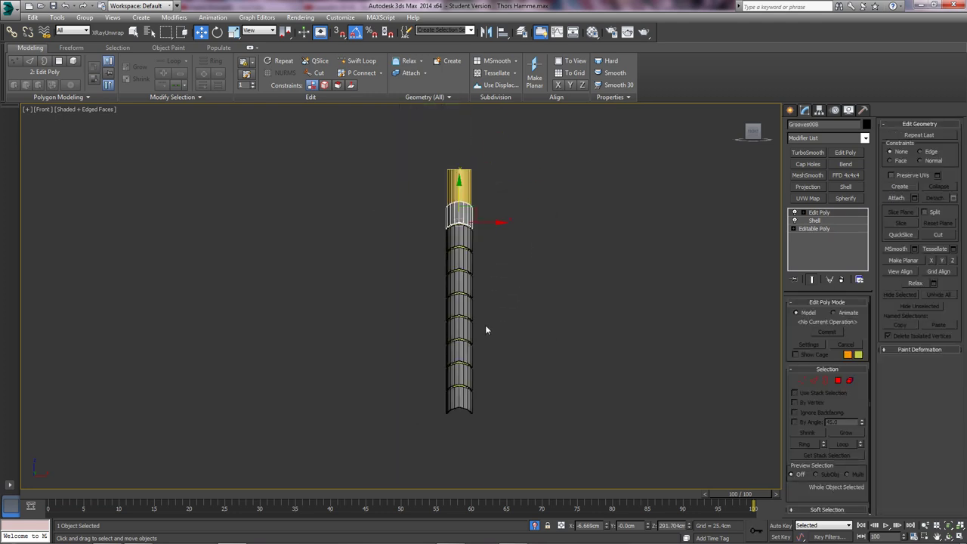
{"action": "mouse_move", "coordinate": [465, 333]}
{"action": "middle_mouse_down"}
{"action": "mouse_move", "coordinate": [469, 377]}
{"action": "mouse_move", "coordinate": [467, 322]}
{"action": "middle_mouse_up"}
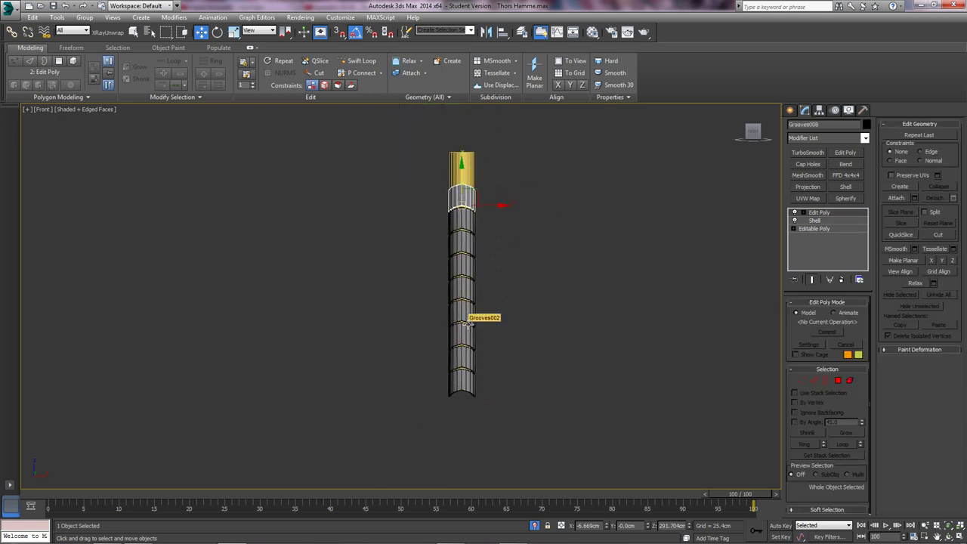
{"action": "left_click", "coordinate": [468, 322]}
Try cloning the collar upward as 9 copies, with the first at a Z position of 90.581 cm, and undo it
{"action": "scroll", "coordinate": [469, 324], "scroll_direction": "up", "scroll_amount": 8}
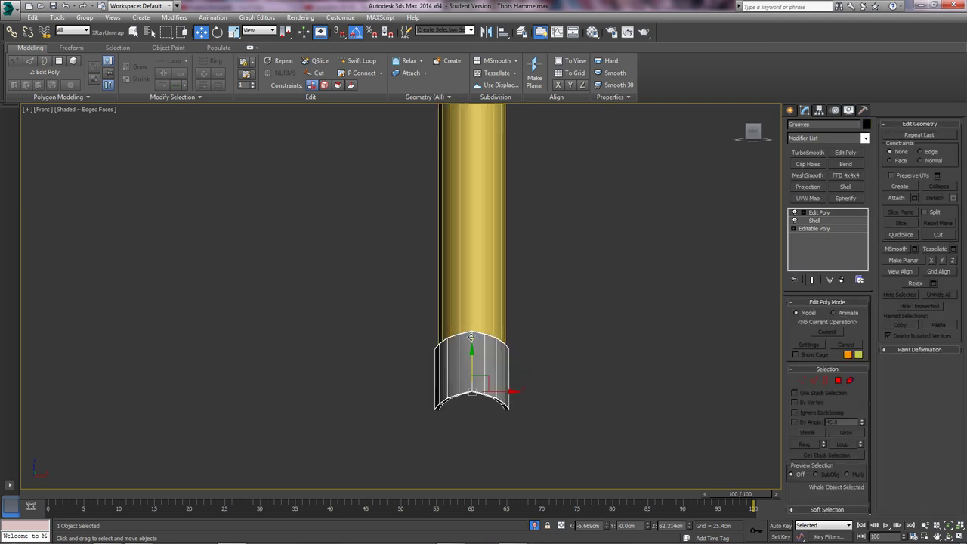
{"action": "left_click", "coordinate": [470, 291]}
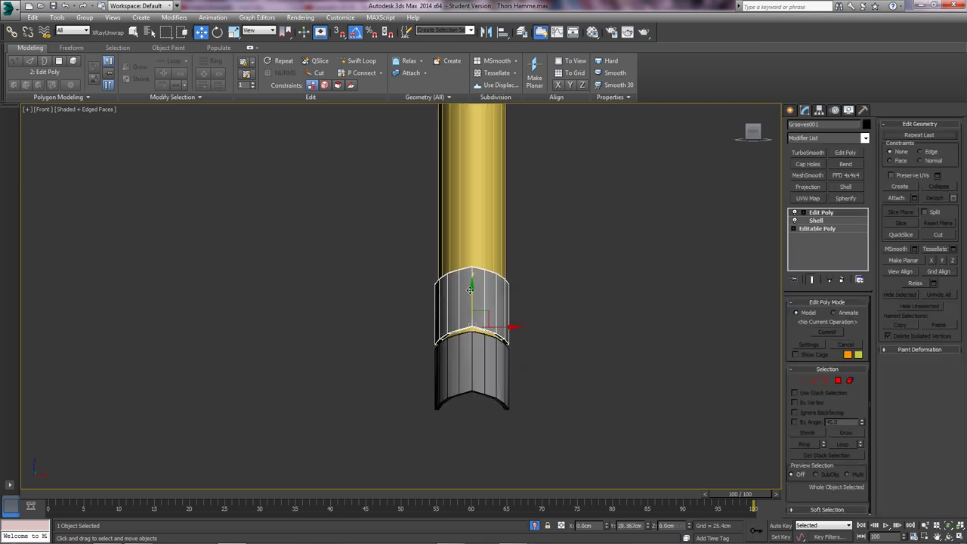
{"action": "left_click_drag", "start_coordinate": [470, 290], "coordinate": [470, 290], "text": "shift"}
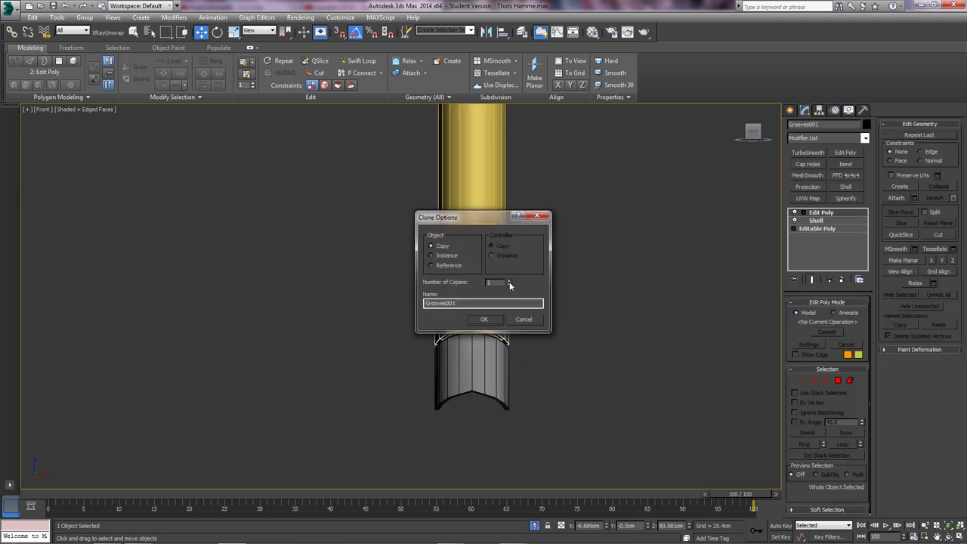
{"action": "left_click", "coordinate": [487, 319]}
{"action": "scroll", "coordinate": [506, 279], "scroll_direction": "down", "scroll_amount": 6}
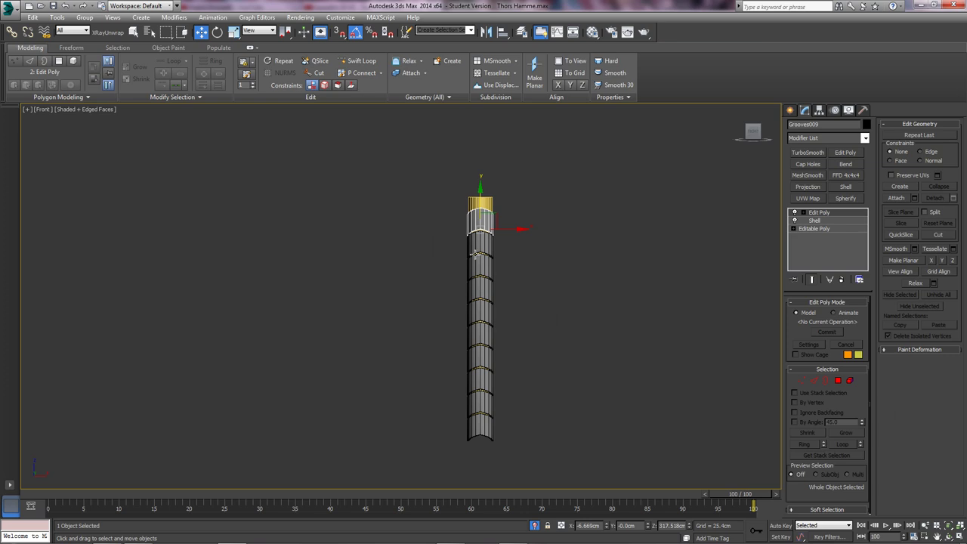
{"action": "middle_click_drag", "start_coordinate": [475, 320], "coordinate": [467, 250]}
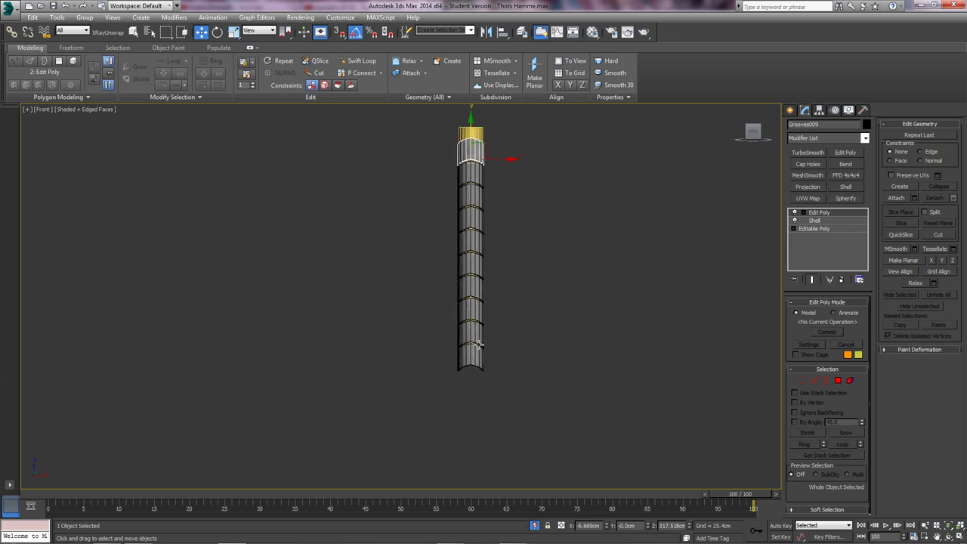
{"action": "left_click", "coordinate": [479, 345]}
Clone the base collar upward as 9 evenly spaced copies, with the first at a Z position of 91.066 cm, and clear the selection
{"action": "scroll", "coordinate": [479, 346], "scroll_direction": "up", "scroll_amount": 3}
{"action": "left_click_drag", "start_coordinate": [464, 348], "coordinate": [463, 303], "text": "shift"}
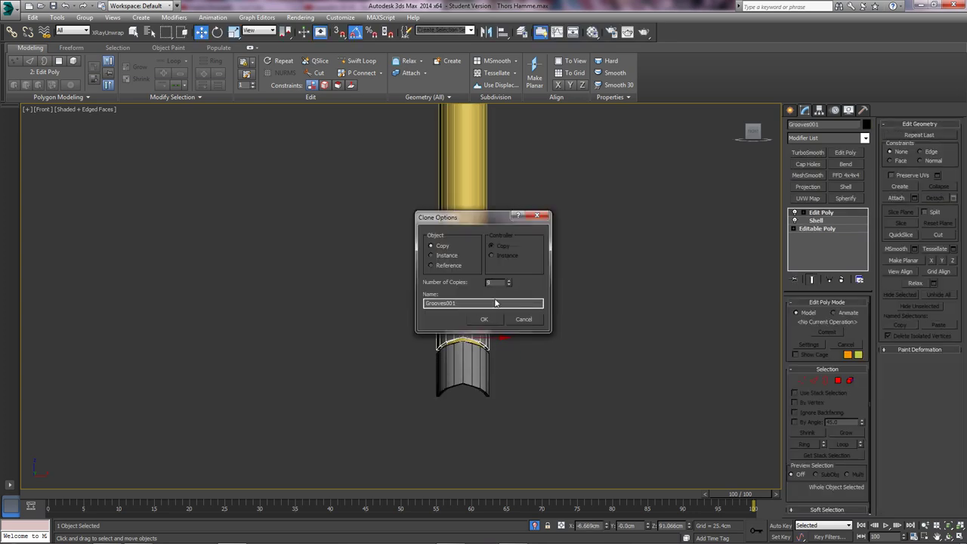
{"action": "left_click", "coordinate": [480, 320]}
{"action": "scroll", "coordinate": [515, 210], "scroll_direction": "down", "scroll_amount": 5}
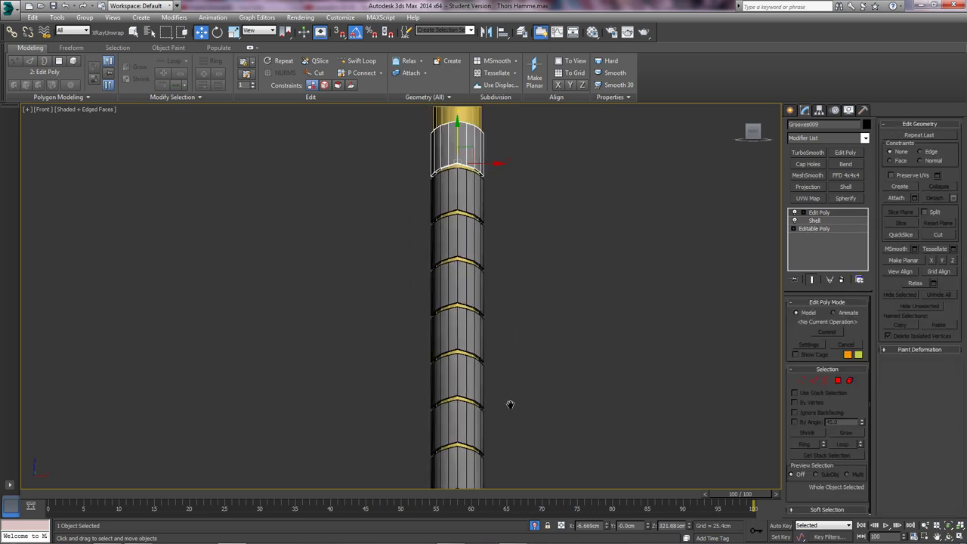
{"action": "left_click", "coordinate": [529, 271]}
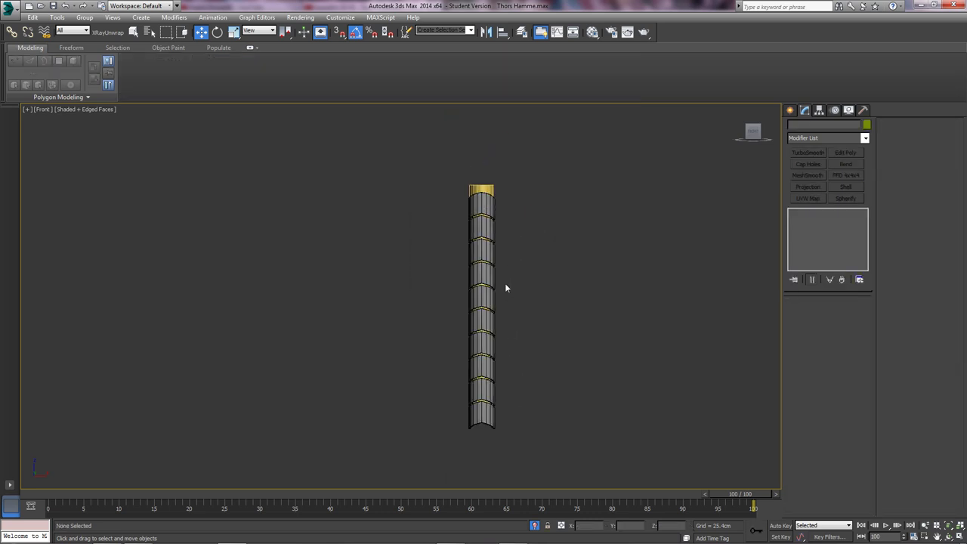
Select the yellow handle cylinder between the collars and give the 03 - Default material a dark grey diffuse colour
{"action": "middle_click_drag", "start_coordinate": [504, 283], "coordinate": [516, 342]}
{"action": "scroll", "coordinate": [514, 332], "scroll_direction": "up", "scroll_amount": 6}
{"action": "left_click", "coordinate": [420, 285]}
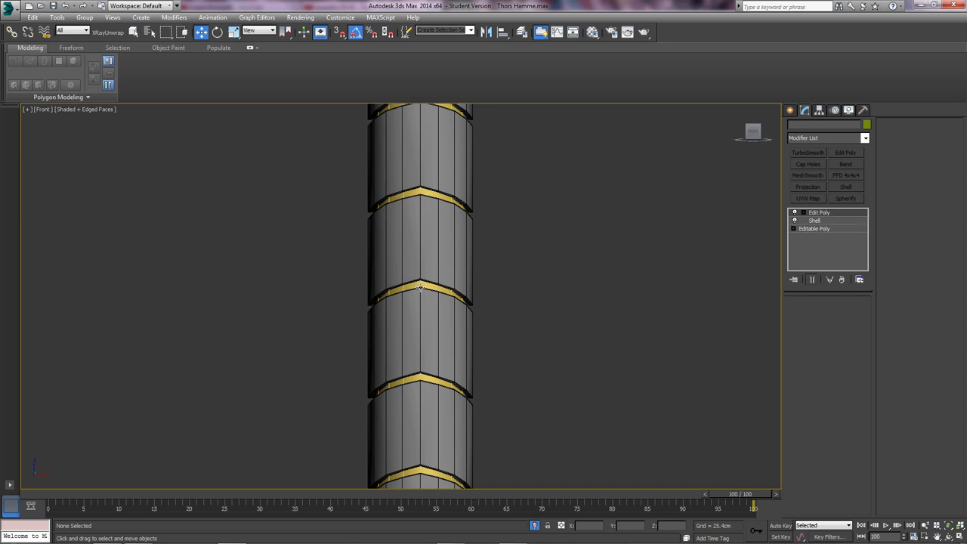
{"action": "left_click", "coordinate": [421, 285]}
{"action": "key", "text": "m"}
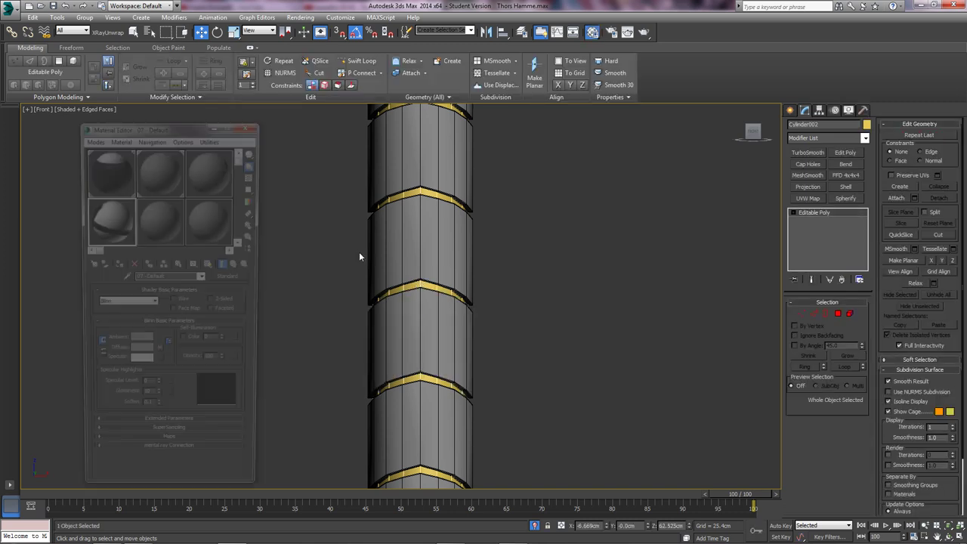
{"action": "left_click", "coordinate": [195, 177]}
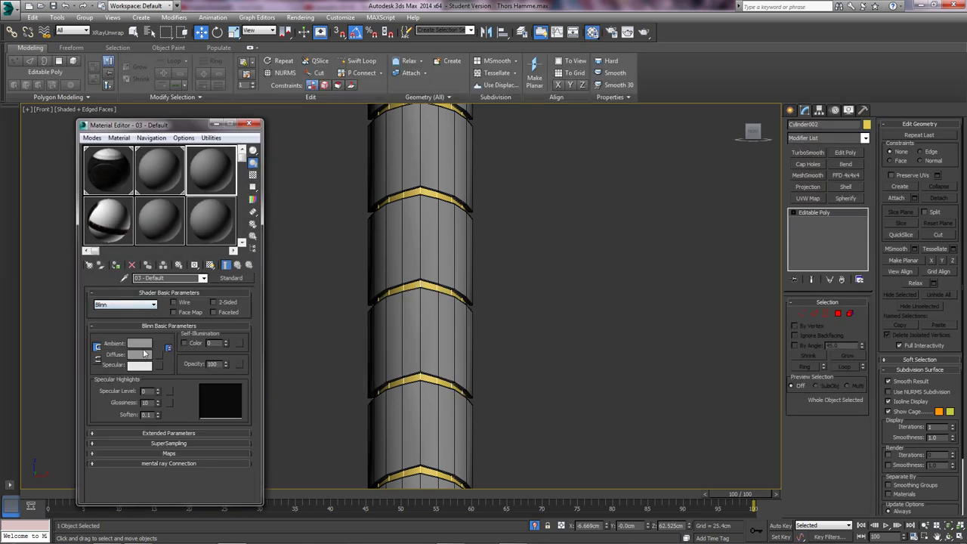
{"action": "left_click", "coordinate": [144, 354]}
{"action": "left_click_drag", "start_coordinate": [359, 113], "coordinate": [334, 115]}
{"action": "left_click", "coordinate": [368, 147]}
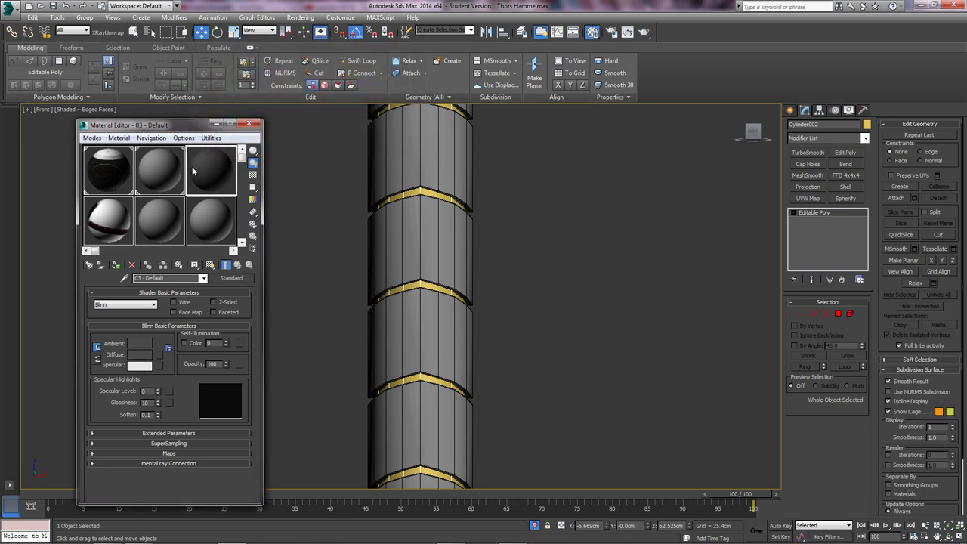
Assign the dark 03 - Default material to the handle cylinder, undoing the misplaced assignment to a collar, and close the Material Editor
{"action": "left_click_drag", "start_coordinate": [191, 166], "coordinate": [421, 189]}
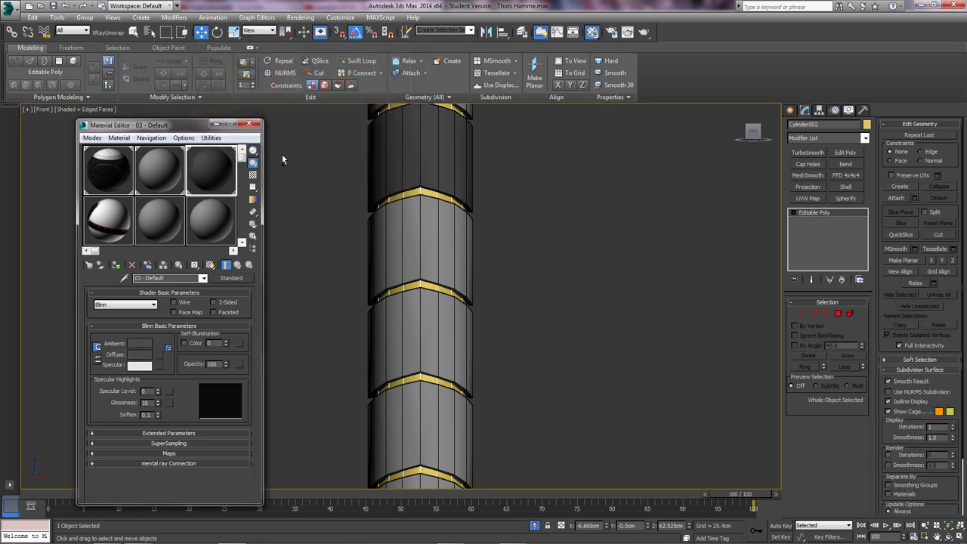
{"action": "left_click_drag", "start_coordinate": [201, 160], "coordinate": [425, 194]}
{"action": "left_click", "coordinate": [252, 124]}
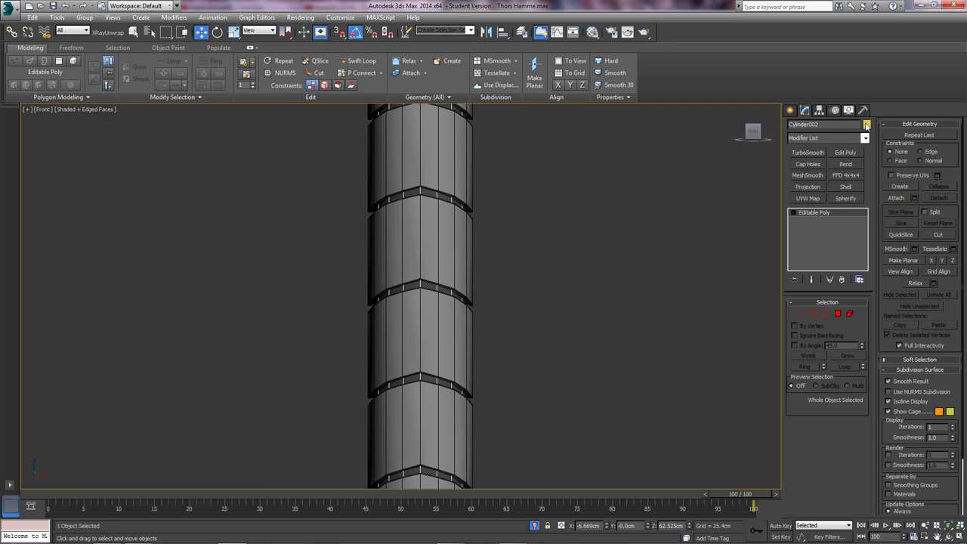
Set the handle cylinder's object colour to black and clear the selection
{"action": "left_click", "coordinate": [866, 125]}
{"action": "left_click", "coordinate": [558, 291]}
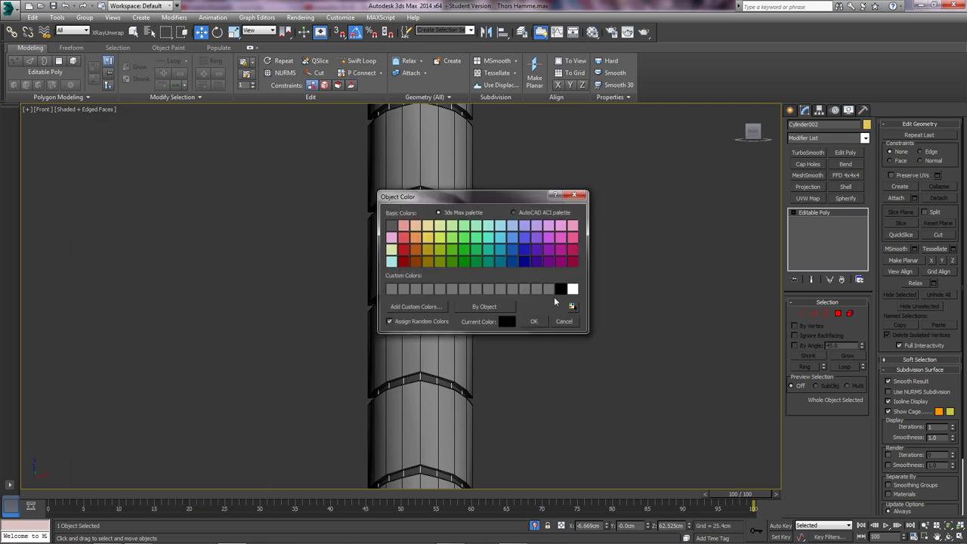
{"action": "left_click", "coordinate": [533, 321]}
{"action": "left_click", "coordinate": [546, 353]}
{"action": "scroll", "coordinate": [493, 325], "scroll_direction": "down", "scroll_amount": 3}
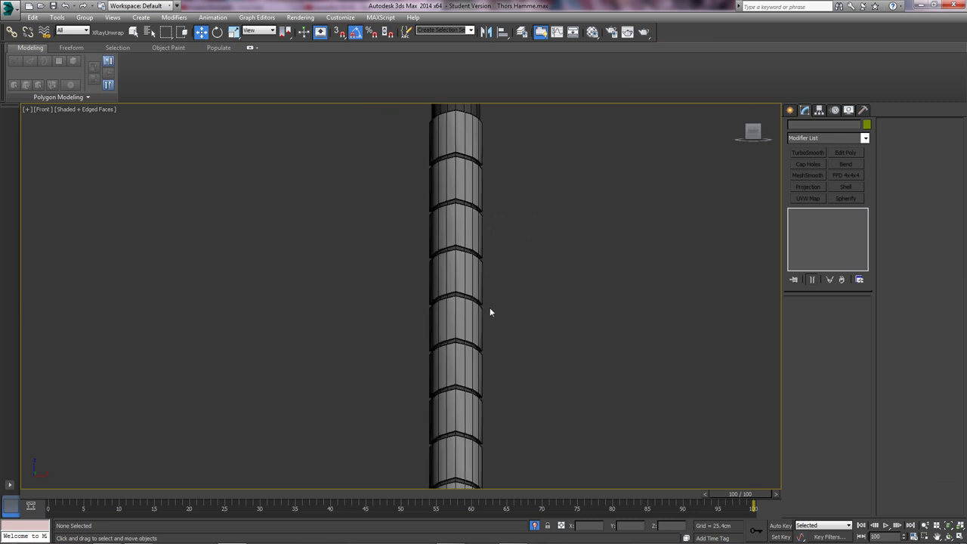
Select all ten collars along the handle, from the base one up to the topmost
{"action": "middle_click_drag", "start_coordinate": [488, 309], "coordinate": [423, 289]}
{"action": "scroll", "coordinate": [453, 403], "scroll_direction": "up", "scroll_amount": 2}
{"action": "middle_click_drag", "start_coordinate": [388, 389], "coordinate": [490, 367]}
{"action": "scroll", "coordinate": [490, 366], "scroll_direction": "up", "scroll_amount": 1}
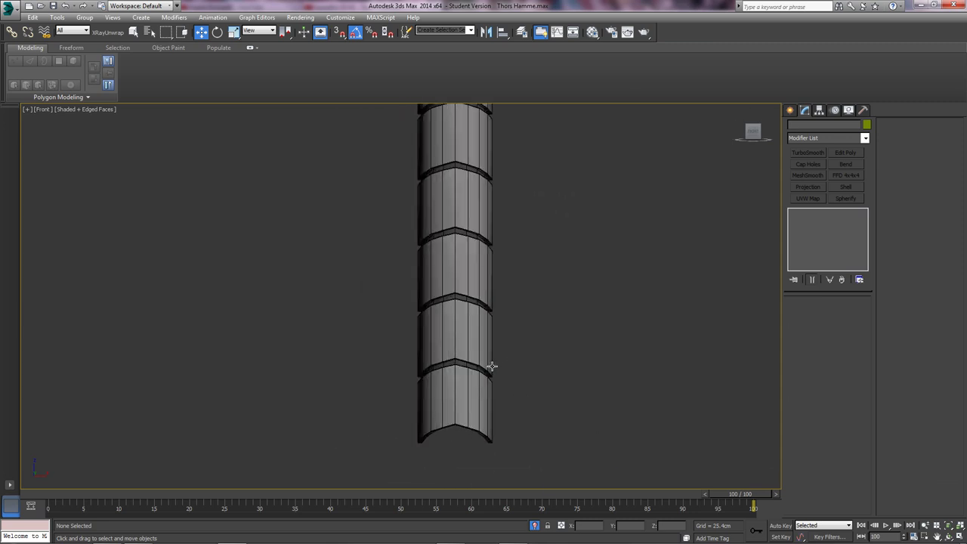
{"action": "scroll", "coordinate": [482, 376], "scroll_direction": "up", "scroll_amount": 1}
{"action": "left_click", "coordinate": [461, 386]}
{"action": "left_click", "coordinate": [468, 324], "text": "ctrl"}
{"action": "left_click", "coordinate": [477, 241], "text": "ctrl"}
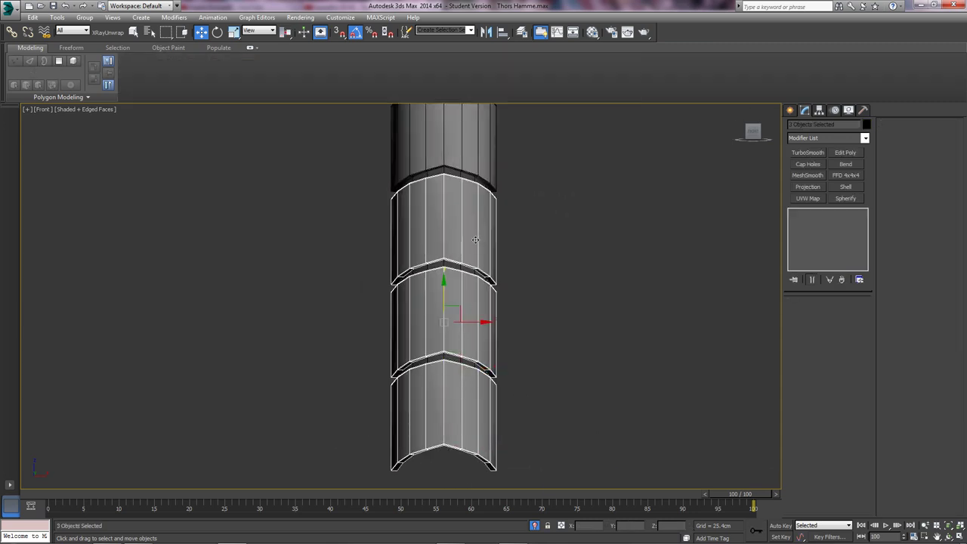
{"action": "middle_click_drag", "start_coordinate": [480, 232], "coordinate": [492, 428]}
{"action": "left_click", "coordinate": [480, 315], "text": "ctrl"}
{"action": "left_click", "coordinate": [480, 254], "text": "ctrl"}
{"action": "middle_click_drag", "start_coordinate": [481, 210], "coordinate": [475, 387]}
{"action": "left_click", "coordinate": [449, 294], "text": "ctrl"}
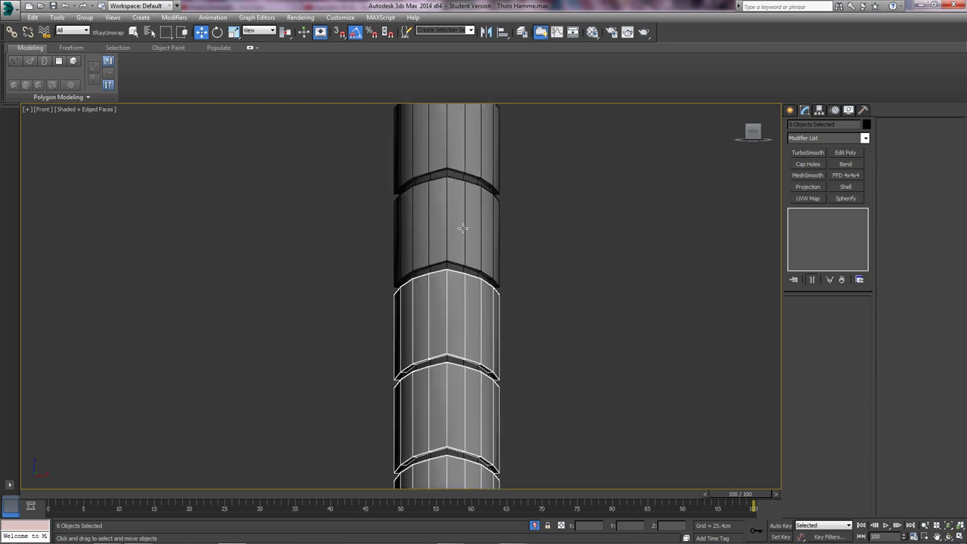
{"action": "left_click", "coordinate": [463, 228], "text": "ctrl"}
{"action": "middle_click_drag", "start_coordinate": [468, 285], "coordinate": [469, 433]}
{"action": "left_click", "coordinate": [452, 289], "text": "ctrl"}
{"action": "left_click", "coordinate": [460, 206], "text": "ctrl"}
{"action": "middle_click_drag", "start_coordinate": [462, 386], "coordinate": [442, 475]}
{"action": "left_click", "coordinate": [438, 281], "text": "ctrl"}
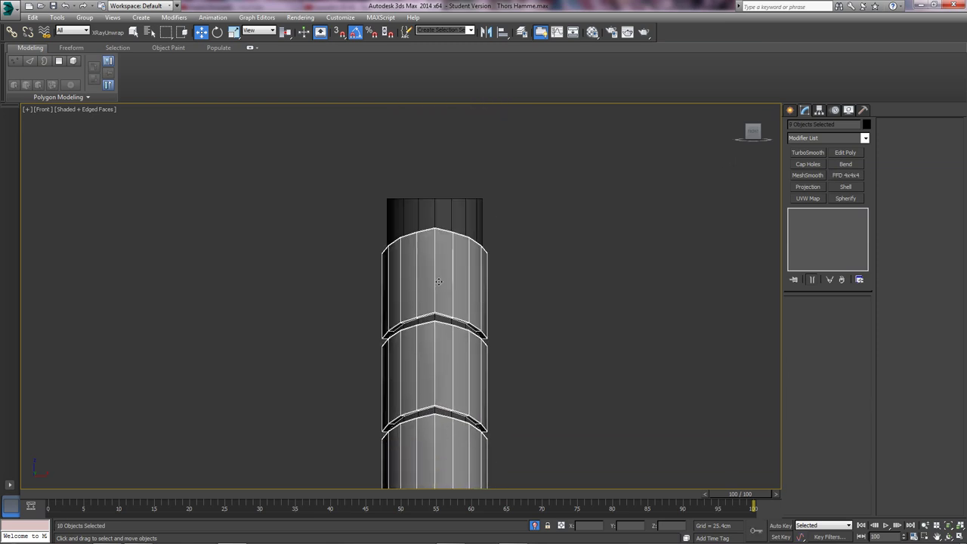
Apply one shared TurboSmooth modifier to the ten selected collars and set its iterations to 3
{"action": "left_click", "coordinate": [805, 153]}
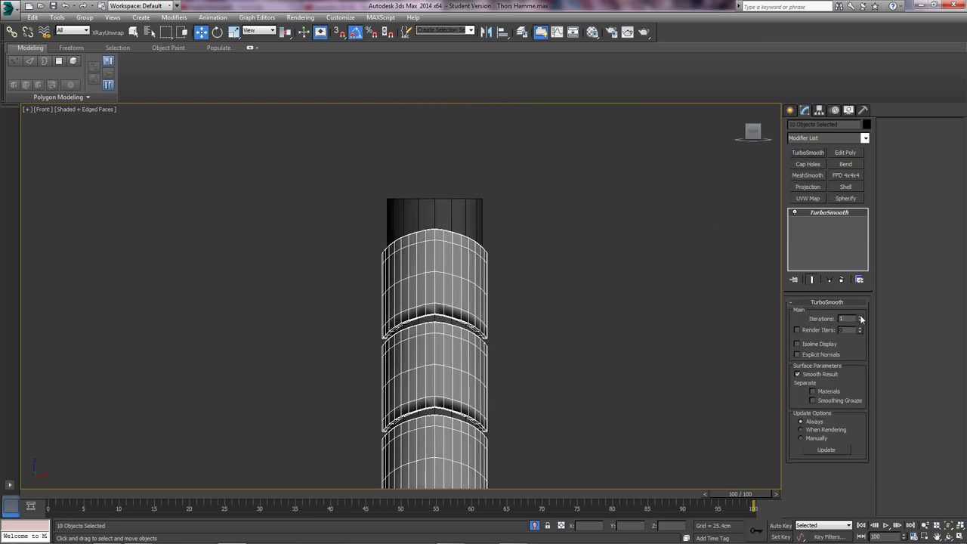
{"action": "left_click", "coordinate": [565, 317]}
{"action": "scroll", "coordinate": [453, 312], "scroll_direction": "up", "scroll_amount": 10}
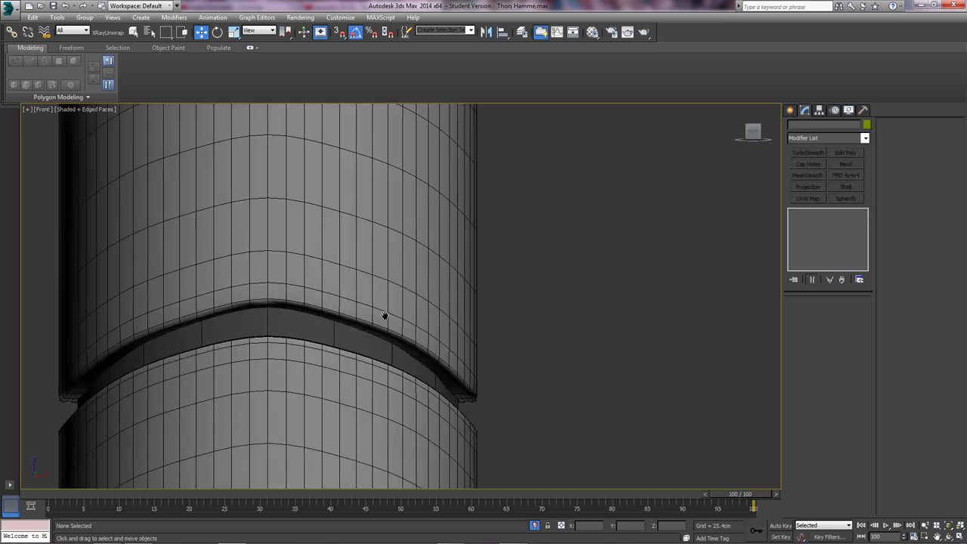
{"action": "key", "text": "ctrl+z"}
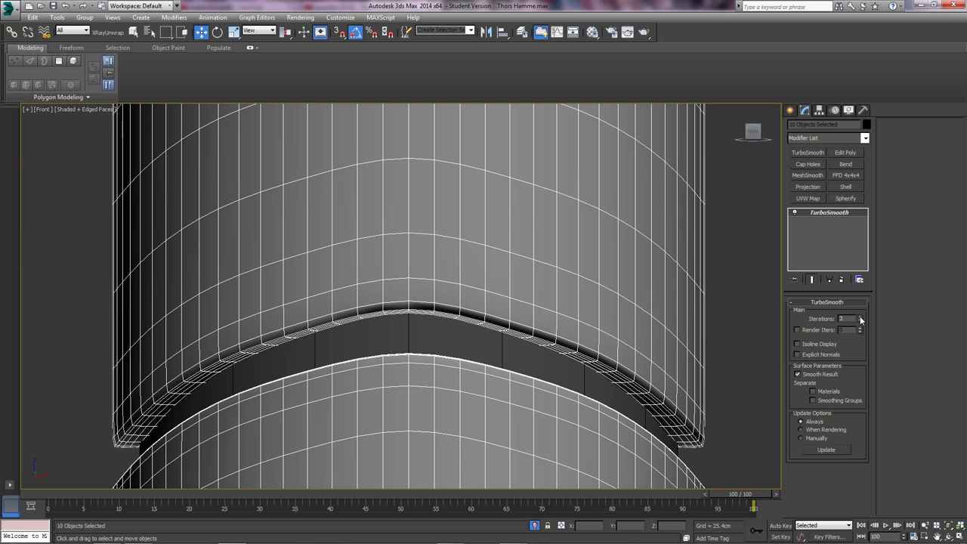
{"action": "left_click", "coordinate": [712, 345]}
Exit isolation to inspect the smoothed collars above the hammer head, and return to the isolated collar selection
{"action": "scroll", "coordinate": [703, 339], "scroll_direction": "down", "scroll_amount": 5}
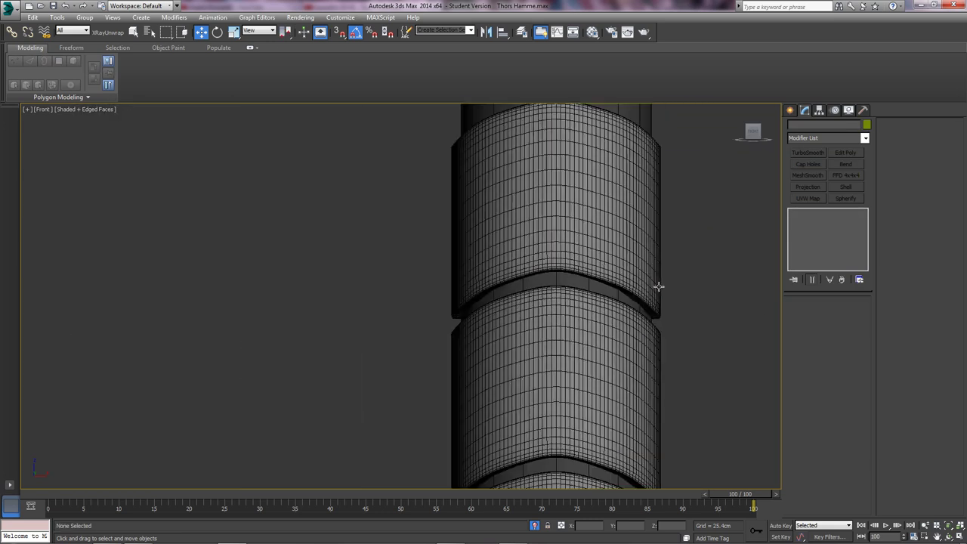
{"action": "scroll", "coordinate": [659, 287], "scroll_direction": "down", "scroll_amount": 8}
{"action": "middle_click_drag", "start_coordinate": [685, 333], "coordinate": [602, 289]}
{"action": "left_click", "coordinate": [534, 524]}
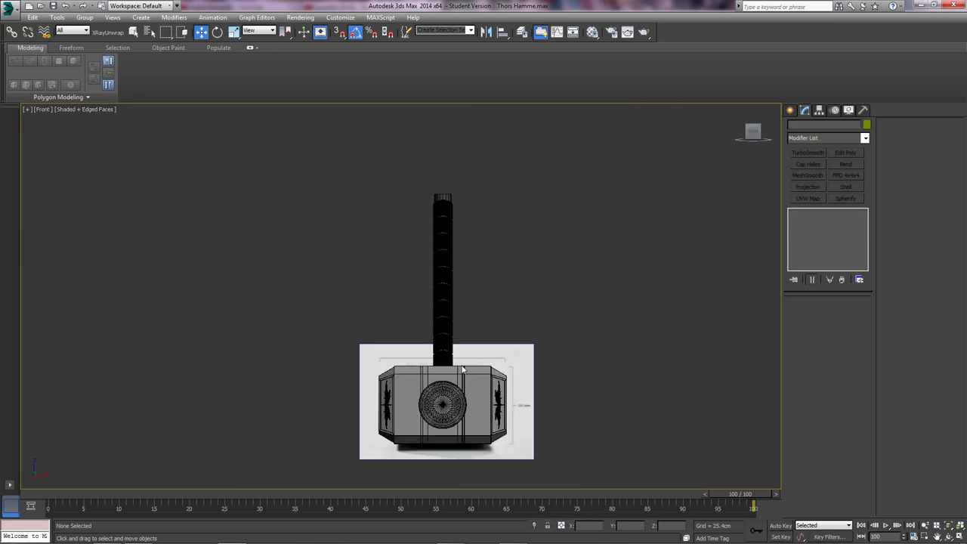
{"action": "scroll", "coordinate": [462, 369], "scroll_direction": "up", "scroll_amount": 6}
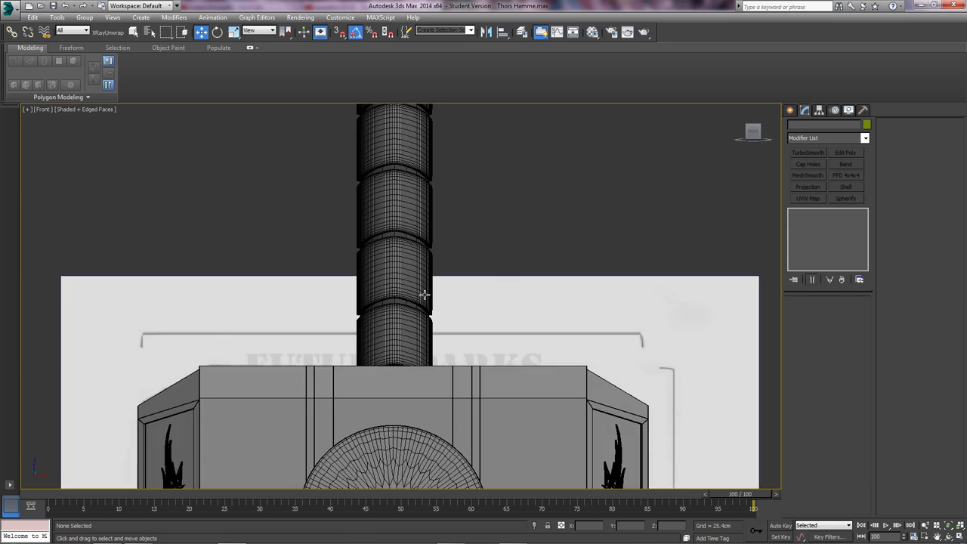
{"action": "middle_click_drag", "start_coordinate": [424, 295], "coordinate": [456, 289]}
{"action": "left_click", "coordinate": [456, 289]}
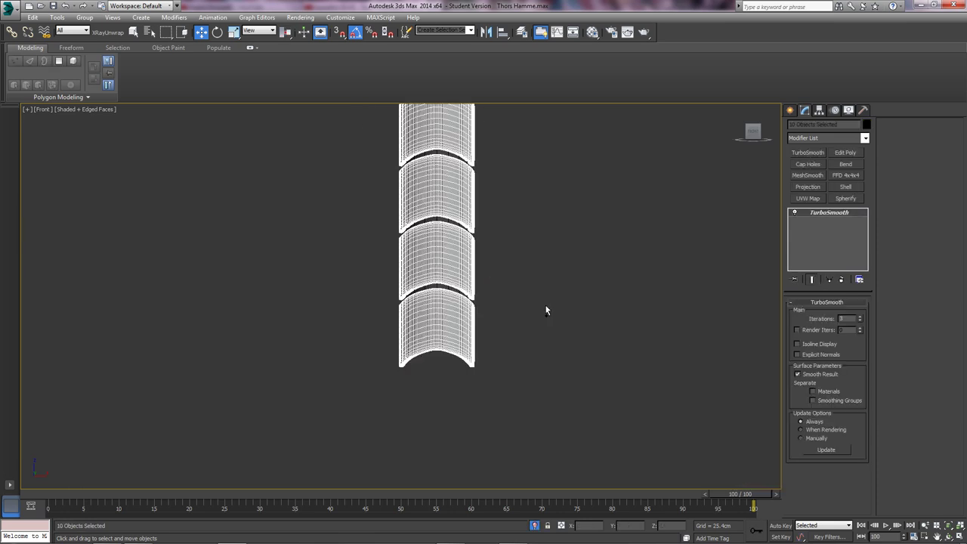
Lower the collars' TurboSmooth iterations to 2, exit isolation to show the whole hammer, and clear the selection
{"action": "left_click", "coordinate": [860, 321]}
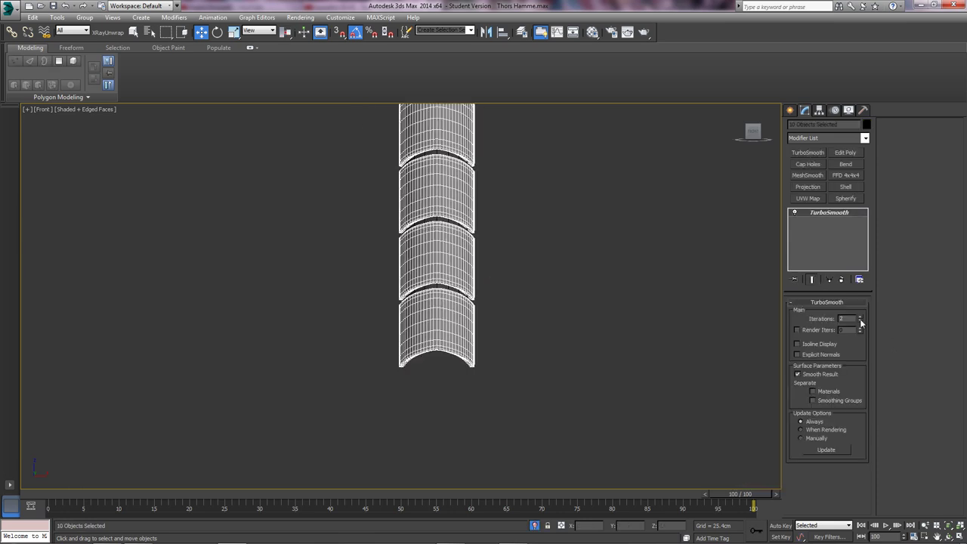
{"action": "left_click", "coordinate": [534, 527]}
{"action": "left_click", "coordinate": [484, 330]}
{"action": "scroll", "coordinate": [496, 330], "scroll_direction": "up", "scroll_amount": 6}
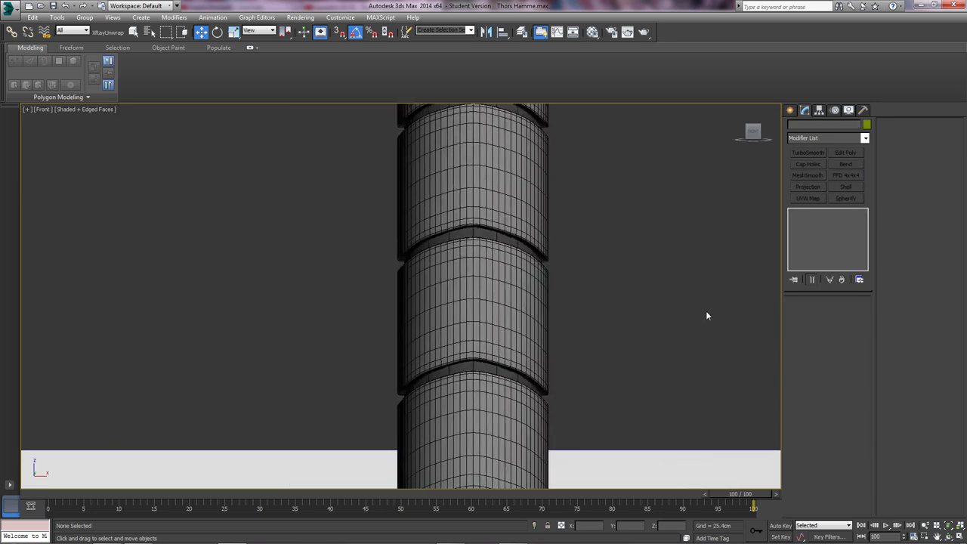
{"action": "scroll", "coordinate": [482, 337], "scroll_direction": "down", "scroll_amount": 8}
{"action": "scroll", "coordinate": [459, 261], "scroll_direction": "up", "scroll_amount": 3}
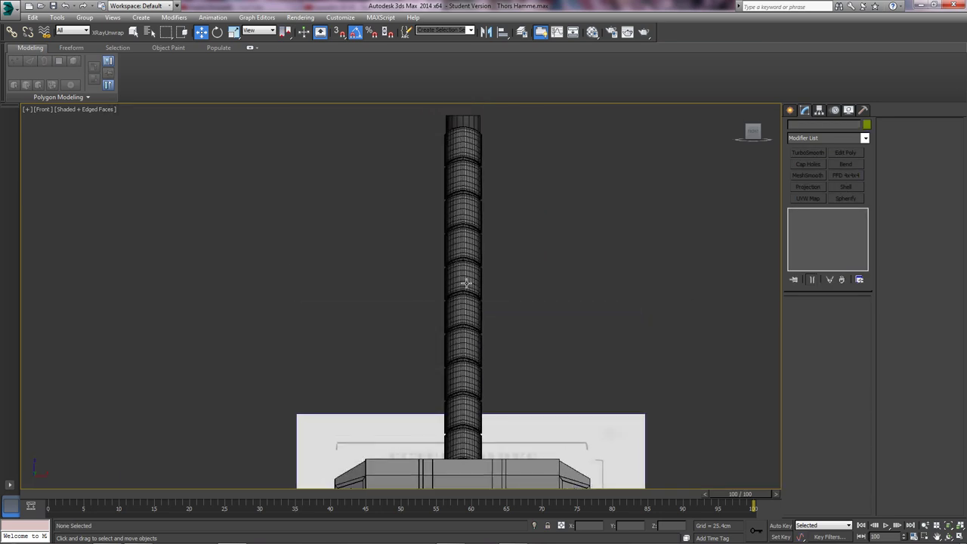
Select the ten collars without the inner handle cylinder and raise them together, leaving a gap above the hammer head
{"action": "middle_click_drag", "start_coordinate": [458, 240], "coordinate": [473, 231]}
{"action": "left_click", "coordinate": [475, 330]}
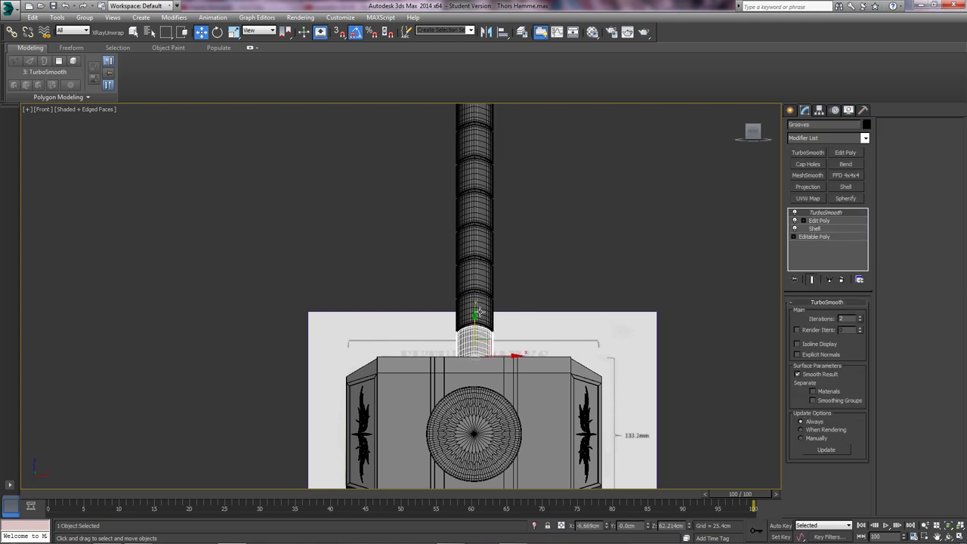
{"action": "scroll", "coordinate": [494, 263], "scroll_direction": "down", "scroll_amount": 3}
{"action": "left_click_drag", "start_coordinate": [437, 150], "coordinate": [511, 306]}
{"action": "left_click", "coordinate": [480, 142], "text": "alt"}
{"action": "middle_click_drag", "start_coordinate": [481, 180], "coordinate": [490, 286]}
{"action": "scroll", "coordinate": [490, 287], "scroll_direction": "up", "scroll_amount": 2}
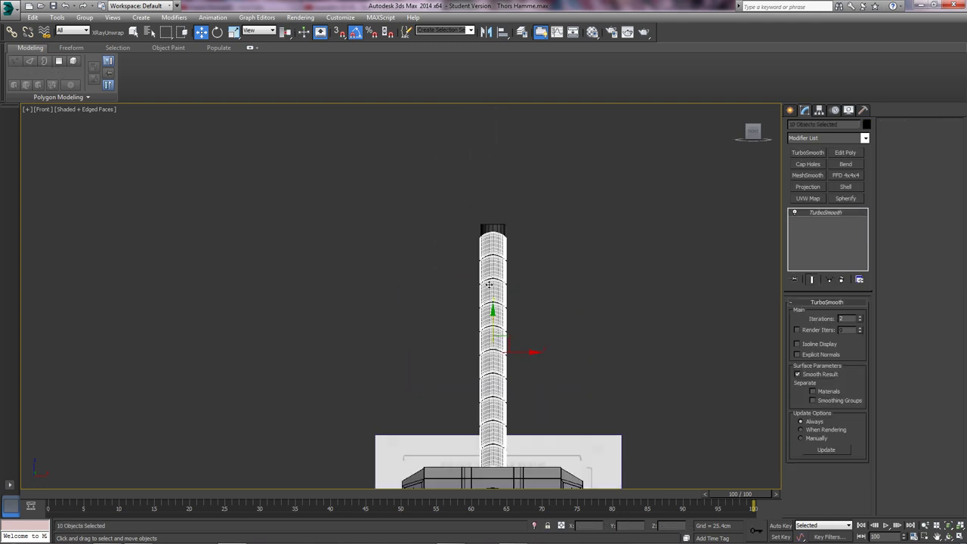
{"action": "middle_click_drag", "start_coordinate": [496, 319], "coordinate": [486, 272]}
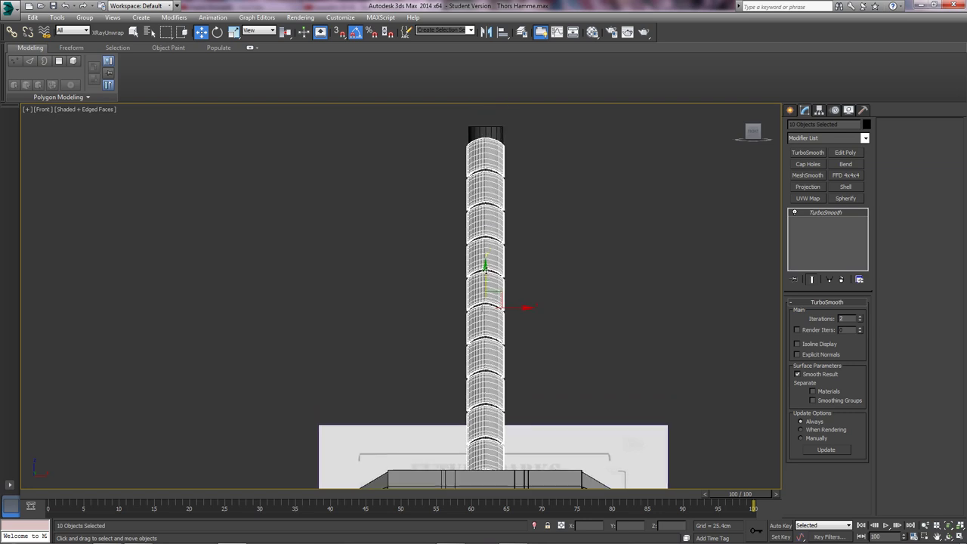
{"action": "left_click_drag", "start_coordinate": [486, 268], "coordinate": [487, 247]}
{"action": "middle_click_drag", "start_coordinate": [483, 302], "coordinate": [486, 246]}
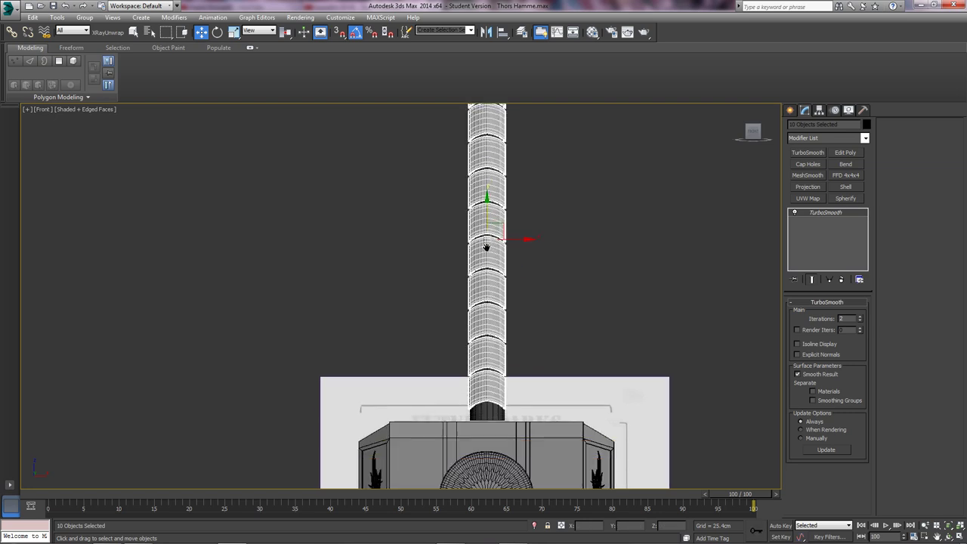
Make one copy of the lowest collar straight down to Z 51.734 cm, overlapping the hammer head
{"action": "scroll", "coordinate": [495, 268], "scroll_direction": "up", "scroll_amount": 2}
{"action": "middle_click_drag", "start_coordinate": [512, 378], "coordinate": [511, 263]}
{"action": "scroll", "coordinate": [511, 263], "scroll_direction": "up", "scroll_amount": 4}
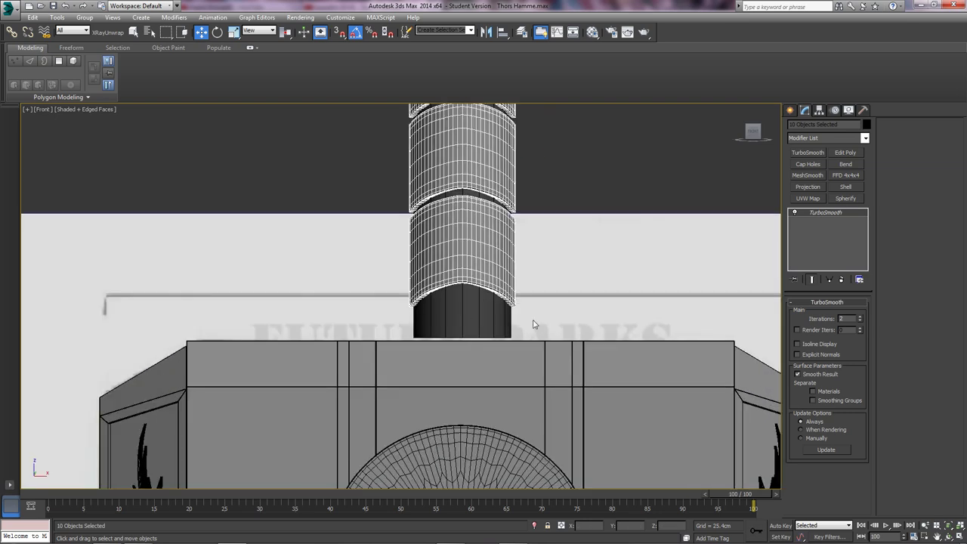
{"action": "left_click", "coordinate": [458, 251]}
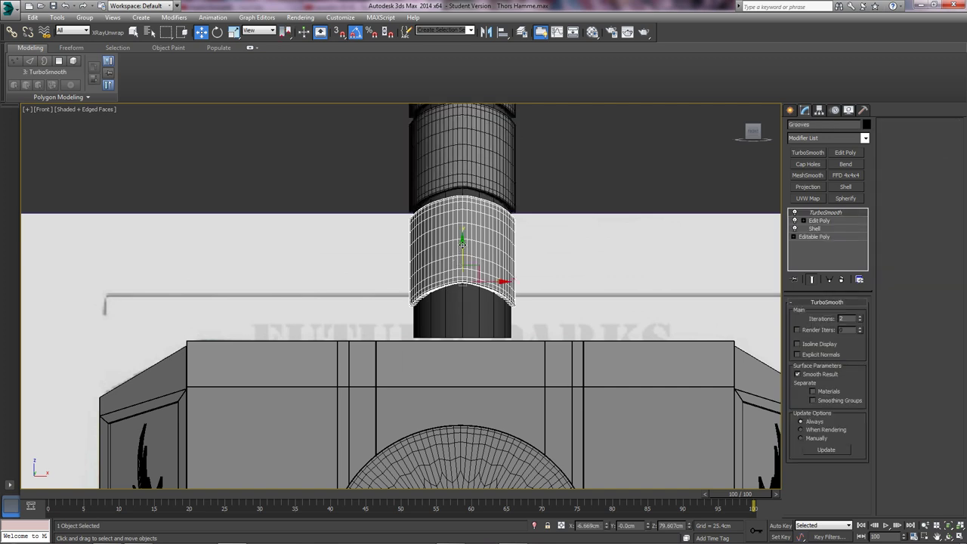
{"action": "scroll", "coordinate": [462, 243], "scroll_direction": "up", "scroll_amount": 3}
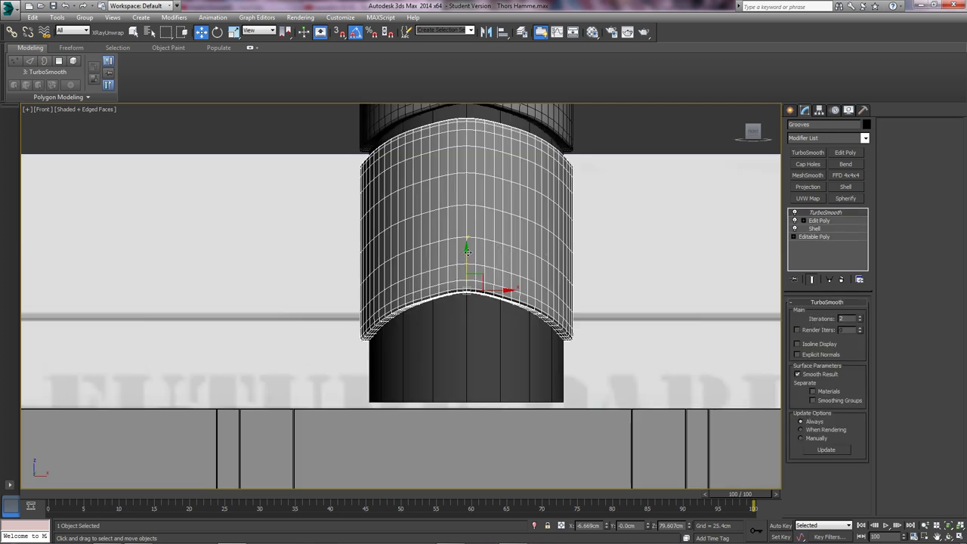
{"action": "middle_click_drag", "start_coordinate": [467, 255], "coordinate": [474, 199]}
{"action": "left_click_drag", "start_coordinate": [472, 202], "coordinate": [463, 387], "text": "shift"}
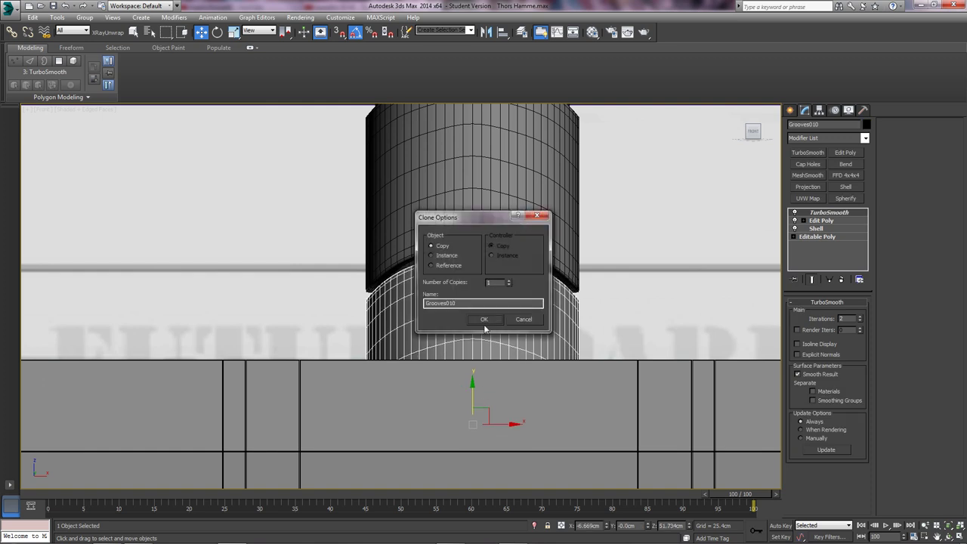
{"action": "left_click", "coordinate": [484, 325]}
Remove TurboSmooth from the new bottom collar and flatten its arched lower vertices to a single level in wireframe
{"action": "middle_click_drag", "start_coordinate": [484, 325], "coordinate": [453, 302]}
{"action": "key", "text": "F3"}
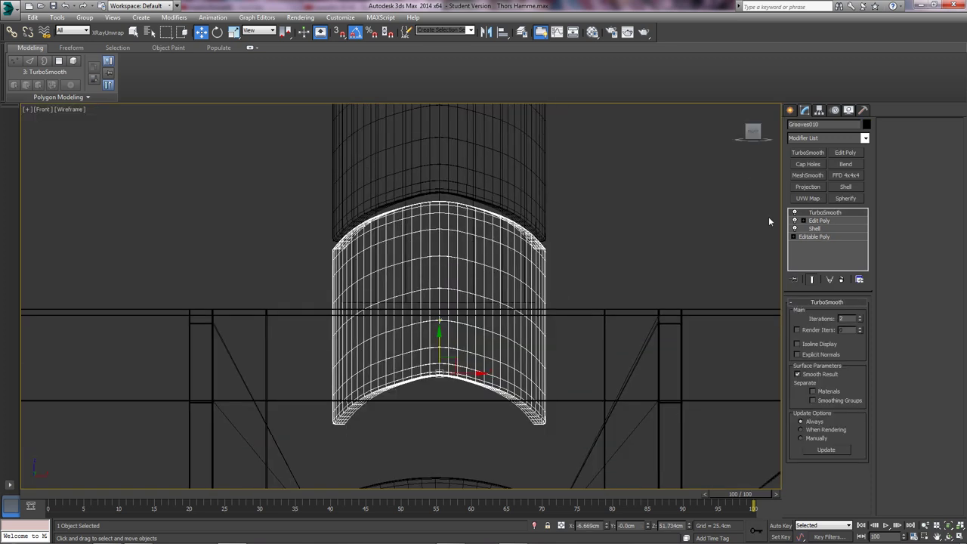
{"action": "left_click", "coordinate": [841, 280]}
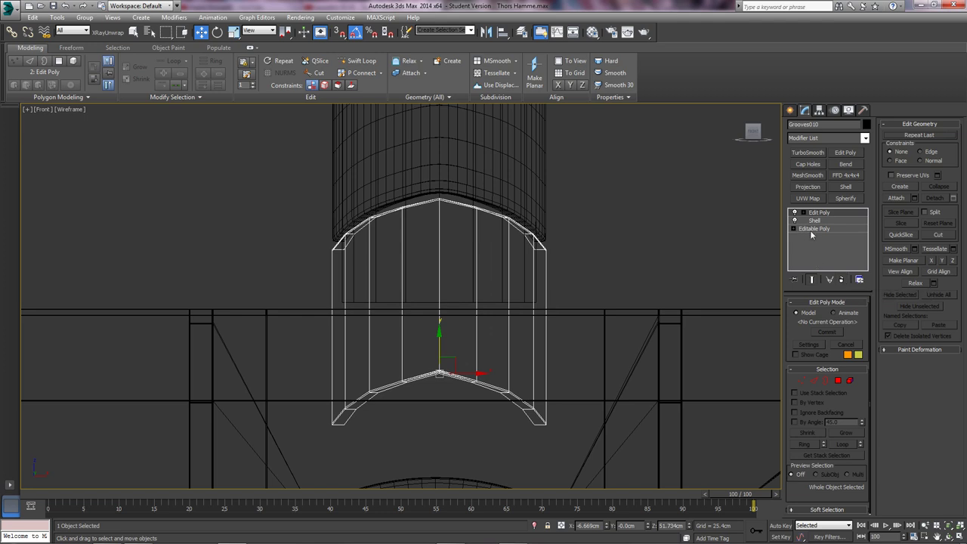
{"action": "left_click", "coordinate": [802, 380]}
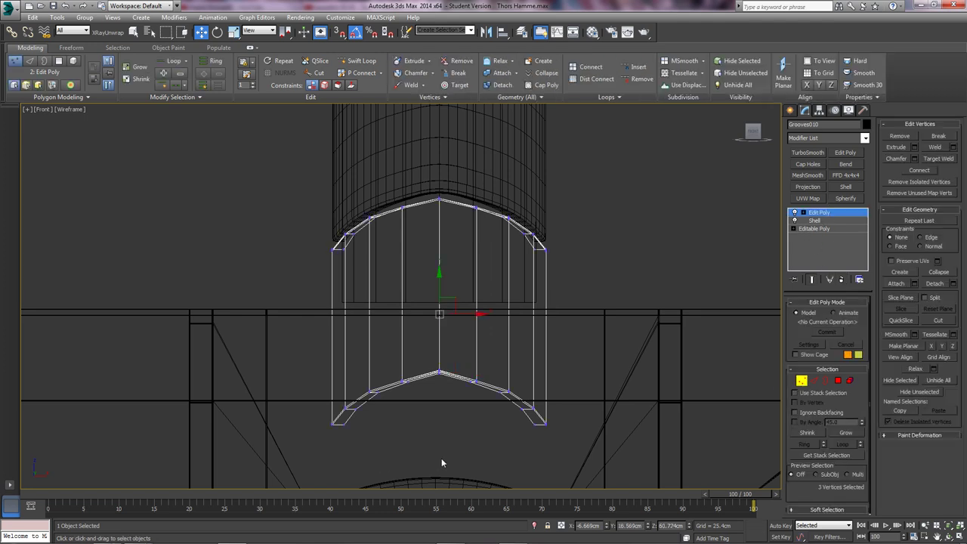
{"action": "left_click_drag", "start_coordinate": [563, 445], "coordinate": [290, 346]}
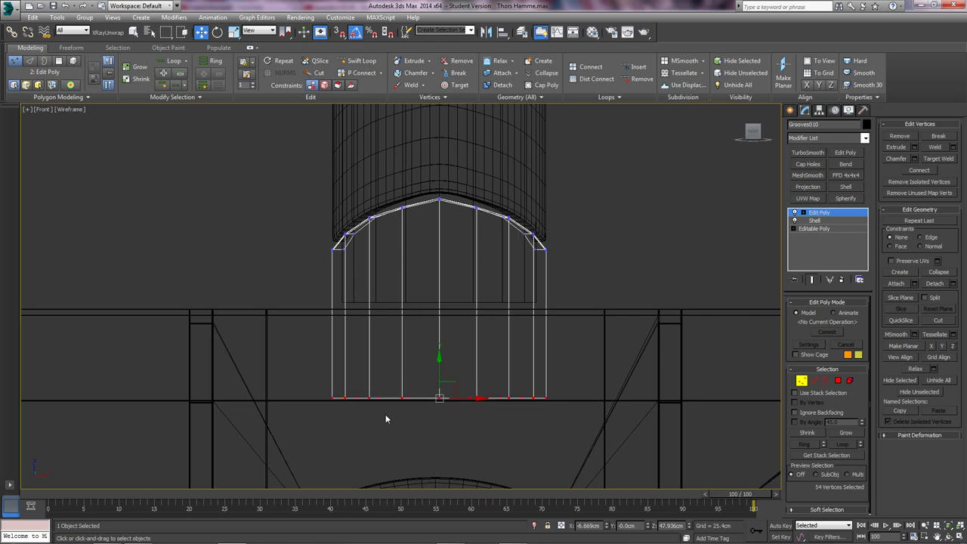
{"action": "middle_click_drag", "start_coordinate": [404, 399], "coordinate": [449, 307], "text": "alt"}
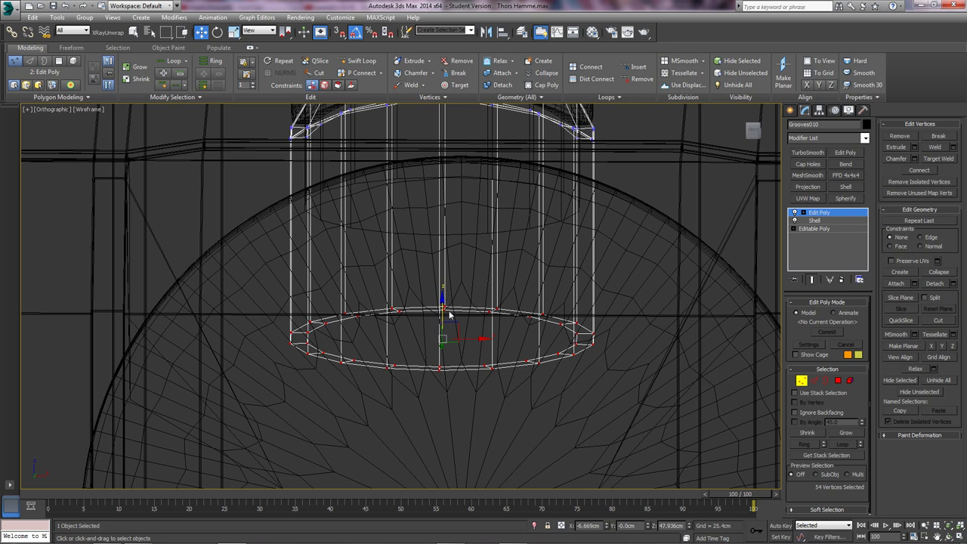
Raise the collar's flattened lower vertices to the upper face of the hammer head, at Z 61.598 cm
{"action": "key", "text": "f"}
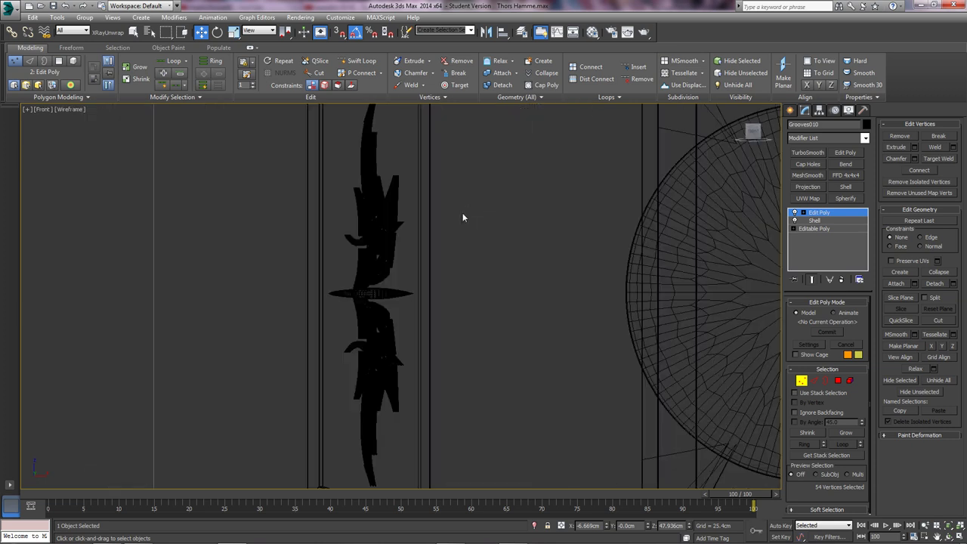
{"action": "key", "text": "z"}
{"action": "middle_click_drag", "start_coordinate": [448, 304], "coordinate": [492, 334]}
{"action": "scroll", "coordinate": [438, 274], "scroll_direction": "down", "scroll_amount": 3}
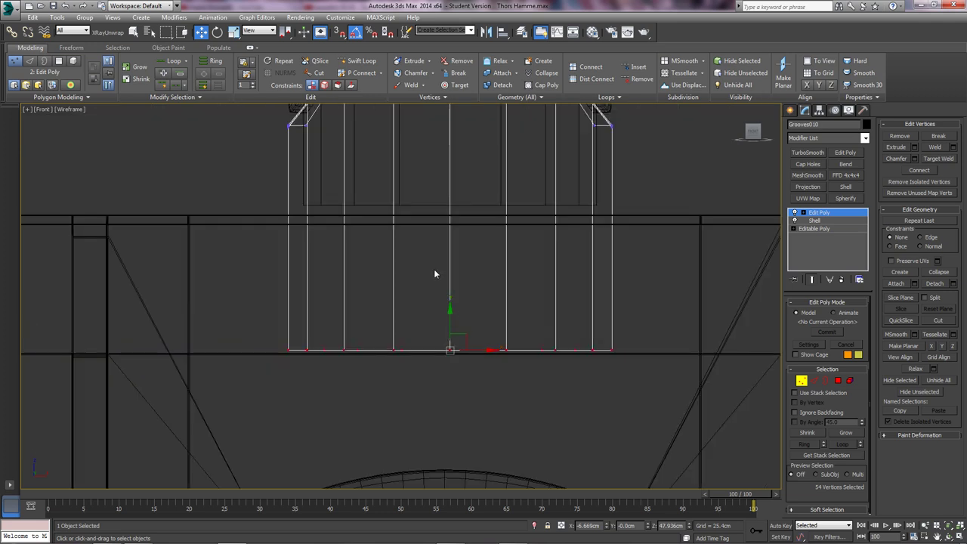
{"action": "middle_click_drag", "start_coordinate": [438, 274], "coordinate": [453, 339]}
{"action": "left_click_drag", "start_coordinate": [461, 323], "coordinate": [462, 206]}
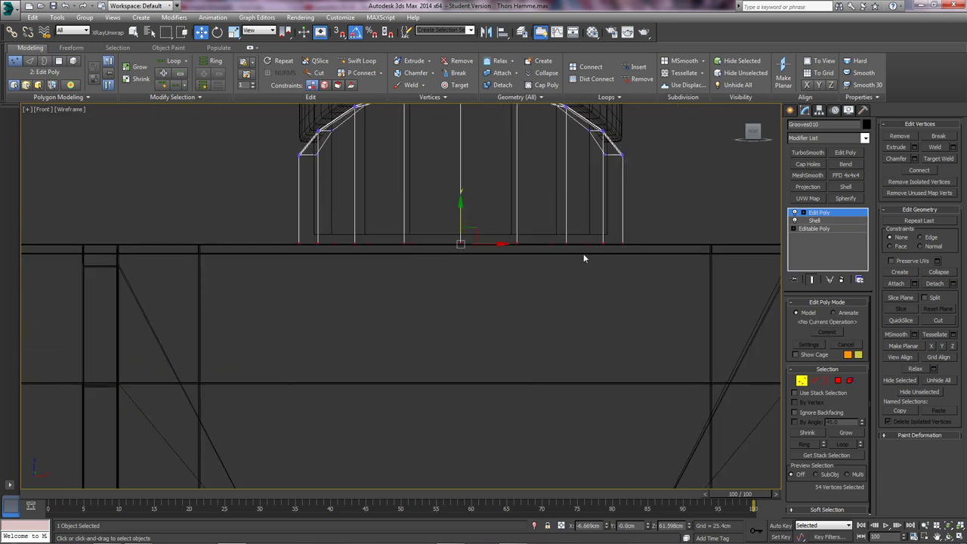
Finish the vertex editing and reapply TurboSmooth to the bottom collar with 2 iterations
{"action": "left_click", "coordinate": [801, 379]}
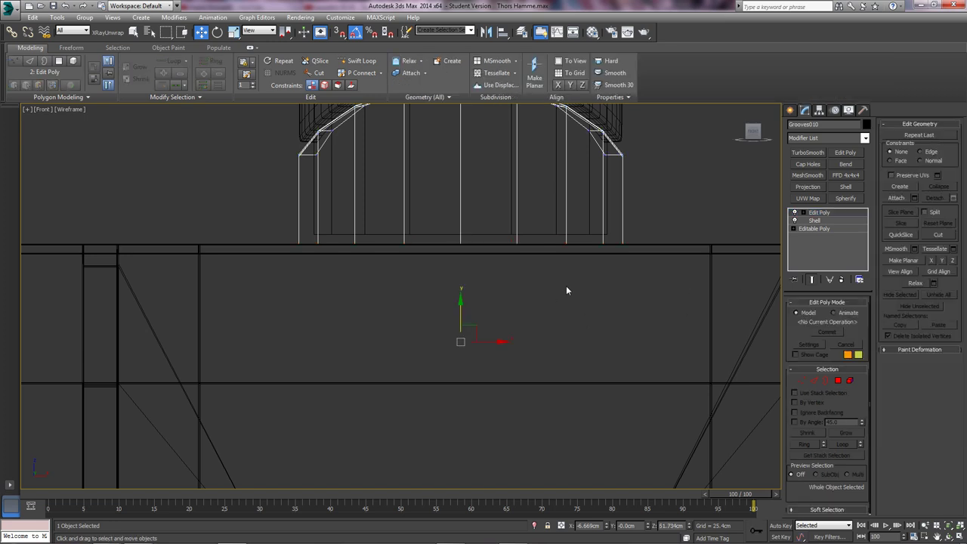
{"action": "left_click", "coordinate": [809, 155]}
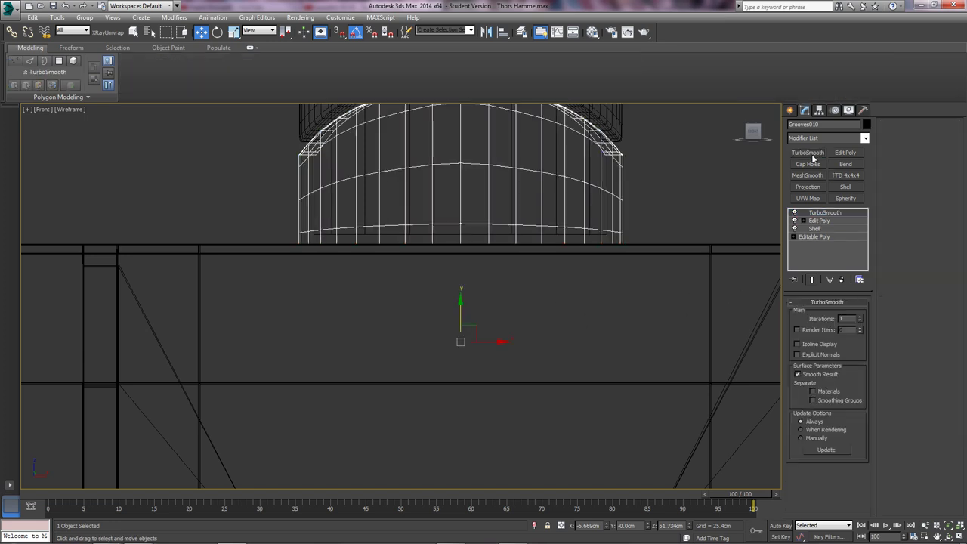
{"action": "left_click", "coordinate": [858, 317]}
Examine the smoothed bottom collar in shaded perspective and front views where it meets the hammer head
{"action": "key", "text": "p"}
{"action": "key", "text": "z"}
{"action": "key", "text": "F3"}
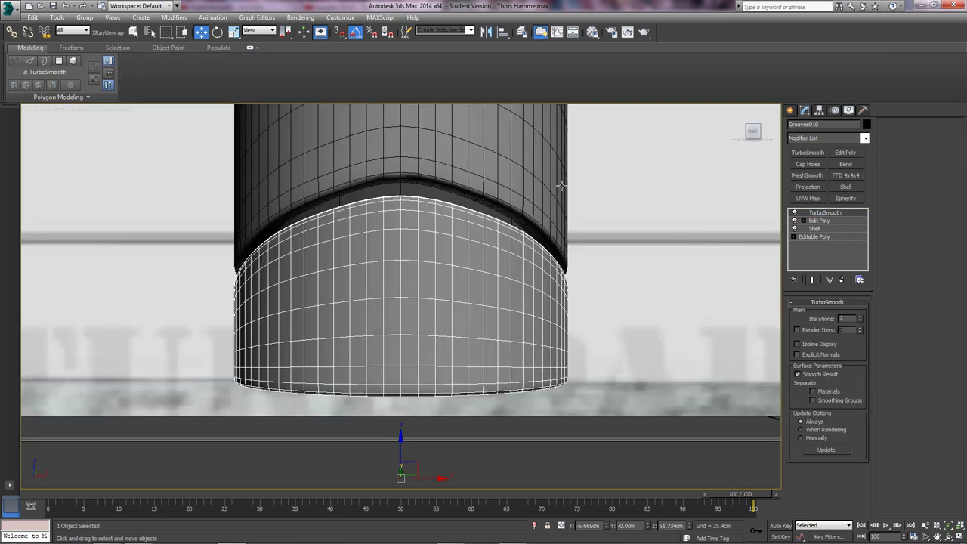
{"action": "mouse_move", "coordinate": [541, 193]}
{"action": "middle_mouse_down", "text": "alt"}
{"action": "mouse_move", "coordinate": [554, 198]}
{"action": "mouse_move", "coordinate": [621, 180]}
{"action": "mouse_move", "coordinate": [583, 225]}
{"action": "middle_mouse_up", "text": "alt"}
{"action": "scroll", "coordinate": [593, 198], "scroll_direction": "down", "scroll_amount": 4}
{"action": "scroll", "coordinate": [583, 226], "scroll_direction": "down", "scroll_amount": 2}
{"action": "left_click", "coordinate": [584, 226]}
{"action": "middle_click_drag", "start_coordinate": [526, 282], "coordinate": [426, 313]}
{"action": "left_click", "coordinate": [426, 314]}
{"action": "key", "text": "f"}
{"action": "key", "text": "z"}
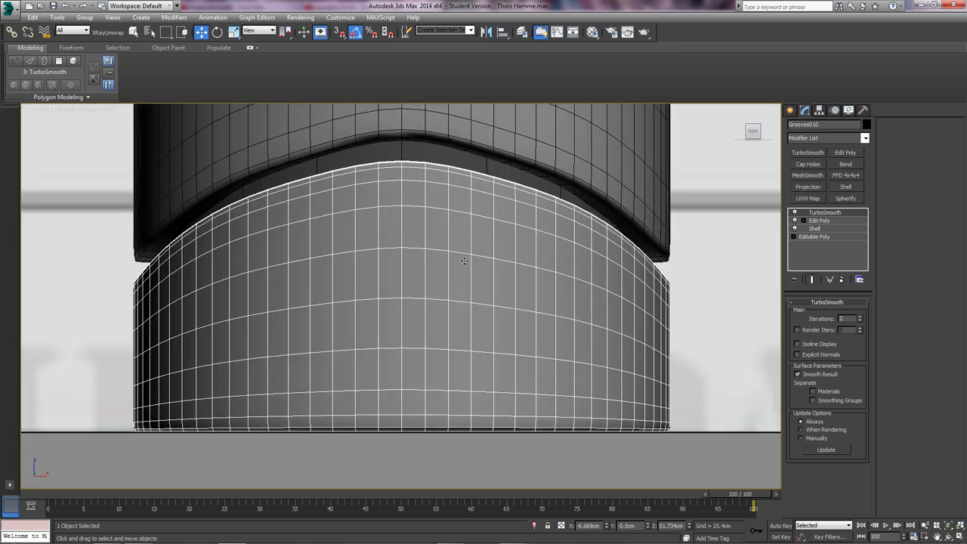
Center the bottom collar's pivot on the object and lower the collar slightly, to Z 68.862 cm
{"action": "scroll", "coordinate": [468, 296], "scroll_direction": "down", "scroll_amount": 3}
{"action": "middle_click_drag", "start_coordinate": [467, 272], "coordinate": [470, 347]}
{"action": "scroll", "coordinate": [468, 347], "scroll_direction": "down", "scroll_amount": 4}
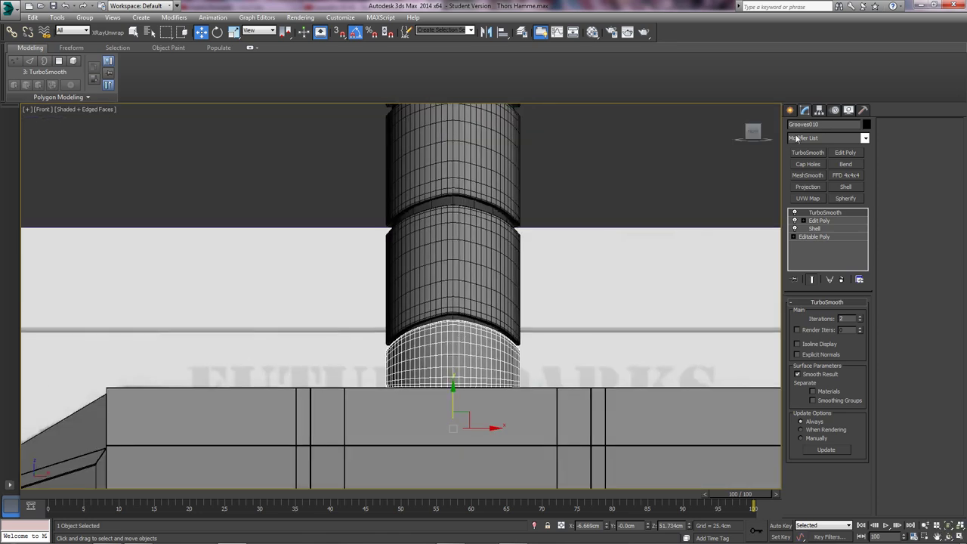
{"action": "left_click", "coordinate": [819, 110]}
{"action": "left_click", "coordinate": [827, 173]}
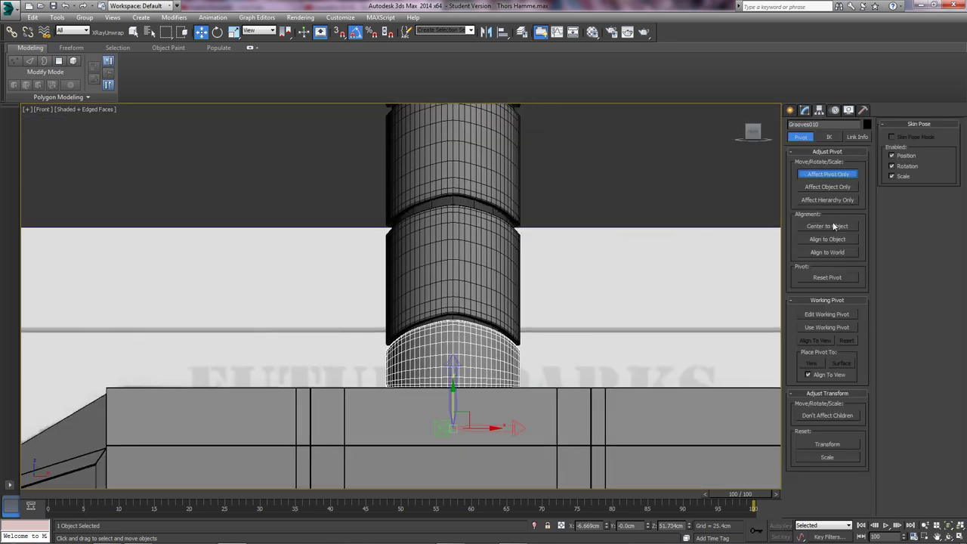
{"action": "left_click", "coordinate": [827, 225]}
{"action": "left_click", "coordinate": [827, 173]}
{"action": "scroll", "coordinate": [495, 336], "scroll_direction": "up", "scroll_amount": 2}
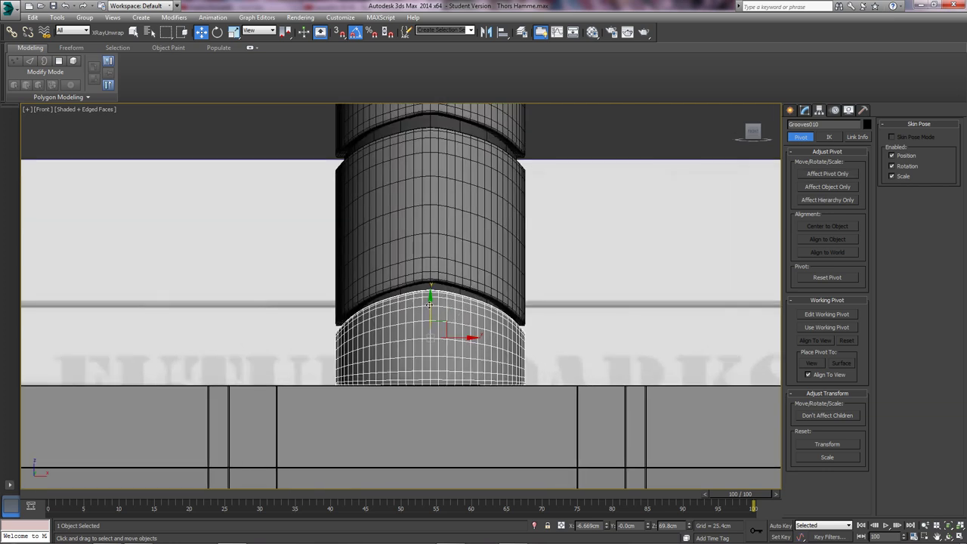
{"action": "left_click_drag", "start_coordinate": [429, 302], "coordinate": [429, 308]}
Select the inner handle cylinder and raise its top vertices to Z 368.472 cm, just above the topmost collar
{"action": "scroll", "coordinate": [445, 340], "scroll_direction": "down", "scroll_amount": 10}
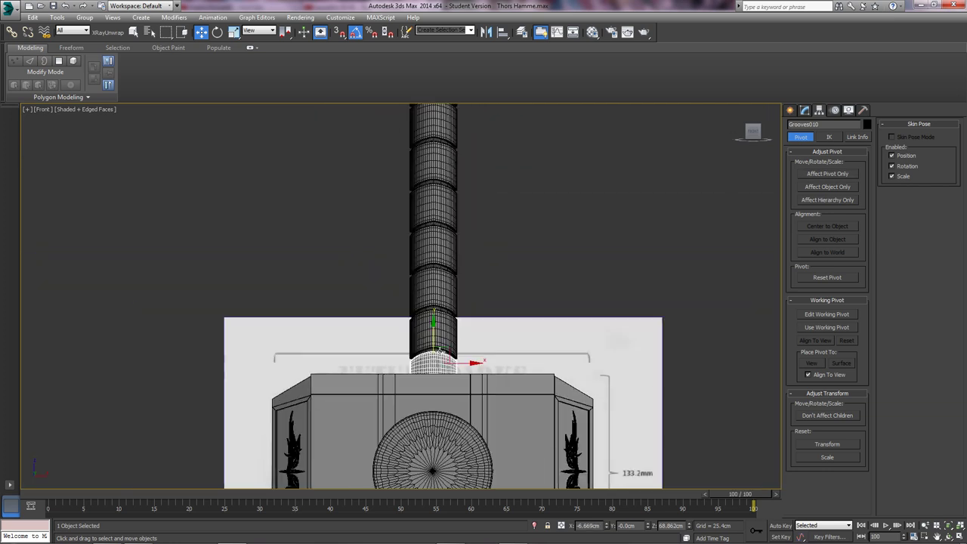
{"action": "scroll", "coordinate": [438, 371], "scroll_direction": "up", "scroll_amount": 5}
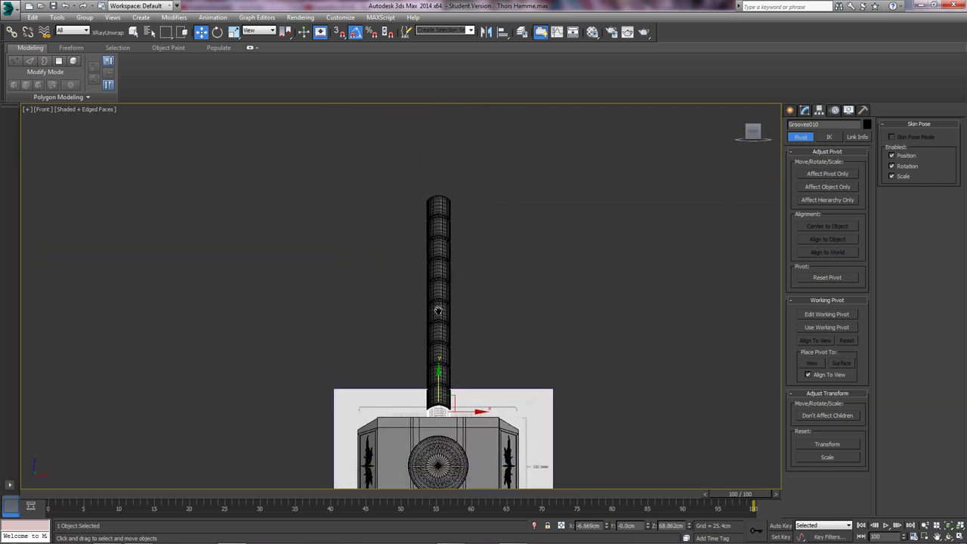
{"action": "left_click", "coordinate": [442, 372]}
{"action": "key", "text": "alt+q"}
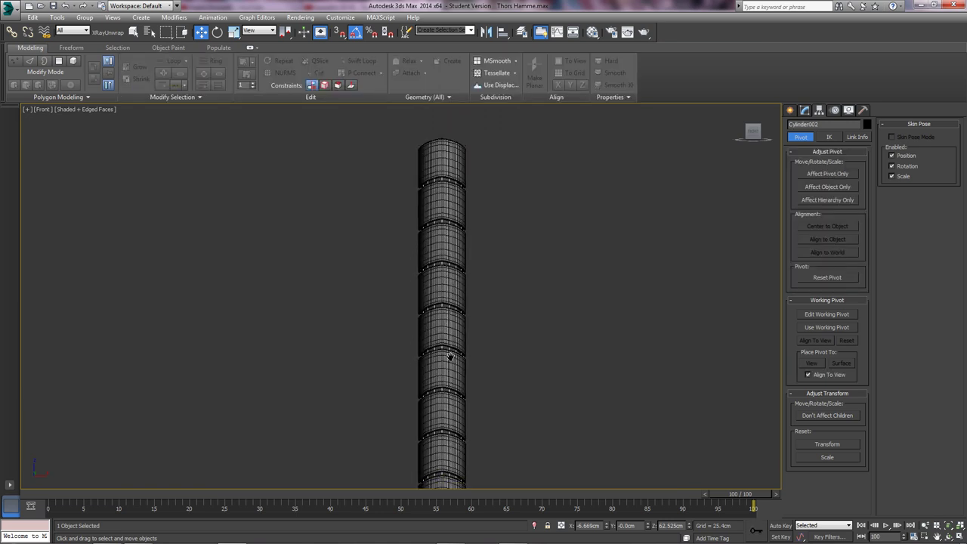
{"action": "left_click", "coordinate": [805, 110]}
{"action": "key", "text": "1"}
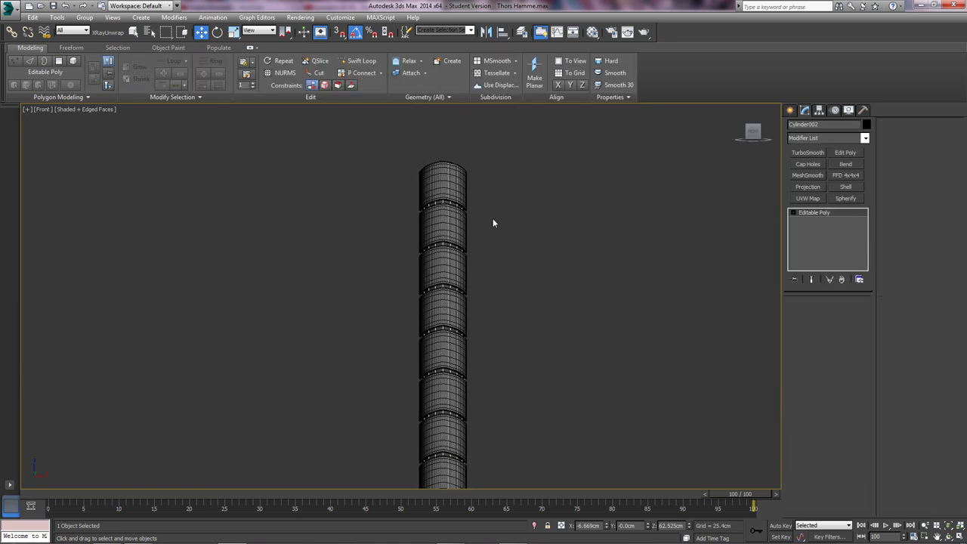
{"action": "left_click_drag", "start_coordinate": [373, 136], "coordinate": [531, 209]}
{"action": "left_click_drag", "start_coordinate": [443, 141], "coordinate": [443, 134]}
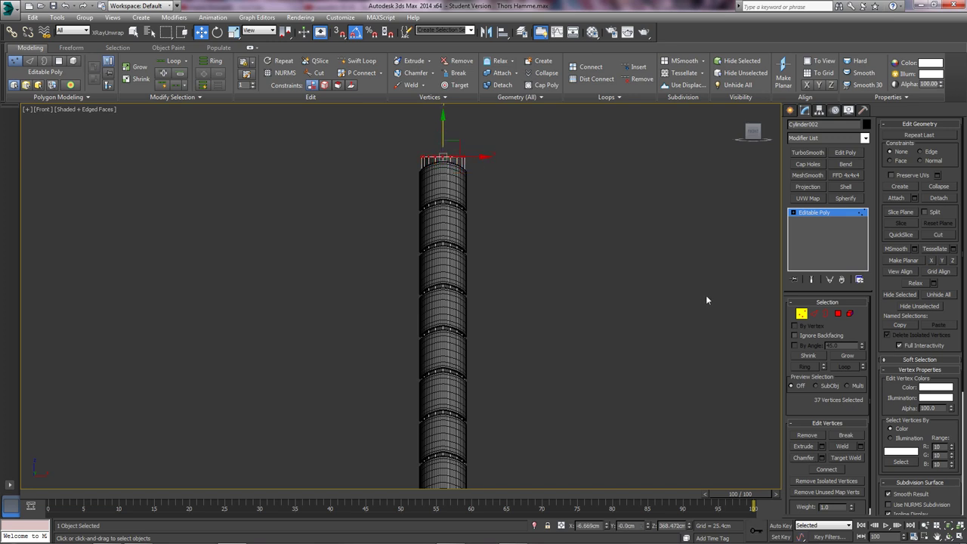
{"action": "left_click", "coordinate": [801, 312]}
Create a new cylinder slightly wider than the handle core and stand it upright on the handle's upper end
{"action": "scroll", "coordinate": [445, 264], "scroll_direction": "up", "scroll_amount": 4}
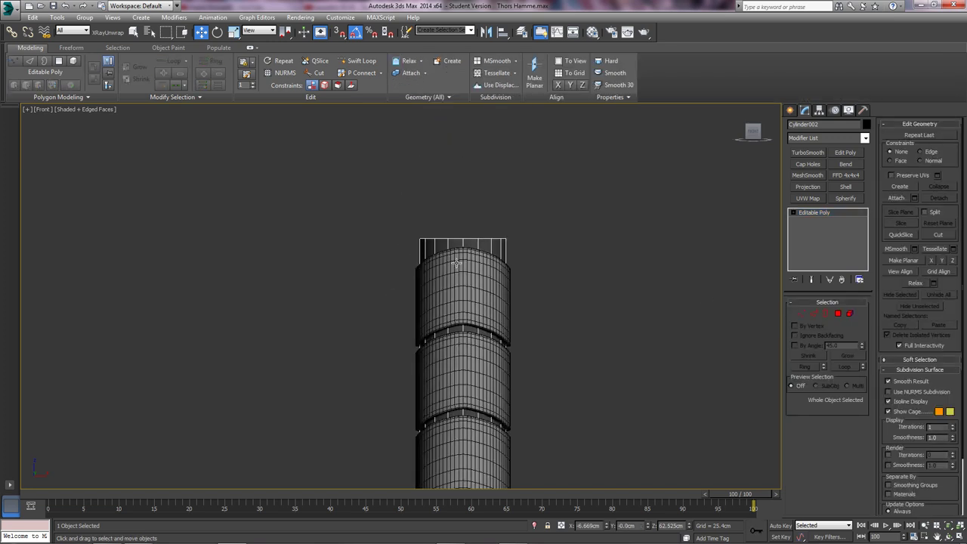
{"action": "middle_click_drag", "start_coordinate": [449, 263], "coordinate": [384, 302]}
{"action": "left_click", "coordinate": [792, 111]}
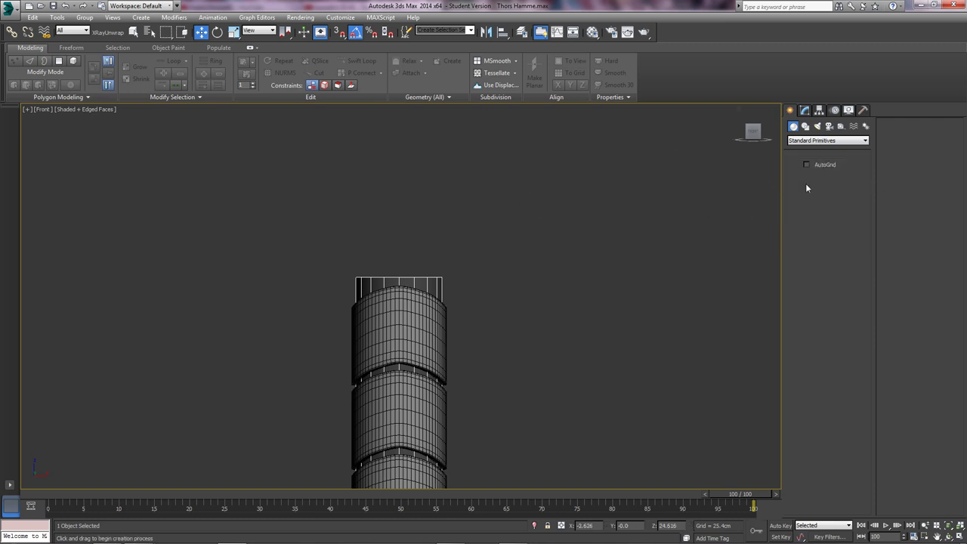
{"action": "left_click", "coordinate": [807, 195]}
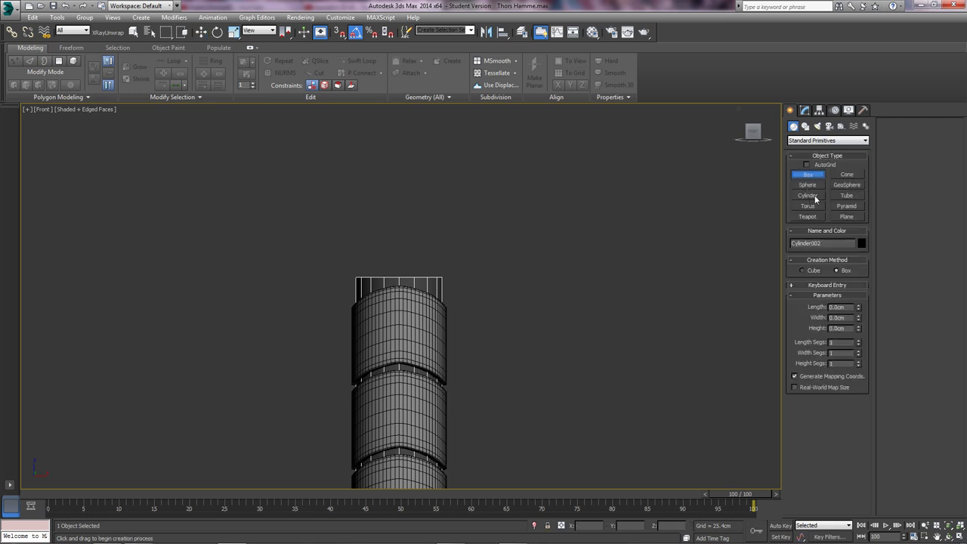
{"action": "left_click_drag", "start_coordinate": [399, 243], "coordinate": [406, 264]}
{"action": "left_click", "coordinate": [401, 224]}
{"action": "key", "text": "e"}
{"action": "key", "text": "w"}
{"action": "key", "text": "e"}
{"action": "key", "text": "w"}
Nudge the new cylinder sideways to X -6.671 cm to center it on the handle, and clear the selection
{"action": "scroll", "coordinate": [392, 274], "scroll_direction": "up", "scroll_amount": 3}
{"action": "scroll", "coordinate": [405, 265], "scroll_direction": "up", "scroll_amount": 5}
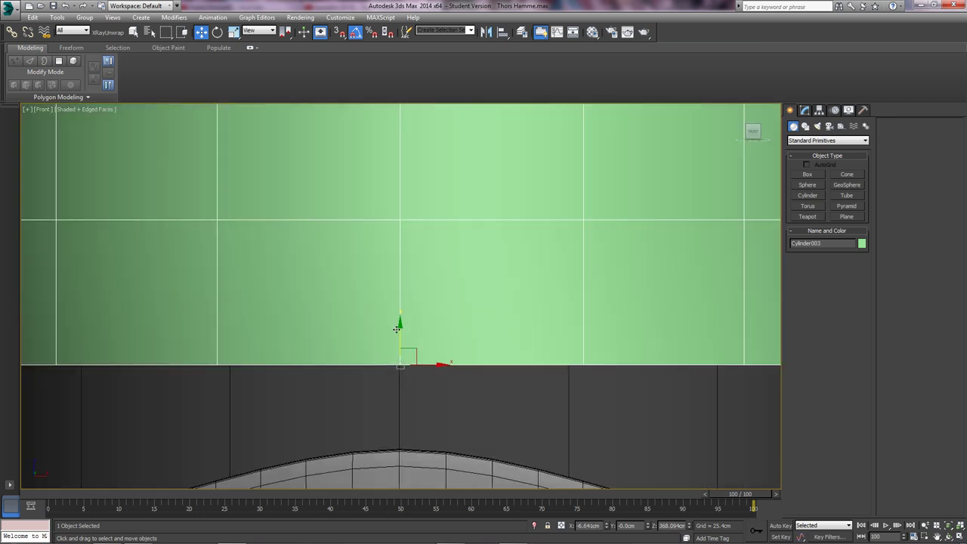
{"action": "middle_click_drag", "start_coordinate": [397, 329], "coordinate": [401, 294]}
{"action": "key", "text": "F3"}
{"action": "left_click_drag", "start_coordinate": [423, 333], "coordinate": [421, 333]}
{"action": "scroll", "coordinate": [416, 321], "scroll_direction": "down", "scroll_amount": 7}
{"action": "key", "text": "F3"}
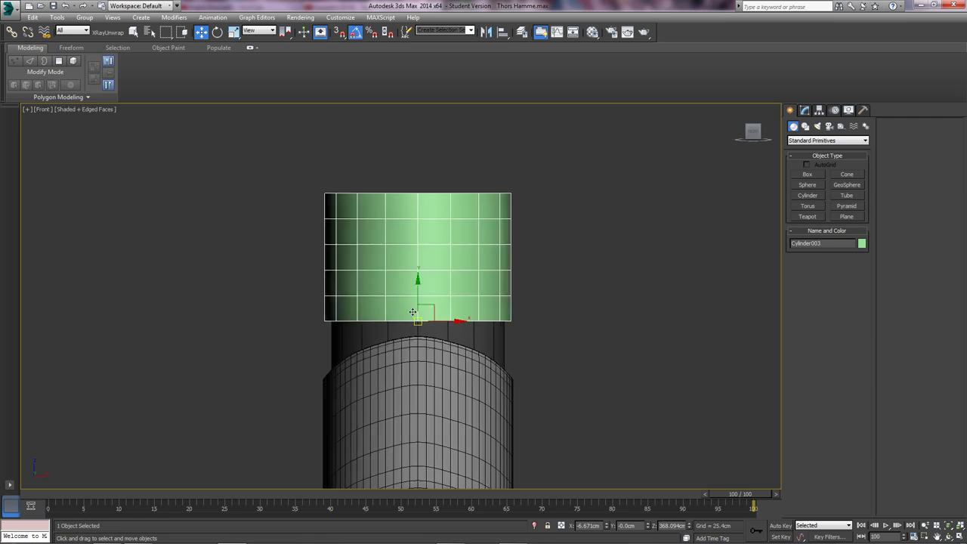
{"action": "middle_click_drag", "start_coordinate": [409, 295], "coordinate": [412, 290]}
{"action": "middle_click_drag", "start_coordinate": [426, 250], "coordinate": [398, 282]}
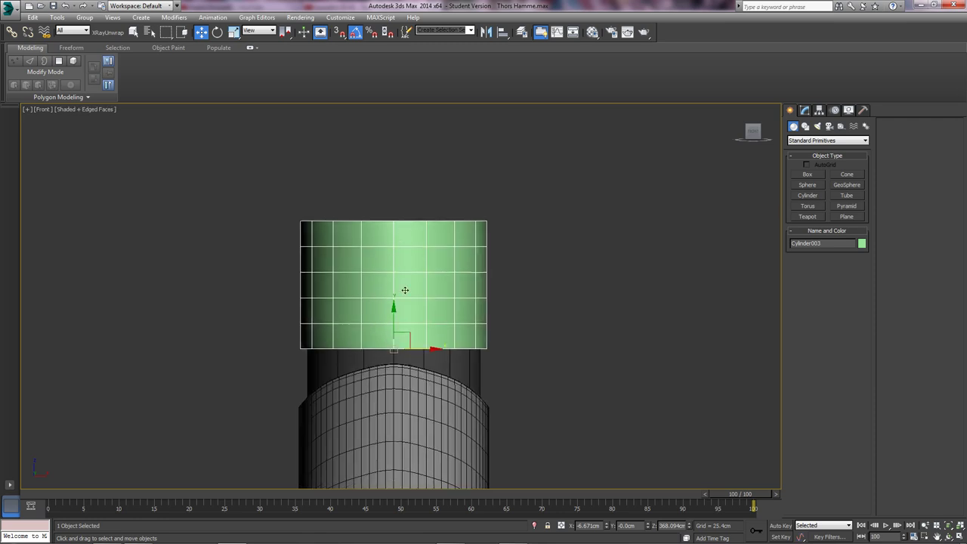
{"action": "scroll", "coordinate": [405, 290], "scroll_direction": "down", "scroll_amount": 5}
{"action": "left_click", "coordinate": [481, 295]}
{"action": "middle_click_drag", "start_coordinate": [432, 310], "coordinate": [443, 236]}
{"action": "scroll", "coordinate": [444, 228], "scroll_direction": "down", "scroll_amount": 4}
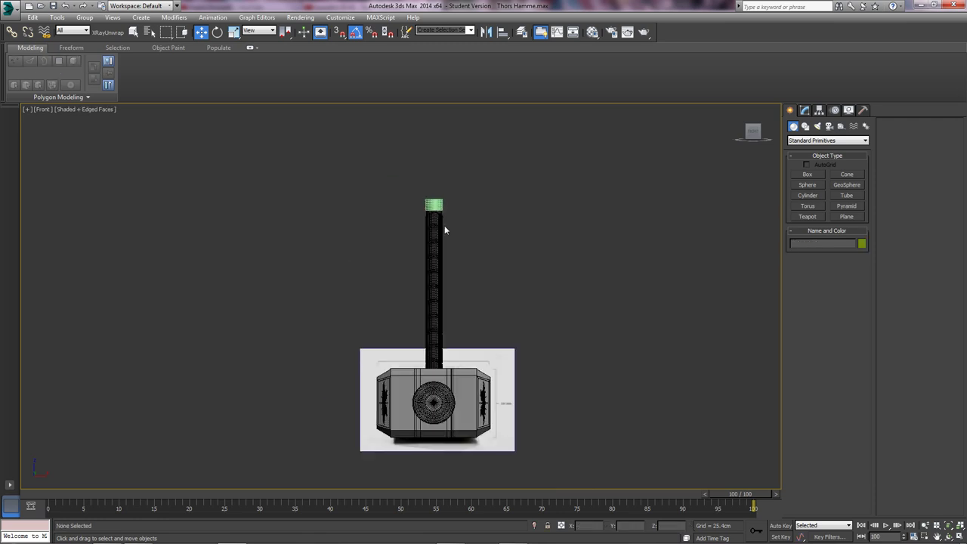
Convert the new cylinder on the handle's upper end to an editable poly
{"action": "scroll", "coordinate": [444, 225], "scroll_direction": "up", "scroll_amount": 10}
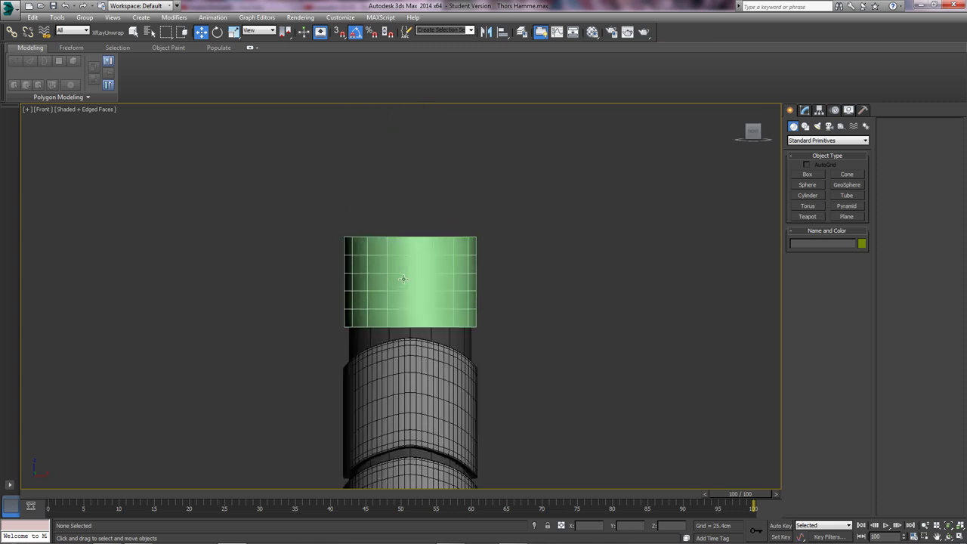
{"action": "scroll", "coordinate": [427, 277], "scroll_direction": "up", "scroll_amount": 2}
{"action": "right_click", "coordinate": [394, 264]}
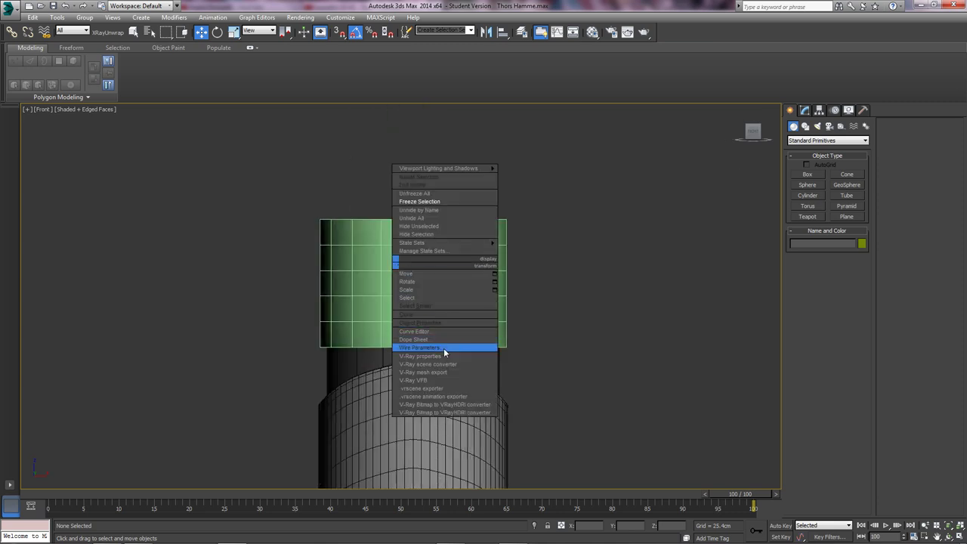
{"action": "left_click", "coordinate": [353, 264]}
{"action": "right_click", "coordinate": [367, 243]}
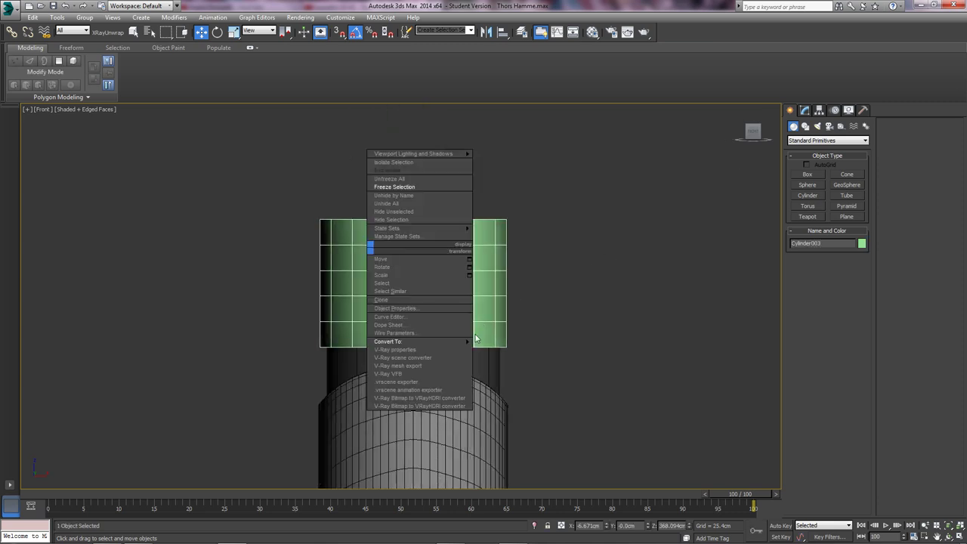
{"action": "left_click", "coordinate": [514, 349]}
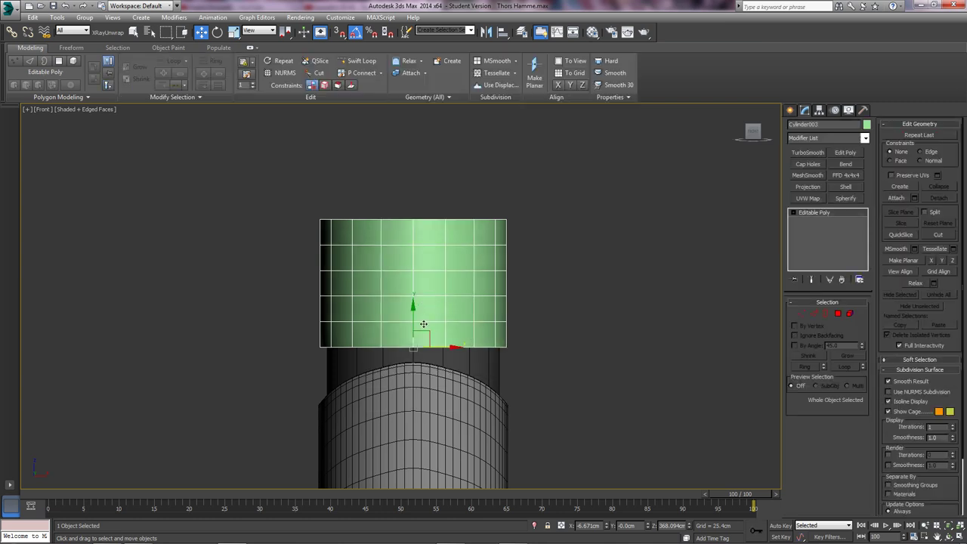
Move two of the cap's horizontal edge loops up close to the loops above them, forming two narrow bands
{"action": "key", "text": "2"}
{"action": "double_click", "coordinate": [424, 322]}
{"action": "scroll", "coordinate": [424, 322], "scroll_direction": "up", "scroll_amount": 2}
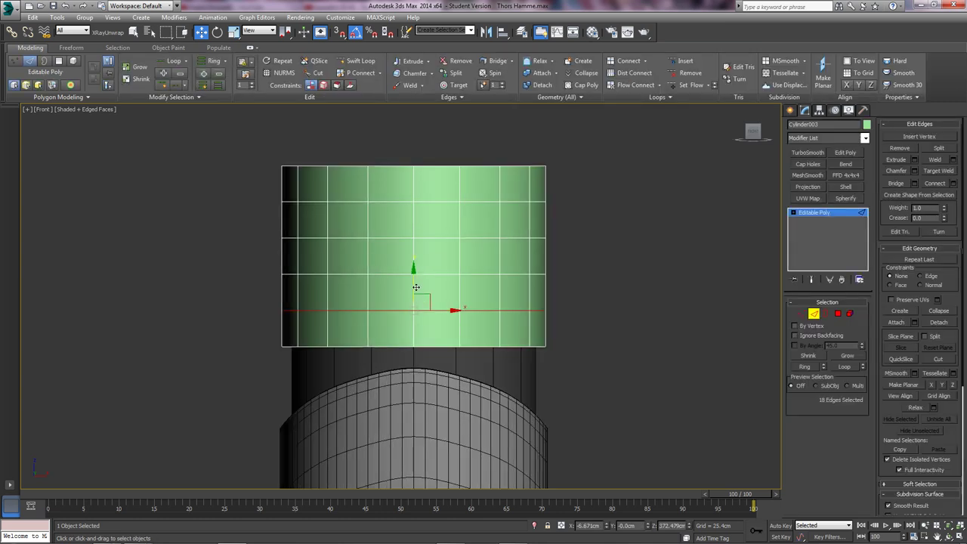
{"action": "left_click_drag", "start_coordinate": [416, 287], "coordinate": [413, 257]}
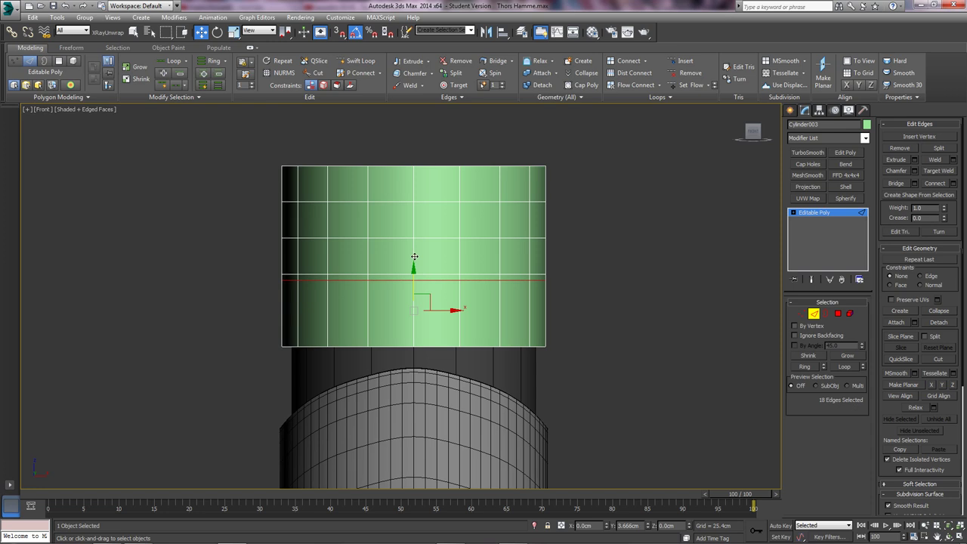
{"action": "key", "text": "ctrl+z"}
{"action": "double_click", "coordinate": [391, 238], "text": "ctrl"}
{"action": "left_click_drag", "start_coordinate": [420, 291], "coordinate": [411, 253]}
Select the polygons of both narrow bands around the cap and lower them about 1.77 cm
{"action": "left_click", "coordinate": [836, 313]}
{"action": "left_click", "coordinate": [837, 313]}
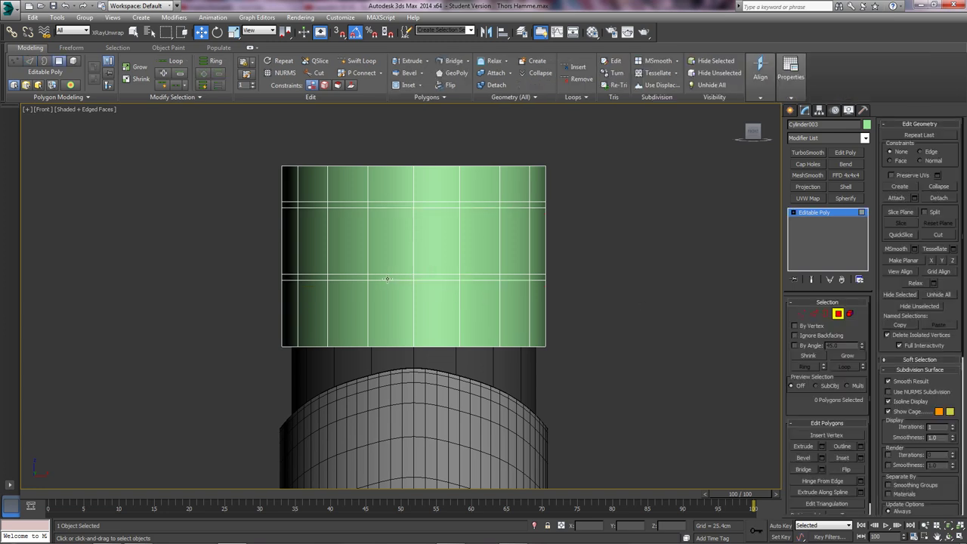
{"action": "left_click", "coordinate": [397, 206], "text": "ctrl"}
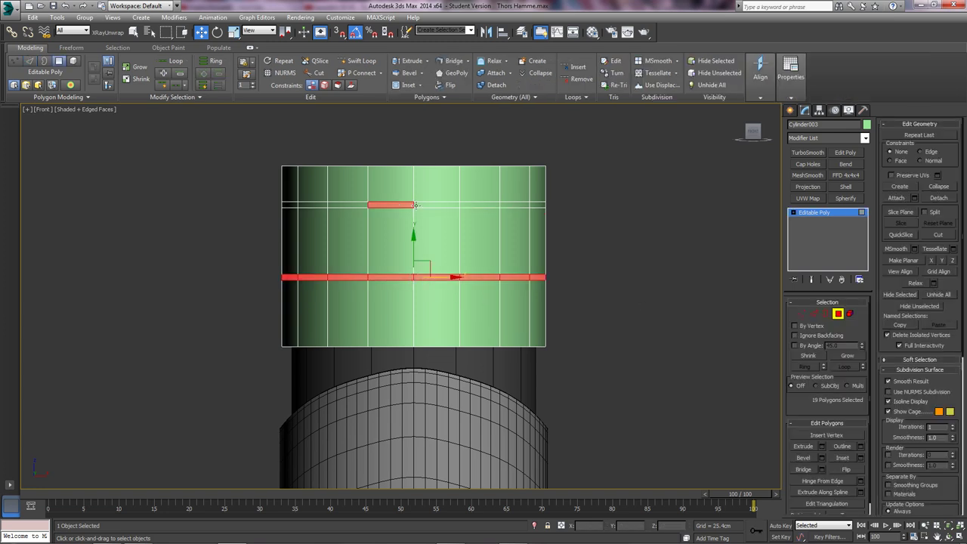
{"action": "left_click", "coordinate": [415, 206], "text": "shift"}
{"action": "left_click_drag", "start_coordinate": [411, 245], "coordinate": [410, 260]}
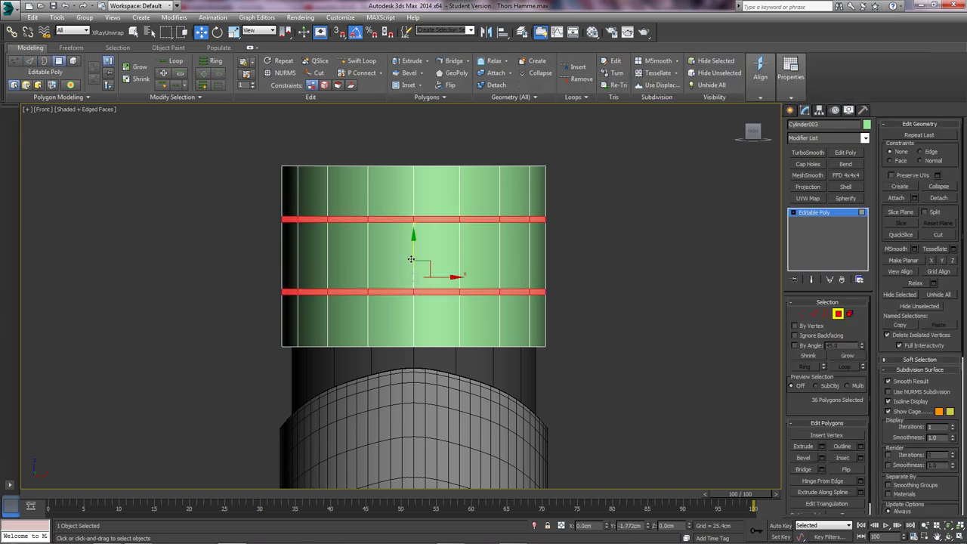
Select the upper edge loop of each narrow band and raise both slightly to widen the bands
{"action": "middle_click_drag", "start_coordinate": [411, 261], "coordinate": [417, 279], "text": "alt"}
{"action": "scroll", "coordinate": [416, 268], "scroll_direction": "up", "scroll_amount": 4}
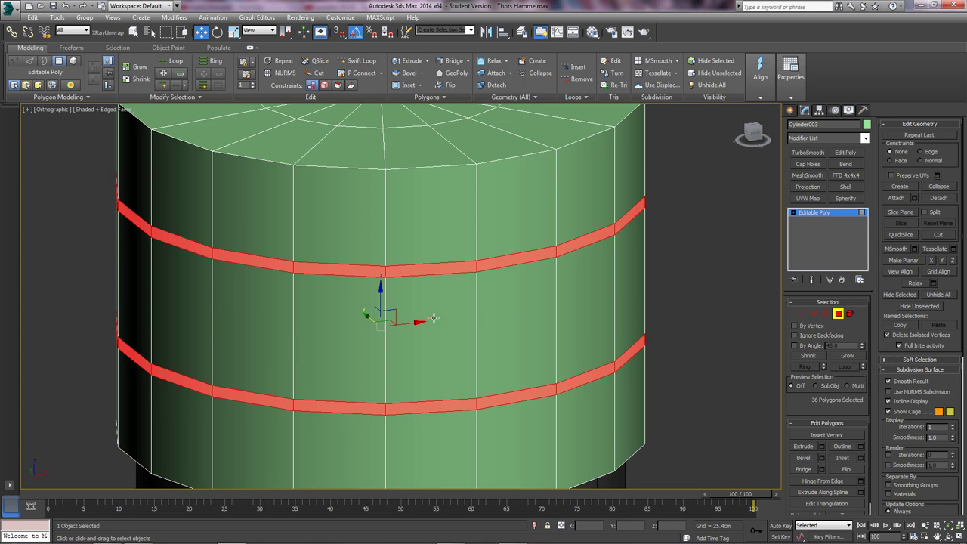
{"action": "middle_click_drag", "start_coordinate": [434, 318], "coordinate": [432, 318]}
{"action": "key", "text": "f"}
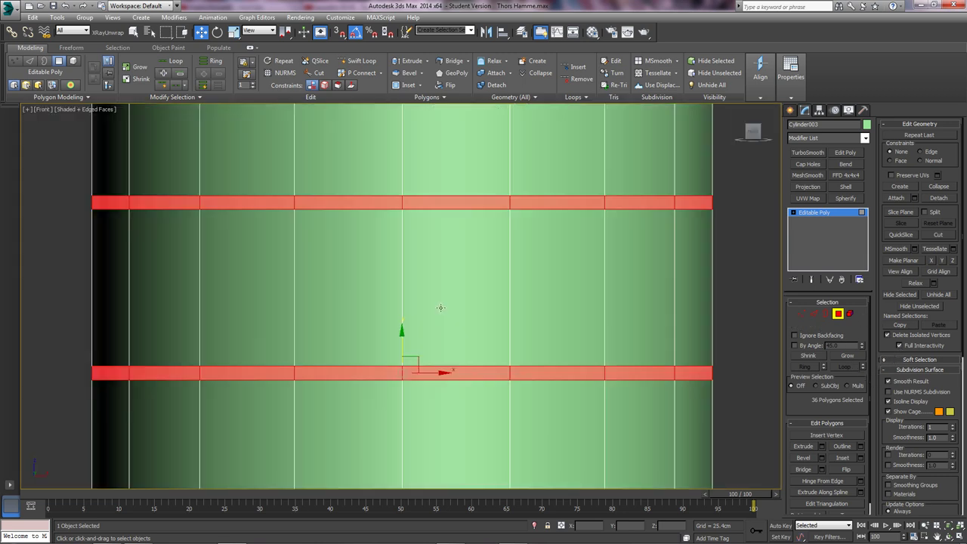
{"action": "key", "text": "1"}
{"action": "key", "text": "2"}
{"action": "double_click", "coordinate": [383, 233]}
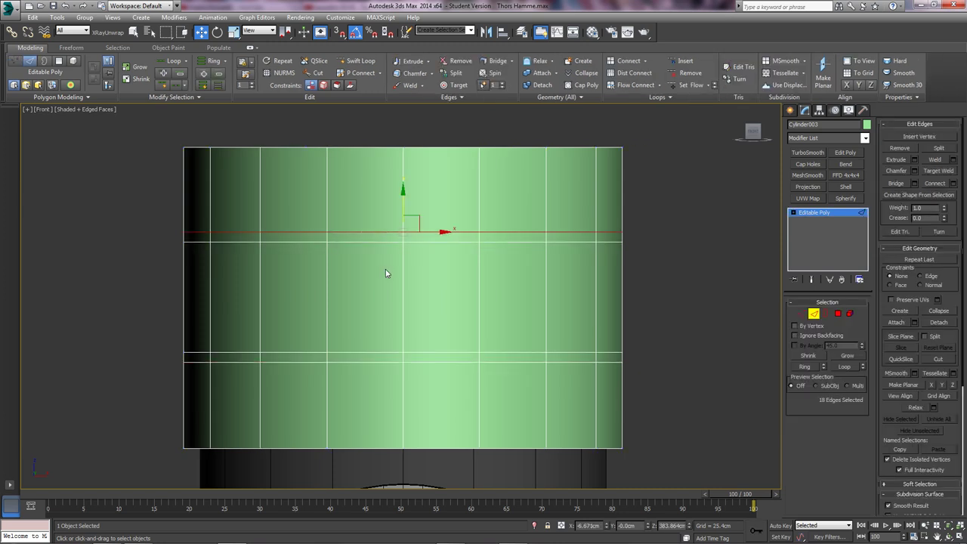
{"action": "double_click", "coordinate": [384, 352], "text": "ctrl"}
{"action": "left_click_drag", "start_coordinate": [404, 320], "coordinate": [404, 314]}
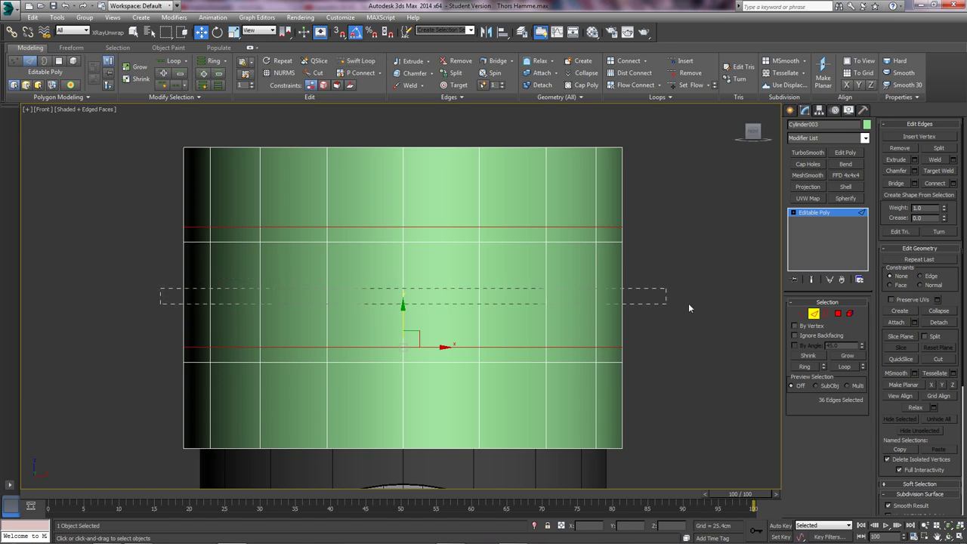
Connect the vertical edges of the cap's middle section with 2 segments and a pinch of 96
{"action": "left_click_drag", "start_coordinate": [688, 307], "coordinate": [689, 305]}
{"action": "left_click", "coordinate": [951, 183]}
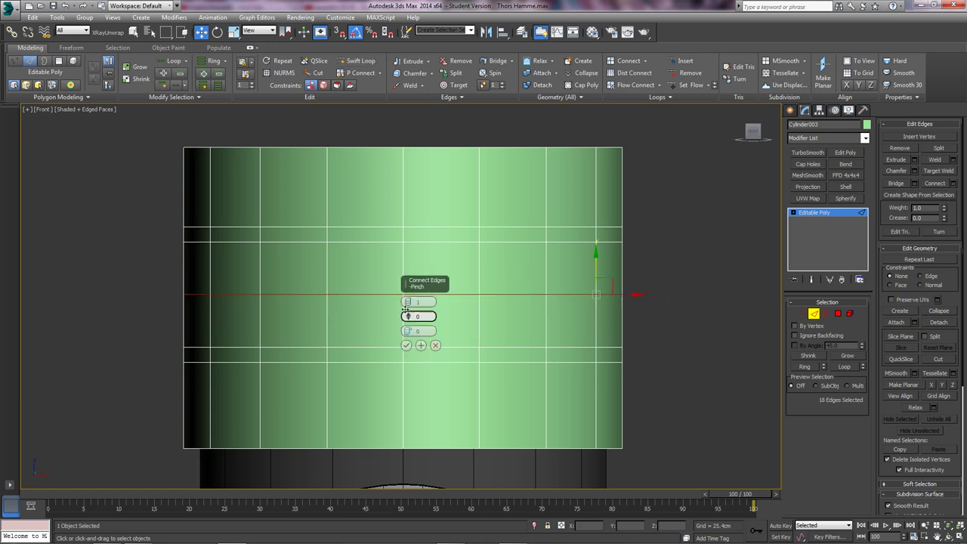
{"action": "left_click_drag", "start_coordinate": [408, 302], "coordinate": [387, 254]}
{"action": "left_click", "coordinate": [406, 345]}
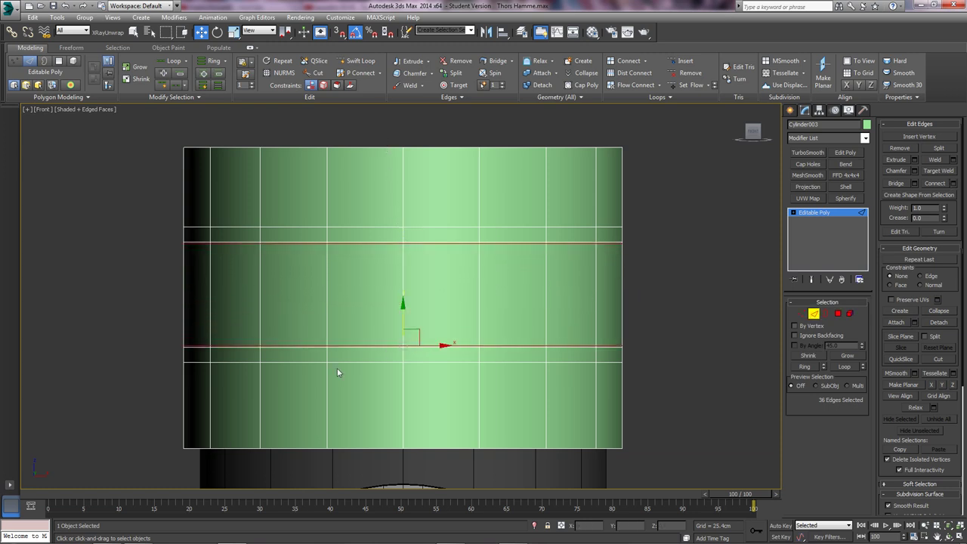
Connect the vertical edges of the cap's lowest and uppermost sections with 2 segments and a pinch of 96
{"action": "left_click_drag", "start_coordinate": [777, 405], "coordinate": [778, 406]}
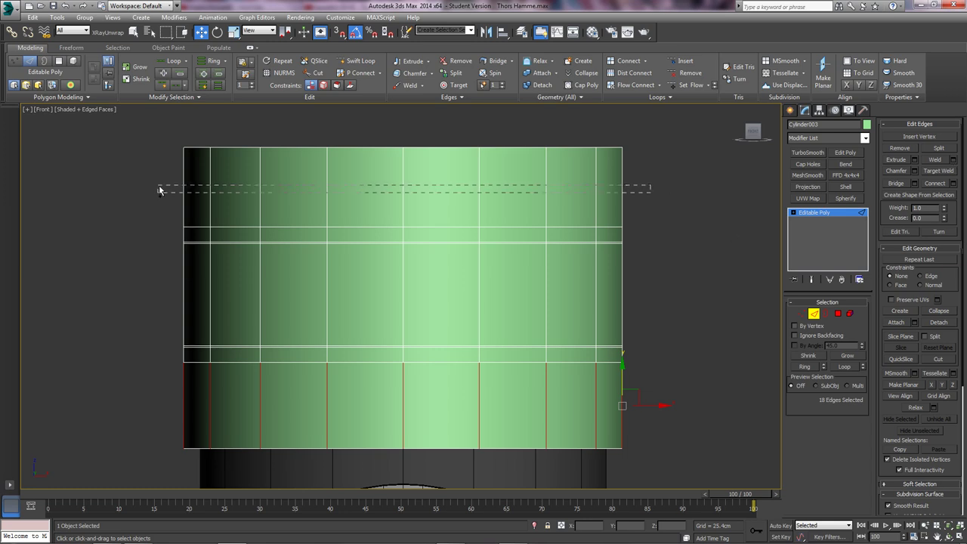
{"action": "left_click_drag", "start_coordinate": [159, 190], "coordinate": [159, 191], "text": "ctrl"}
{"action": "left_click", "coordinate": [952, 184]}
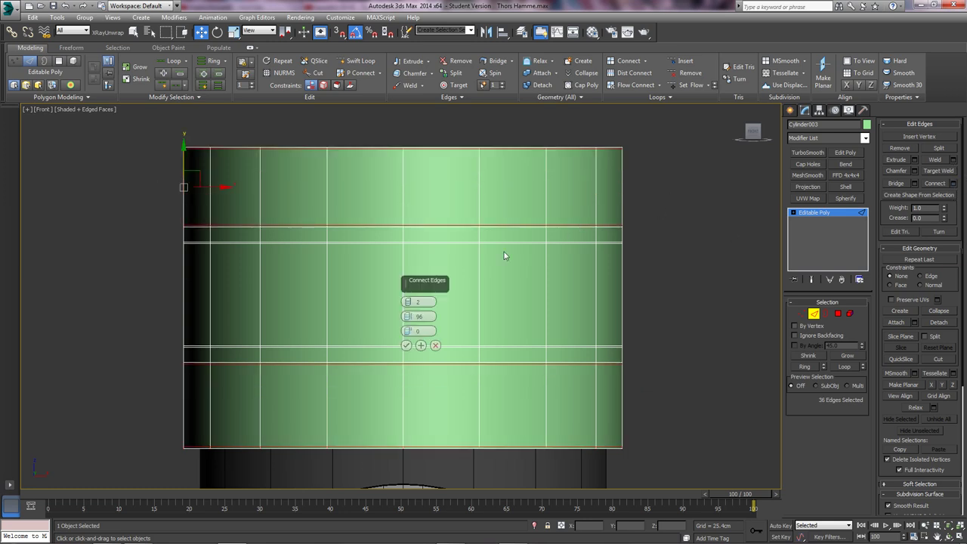
{"action": "left_click", "coordinate": [405, 344]}
Select the polygons of both narrow bands and begin extruding them with the Local Normal type
{"action": "left_click", "coordinate": [837, 314], "text": "ctrl"}
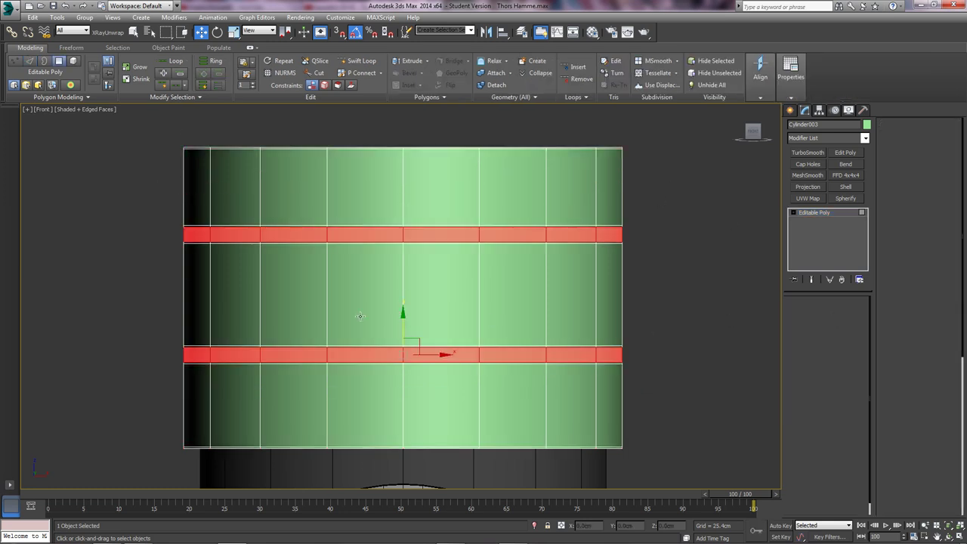
{"action": "scroll", "coordinate": [407, 281], "scroll_direction": "up", "scroll_amount": 6}
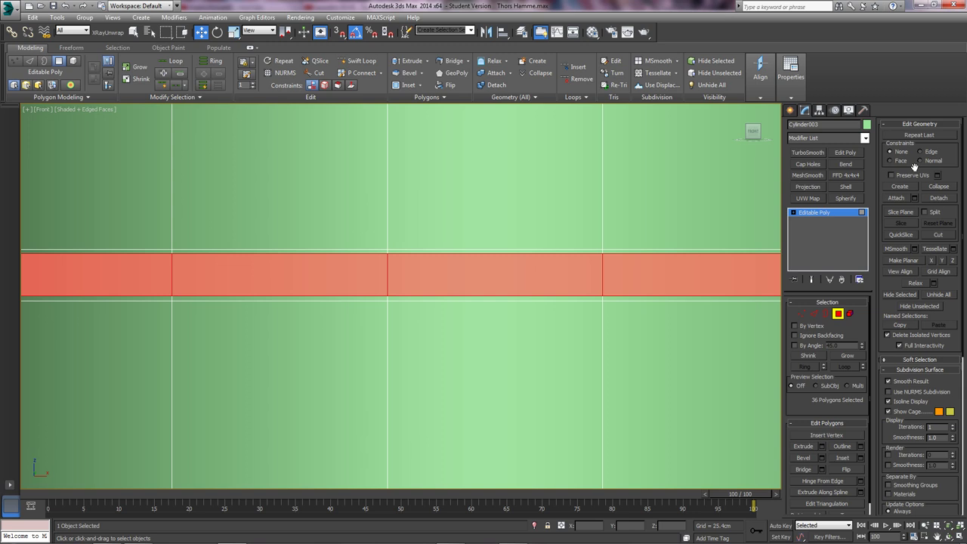
{"action": "left_click", "coordinate": [821, 445]}
{"action": "scroll", "coordinate": [463, 342], "scroll_direction": "down", "scroll_amount": 3}
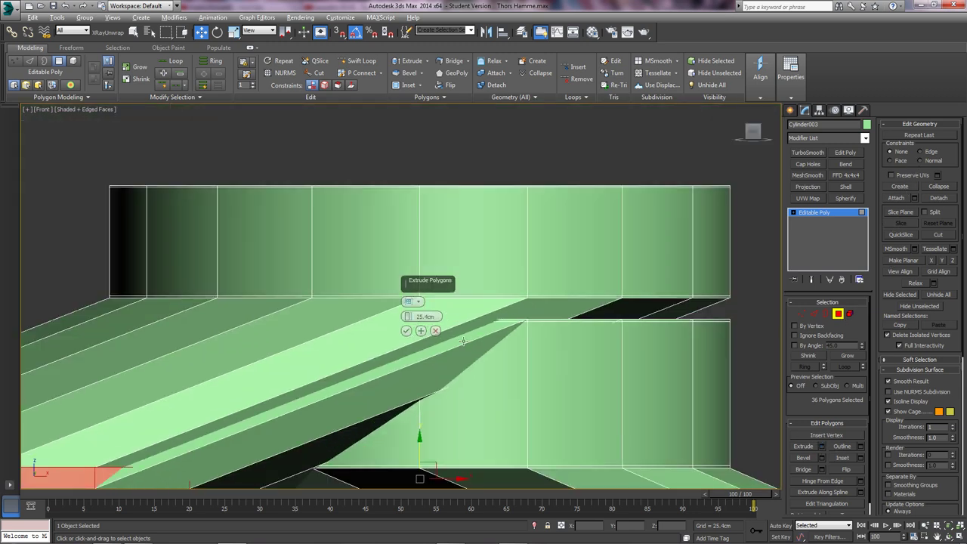
{"action": "key", "text": "alt+w"}
{"action": "right_click", "coordinate": [505, 373]}
{"action": "key", "text": "alt+w"}
{"action": "middle_click_drag", "start_coordinate": [463, 326], "coordinate": [507, 441], "text": "alt"}
{"action": "key", "text": "z"}
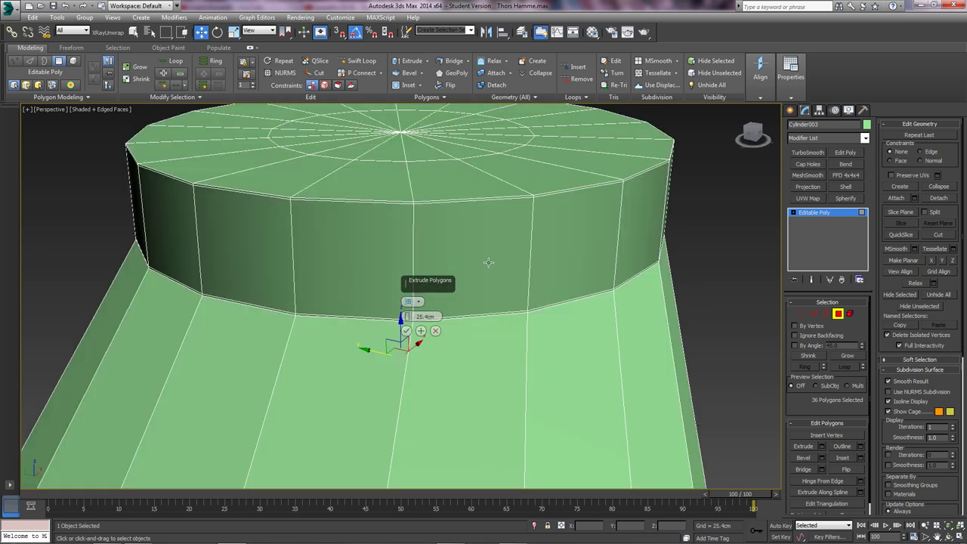
{"action": "scroll", "coordinate": [513, 321], "scroll_direction": "down", "scroll_amount": 5}
{"action": "middle_click_drag", "start_coordinate": [518, 327], "coordinate": [512, 294], "text": "alt"}
{"action": "left_click", "coordinate": [410, 303]}
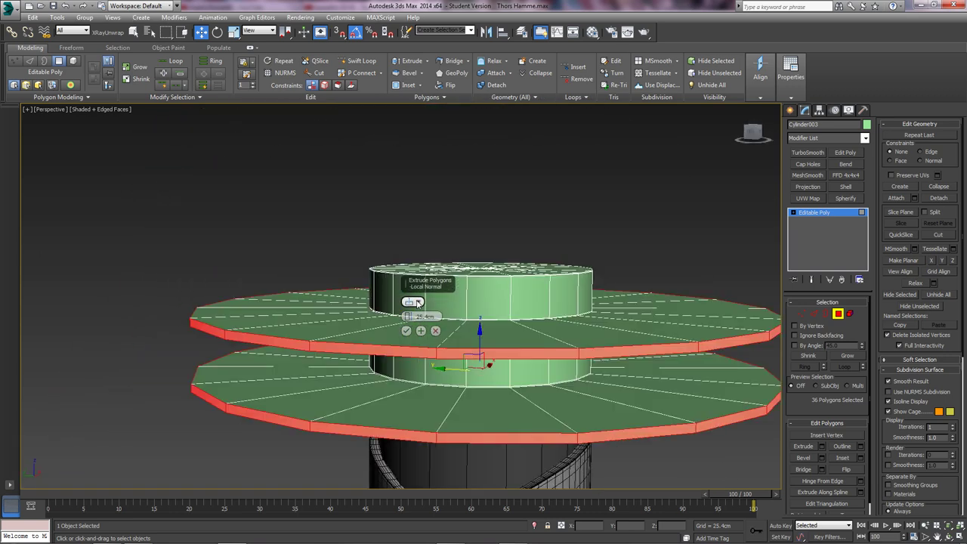
{"action": "scroll", "coordinate": [419, 303], "scroll_direction": "up", "scroll_amount": 4}
{"action": "left_click", "coordinate": [420, 302]}
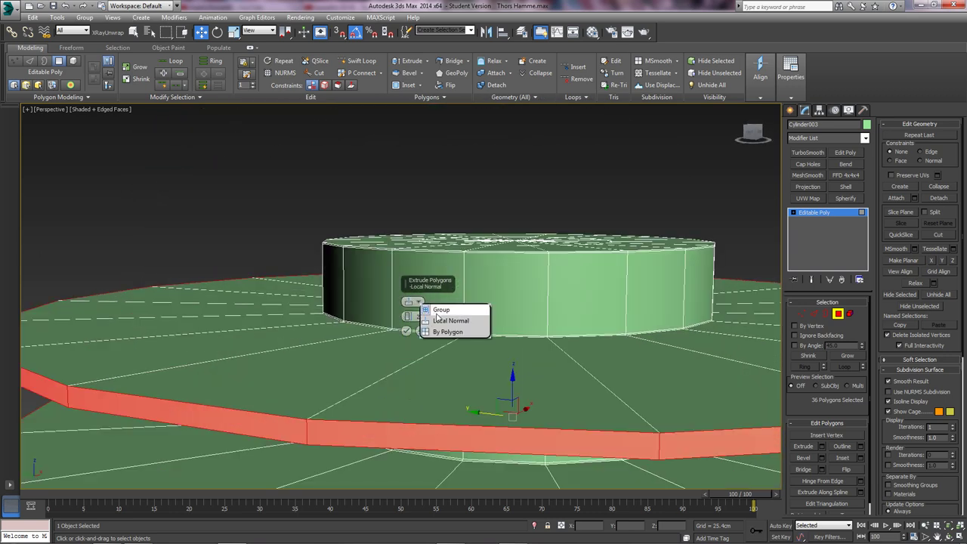
{"action": "left_click", "coordinate": [446, 321]}
Extrude both bands inward with a height of -0.025 cm and apply it, keeping the extrusion active
{"action": "scroll", "coordinate": [445, 306], "scroll_direction": "up", "scroll_amount": 4}
{"action": "right_click", "coordinate": [408, 318]}
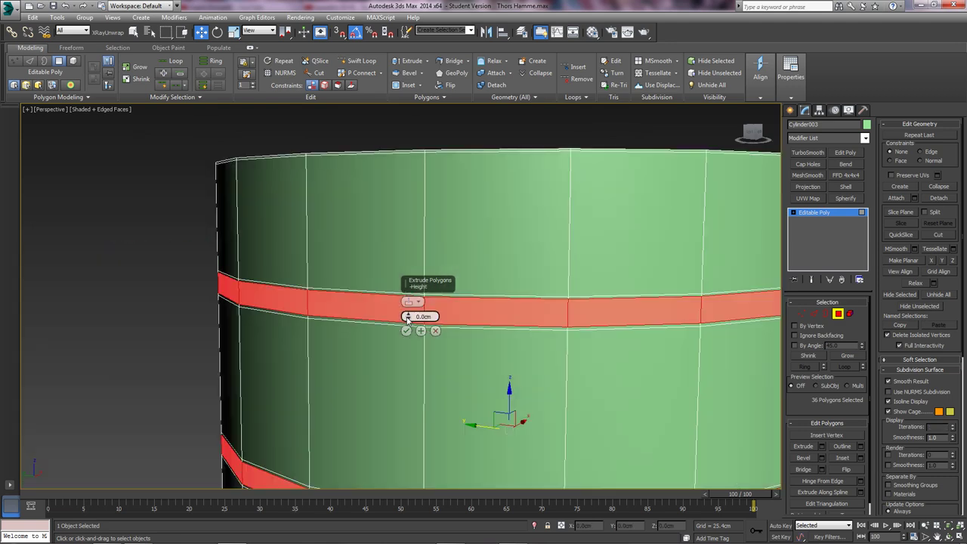
{"action": "scroll", "coordinate": [406, 317], "scroll_direction": "up", "scroll_amount": 3}
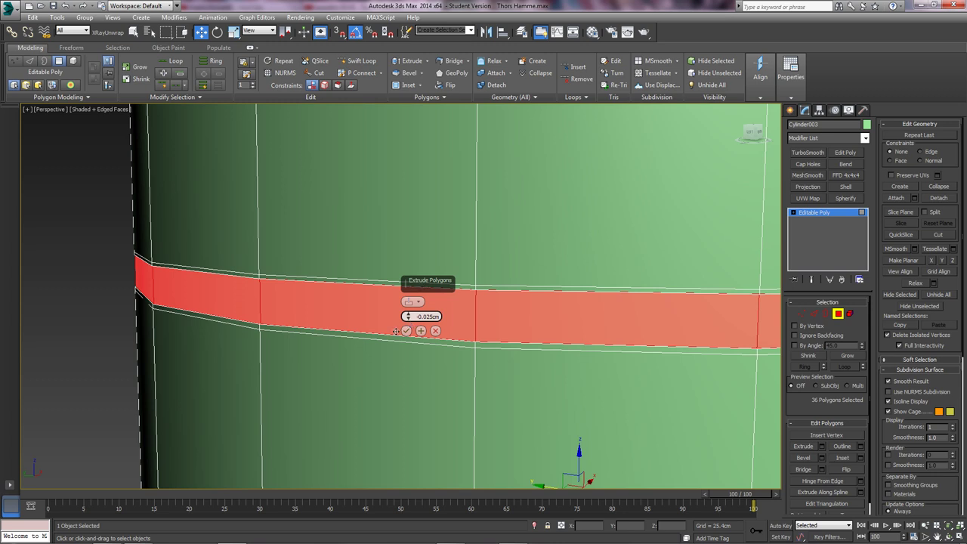
{"action": "middle_click_drag", "start_coordinate": [396, 330], "coordinate": [420, 334], "text": "alt"}
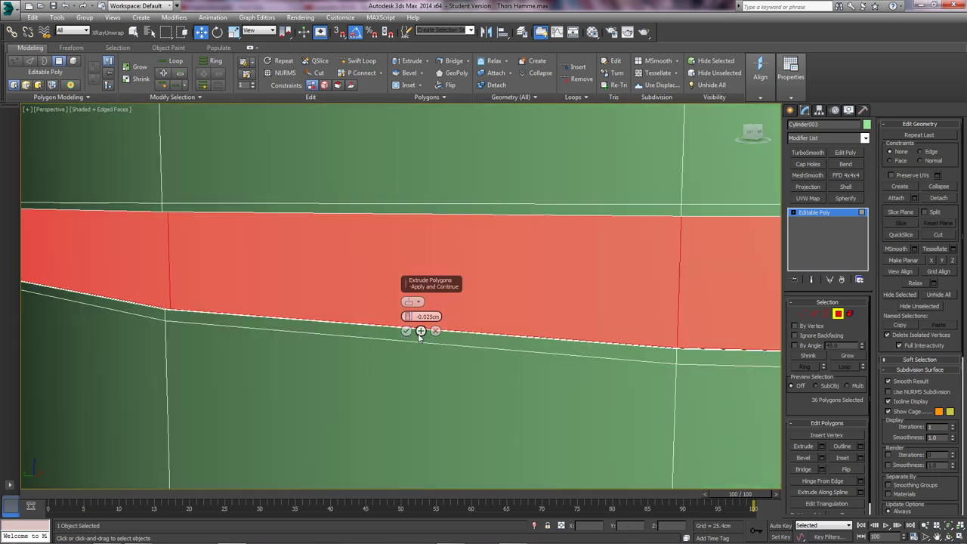
Extrude both bands further inward by -0.862 cm to form the grooves, and apply it while keeping the extrusion active
{"action": "left_click_drag", "start_coordinate": [408, 320], "coordinate": [407, 317]}
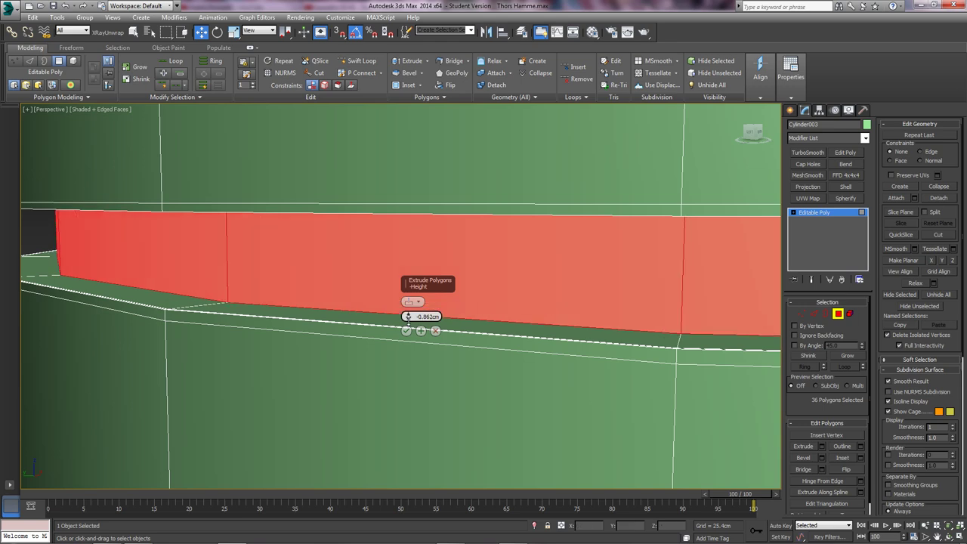
{"action": "scroll", "coordinate": [408, 317], "scroll_direction": "down", "scroll_amount": 10}
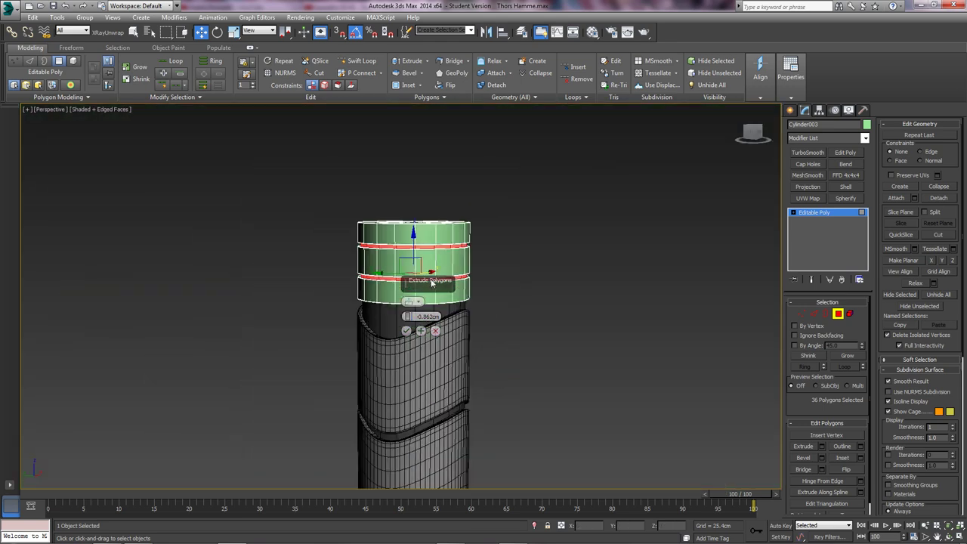
{"action": "scroll", "coordinate": [431, 282], "scroll_direction": "up", "scroll_amount": 10}
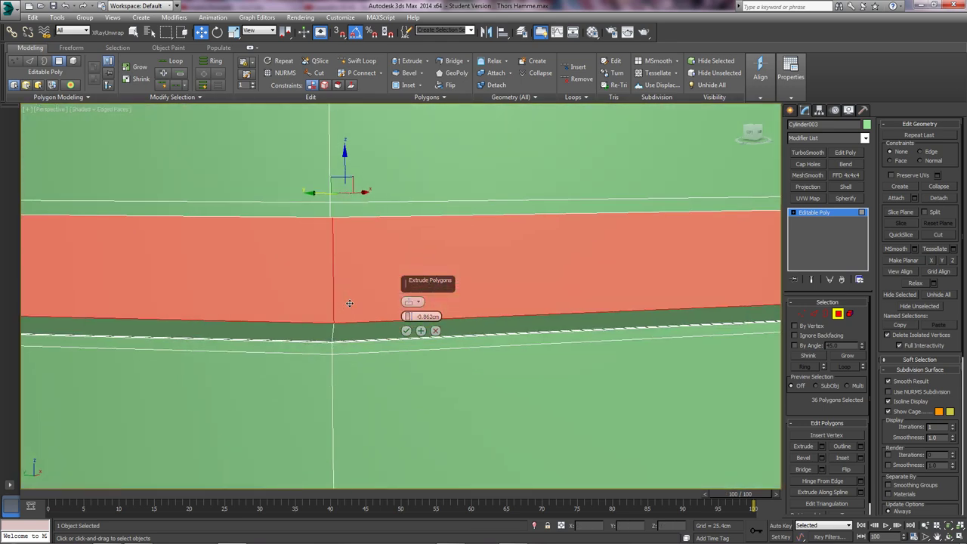
{"action": "scroll", "coordinate": [349, 317], "scroll_direction": "down", "scroll_amount": 8}
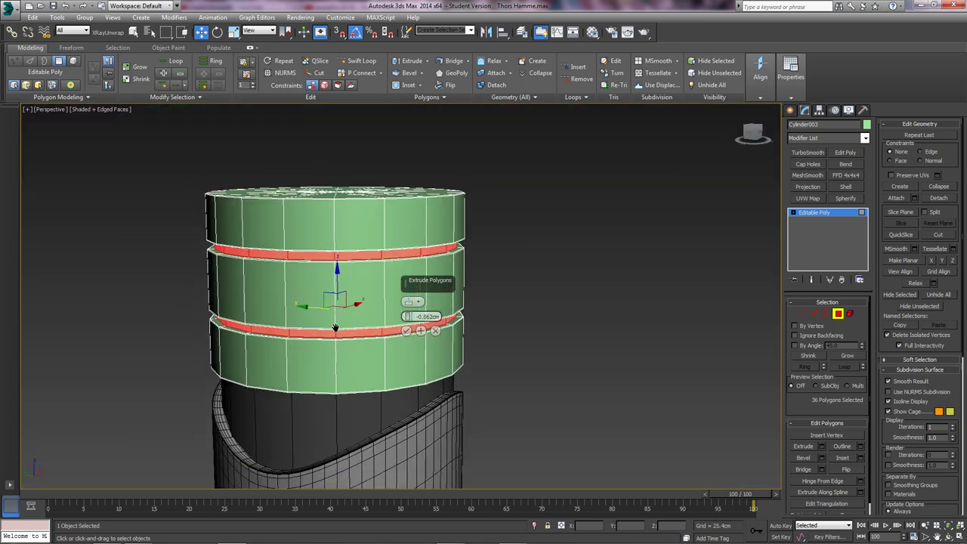
{"action": "scroll", "coordinate": [348, 287], "scroll_direction": "up", "scroll_amount": 10}
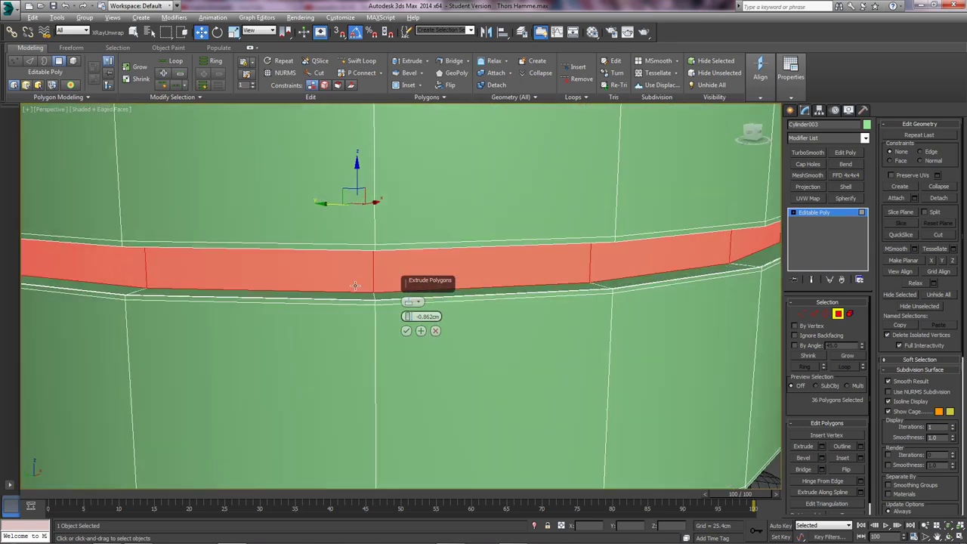
{"action": "scroll", "coordinate": [406, 326], "scroll_direction": "up", "scroll_amount": 6}
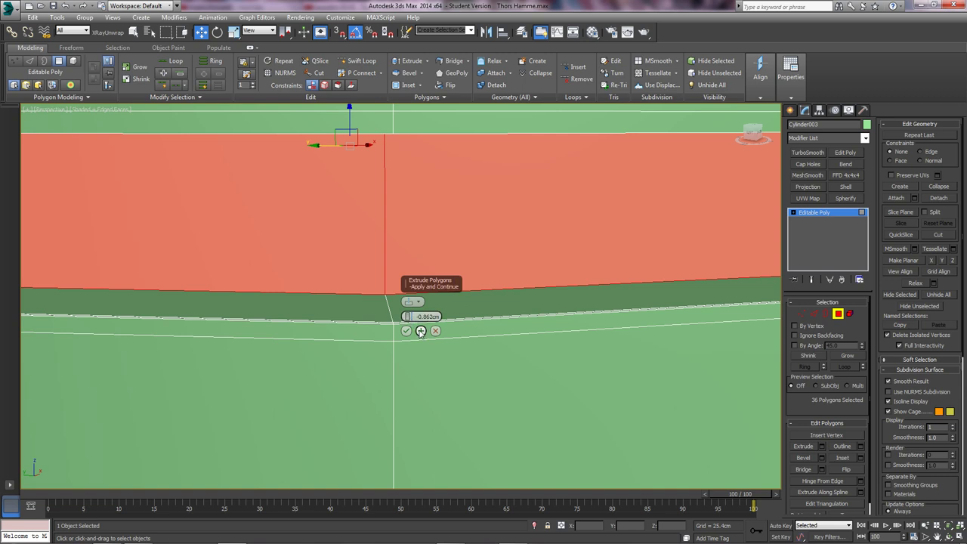
{"action": "left_click", "coordinate": [421, 331]}
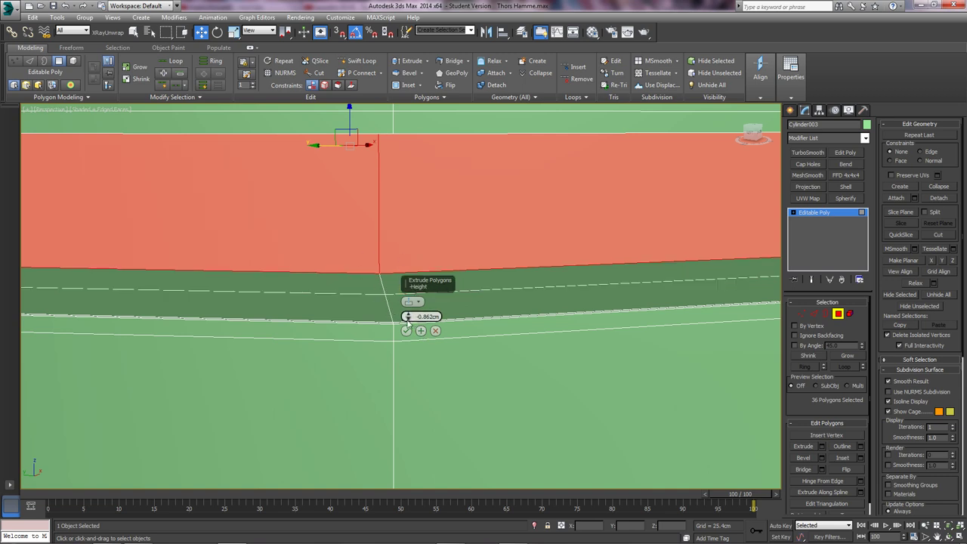
Finish the grooves with a last extrusion of -0.025 cm
{"action": "right_click", "coordinate": [408, 319]}
{"action": "left_click", "coordinate": [408, 319]}
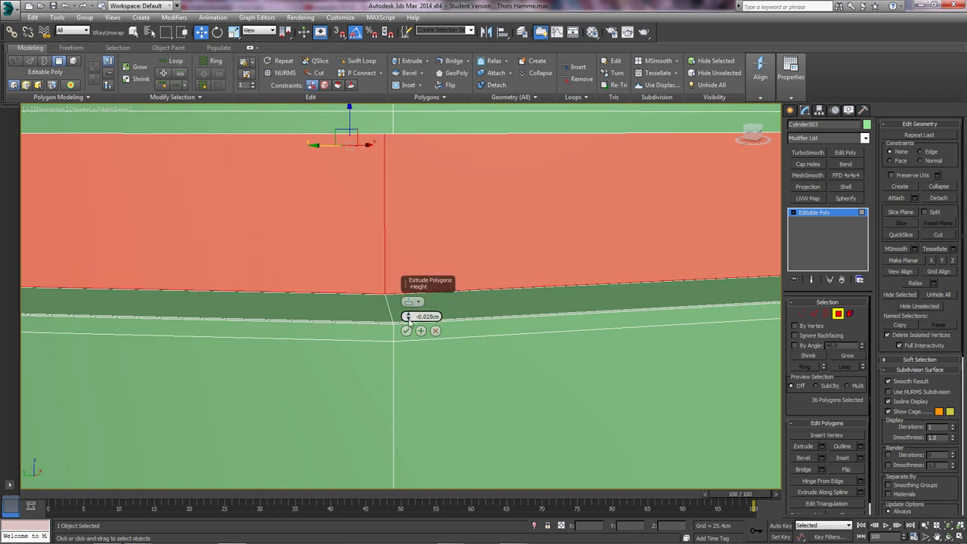
{"action": "left_click", "coordinate": [406, 331]}
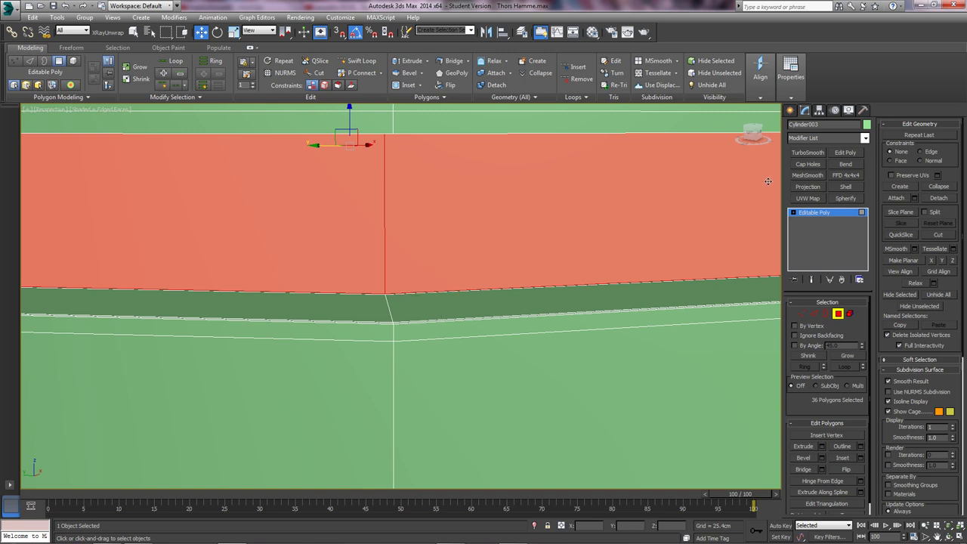
Inset the selected floor polygons of both grooves by a tiny amount and leave polygon sub-object editing
{"action": "left_click", "coordinate": [859, 458]}
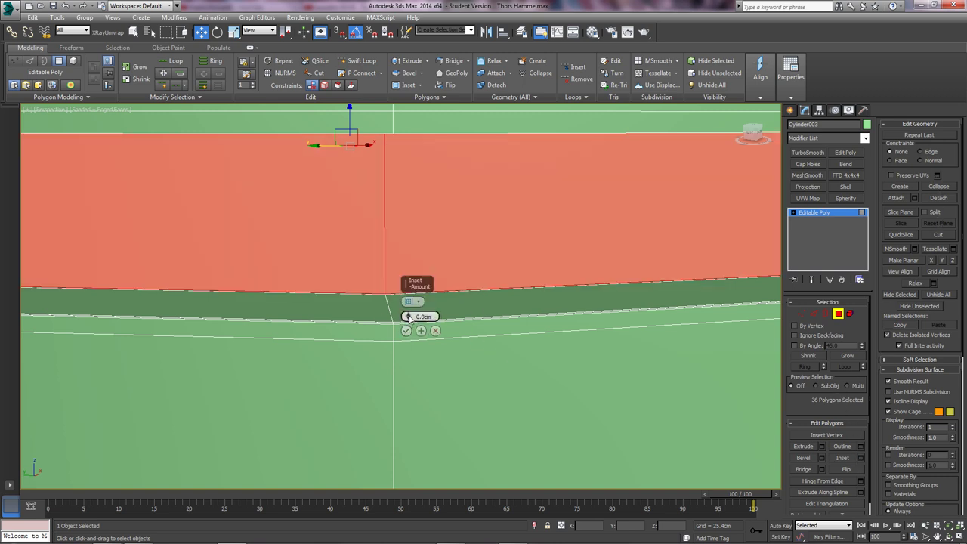
{"action": "left_click_drag", "start_coordinate": [408, 316], "coordinate": [408, 317]}
{"action": "left_click", "coordinate": [407, 330]}
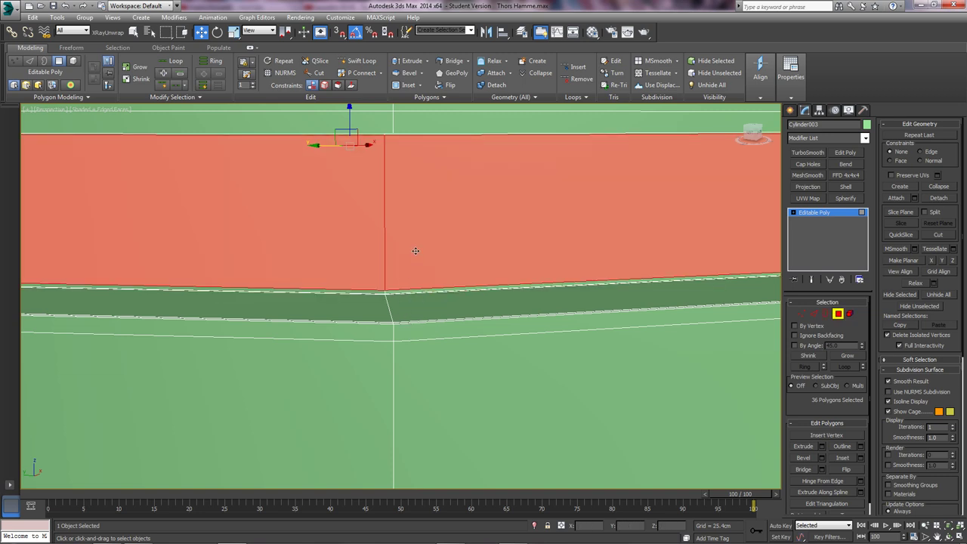
{"action": "scroll", "coordinate": [415, 250], "scroll_direction": "down", "scroll_amount": 10}
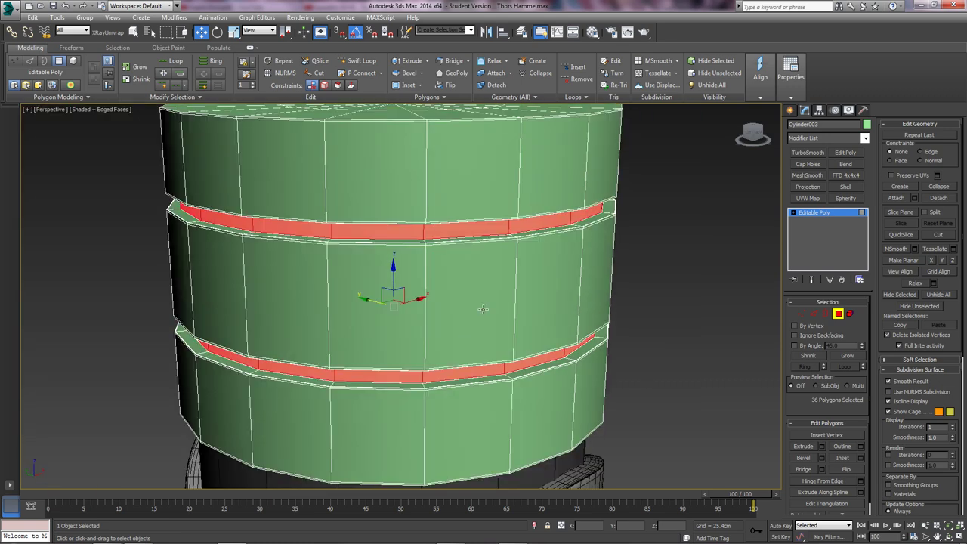
{"action": "scroll", "coordinate": [483, 309], "scroll_direction": "down", "scroll_amount": 5}
{"action": "left_click", "coordinate": [839, 314]}
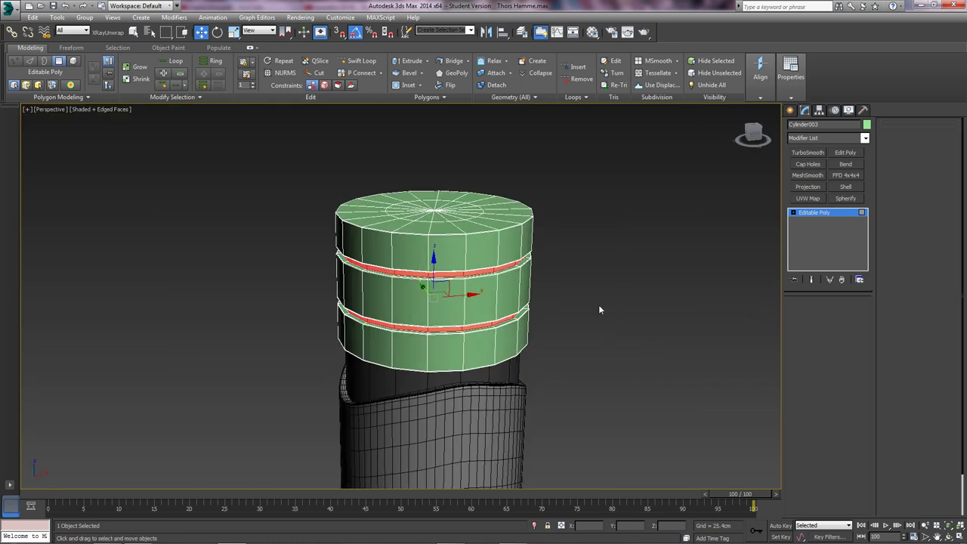
Apply TurboSmooth with 2 iterations to the grooved cylinder cap and deselect it
{"action": "mouse_move", "coordinate": [441, 195]}
{"action": "middle_mouse_down", "text": "alt"}
{"action": "mouse_move", "coordinate": [416, 243]}
{"action": "mouse_move", "coordinate": [410, 226]}
{"action": "mouse_move", "coordinate": [427, 206]}
{"action": "middle_mouse_up", "text": "alt"}
{"action": "scroll", "coordinate": [443, 255], "scroll_direction": "up", "scroll_amount": 3}
{"action": "middle_click_drag", "start_coordinate": [445, 253], "coordinate": [453, 228], "text": "alt"}
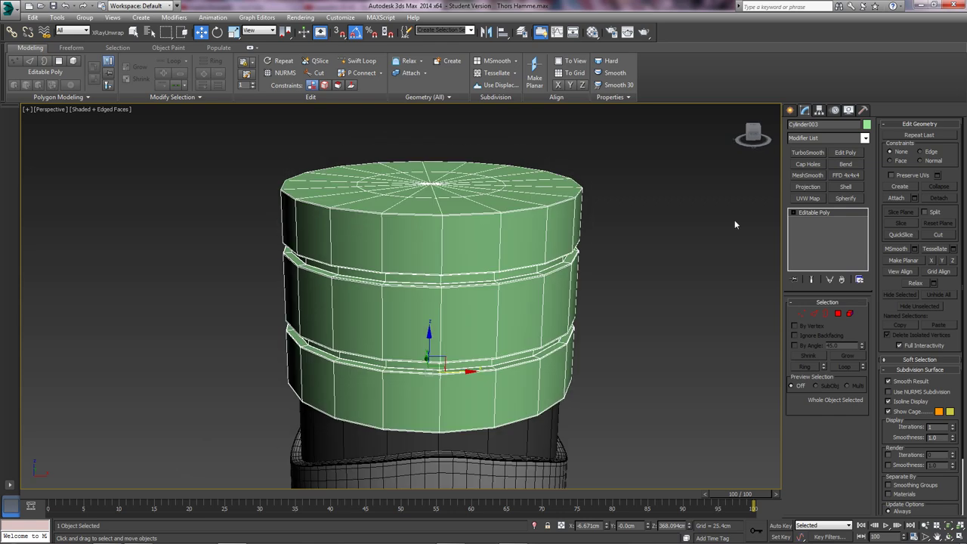
{"action": "left_click", "coordinate": [807, 152]}
{"action": "left_click", "coordinate": [859, 320]}
{"action": "left_click", "coordinate": [721, 309]}
{"action": "middle_click_drag", "start_coordinate": [617, 319], "coordinate": [586, 280]}
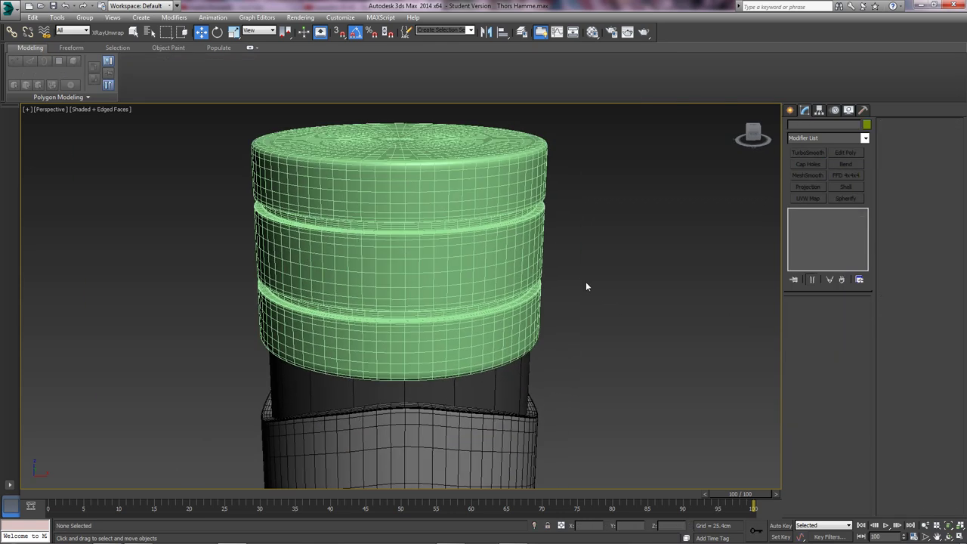
Turn off the edged-faces display and inspect the smoothed cap on the handle in plain shading
{"action": "key", "text": "F3"}
{"action": "key", "text": "F3"}
{"action": "scroll", "coordinate": [549, 273], "scroll_direction": "down", "scroll_amount": 4}
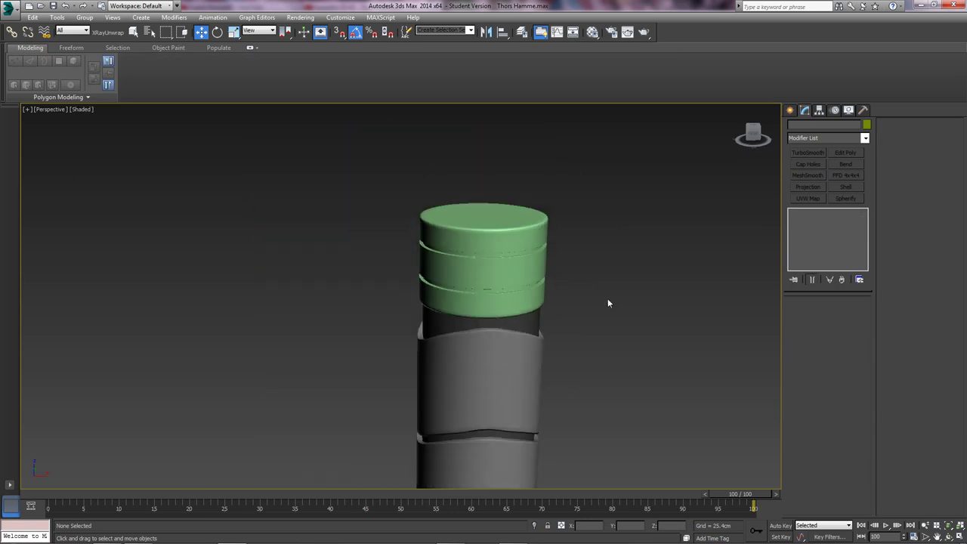
{"action": "middle_click_drag", "start_coordinate": [577, 296], "coordinate": [565, 313], "text": "alt"}
{"action": "scroll", "coordinate": [550, 297], "scroll_direction": "up", "scroll_amount": 5}
{"action": "middle_click_drag", "start_coordinate": [515, 270], "coordinate": [481, 300]}
Assign the grey material to the cap and set its object wireframe colour to black
{"action": "left_click", "coordinate": [491, 300]}
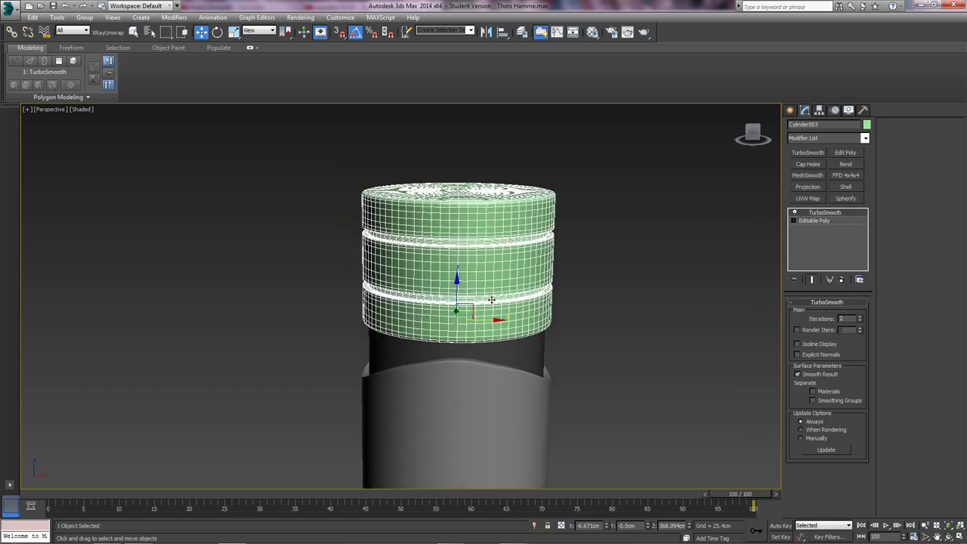
{"action": "key", "text": "m"}
{"action": "left_click_drag", "start_coordinate": [174, 178], "coordinate": [383, 199]}
{"action": "left_click", "coordinate": [249, 124]}
{"action": "left_click", "coordinate": [866, 124]}
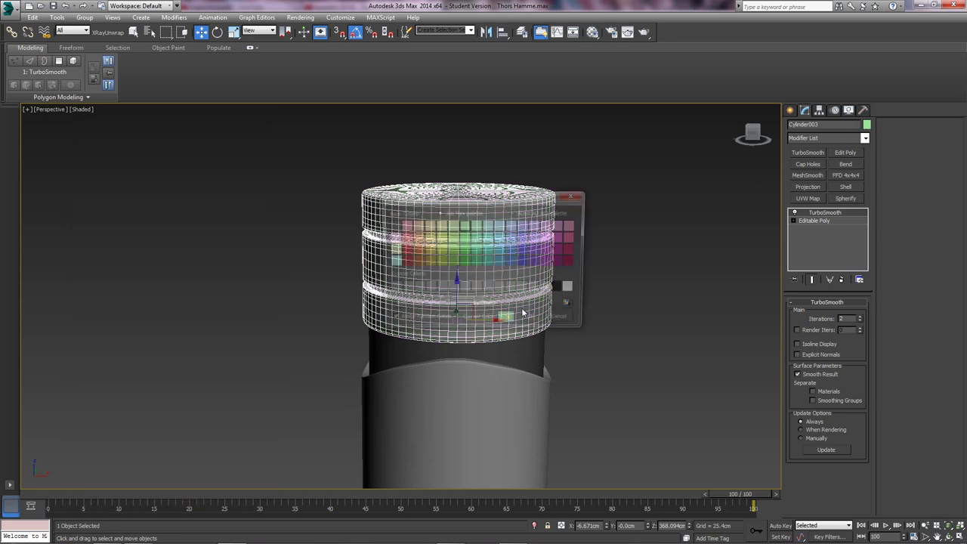
{"action": "left_click", "coordinate": [559, 289]}
{"action": "left_click", "coordinate": [533, 321]}
{"action": "left_click", "coordinate": [574, 315]}
Remove the TurboSmooth modifier from the cap and switch to the Top view
{"action": "middle_click_drag", "start_coordinate": [574, 315], "coordinate": [510, 266], "text": "alt"}
{"action": "left_click", "coordinate": [511, 266]}
{"action": "left_click", "coordinate": [840, 279]}
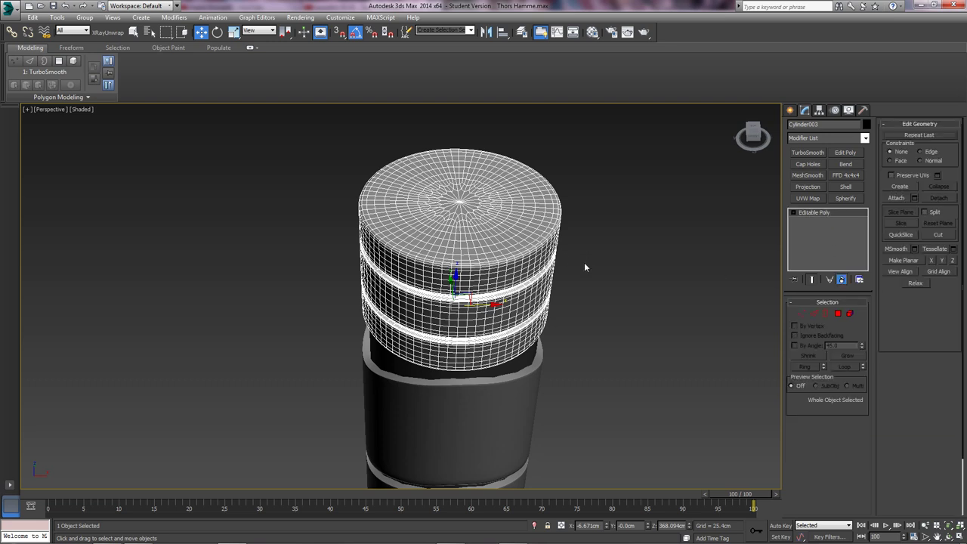
{"action": "key", "text": "t"}
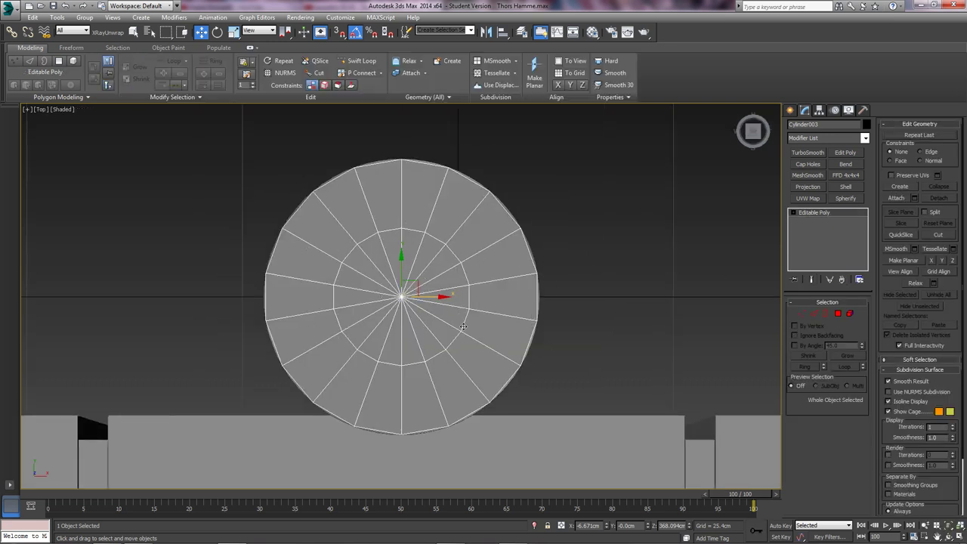
Scale the four inner-ring vertices second from the horizontal centreline of the cylinder's cap slightly inward along Y
{"action": "scroll", "coordinate": [423, 317], "scroll_direction": "up", "scroll_amount": 3}
{"action": "left_click", "coordinate": [801, 313]}
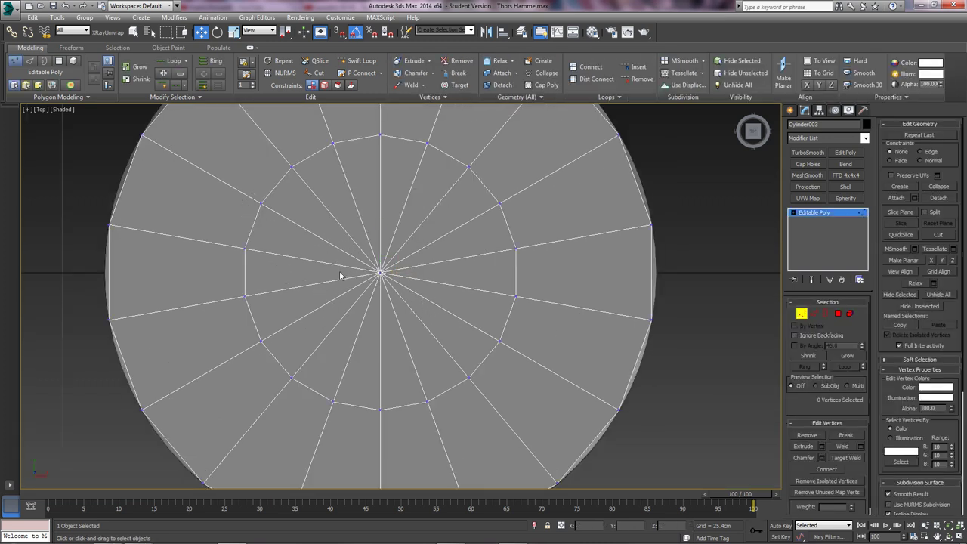
{"action": "middle_click_drag", "start_coordinate": [347, 250], "coordinate": [335, 270]}
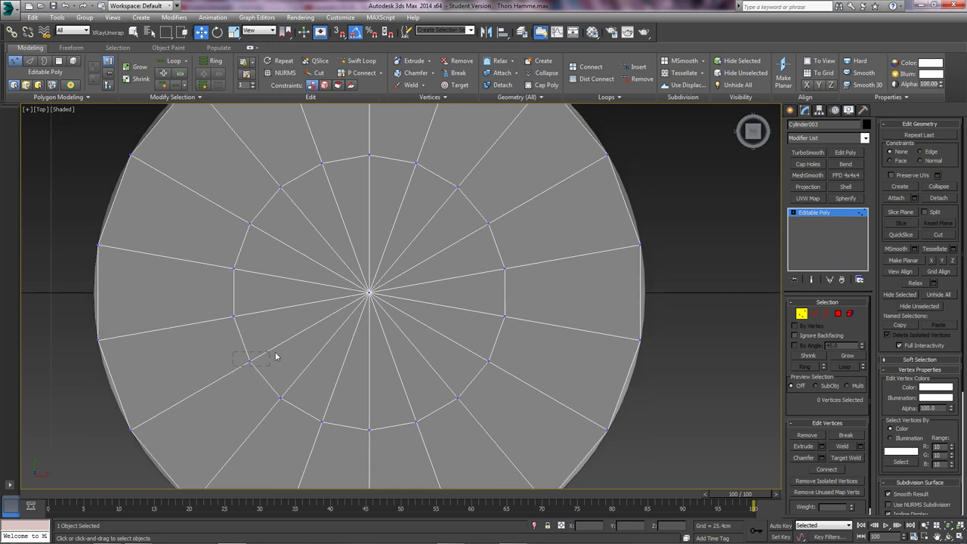
{"action": "left_click_drag", "start_coordinate": [275, 356], "coordinate": [273, 361]}
{"action": "left_click_drag", "start_coordinate": [494, 381], "coordinate": [475, 360], "text": "ctrl"}
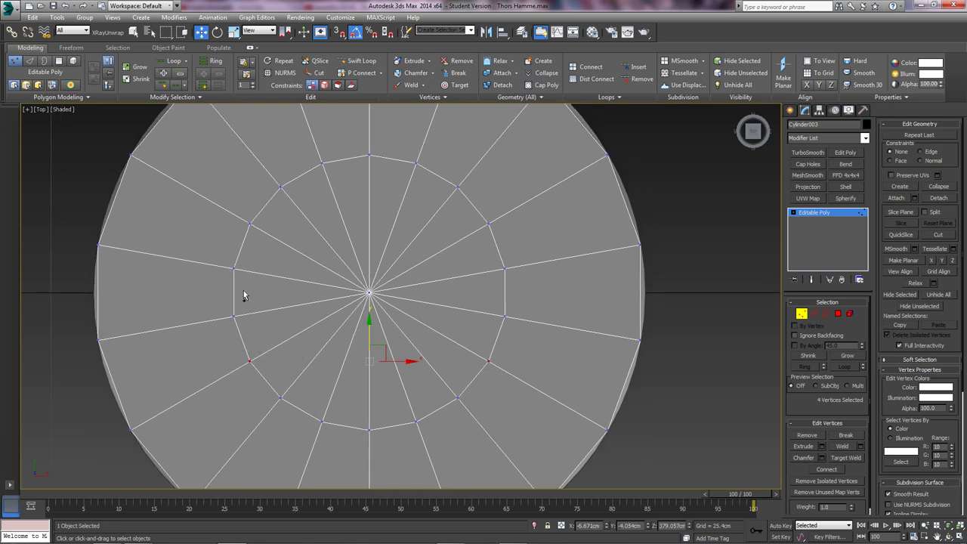
{"action": "left_click_drag", "start_coordinate": [242, 211], "coordinate": [255, 230], "text": "ctrl"}
{"action": "left_click_drag", "start_coordinate": [466, 242], "coordinate": [466, 240], "text": "ctrl"}
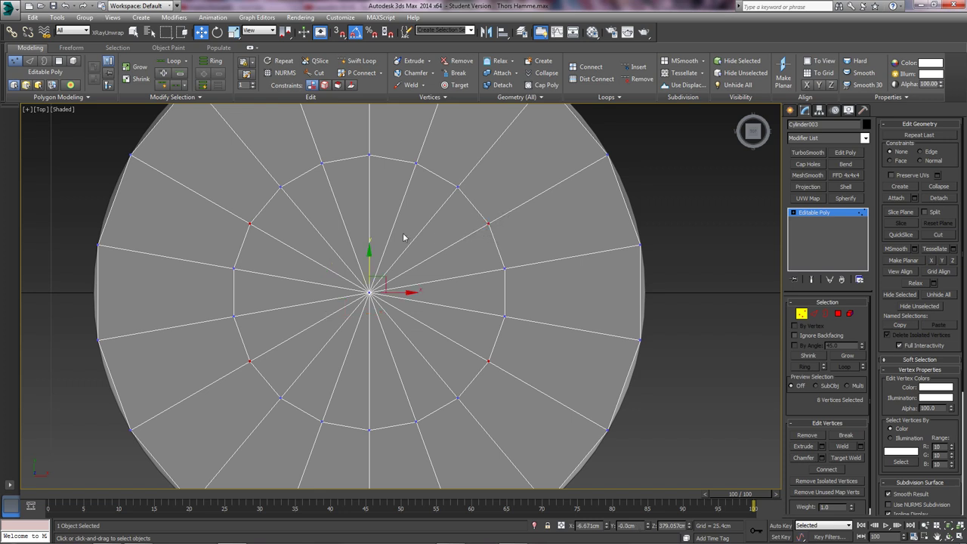
{"action": "key", "text": "r"}
{"action": "left_click_drag", "start_coordinate": [370, 251], "coordinate": [370, 263]}
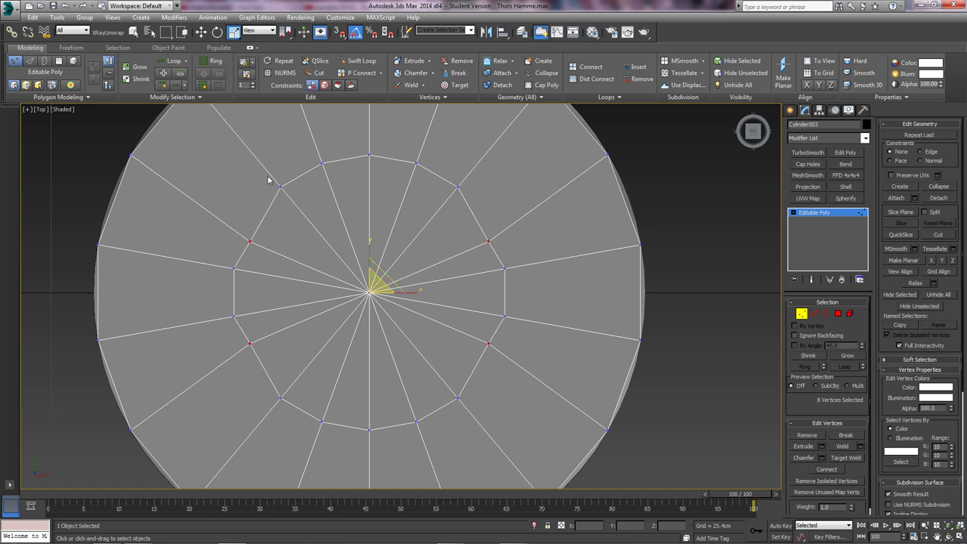
Scale the four diagonal inner-ring vertices along Y until they line up with the previously scaled ones
{"action": "left_click_drag", "start_coordinate": [268, 179], "coordinate": [294, 201]}
{"action": "left_click_drag", "start_coordinate": [439, 206], "coordinate": [442, 202], "text": "ctrl"}
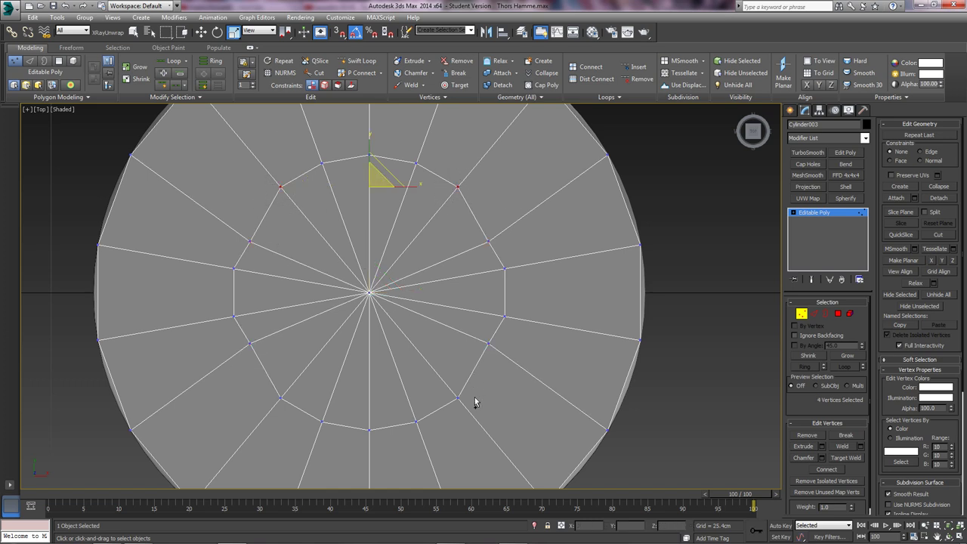
{"action": "left_click_drag", "start_coordinate": [455, 392], "coordinate": [452, 388], "text": "ctrl"}
{"action": "left_click_drag", "start_coordinate": [270, 403], "coordinate": [289, 388], "text": "ctrl"}
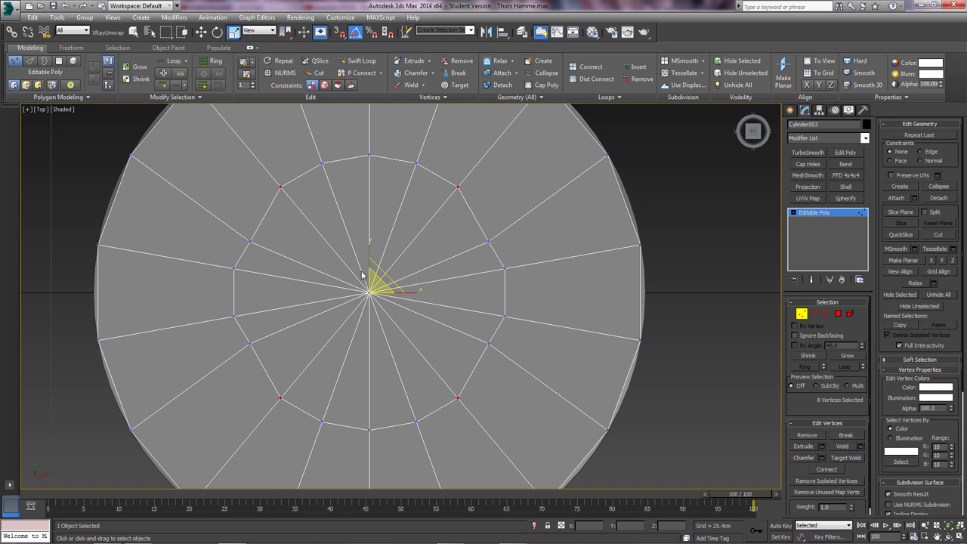
{"action": "left_click_drag", "start_coordinate": [363, 275], "coordinate": [369, 293]}
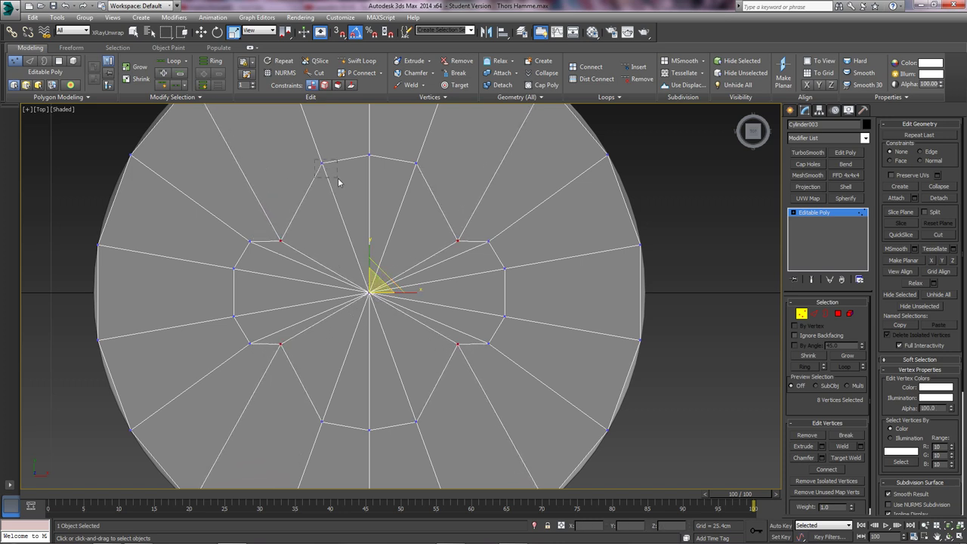
Scale the four inner-ring vertices beside the vertical centreline along Y to align them with the two straight rows
{"action": "left_click_drag", "start_coordinate": [338, 182], "coordinate": [339, 183]}
{"action": "left_click_drag", "start_coordinate": [408, 155], "coordinate": [423, 171], "text": "ctrl"}
{"action": "left_click_drag", "start_coordinate": [408, 413], "coordinate": [423, 429], "text": "ctrl"}
{"action": "left_click_drag", "start_coordinate": [314, 413], "coordinate": [329, 429], "text": "ctrl"}
{"action": "left_click_drag", "start_coordinate": [382, 287], "coordinate": [378, 306]}
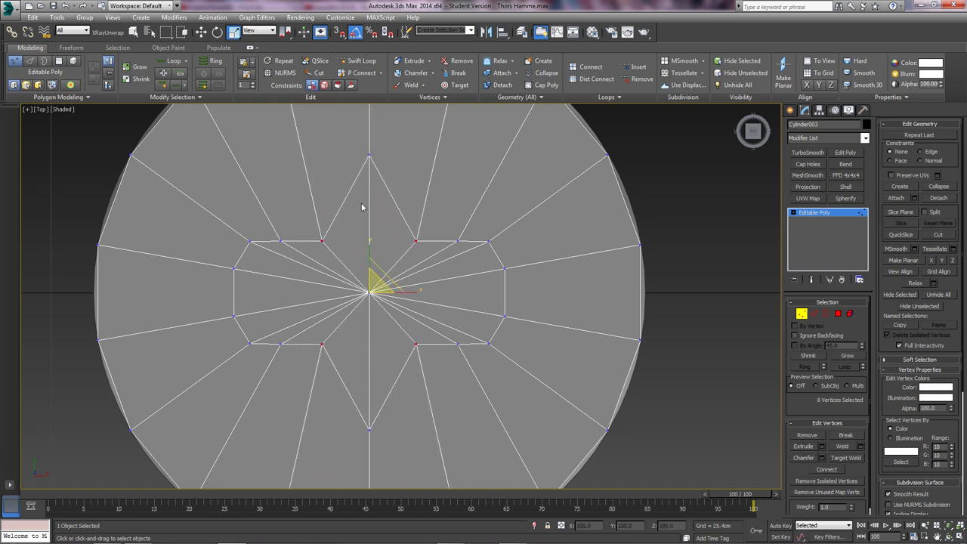
Scale the topmost and bottommost inner vertices along Y and the end pairs along X to complete a rectangle
{"action": "left_click_drag", "start_coordinate": [362, 140], "coordinate": [382, 172]}
{"action": "left_click_drag", "start_coordinate": [390, 460], "coordinate": [359, 407], "text": "ctrl"}
{"action": "left_click_drag", "start_coordinate": [366, 251], "coordinate": [367, 313]}
{"action": "left_click_drag", "start_coordinate": [223, 265], "coordinate": [252, 327]}
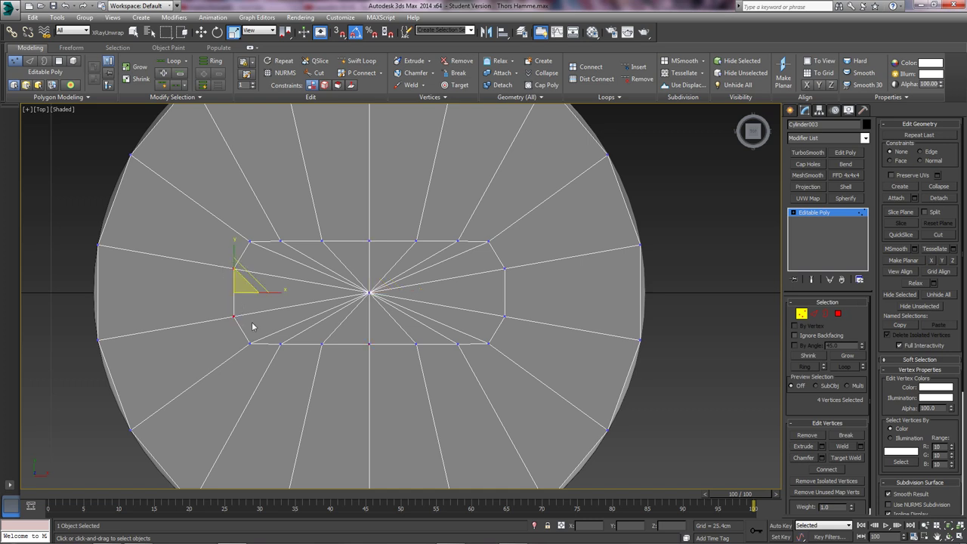
{"action": "left_click_drag", "start_coordinate": [406, 289], "coordinate": [403, 290]}
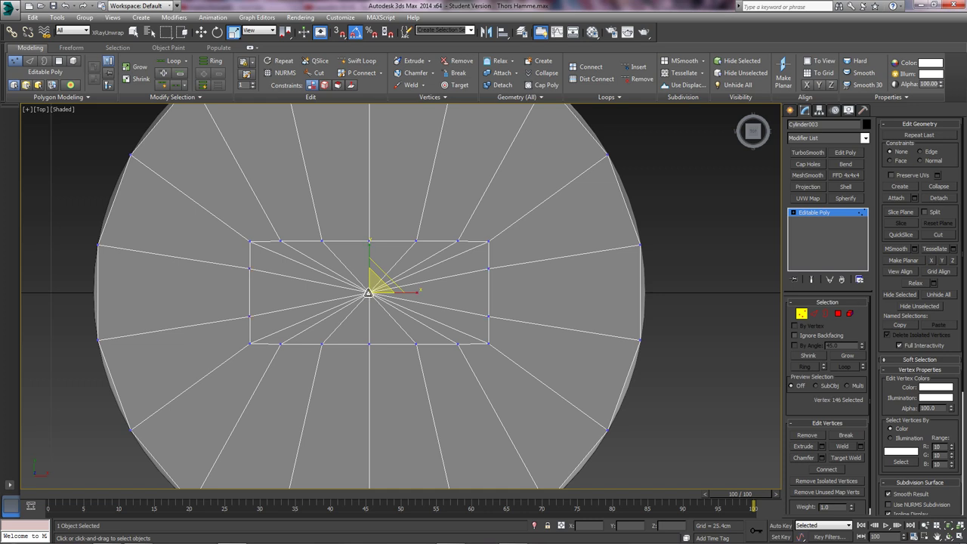
Delete the cap's centre vertex and select the border of the rectangular opening
{"action": "key", "text": "q"}
{"action": "key", "text": "Delete"}
{"action": "scroll", "coordinate": [604, 321], "scroll_direction": "down", "scroll_amount": 3}
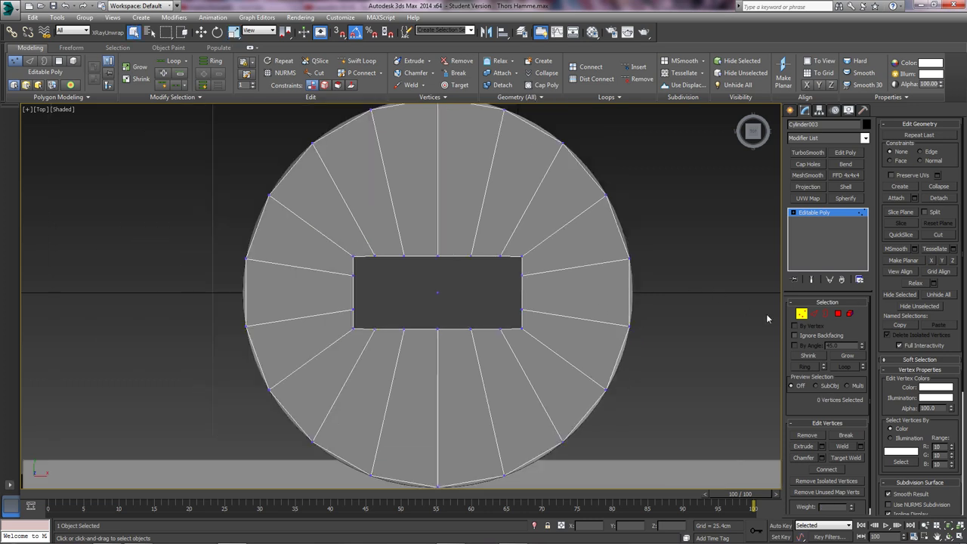
{"action": "left_click", "coordinate": [825, 313]}
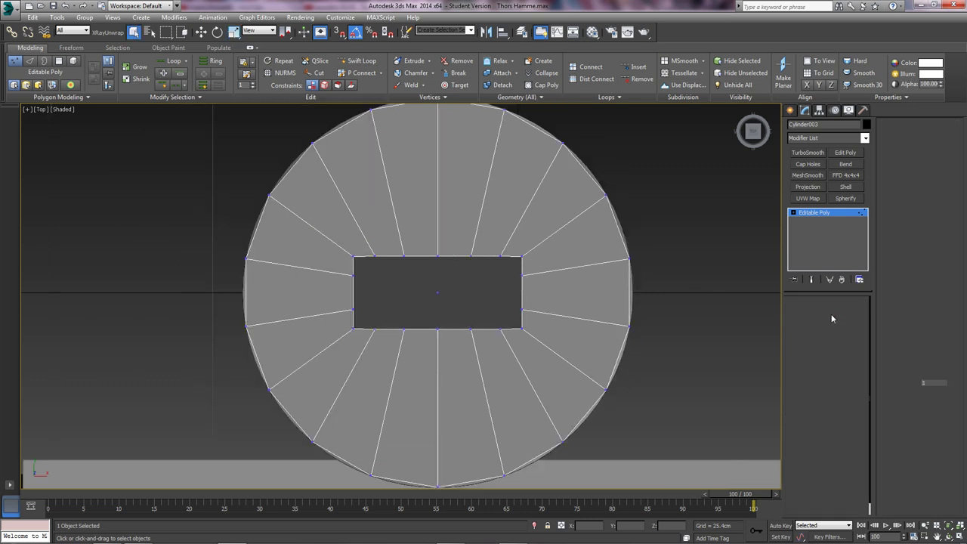
{"action": "left_click", "coordinate": [494, 257]}
{"action": "scroll", "coordinate": [486, 260], "scroll_direction": "up", "scroll_amount": 5}
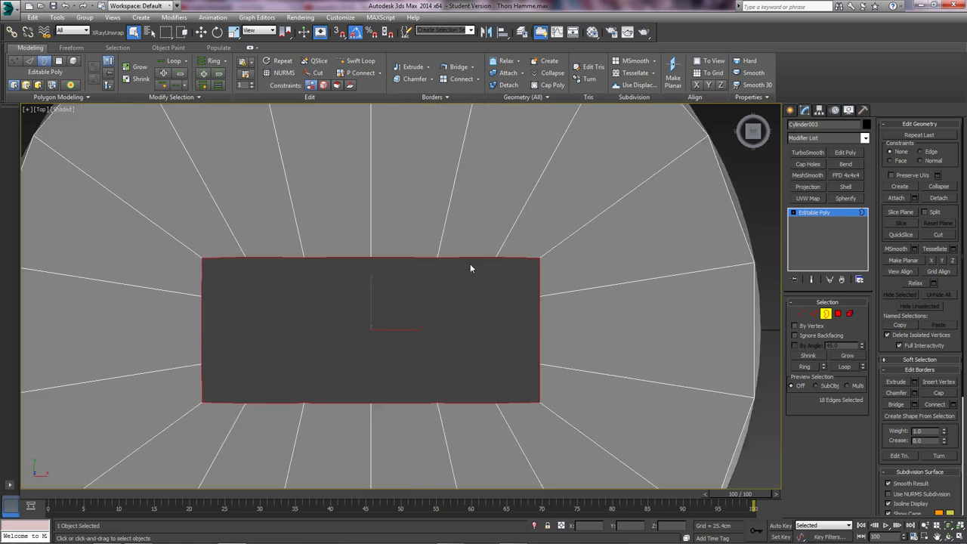
{"action": "key", "text": "w"}
{"action": "key", "text": "r"}
{"action": "scroll", "coordinate": [385, 321], "scroll_direction": "up", "scroll_amount": 3}
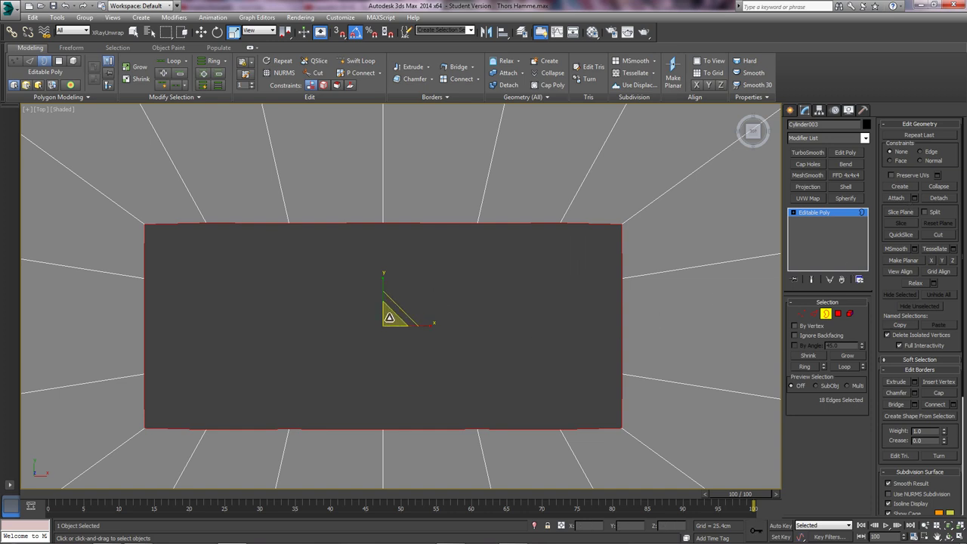
{"action": "left_click_drag", "start_coordinate": [389, 319], "coordinate": [388, 321], "text": "shift"}
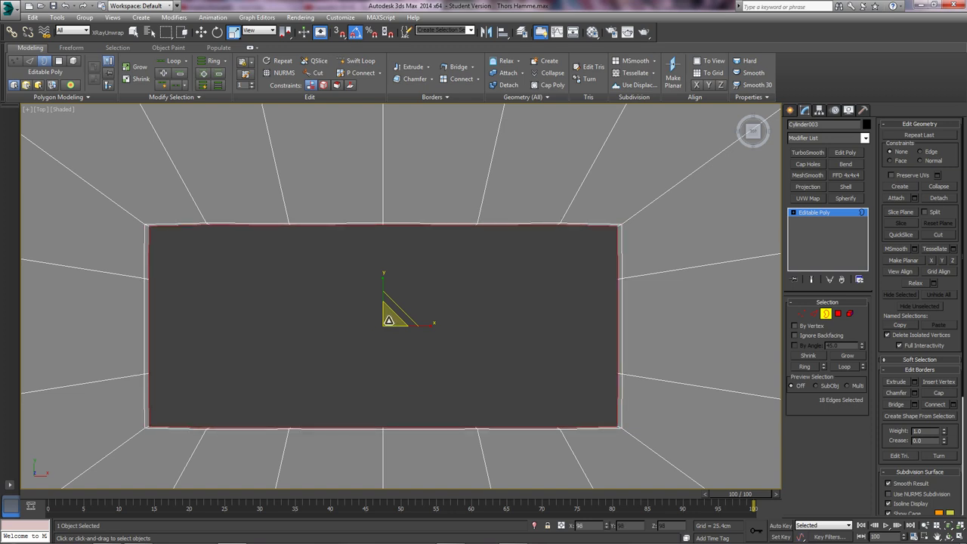
{"action": "key", "text": "ctrl+z"}
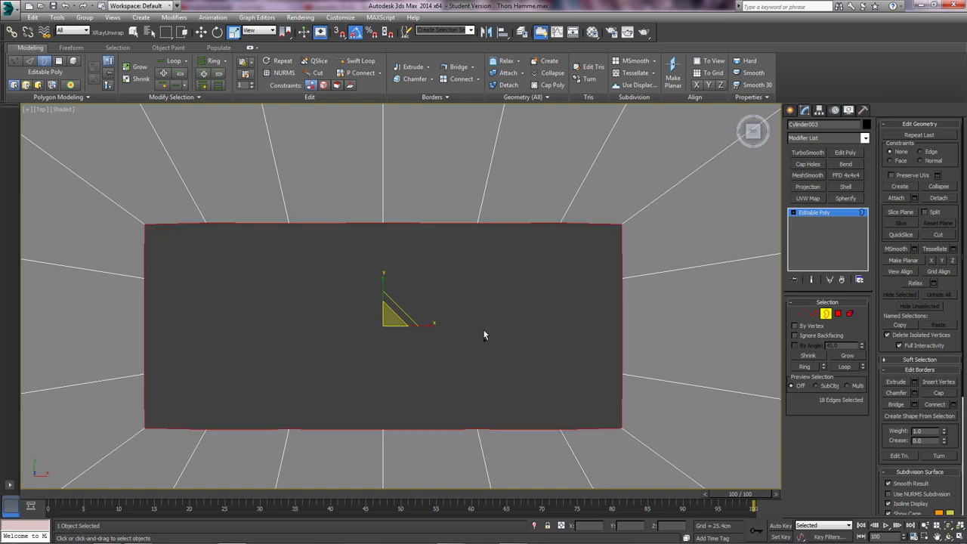
Cap the rectangular opening and select the polygon that fills it
{"action": "left_click", "coordinate": [938, 393]}
{"action": "left_click", "coordinate": [837, 314]}
{"action": "left_click", "coordinate": [590, 285]}
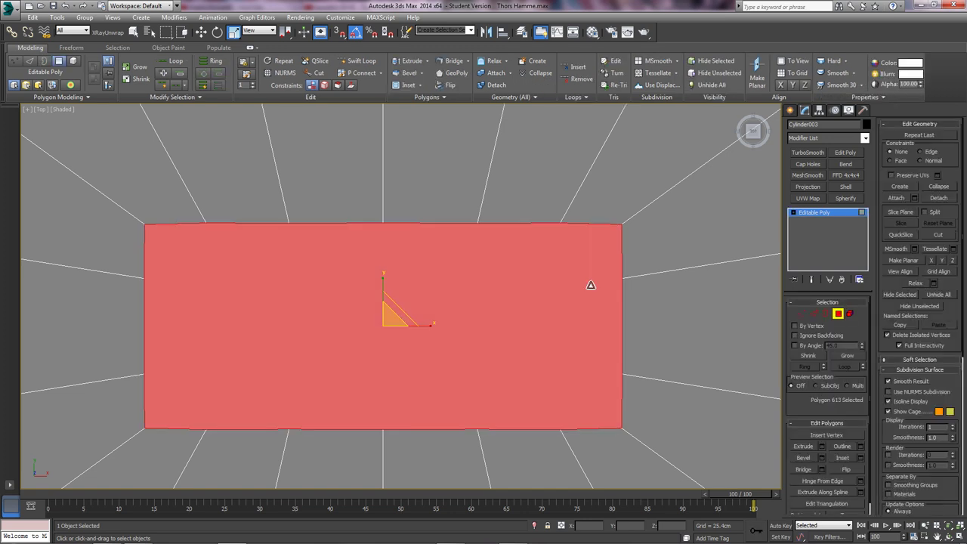
{"action": "left_click", "coordinate": [860, 458]}
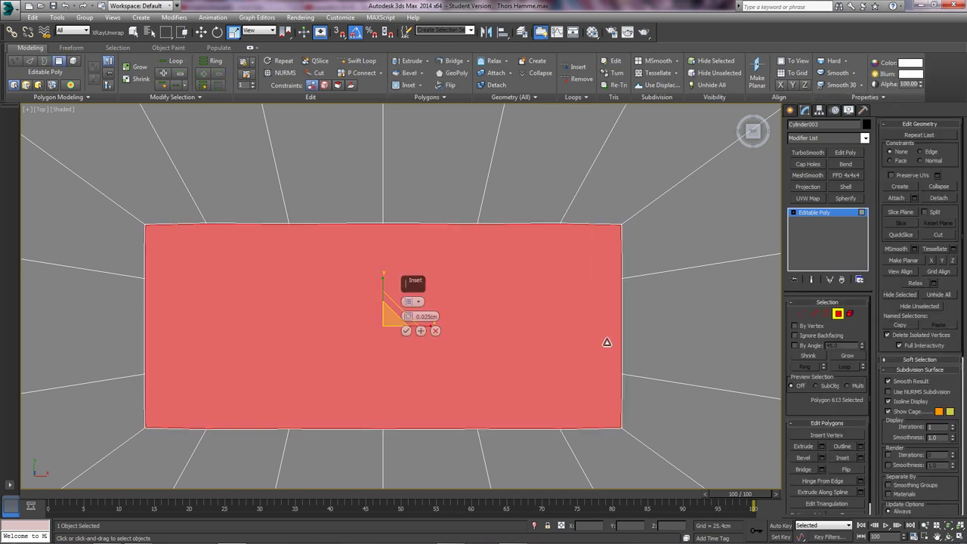
{"action": "left_click", "coordinate": [406, 331]}
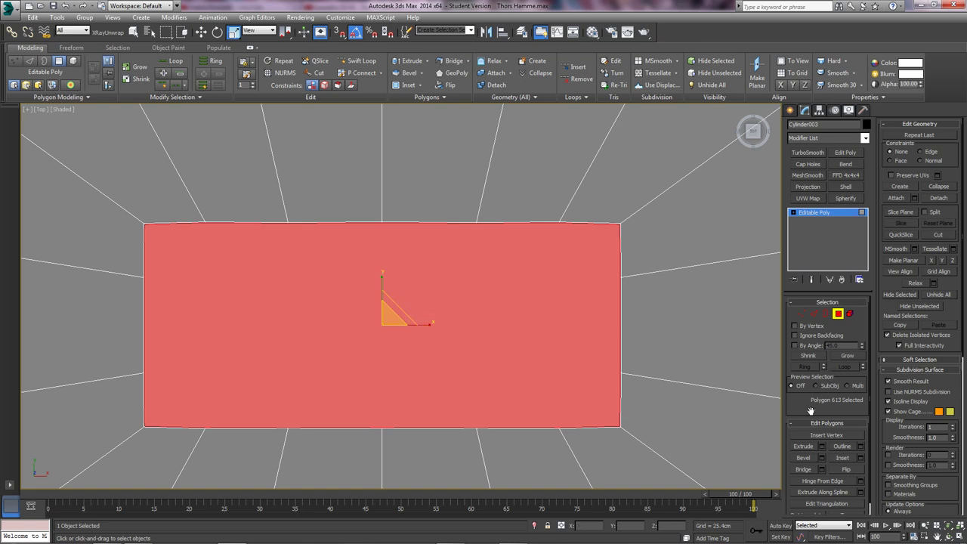
{"action": "middle_click_drag", "start_coordinate": [518, 330], "coordinate": [554, 257], "text": "alt"}
{"action": "scroll", "coordinate": [576, 274], "scroll_direction": "up", "scroll_amount": 6}
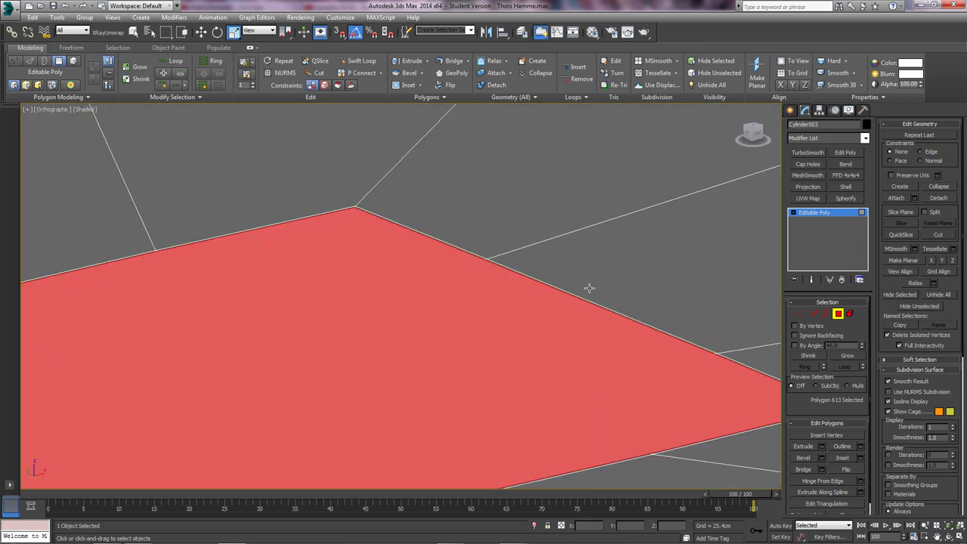
{"action": "left_click", "coordinate": [821, 446]}
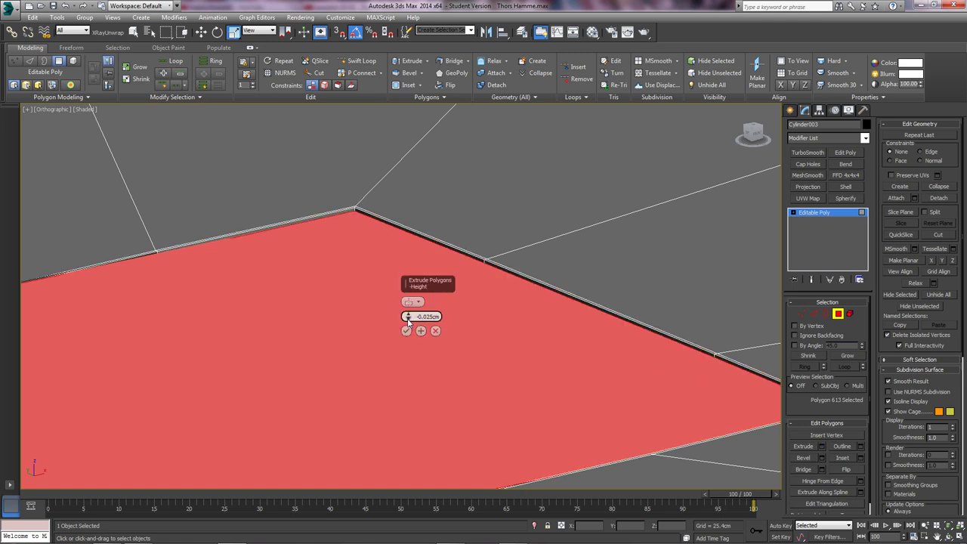
{"action": "left_click_drag", "start_coordinate": [407, 321], "coordinate": [412, 372]}
{"action": "scroll", "coordinate": [268, 325], "scroll_direction": "down", "scroll_amount": 3}
{"action": "middle_click_drag", "start_coordinate": [267, 325], "coordinate": [492, 283]}
{"action": "left_click", "coordinate": [436, 332]}
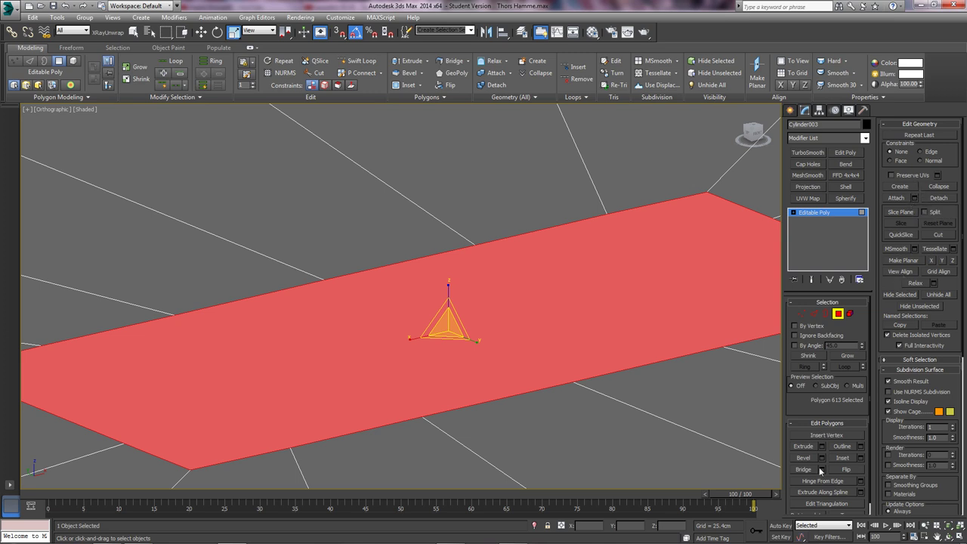
Inset the rectangular polygon by 0.025 cm
{"action": "left_click", "coordinate": [859, 459]}
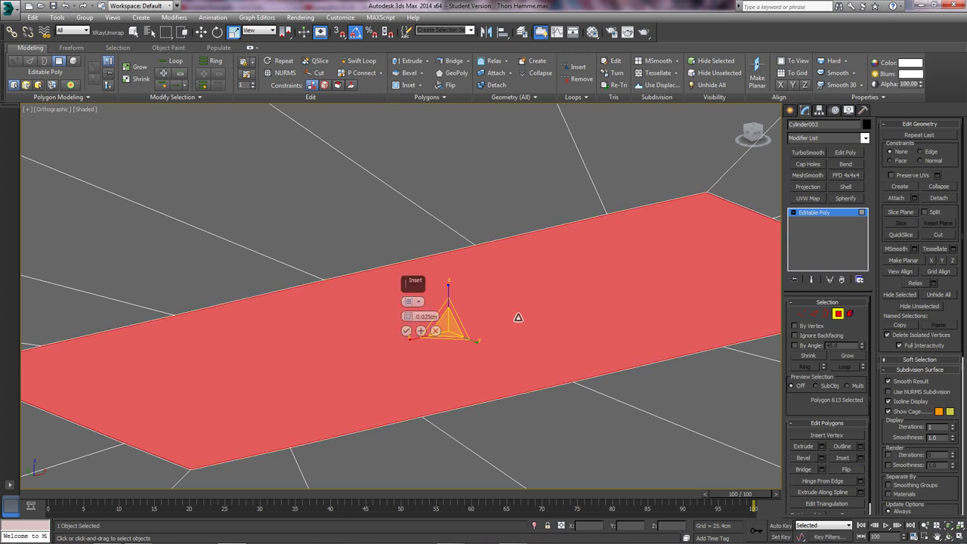
{"action": "left_click", "coordinate": [406, 332]}
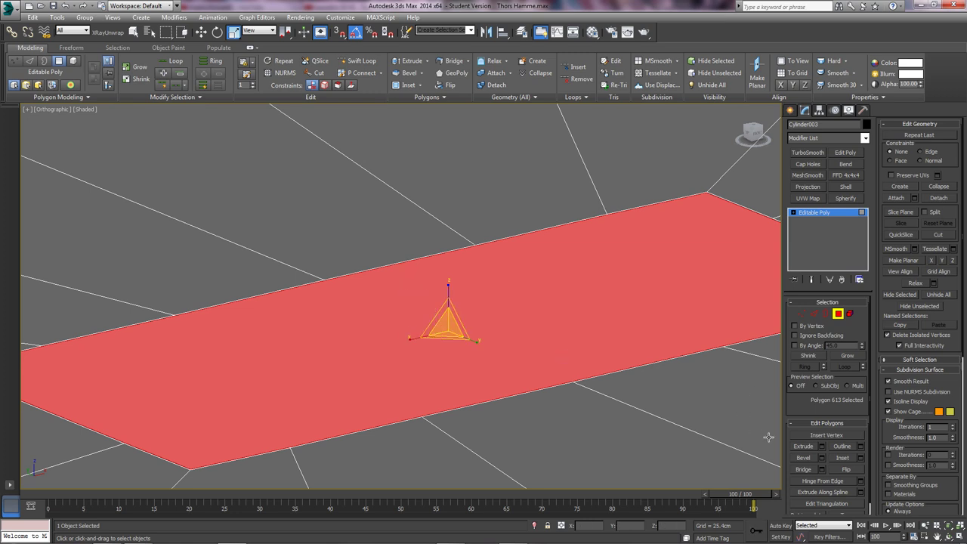
{"action": "left_click", "coordinate": [821, 446]}
{"action": "left_click_drag", "start_coordinate": [408, 317], "coordinate": [446, 385]}
{"action": "left_click", "coordinate": [435, 330]}
Move the inset polygon down along Z to 388.726 cm to form a rectangular recess in the cap
{"action": "key", "text": "w"}
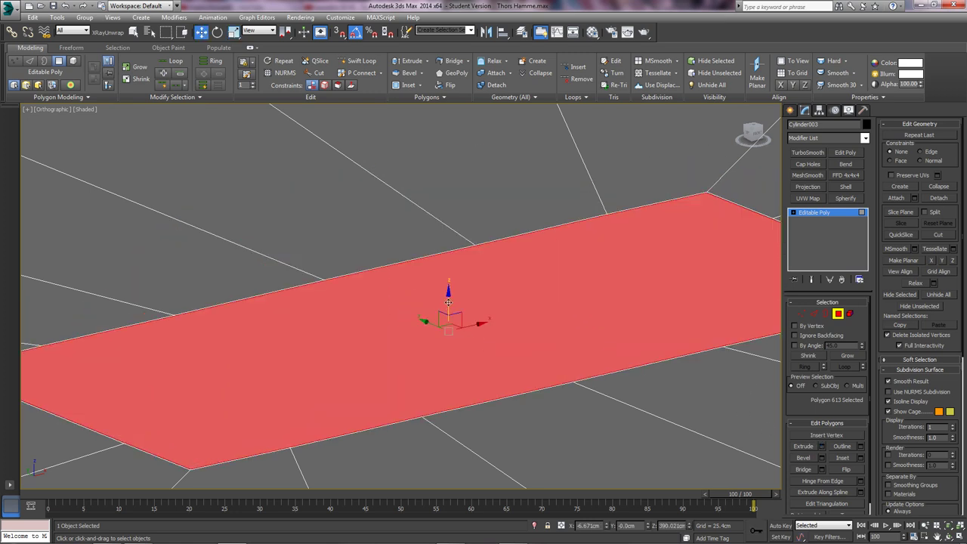
{"action": "middle_click_drag", "start_coordinate": [457, 325], "coordinate": [436, 219], "text": "alt"}
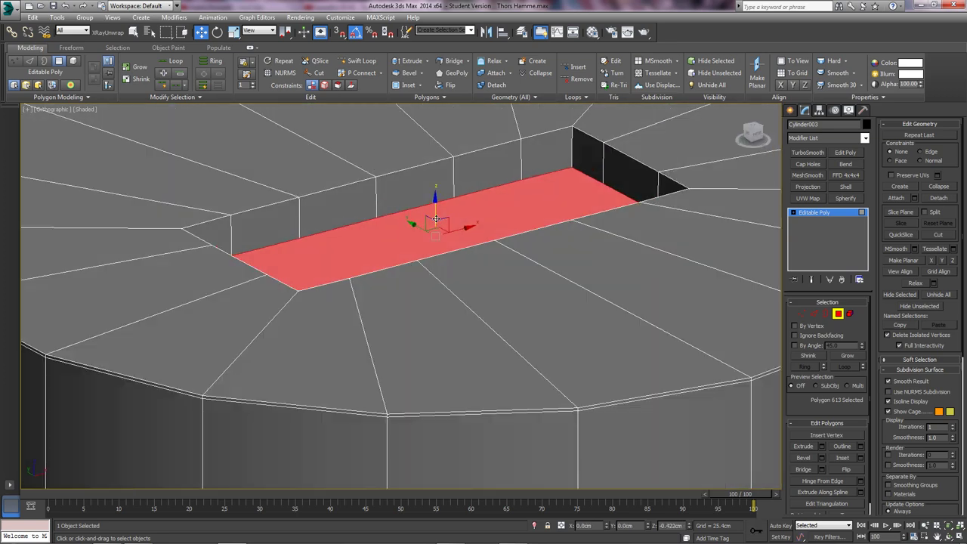
{"action": "left_click", "coordinate": [820, 448]}
{"action": "middle_click_drag", "start_coordinate": [447, 220], "coordinate": [490, 269]}
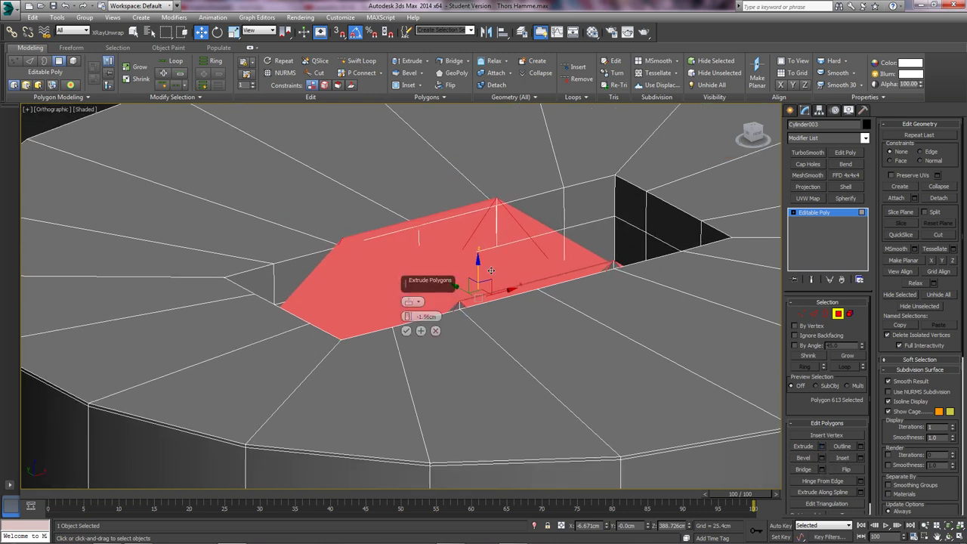
{"action": "right_click", "coordinate": [408, 317]}
{"action": "left_click_drag", "start_coordinate": [407, 316], "coordinate": [407, 316]}
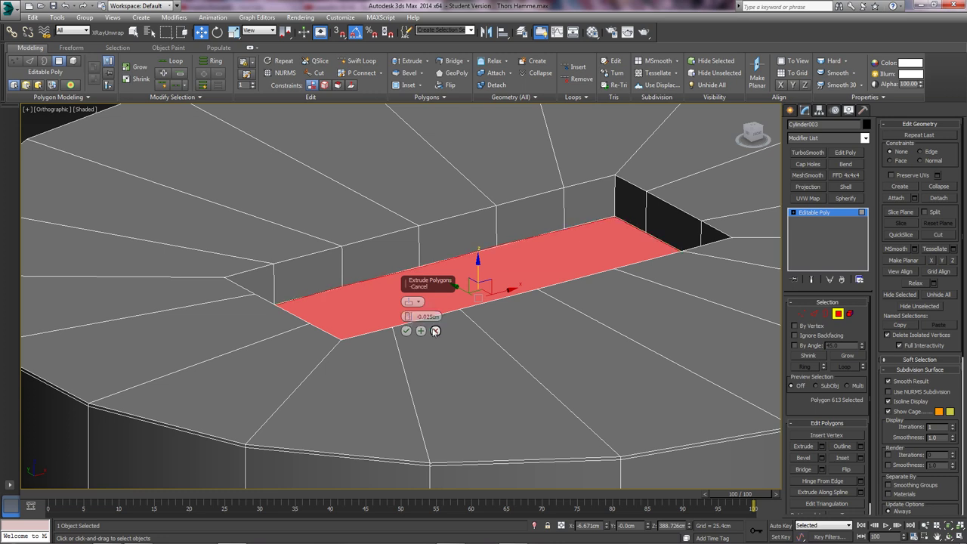
{"action": "left_click", "coordinate": [435, 331]}
Connect the ring of vertical edges on the recess walls with 2 segments, pinch 96 and slide 0
{"action": "scroll", "coordinate": [439, 320], "scroll_direction": "up", "scroll_amount": 5}
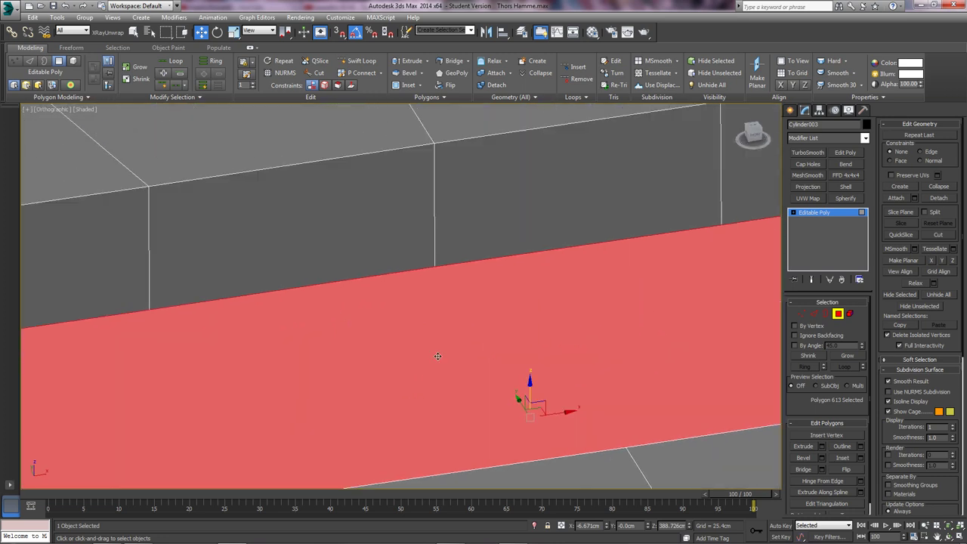
{"action": "left_click", "coordinate": [814, 314]}
{"action": "left_click", "coordinate": [434, 187]}
{"action": "middle_click_drag", "start_coordinate": [529, 184], "coordinate": [445, 255]}
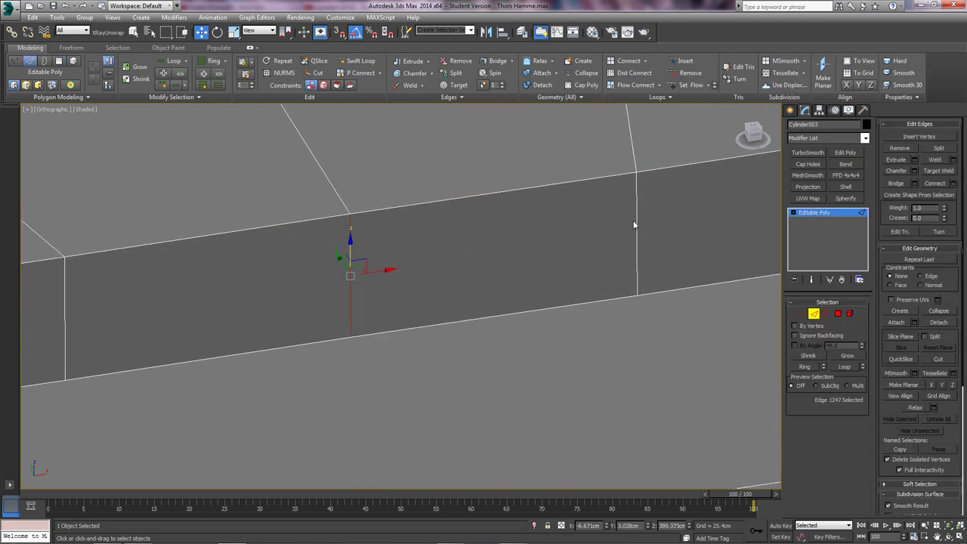
{"action": "left_click", "coordinate": [635, 223], "text": "shift"}
{"action": "left_click", "coordinate": [952, 182]}
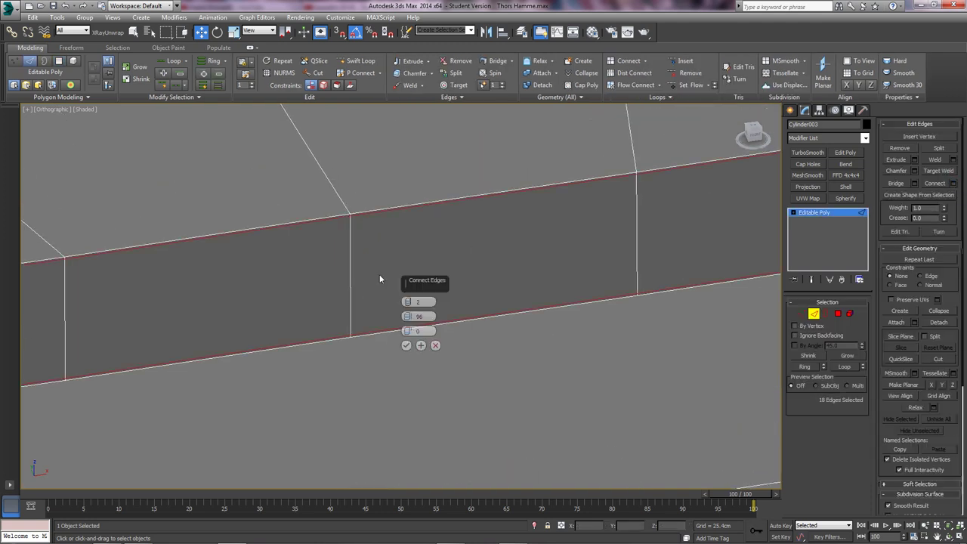
{"action": "left_click", "coordinate": [408, 347]}
Connect the ring of radial edges on the end cap with 2 segments, pinch 99 and slide 0
{"action": "left_click", "coordinate": [337, 200]}
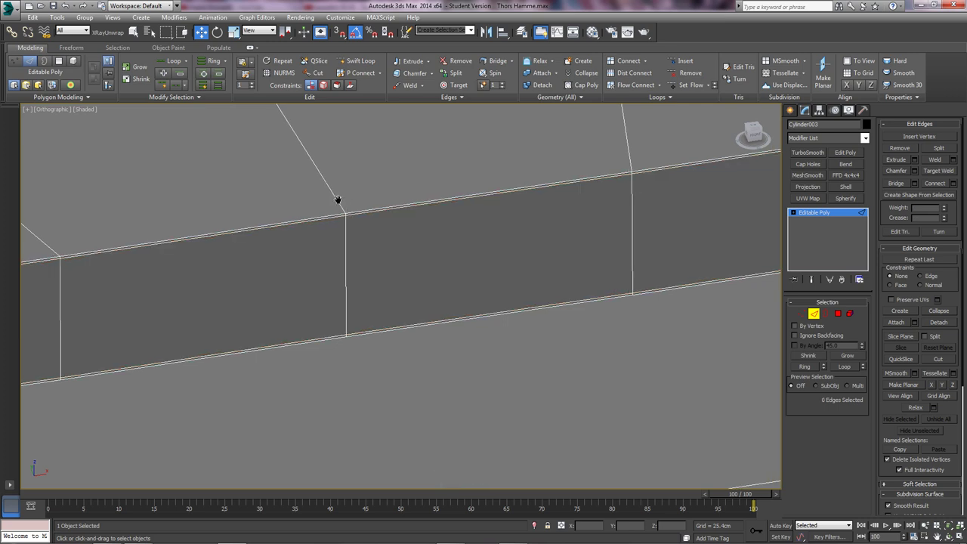
{"action": "scroll", "coordinate": [357, 203], "scroll_direction": "down", "scroll_amount": 6}
{"action": "middle_click_drag", "start_coordinate": [396, 209], "coordinate": [383, 235], "text": "alt"}
{"action": "left_click", "coordinate": [301, 224]}
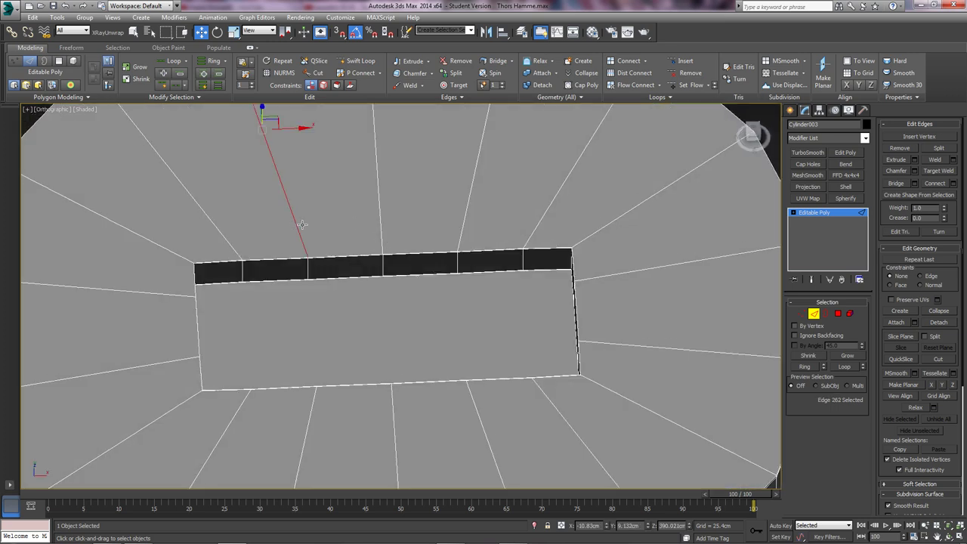
{"action": "left_click", "coordinate": [377, 226], "text": "shift"}
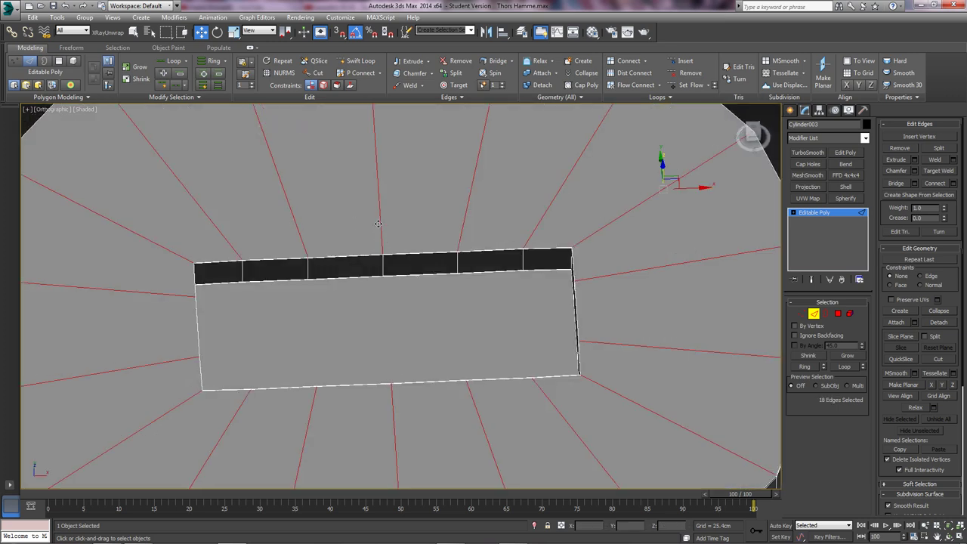
{"action": "scroll", "coordinate": [402, 195], "scroll_direction": "down", "scroll_amount": 2}
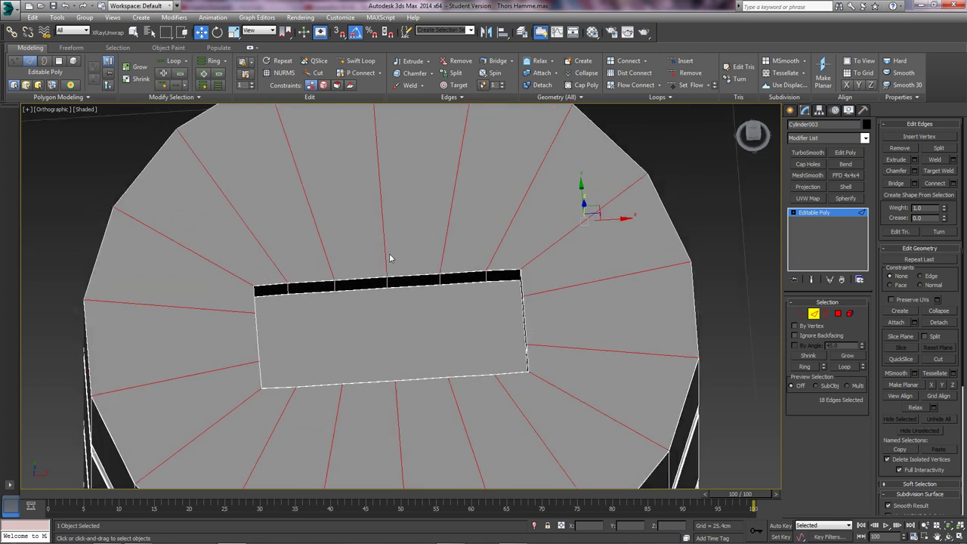
{"action": "left_click", "coordinate": [952, 183]}
{"action": "scroll", "coordinate": [380, 325], "scroll_direction": "up", "scroll_amount": 3}
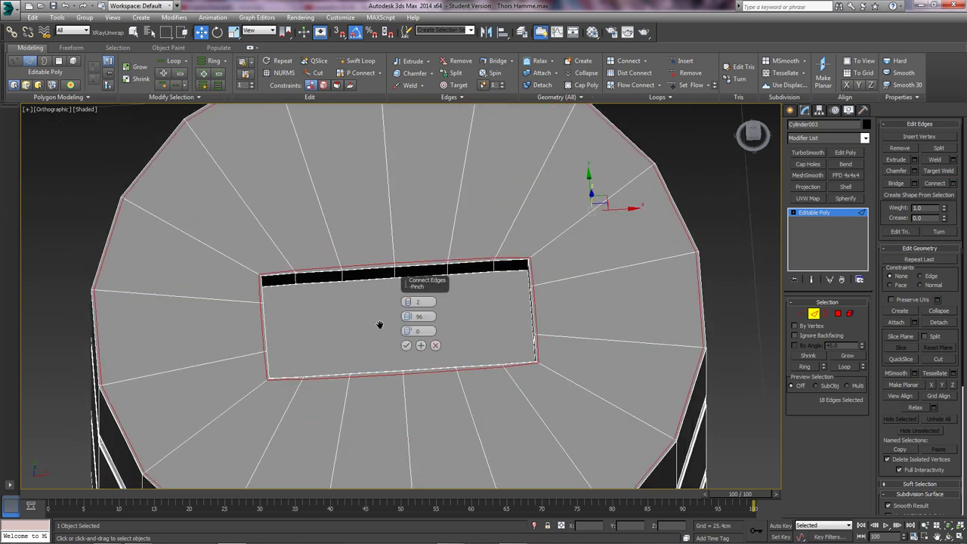
{"action": "left_click_drag", "start_coordinate": [407, 317], "coordinate": [401, 271]}
{"action": "mouse_move", "coordinate": [244, 319]}
{"action": "middle_mouse_down"}
{"action": "mouse_move", "coordinate": [339, 332]}
{"action": "mouse_move", "coordinate": [251, 319]}
{"action": "middle_mouse_up"}
{"action": "left_click_drag", "start_coordinate": [408, 316], "coordinate": [401, 215]}
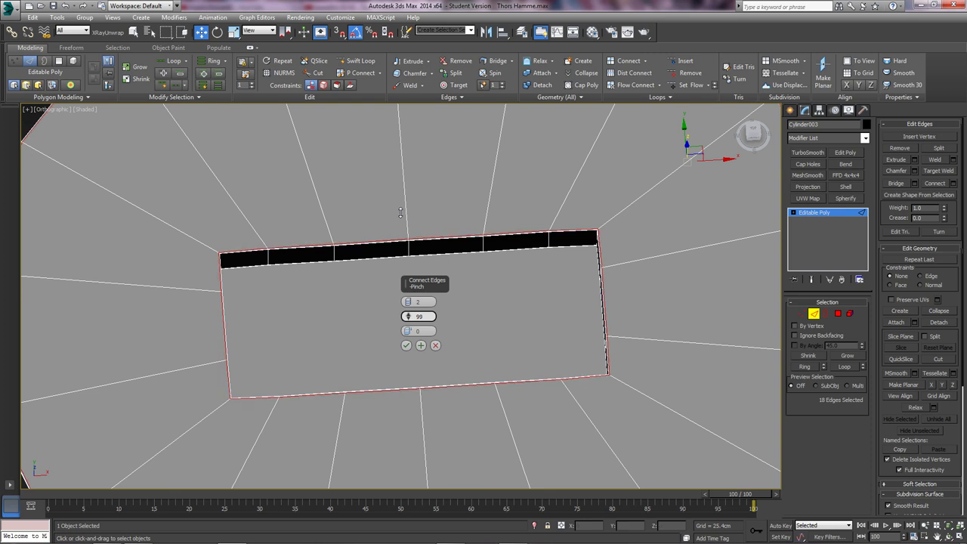
{"action": "left_click", "coordinate": [405, 346]}
{"action": "scroll", "coordinate": [410, 323], "scroll_direction": "down", "scroll_amount": 3}
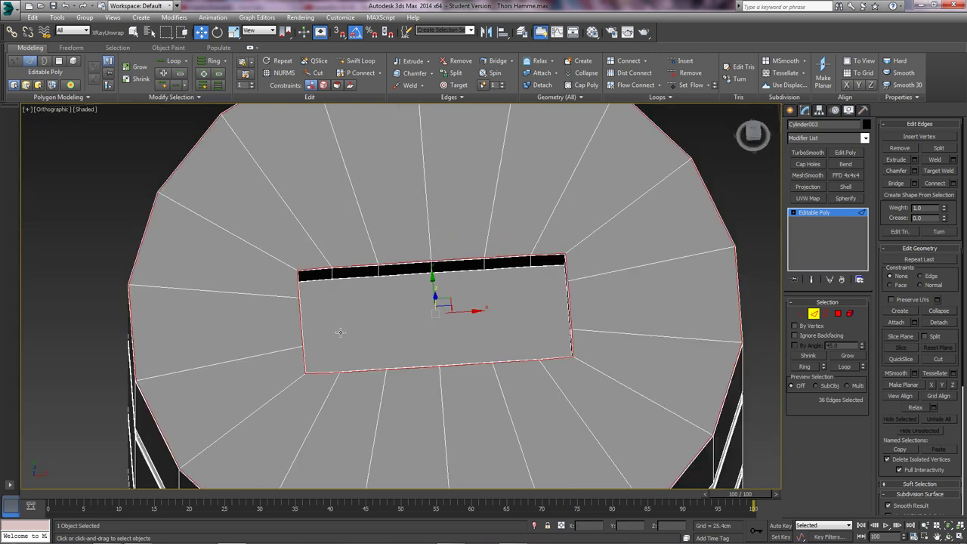
Inset the recess floor polygon by 0.025 cm
{"action": "middle_click_drag", "start_coordinate": [339, 333], "coordinate": [330, 300]}
{"action": "scroll", "coordinate": [330, 300], "scroll_direction": "up", "scroll_amount": 3}
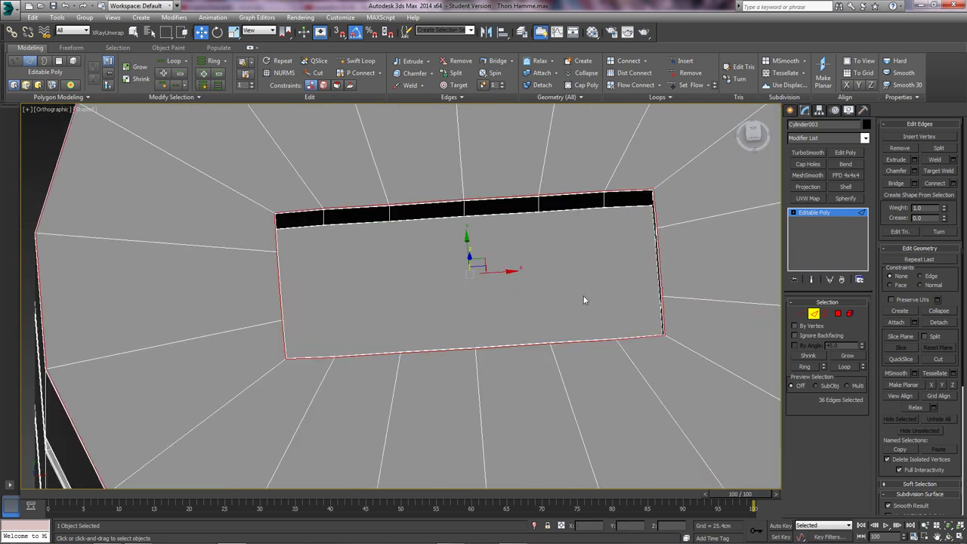
{"action": "middle_click_drag", "start_coordinate": [583, 299], "coordinate": [560, 324], "text": "alt"}
{"action": "left_click", "coordinate": [838, 313]}
{"action": "scroll", "coordinate": [560, 262], "scroll_direction": "up", "scroll_amount": 10}
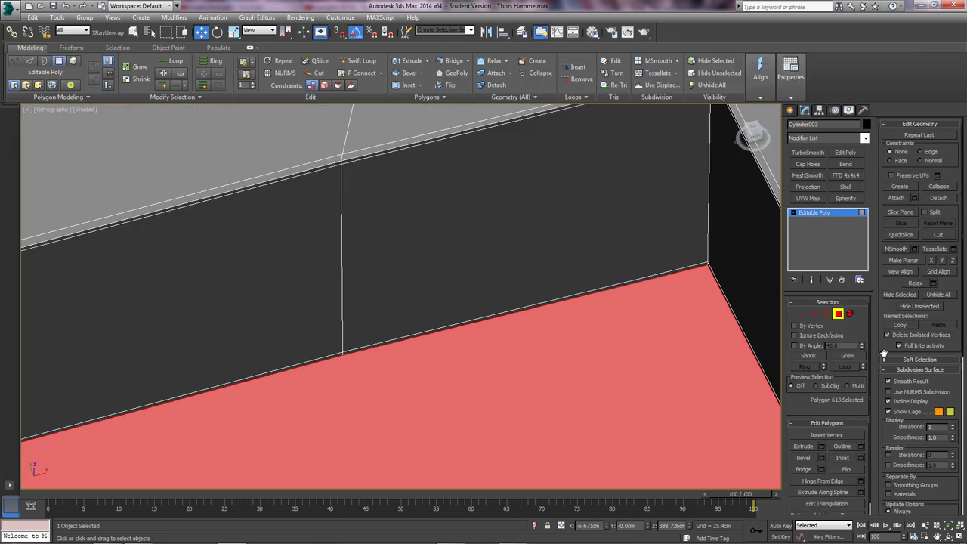
{"action": "left_click", "coordinate": [860, 457]}
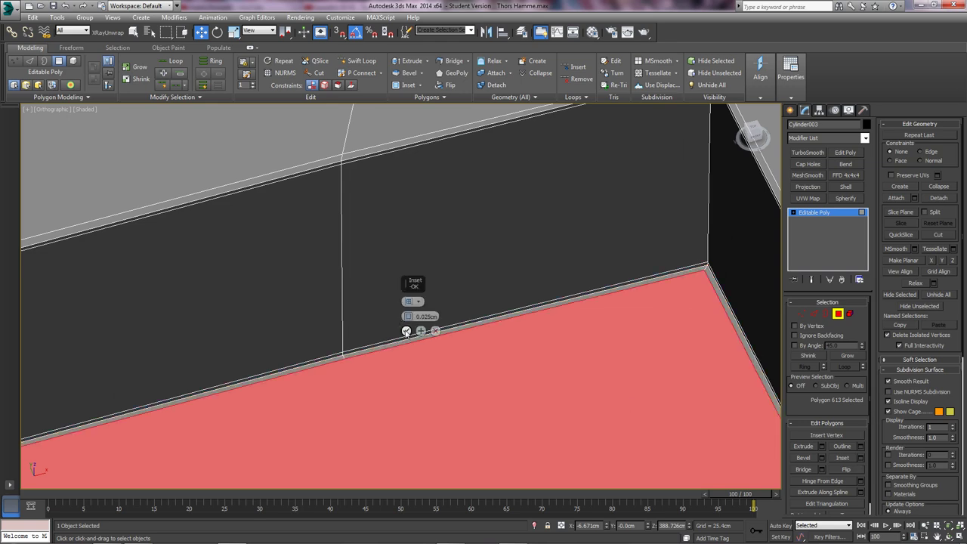
{"action": "left_click", "coordinate": [405, 332]}
Leave polygon editing, switch to a perspective view and add a TurboSmooth modifier with 2 iterations to the cylinder
{"action": "scroll", "coordinate": [445, 214], "scroll_direction": "down", "scroll_amount": 12}
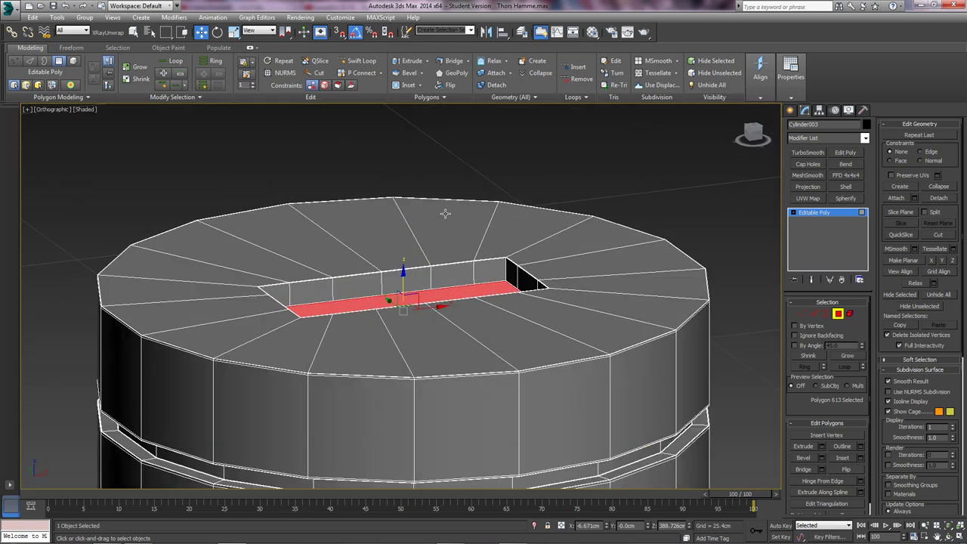
{"action": "scroll", "coordinate": [438, 228], "scroll_direction": "up", "scroll_amount": 4}
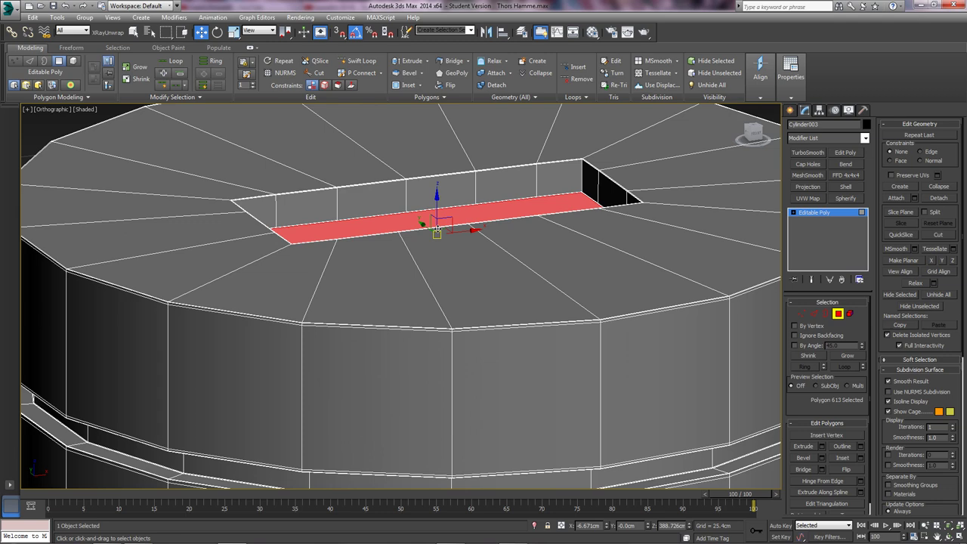
{"action": "left_click", "coordinate": [839, 314]}
{"action": "scroll", "coordinate": [589, 288], "scroll_direction": "down", "scroll_amount": 5}
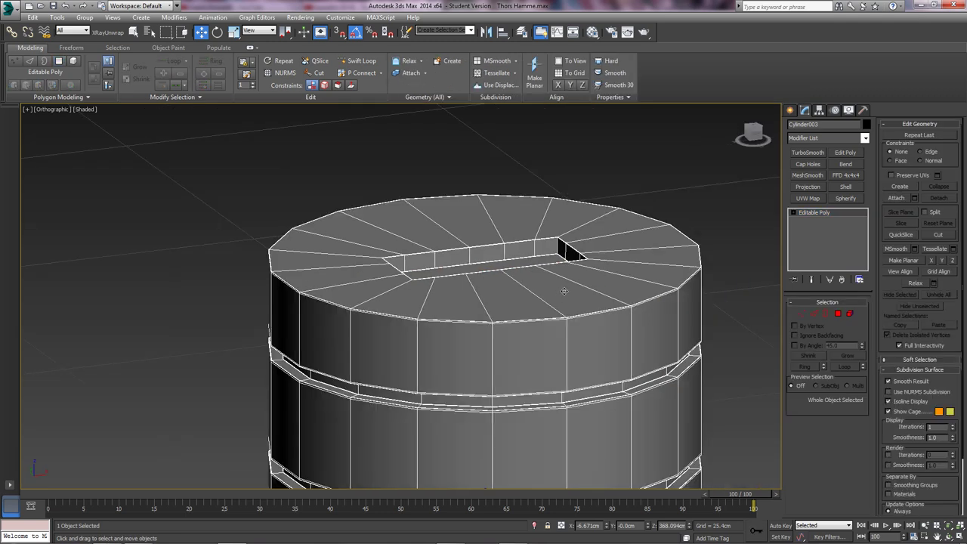
{"action": "key", "text": "p"}
{"action": "scroll", "coordinate": [605, 242], "scroll_direction": "up", "scroll_amount": 5}
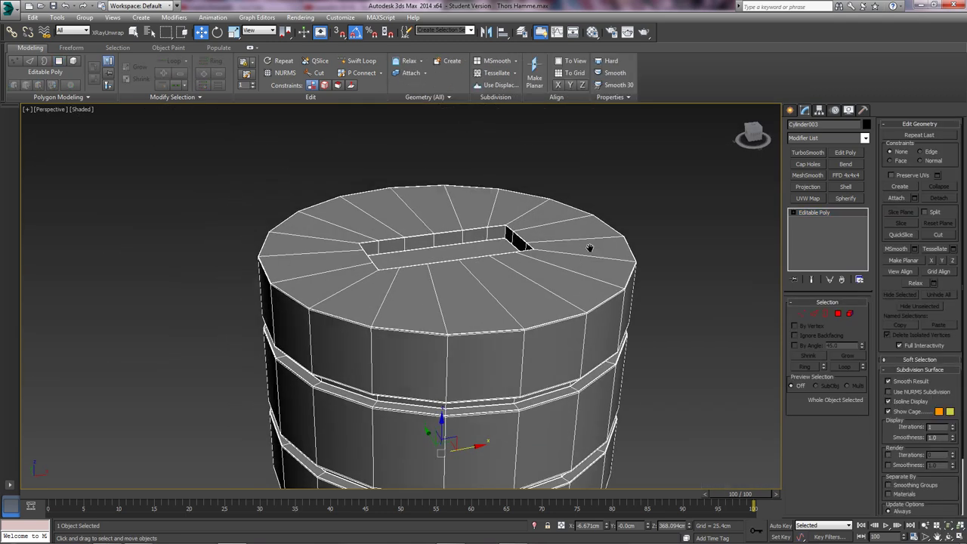
{"action": "left_click", "coordinate": [800, 153]}
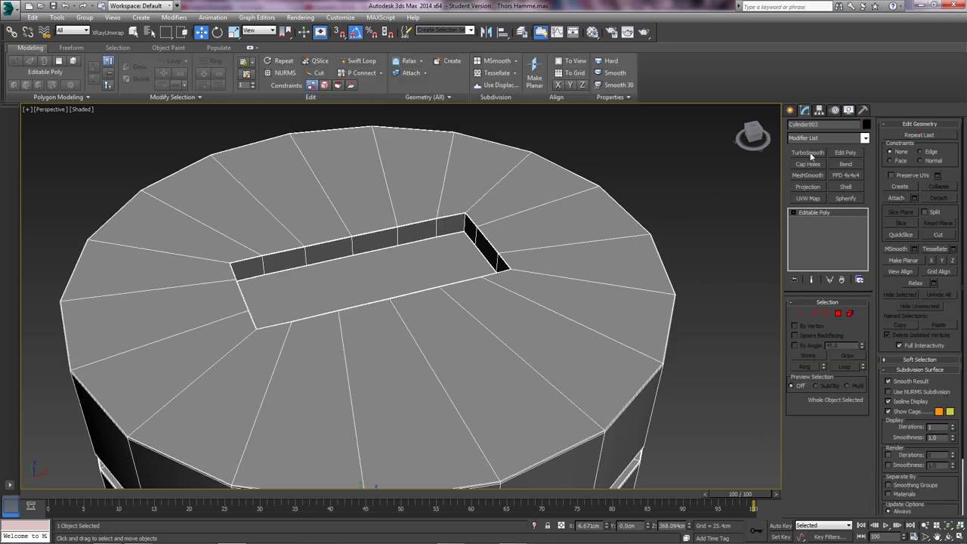
{"action": "left_click", "coordinate": [861, 318]}
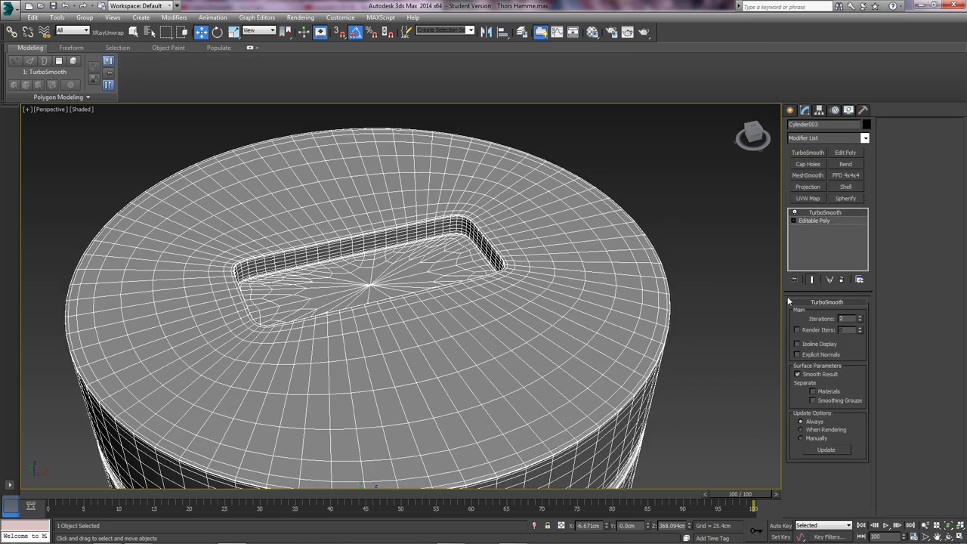
Compare the smoothed recess corners with the unsmoothed Editable Poly mesh beneath the TurboSmooth modifier
{"action": "left_click", "coordinate": [725, 308]}
{"action": "middle_click_drag", "start_coordinate": [436, 343], "coordinate": [487, 361], "text": "alt"}
{"action": "mouse_move", "coordinate": [445, 244]}
{"action": "middle_mouse_down", "text": "alt"}
{"action": "mouse_move", "coordinate": [427, 285]}
{"action": "mouse_move", "coordinate": [430, 237]}
{"action": "middle_mouse_up", "text": "alt"}
{"action": "scroll", "coordinate": [430, 237], "scroll_direction": "up", "scroll_amount": 3}
{"action": "middle_click_drag", "start_coordinate": [467, 186], "coordinate": [455, 237]}
{"action": "left_click", "coordinate": [455, 237]}
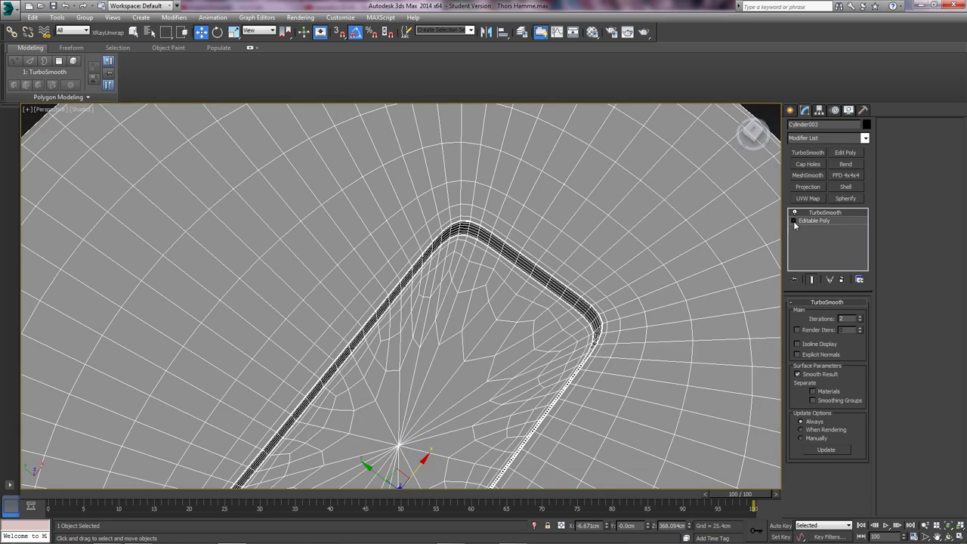
{"action": "left_click", "coordinate": [820, 220]}
{"action": "scroll", "coordinate": [459, 259], "scroll_direction": "up", "scroll_amount": 8}
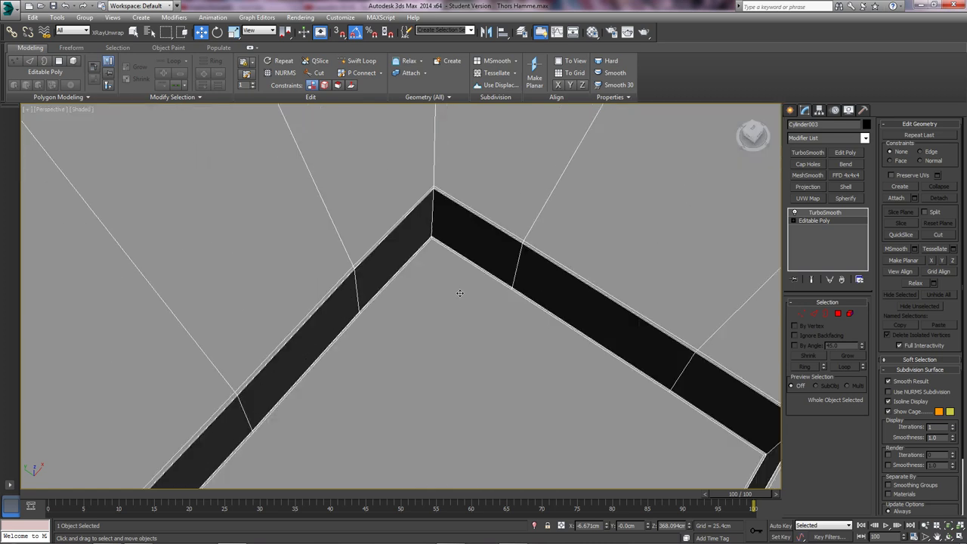
{"action": "middle_click_drag", "start_coordinate": [447, 314], "coordinate": [447, 335]}
{"action": "scroll", "coordinate": [447, 334], "scroll_direction": "up", "scroll_amount": 2}
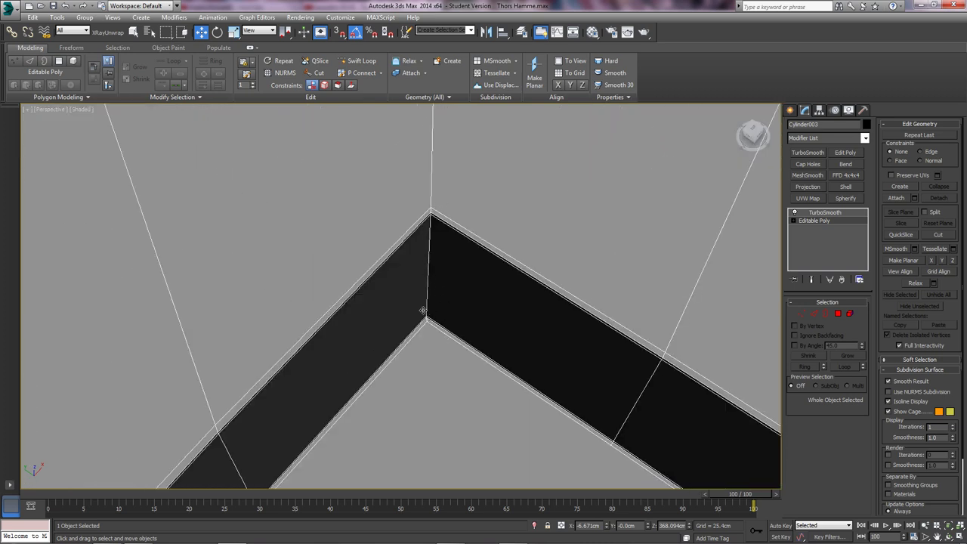
{"action": "scroll", "coordinate": [496, 303], "scroll_direction": "down", "scroll_amount": 3}
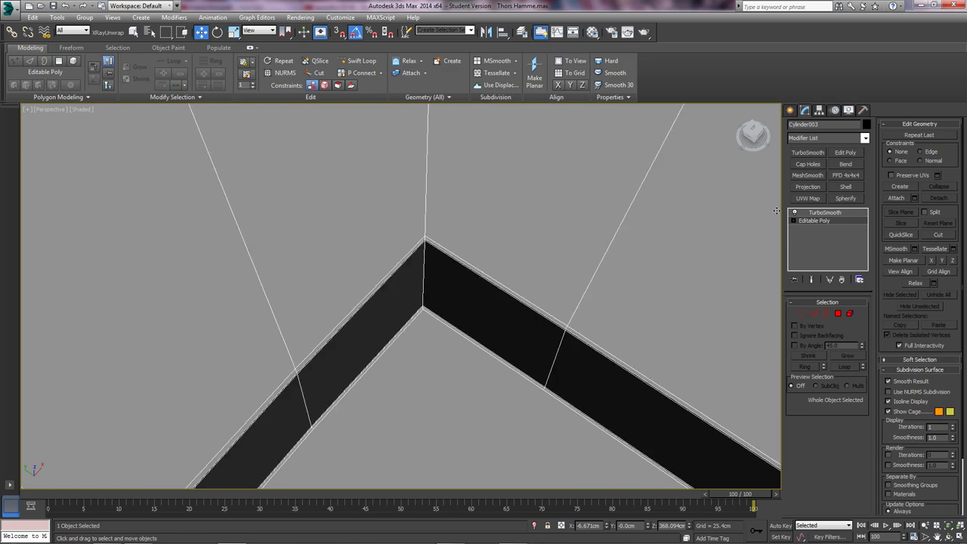
{"action": "left_click", "coordinate": [824, 212]}
{"action": "scroll", "coordinate": [458, 339], "scroll_direction": "up", "scroll_amount": 2}
{"action": "scroll", "coordinate": [457, 330], "scroll_direction": "down", "scroll_amount": 2}
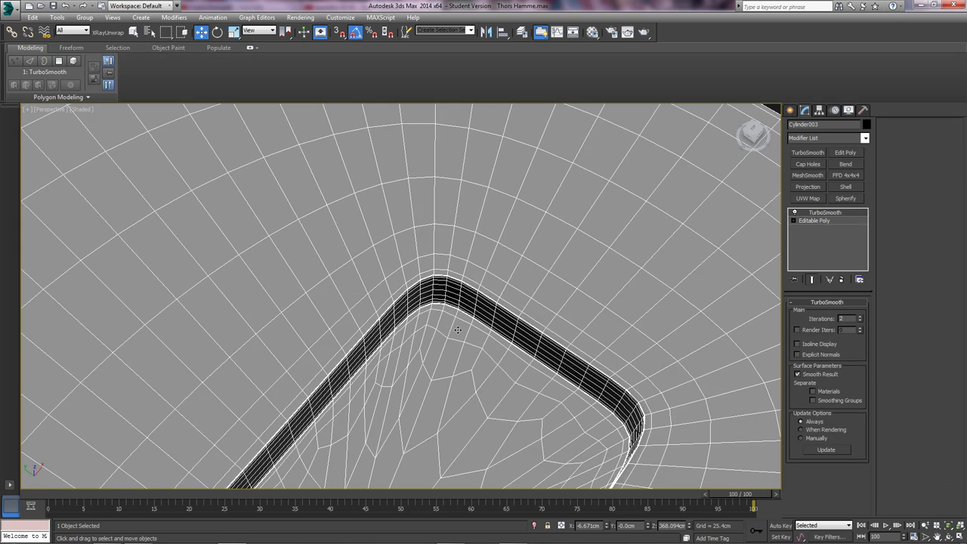
Deselect the cylinder and examine the smoothed cap and side bands without the wireframe
{"action": "scroll", "coordinate": [458, 330], "scroll_direction": "down", "scroll_amount": 4}
{"action": "middle_click_drag", "start_coordinate": [458, 330], "coordinate": [453, 302], "text": "alt"}
{"action": "middle_click_drag", "start_coordinate": [453, 333], "coordinate": [453, 287]}
{"action": "middle_click_drag", "start_coordinate": [453, 378], "coordinate": [453, 354], "text": "alt"}
{"action": "scroll", "coordinate": [453, 355], "scroll_direction": "down", "scroll_amount": 4}
{"action": "key", "text": "ctrl+d"}
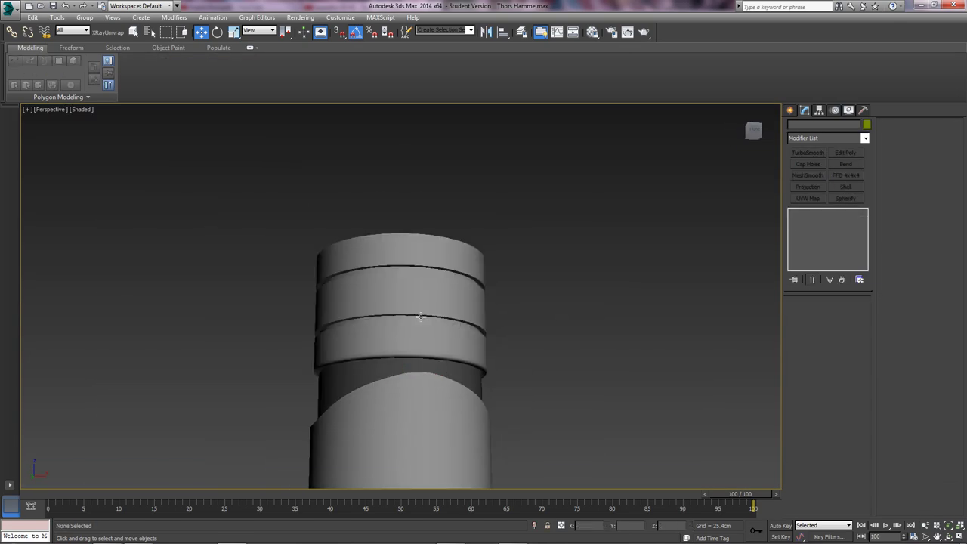
{"action": "middle_click_drag", "start_coordinate": [420, 317], "coordinate": [433, 360], "text": "alt"}
{"action": "scroll", "coordinate": [438, 282], "scroll_direction": "up", "scroll_amount": 3}
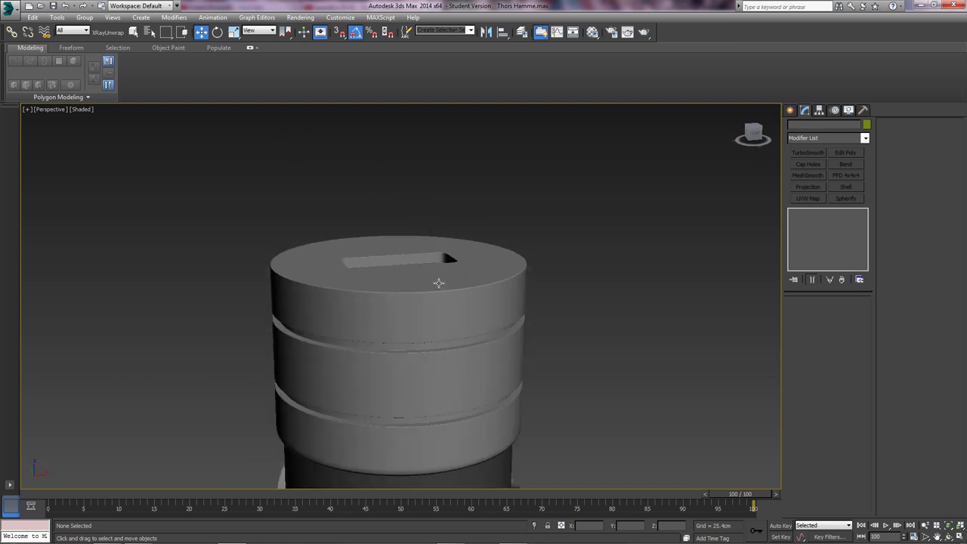
Try raising the vertices around the rectangular recess along Z with the smoothed end result shown
{"action": "left_click", "coordinate": [442, 285]}
{"action": "middle_click_drag", "start_coordinate": [455, 293], "coordinate": [475, 359]}
{"action": "left_click", "coordinate": [814, 219]}
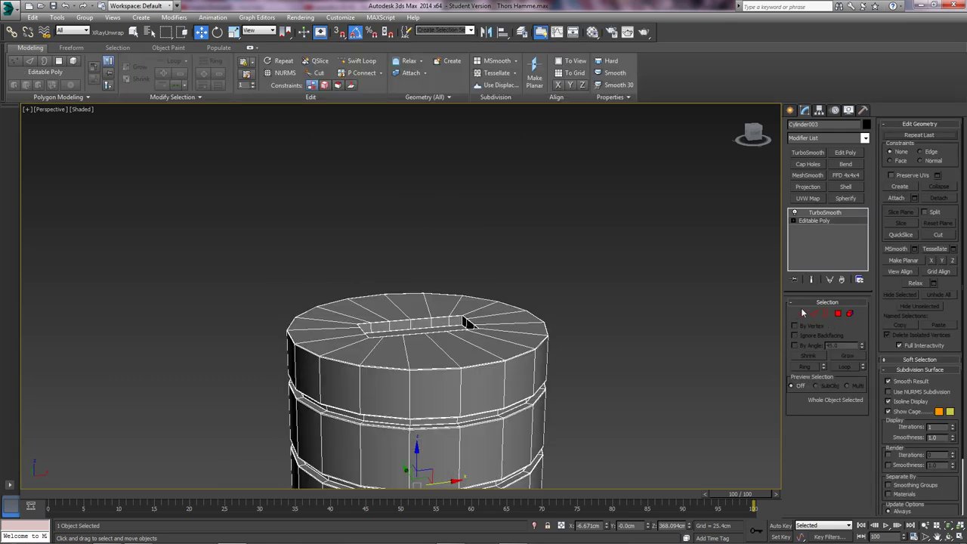
{"action": "key", "text": "1"}
{"action": "middle_click_drag", "start_coordinate": [373, 330], "coordinate": [375, 351], "text": "alt"}
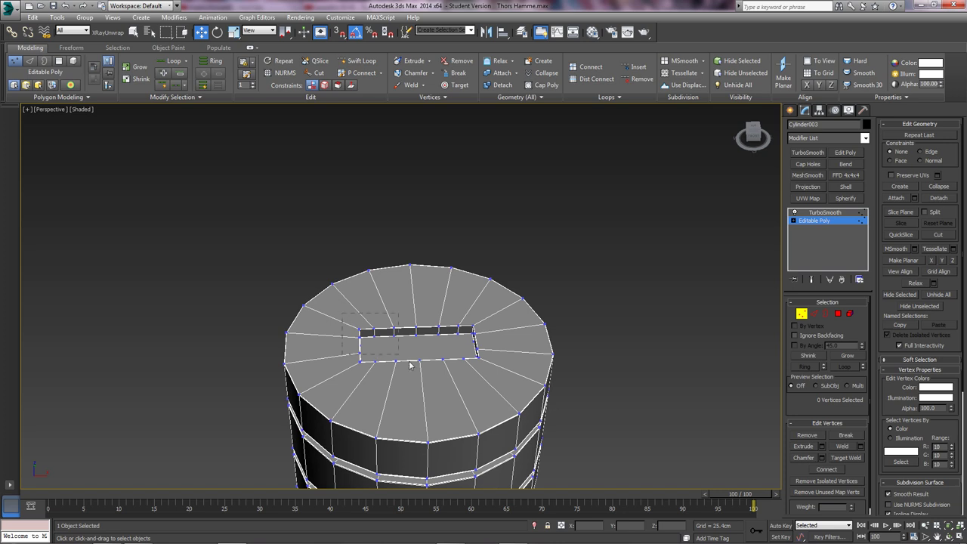
{"action": "left_click_drag", "start_coordinate": [494, 382], "coordinate": [495, 384]}
{"action": "middle_click_drag", "start_coordinate": [455, 377], "coordinate": [450, 346], "text": "alt"}
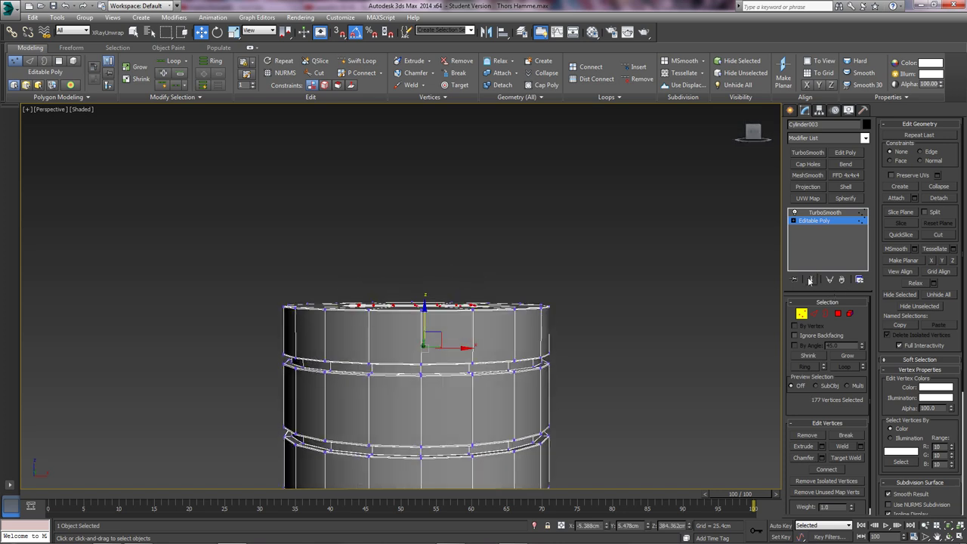
{"action": "left_click", "coordinate": [810, 279]}
{"action": "left_click_drag", "start_coordinate": [415, 315], "coordinate": [421, 298]}
{"action": "mouse_move", "coordinate": [411, 303]}
{"action": "middle_mouse_down", "text": "alt"}
{"action": "mouse_move", "coordinate": [400, 335]}
{"action": "mouse_move", "coordinate": [409, 313]}
{"action": "middle_mouse_up", "text": "alt"}
{"action": "scroll", "coordinate": [400, 335], "scroll_direction": "up", "scroll_amount": 2}
{"action": "left_click", "coordinate": [803, 313]}
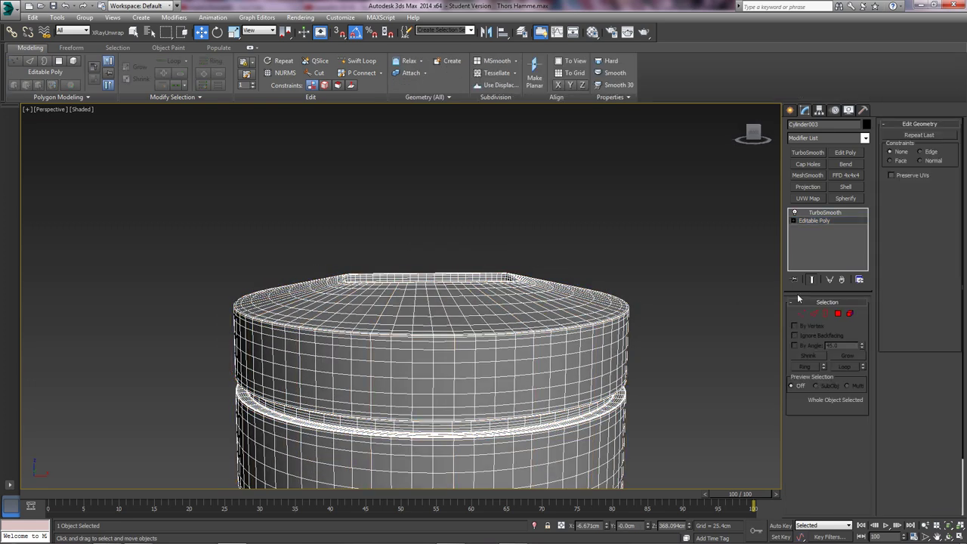
Examine the smoothed end cap together with the handle from a distance, then close up with nothing selected
{"action": "left_click", "coordinate": [699, 308]}
{"action": "middle_click_drag", "start_coordinate": [585, 426], "coordinate": [498, 360], "text": "alt"}
{"action": "scroll", "coordinate": [549, 403], "scroll_direction": "down", "scroll_amount": 4}
{"action": "scroll", "coordinate": [553, 412], "scroll_direction": "down", "scroll_amount": 3}
{"action": "left_click", "coordinate": [498, 359]}
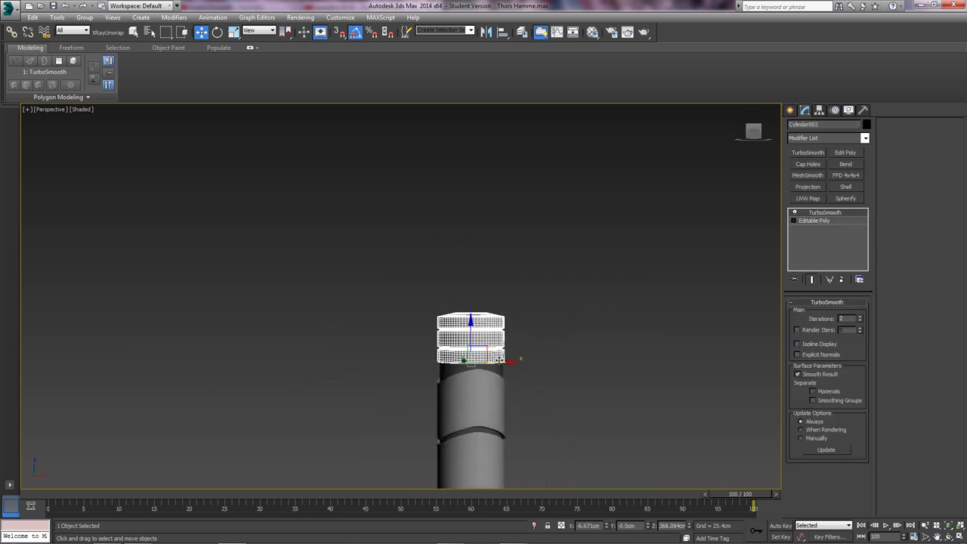
{"action": "left_click", "coordinate": [577, 348]}
{"action": "scroll", "coordinate": [378, 325], "scroll_direction": "up", "scroll_amount": 6}
{"action": "middle_click_drag", "start_coordinate": [413, 324], "coordinate": [449, 319], "text": "alt"}
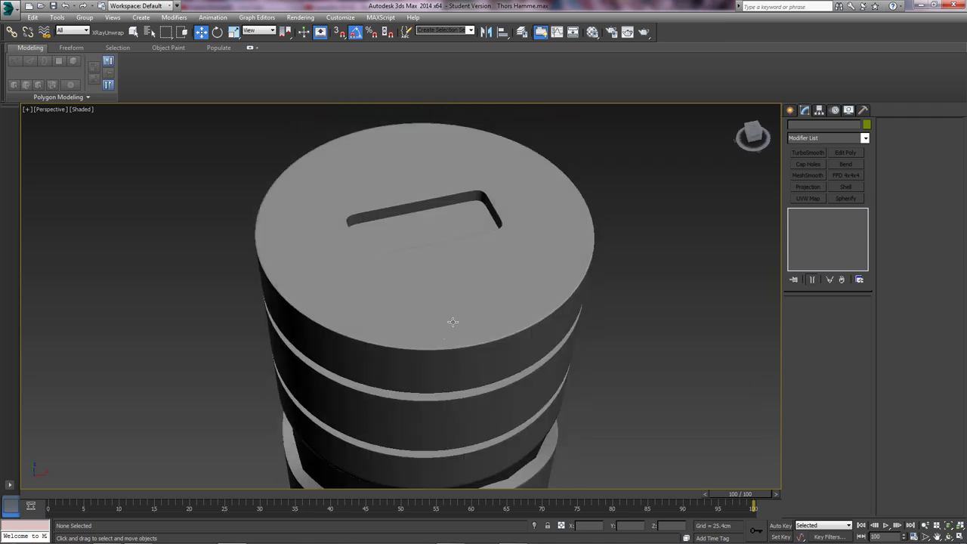
Select the recess floor polygon in the cylinder's Editable Poly level with the smoothed end result hidden
{"action": "left_click", "coordinate": [481, 262]}
{"action": "left_click", "coordinate": [813, 220]}
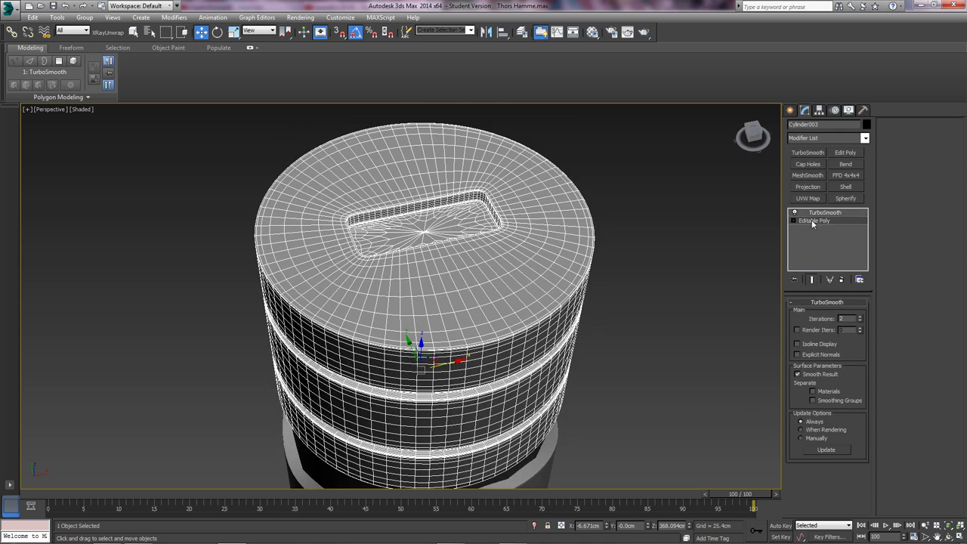
{"action": "left_click", "coordinate": [836, 313]}
{"action": "scroll", "coordinate": [467, 225], "scroll_direction": "up", "scroll_amount": 3}
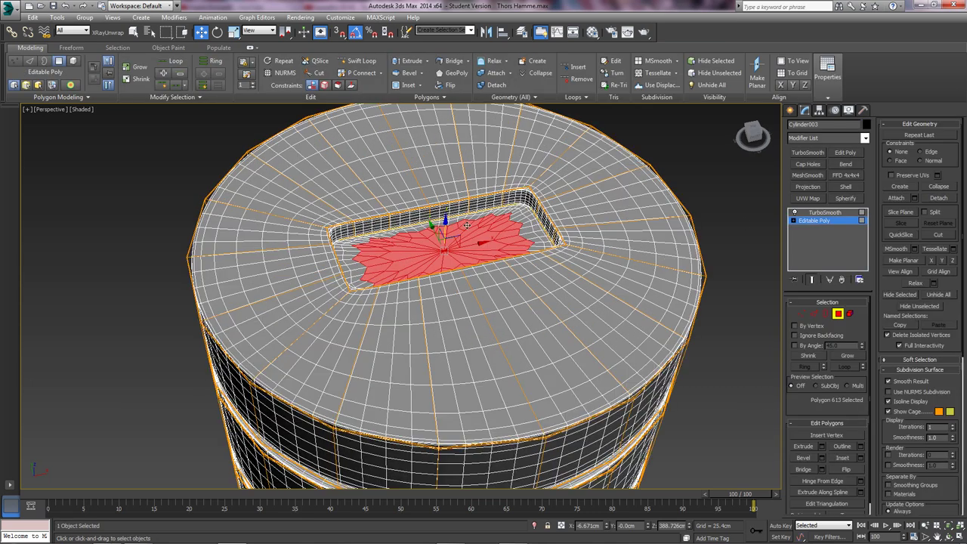
{"action": "left_click", "coordinate": [812, 280]}
{"action": "key", "text": "z"}
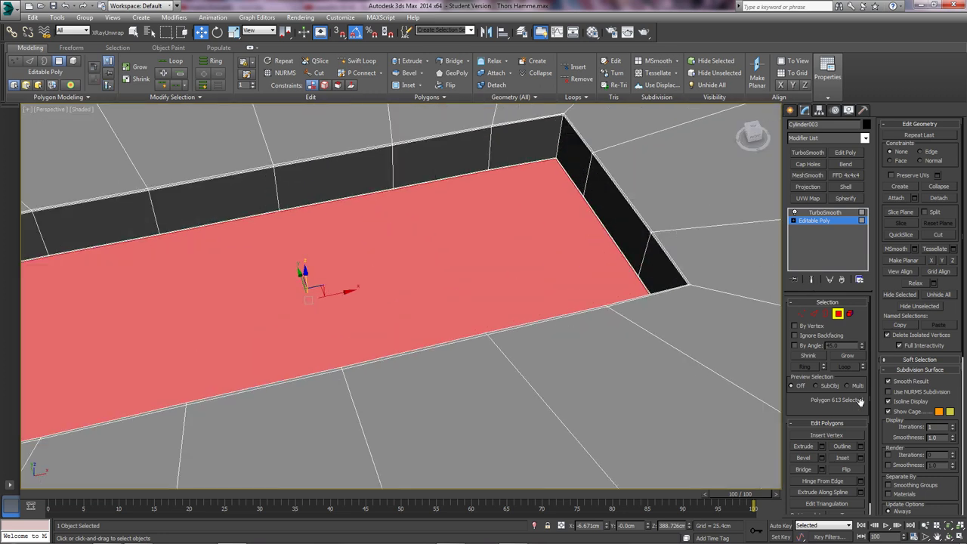
{"action": "scroll", "coordinate": [610, 350], "scroll_direction": "up", "scroll_amount": 4}
{"action": "middle_click_drag", "start_coordinate": [550, 235], "coordinate": [564, 400]}
{"action": "middle_click_drag", "start_coordinate": [576, 211], "coordinate": [545, 256]}
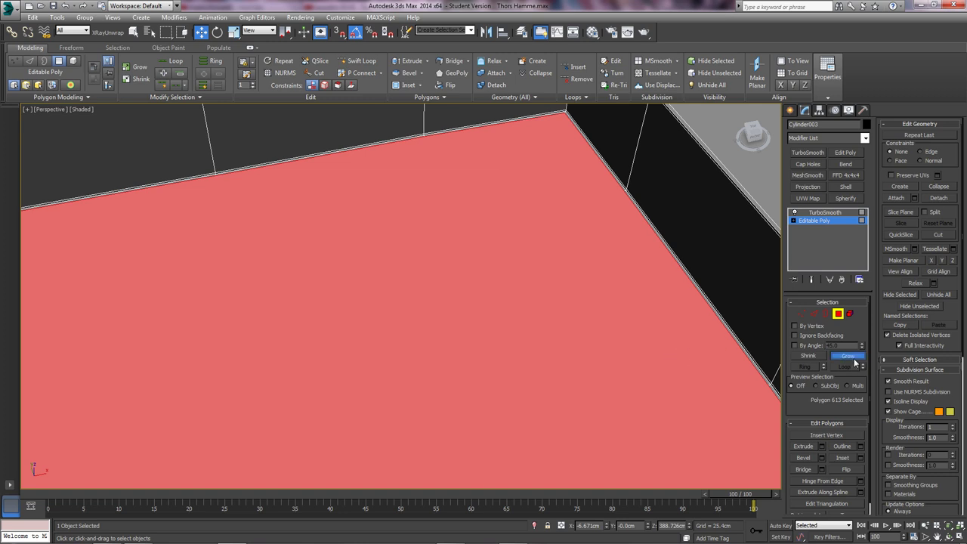
Grow the recess floor selection to include its inset border and move it down along Z to 385.04 cm
{"action": "left_click", "coordinate": [848, 356]}
{"action": "scroll", "coordinate": [467, 309], "scroll_direction": "down", "scroll_amount": 2}
{"action": "scroll", "coordinate": [358, 302], "scroll_direction": "down", "scroll_amount": 3}
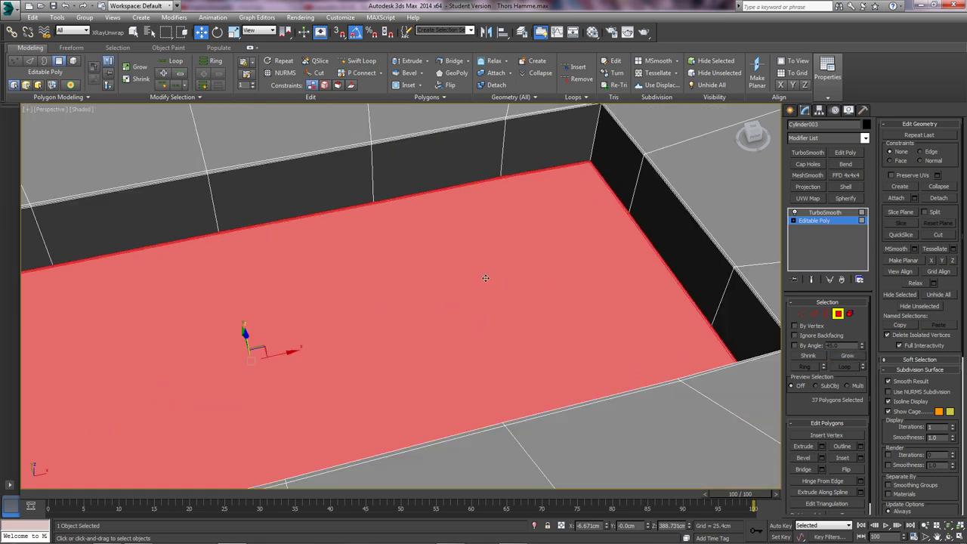
{"action": "middle_click_drag", "start_coordinate": [485, 277], "coordinate": [428, 232], "text": "alt"}
{"action": "middle_click_drag", "start_coordinate": [407, 298], "coordinate": [455, 257], "text": "alt"}
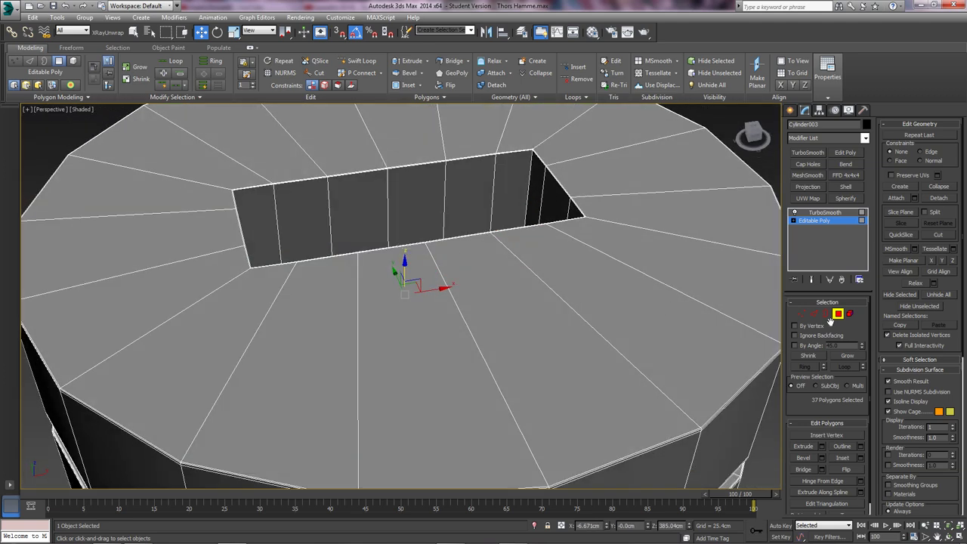
Leave the cylinder's polygon level and show its recessed end cap in the Front view as wireframe
{"action": "left_click", "coordinate": [839, 314]}
{"action": "scroll", "coordinate": [534, 260], "scroll_direction": "down", "scroll_amount": 4}
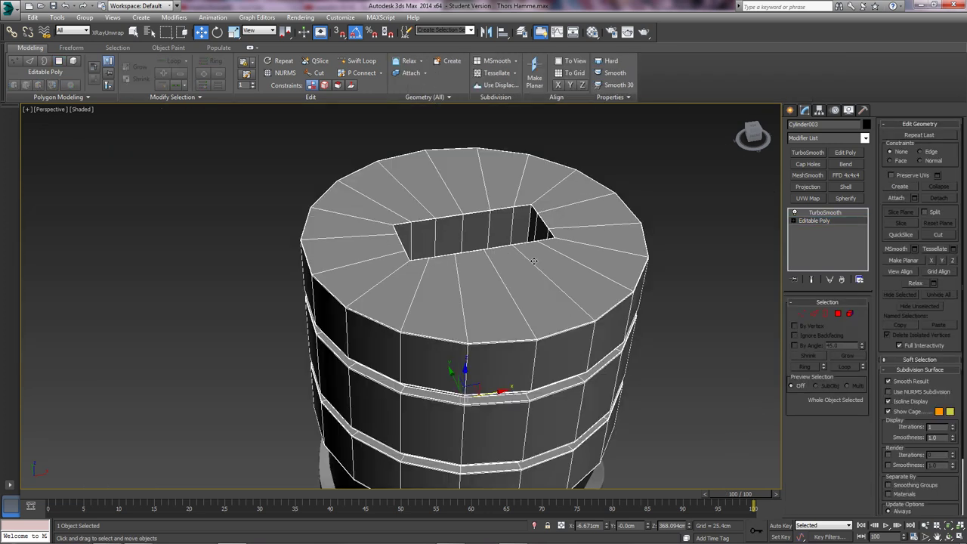
{"action": "key", "text": "f"}
{"action": "scroll", "coordinate": [446, 228], "scroll_direction": "down", "scroll_amount": 3}
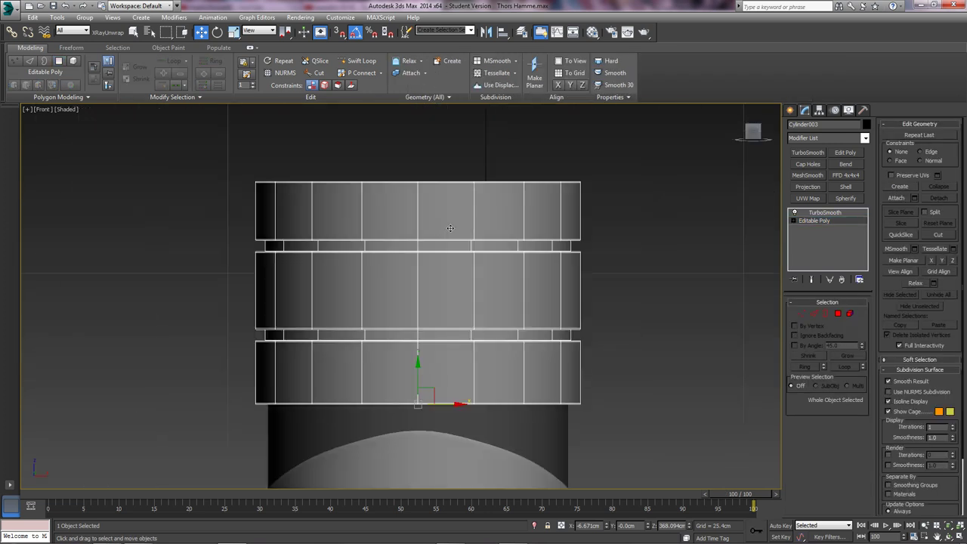
{"action": "key", "text": "F3"}
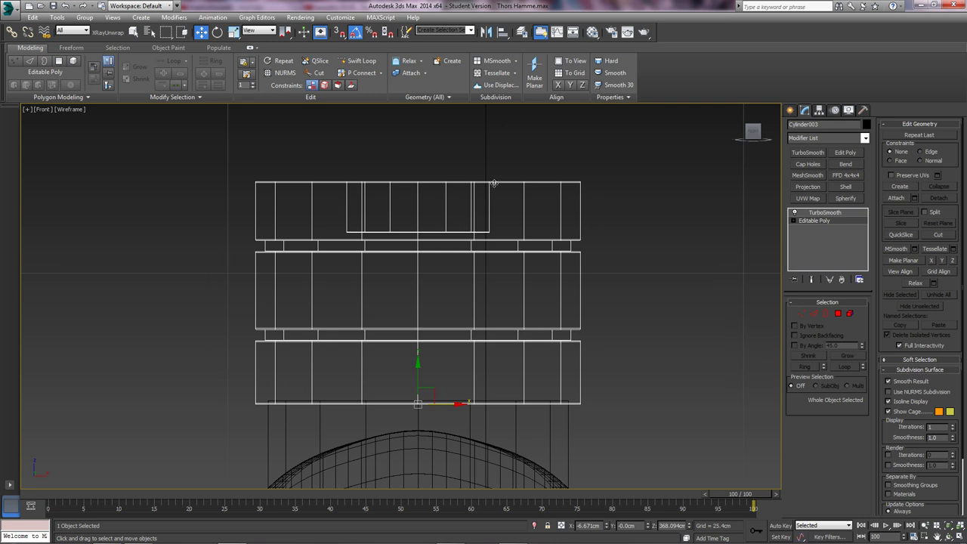
{"action": "middle_click_drag", "start_coordinate": [434, 233], "coordinate": [428, 287]}
{"action": "scroll", "coordinate": [427, 287], "scroll_direction": "up", "scroll_amount": 2}
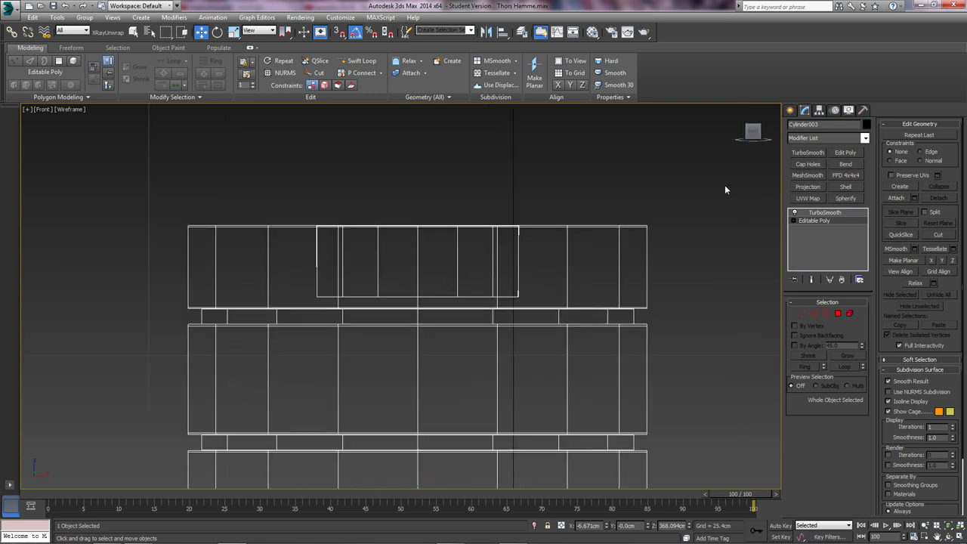
Bring up the spline shape tools for creation and clear the cylinder selection
{"action": "left_click", "coordinate": [791, 110]}
{"action": "left_click", "coordinate": [804, 126]}
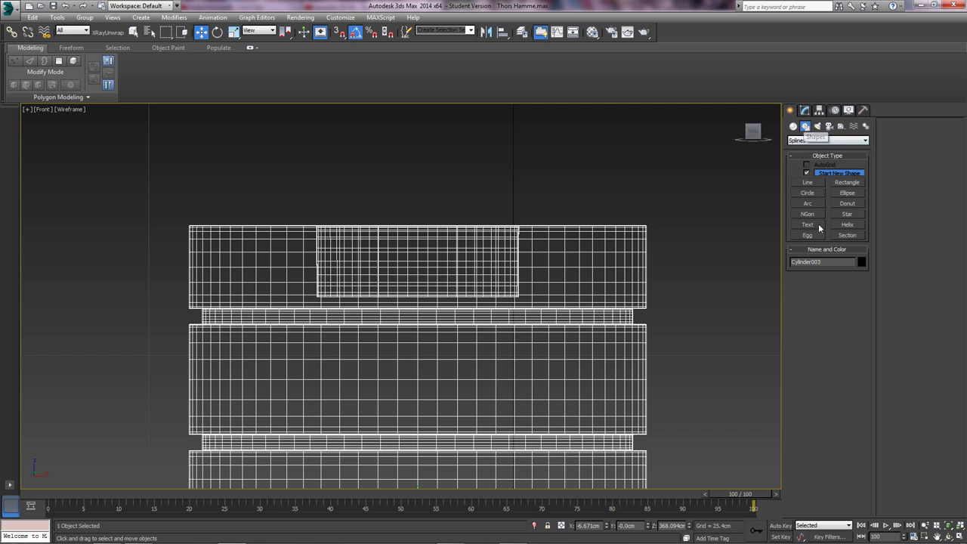
{"action": "left_click", "coordinate": [806, 183]}
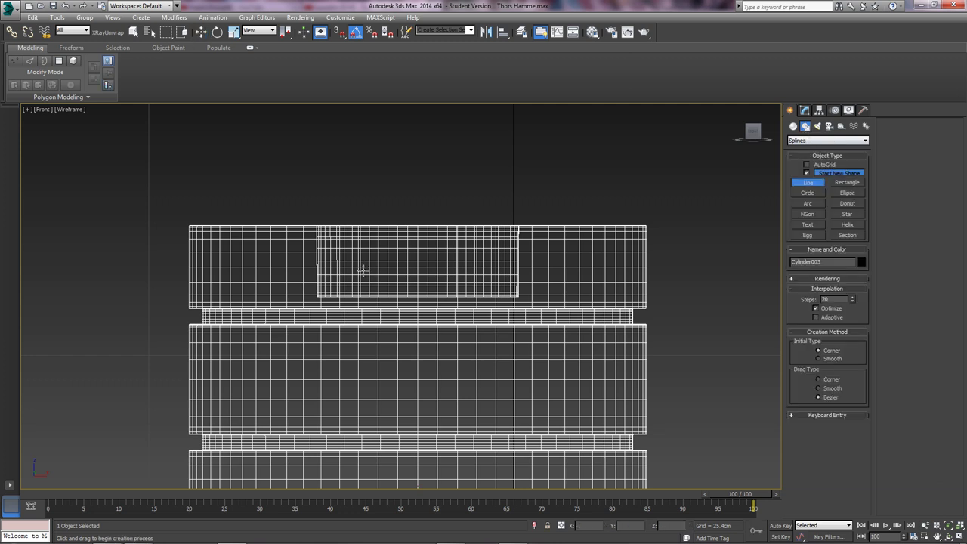
{"action": "left_click", "coordinate": [552, 182]}
{"action": "right_click", "coordinate": [430, 188]}
{"action": "right_click", "coordinate": [429, 189]}
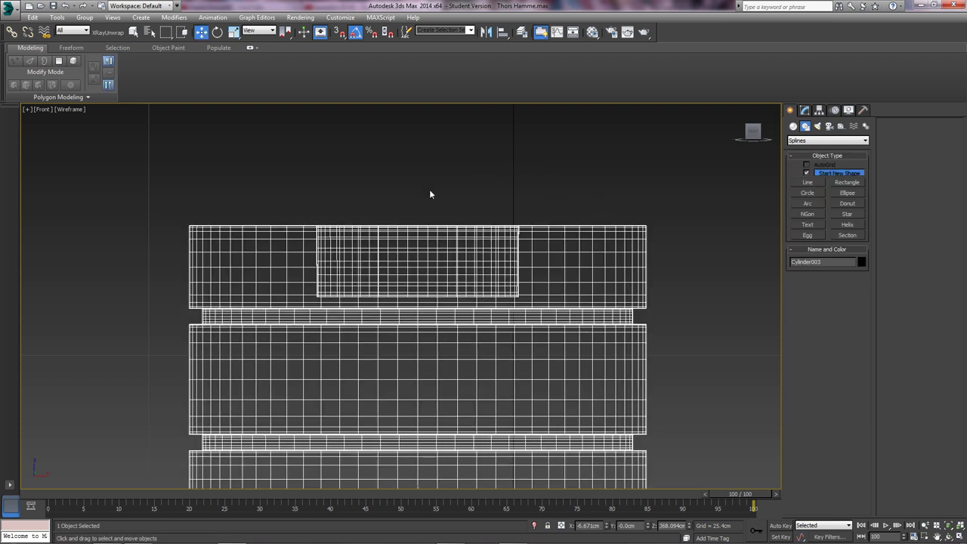
{"action": "left_click", "coordinate": [429, 188]}
{"action": "left_click", "coordinate": [806, 184]}
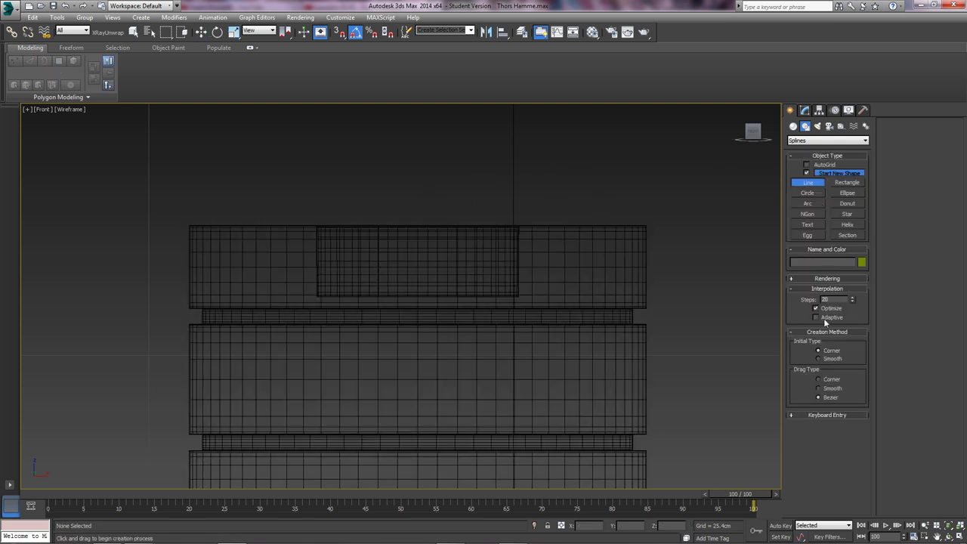
{"action": "left_click", "coordinate": [804, 110]}
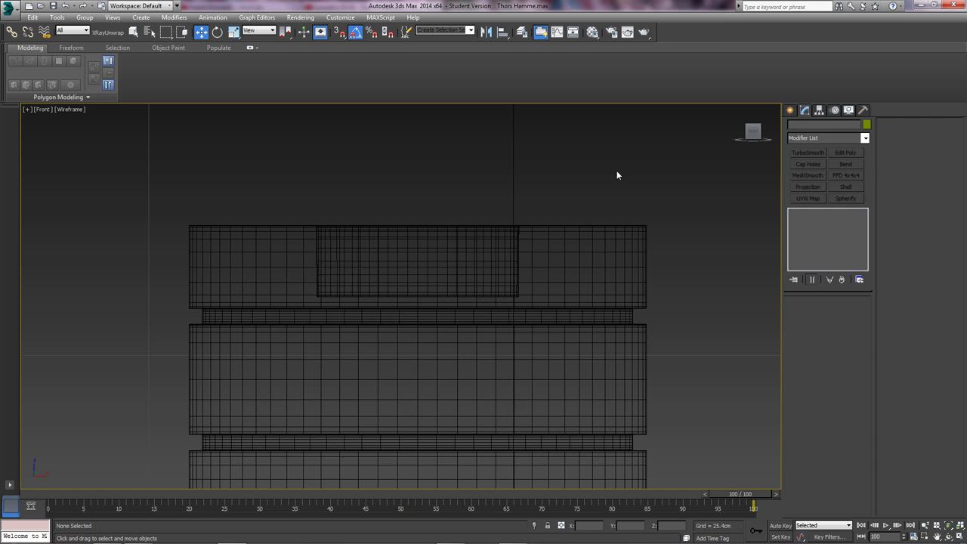
{"action": "left_click", "coordinate": [790, 110]}
Draw an open seven-vertex Line from inside the recess, up and out to the right in a loop, then back into the recess
{"action": "left_click", "coordinate": [807, 183]}
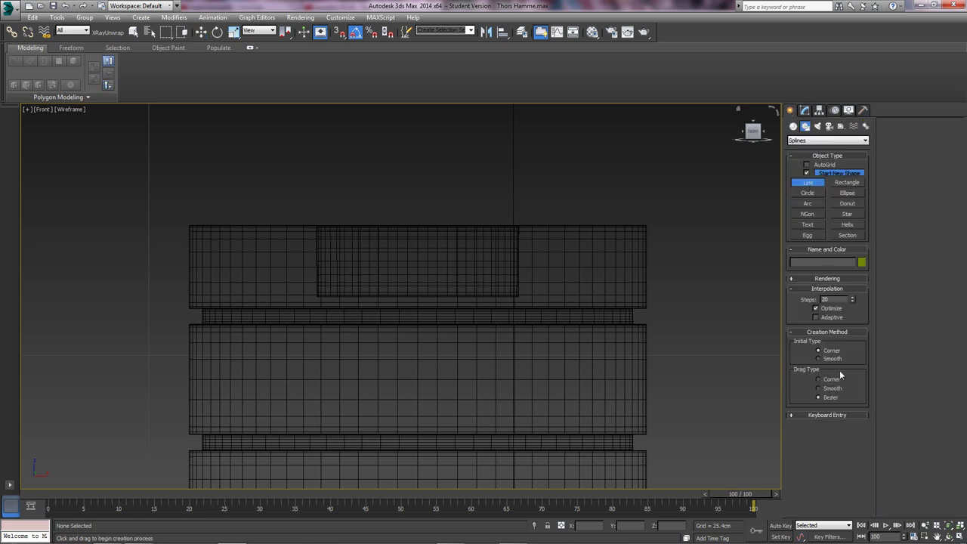
{"action": "scroll", "coordinate": [379, 245], "scroll_direction": "down", "scroll_amount": 5}
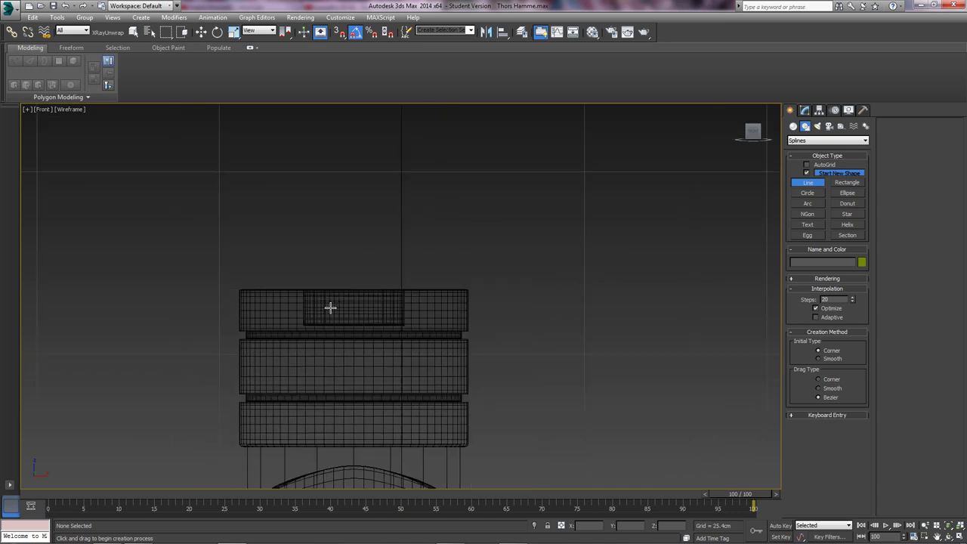
{"action": "left_click", "coordinate": [330, 307]}
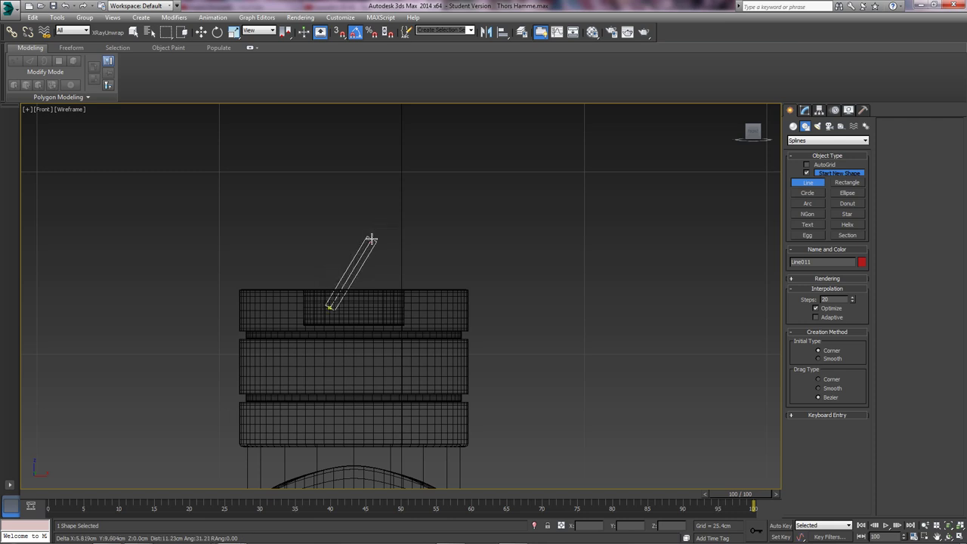
{"action": "scroll", "coordinate": [375, 231], "scroll_direction": "up", "scroll_amount": 3}
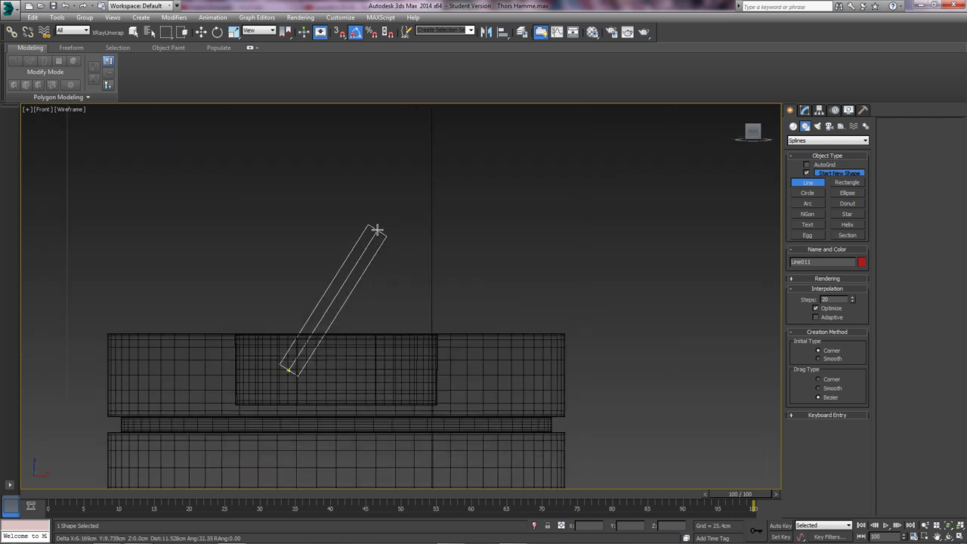
{"action": "scroll", "coordinate": [349, 196], "scroll_direction": "down", "scroll_amount": 5}
{"action": "scroll", "coordinate": [352, 236], "scroll_direction": "up", "scroll_amount": 4}
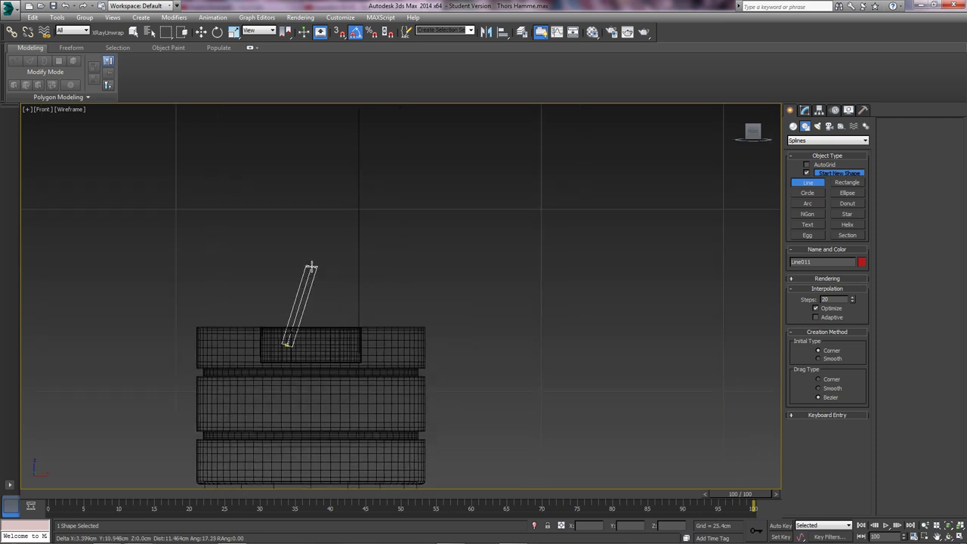
{"action": "left_click", "coordinate": [320, 202]}
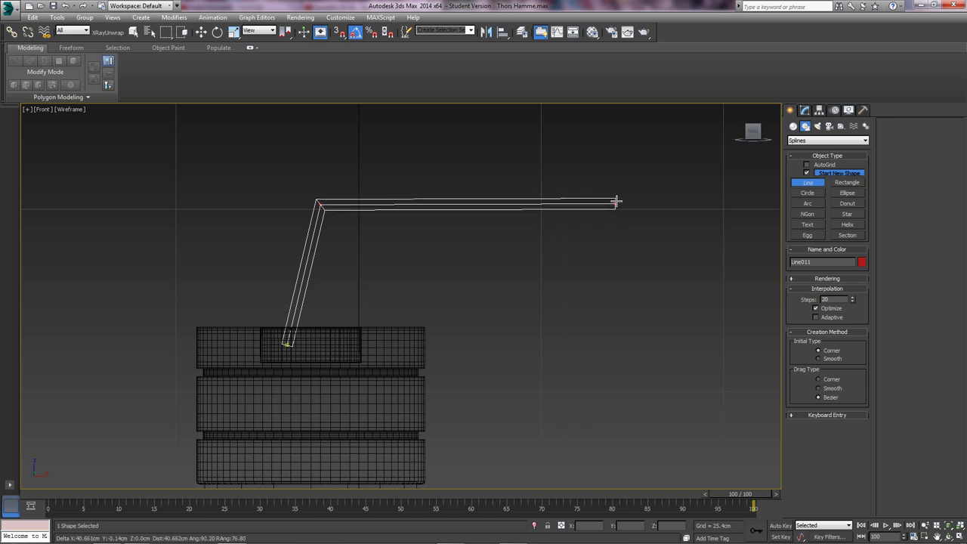
{"action": "left_click", "coordinate": [561, 197]}
{"action": "left_click", "coordinate": [600, 294]}
{"action": "left_click", "coordinate": [527, 363]}
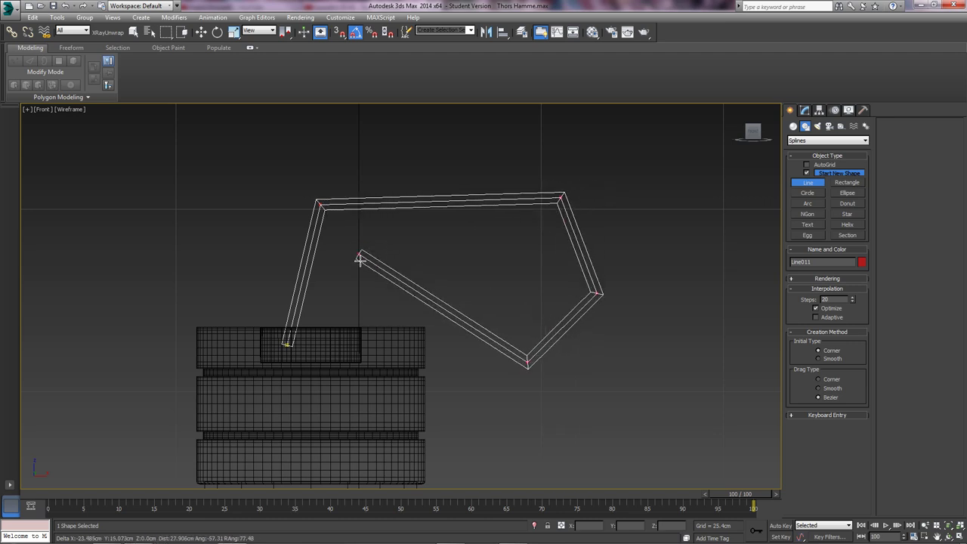
{"action": "left_click", "coordinate": [365, 259]}
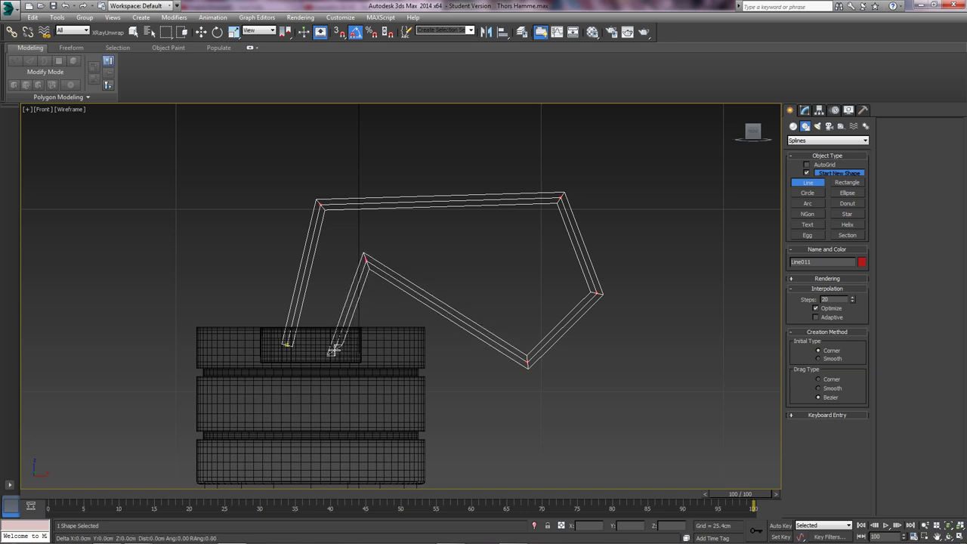
{"action": "left_click", "coordinate": [335, 348]}
{"action": "right_click", "coordinate": [348, 317]}
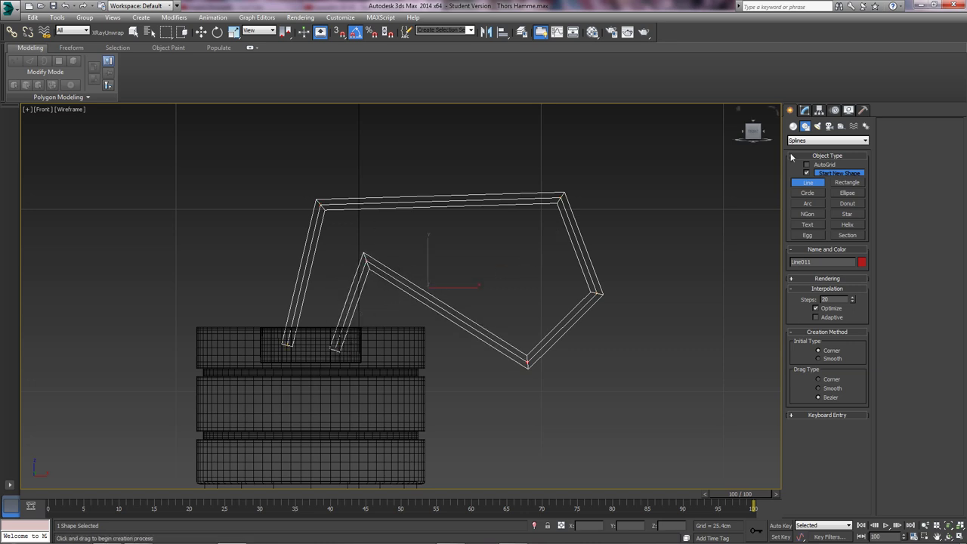
Turn off Enable In Viewport in the line's rendering settings and enter its Vertex level
{"action": "left_click", "coordinate": [810, 109]}
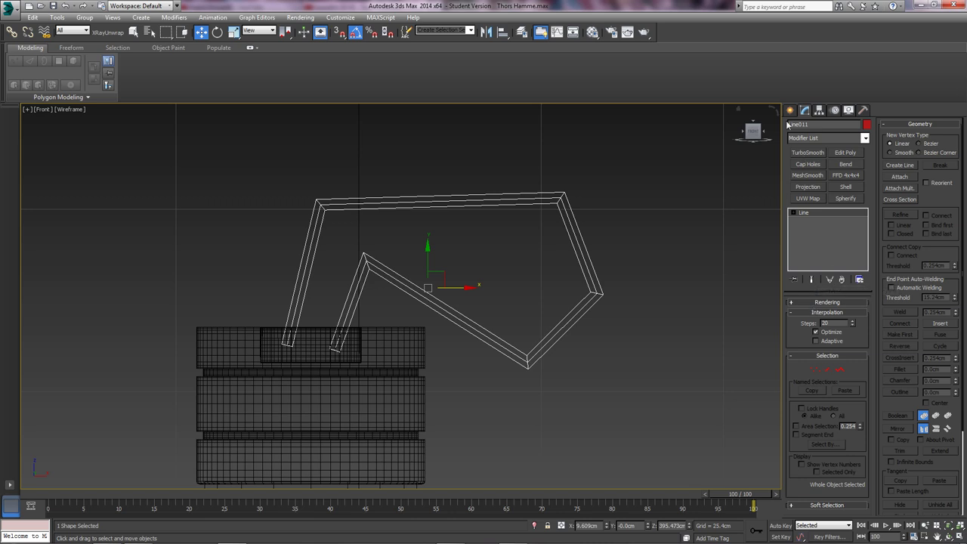
{"action": "left_click", "coordinate": [804, 312]}
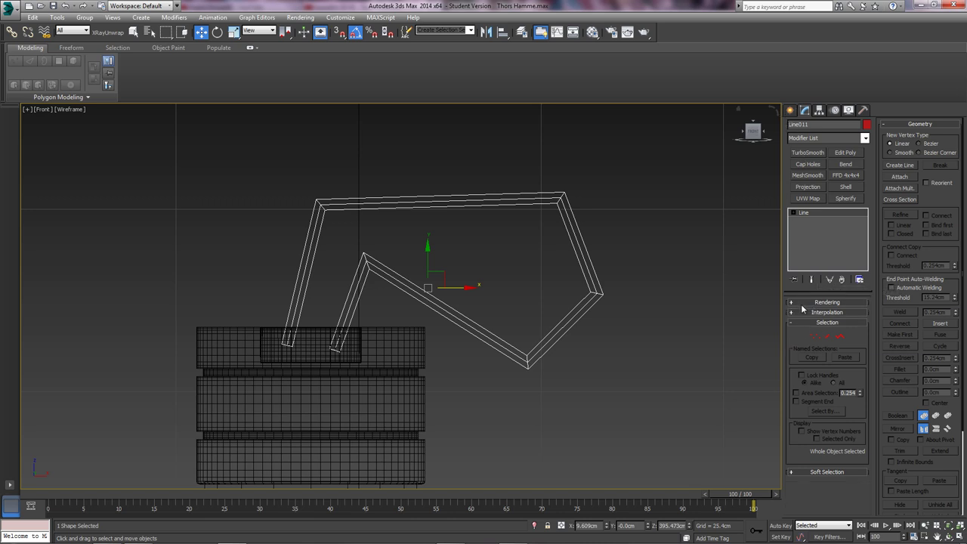
{"action": "left_click", "coordinate": [803, 304]}
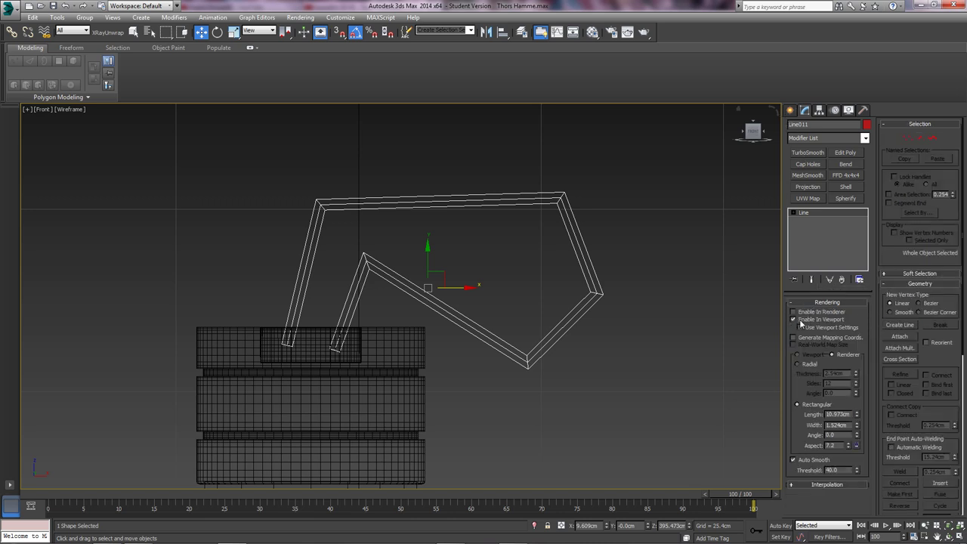
{"action": "left_click", "coordinate": [800, 320]}
{"action": "left_click", "coordinate": [826, 301]}
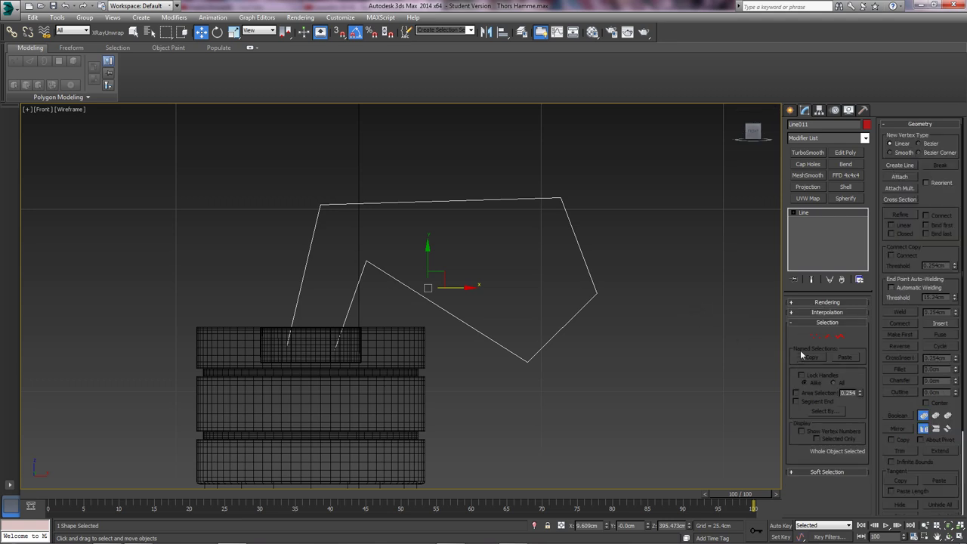
{"action": "left_click", "coordinate": [811, 337]}
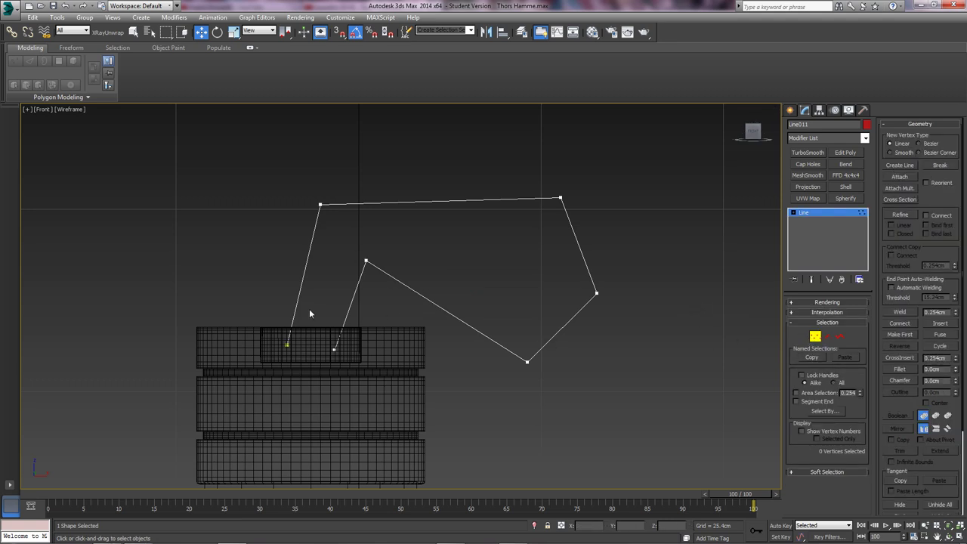
Convert all seven vertices of the line to Bezier Corner
{"action": "key", "text": "ctrl+a"}
{"action": "right_click", "coordinate": [359, 236]}
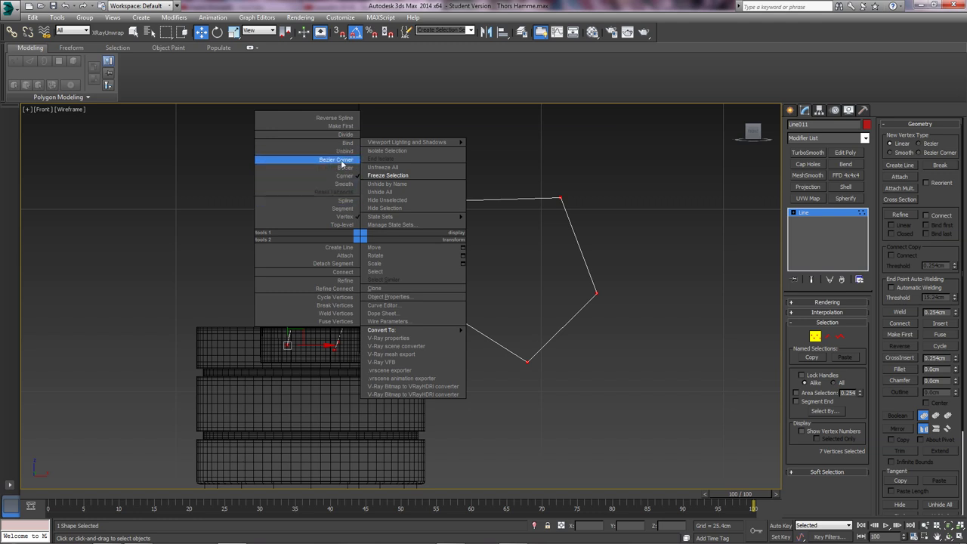
{"action": "scroll", "coordinate": [393, 249], "scroll_direction": "up", "scroll_amount": 5}
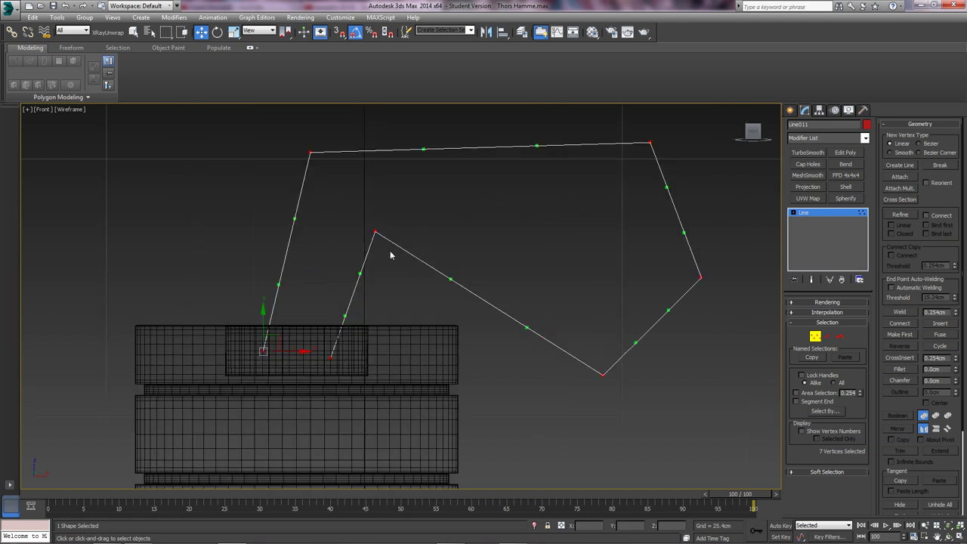
Convert the line's inner bend vertex above the recess to Smooth and move it slightly to the right
{"action": "left_click", "coordinate": [368, 224]}
{"action": "right_click", "coordinate": [366, 220]}
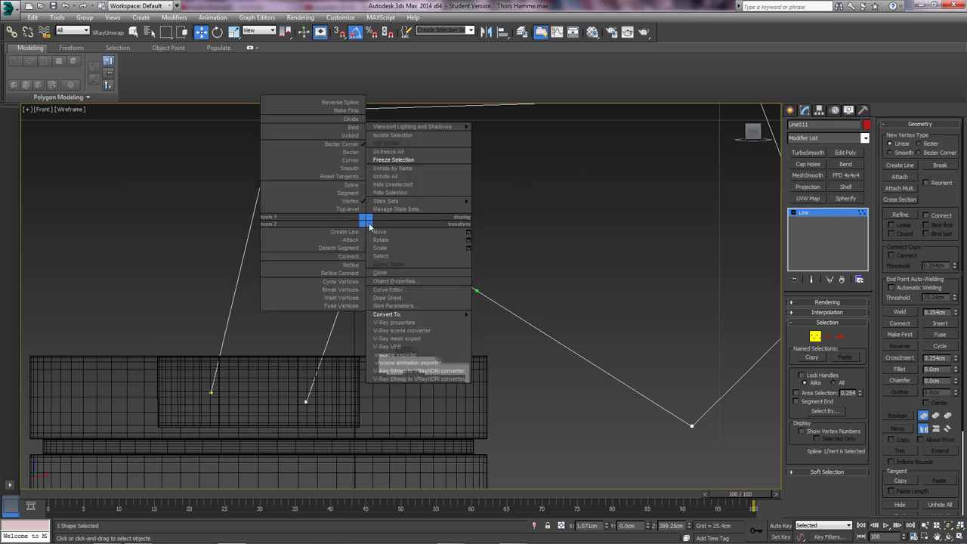
{"action": "left_click", "coordinate": [351, 168]}
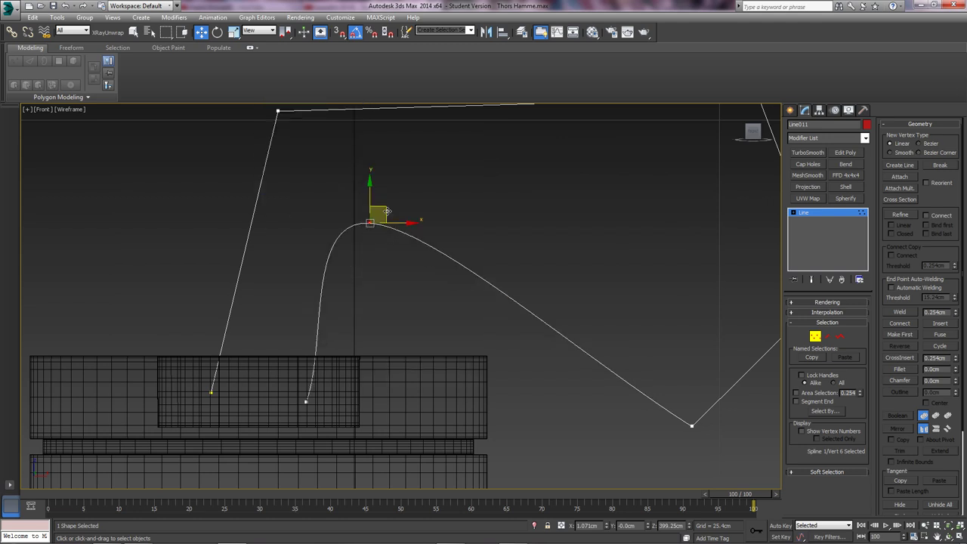
{"action": "left_click_drag", "start_coordinate": [379, 218], "coordinate": [394, 216]}
Convert the loop's lowest outer vertex to Smooth, followed by all the line's vertices
{"action": "middle_click_drag", "start_coordinate": [677, 414], "coordinate": [572, 390]}
{"action": "left_click", "coordinate": [587, 400]}
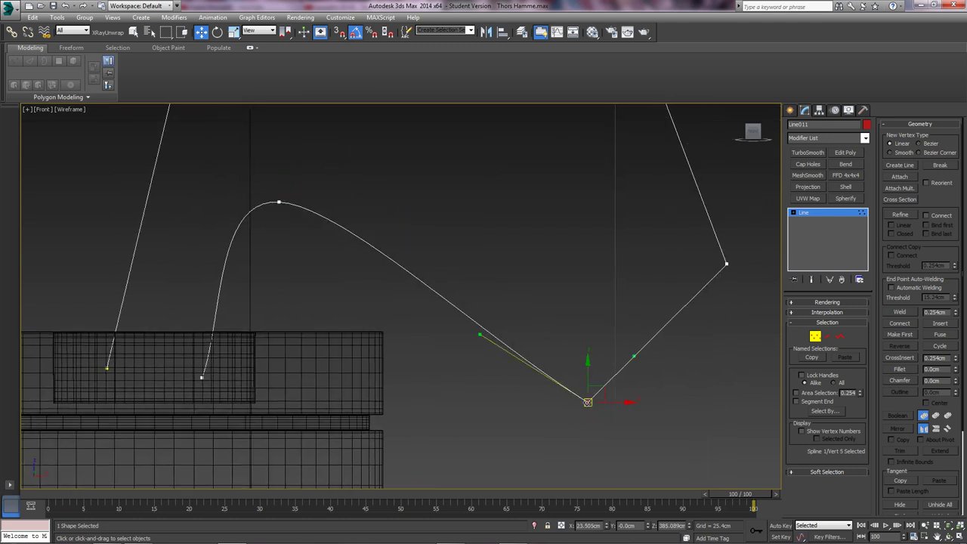
{"action": "right_click", "coordinate": [583, 382]}
{"action": "left_click", "coordinate": [560, 331]}
{"action": "middle_click_drag", "start_coordinate": [561, 340], "coordinate": [506, 355]}
{"action": "scroll", "coordinate": [507, 356], "scroll_direction": "down", "scroll_amount": 2}
{"action": "key", "text": "ctrl+a"}
{"action": "right_click", "coordinate": [540, 324]}
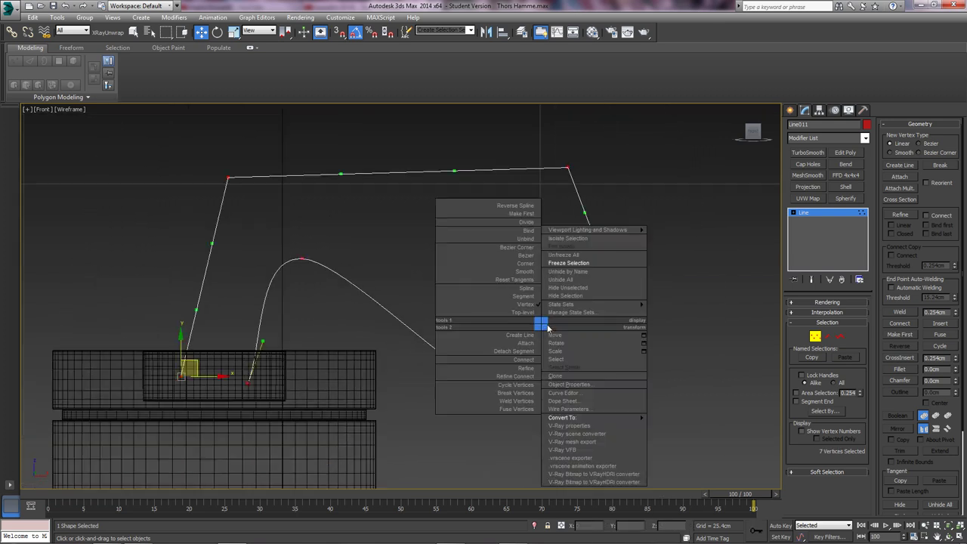
{"action": "left_click", "coordinate": [524, 271]}
Move the loop's three outermost vertices up and to the right, farther away from the handle
{"action": "scroll", "coordinate": [495, 286], "scroll_direction": "down", "scroll_amount": 6}
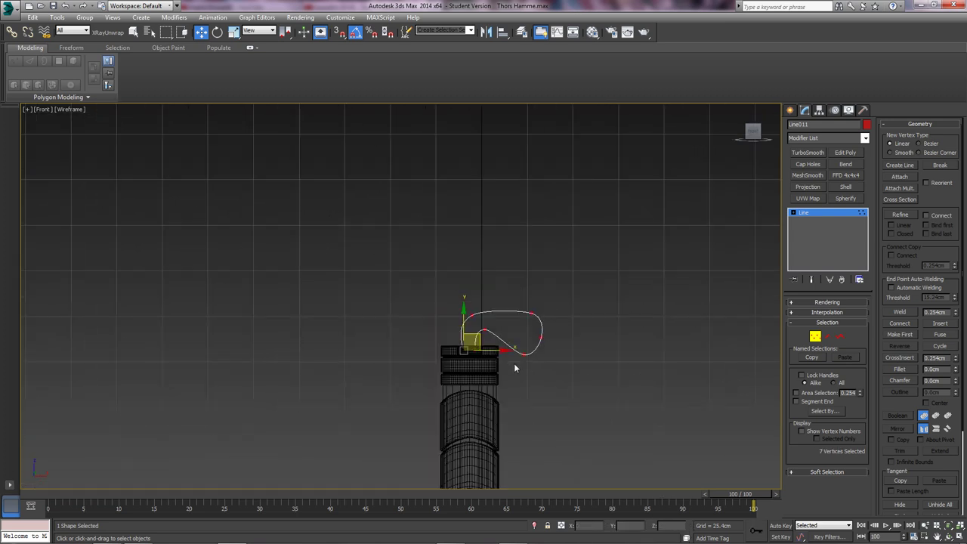
{"action": "middle_click_drag", "start_coordinate": [513, 367], "coordinate": [511, 322]}
{"action": "scroll", "coordinate": [469, 251], "scroll_direction": "down", "scroll_amount": 3}
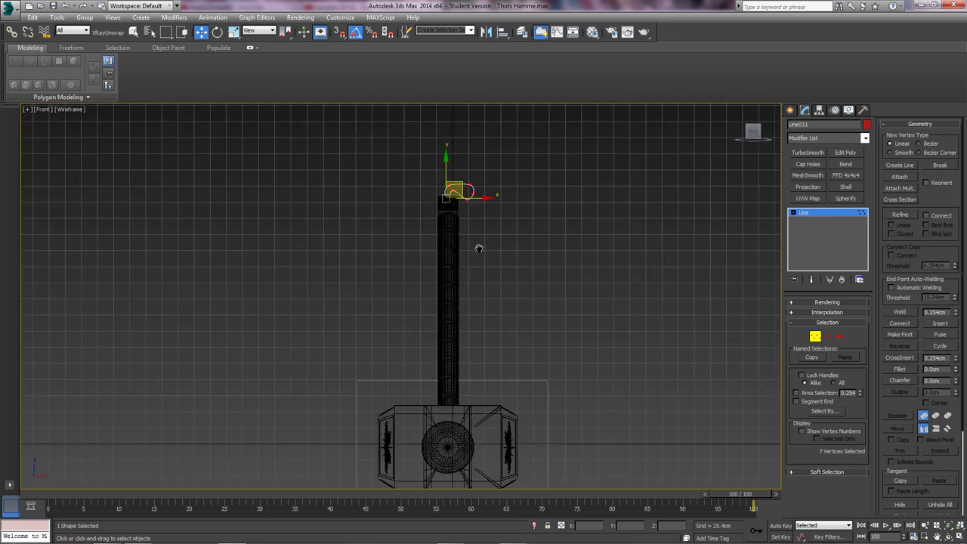
{"action": "middle_click_drag", "start_coordinate": [476, 248], "coordinate": [490, 303]}
{"action": "scroll", "coordinate": [489, 302], "scroll_direction": "up", "scroll_amount": 8}
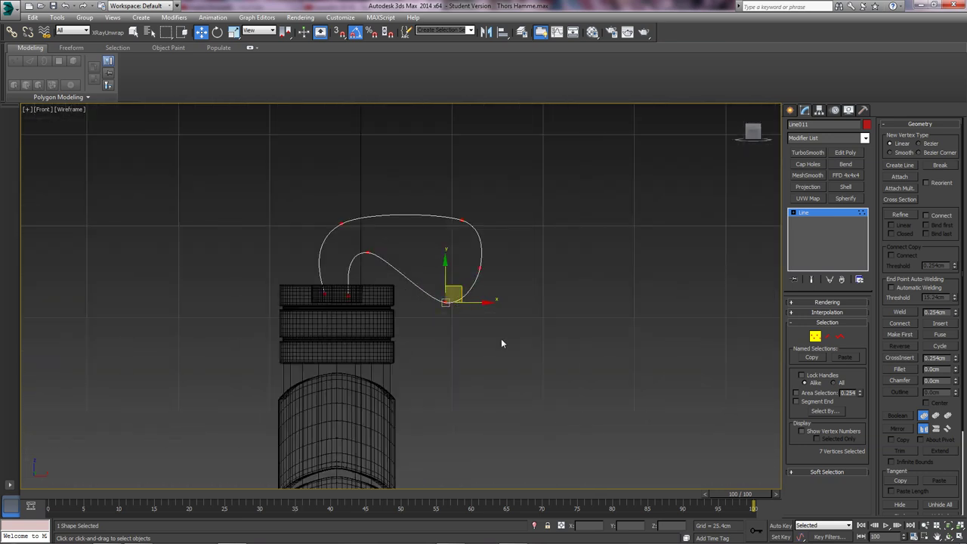
{"action": "left_click_drag", "start_coordinate": [500, 338], "coordinate": [538, 170]}
Select the line's two end vertices inside the recess and convert them to Bezier Corner
{"action": "left_click", "coordinate": [342, 224]}
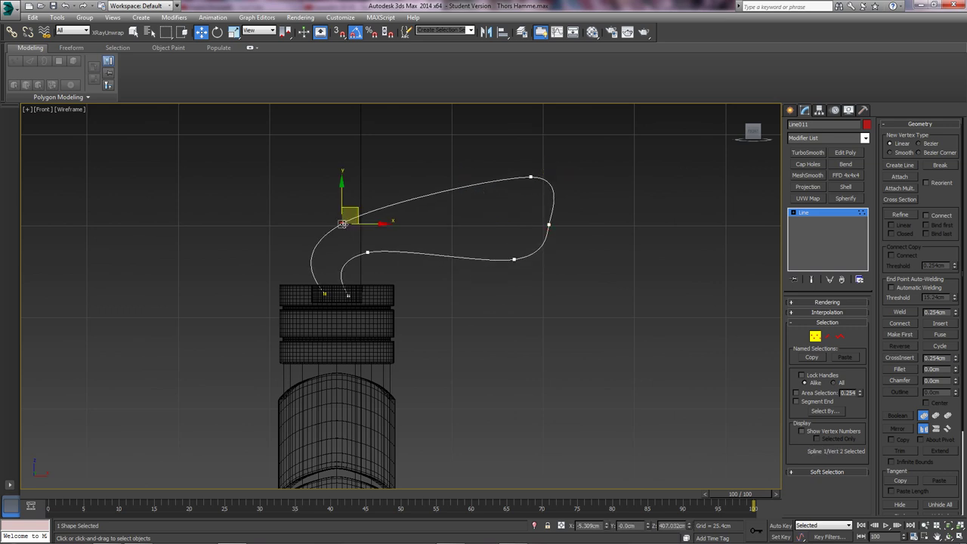
{"action": "left_click", "coordinate": [324, 293]}
{"action": "right_click", "coordinate": [347, 296]}
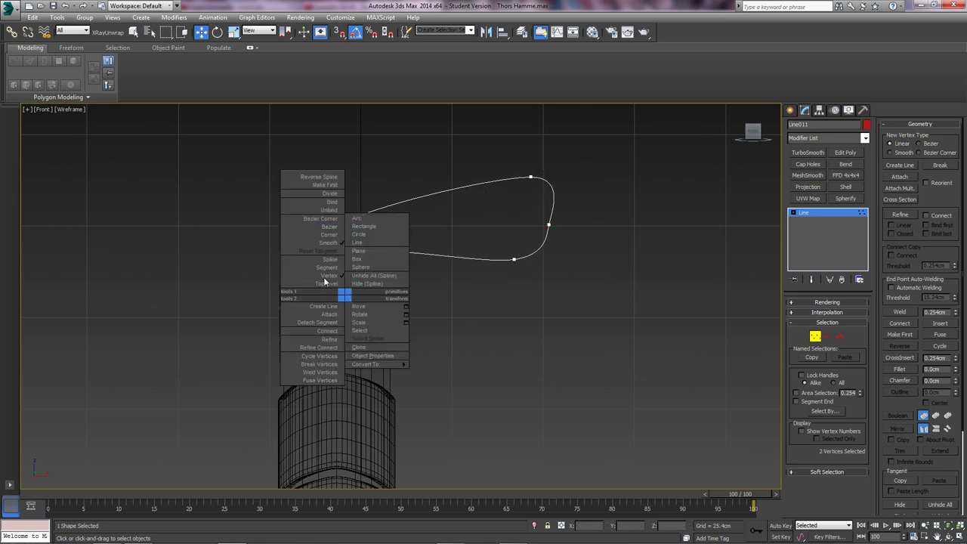
{"action": "left_click", "coordinate": [325, 220]}
{"action": "scroll", "coordinate": [336, 270], "scroll_direction": "up", "scroll_amount": 3}
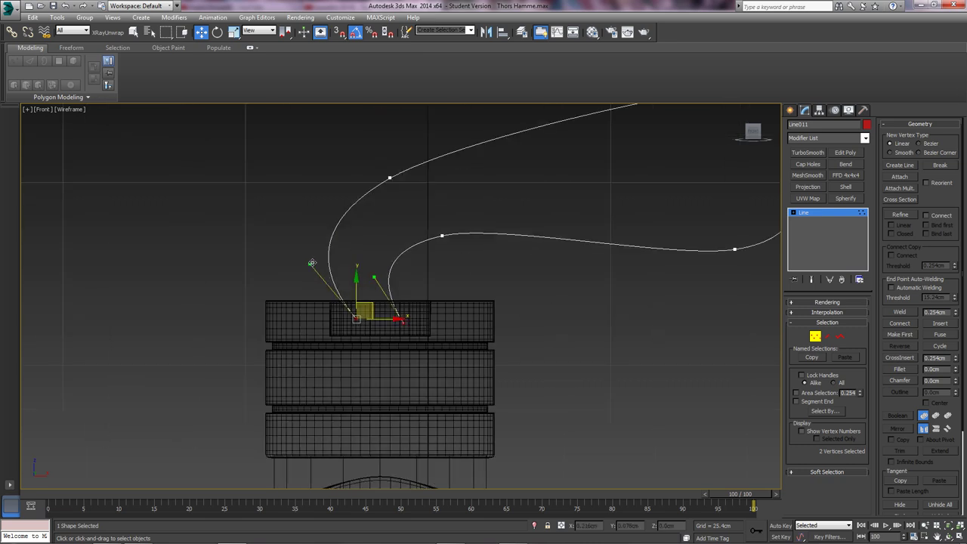
Adjust the line's end Bezier handles in the recess, and move the loop's upper and outermost vertices up to round its shape
{"action": "left_click_drag", "start_coordinate": [312, 263], "coordinate": [408, 279]}
{"action": "scroll", "coordinate": [438, 284], "scroll_direction": "down", "scroll_amount": 6}
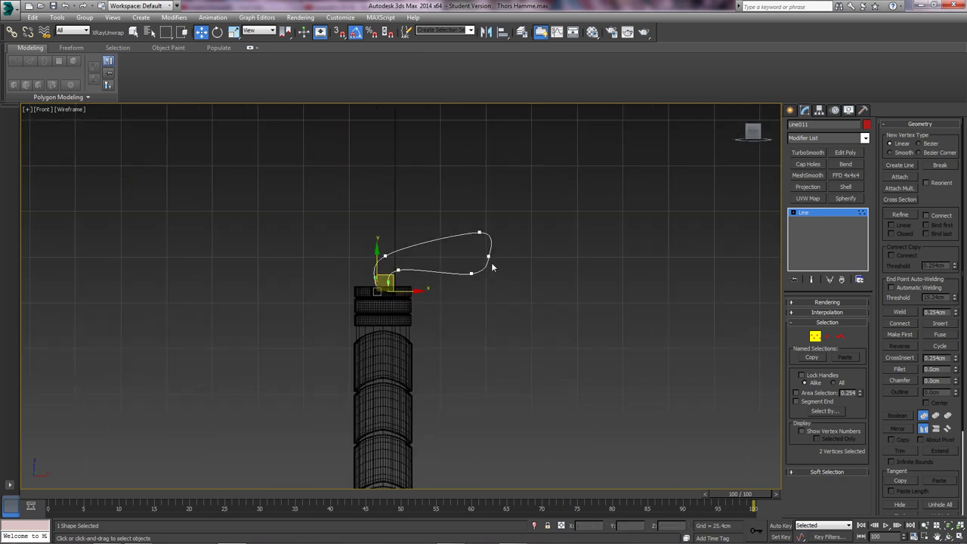
{"action": "left_click", "coordinate": [491, 257]}
{"action": "scroll", "coordinate": [439, 245], "scroll_direction": "down", "scroll_amount": 6}
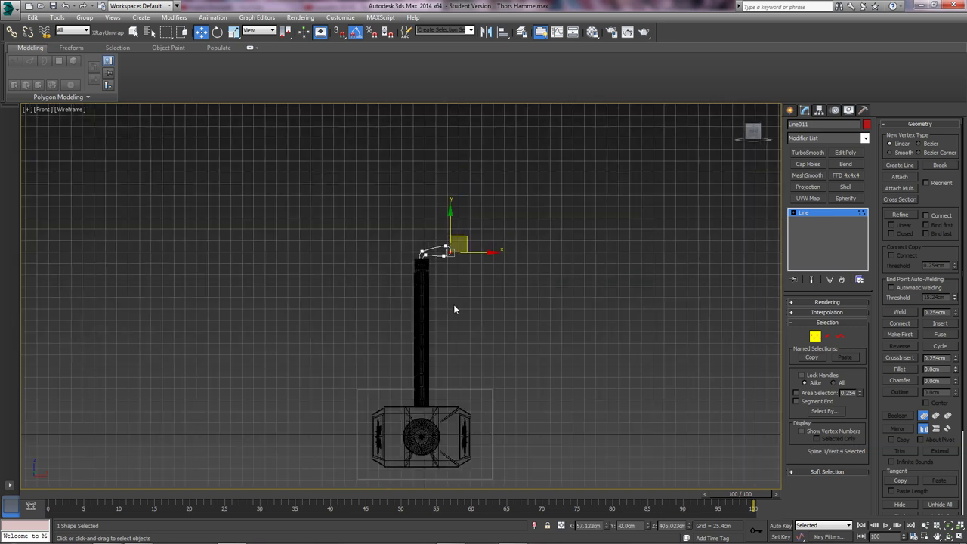
{"action": "left_click", "coordinate": [445, 245]}
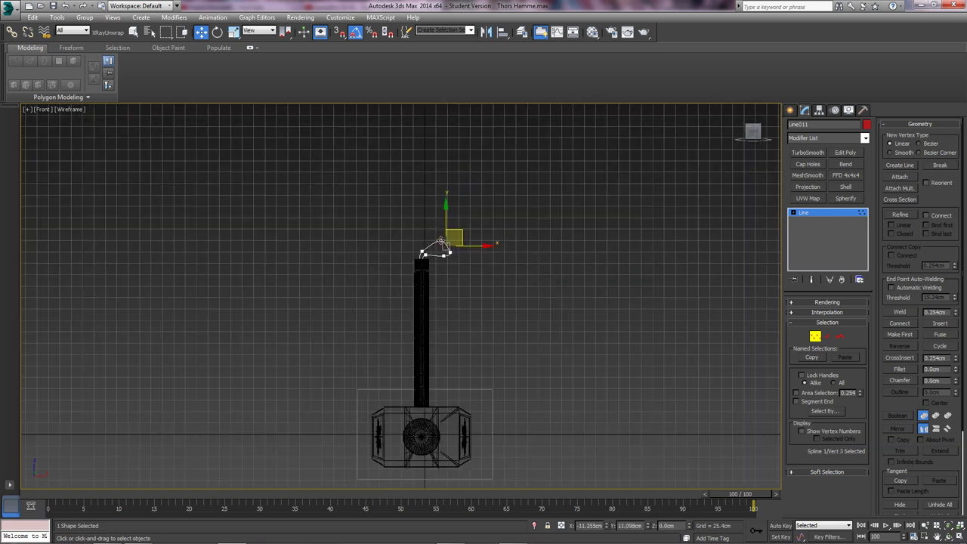
{"action": "scroll", "coordinate": [442, 242], "scroll_direction": "up", "scroll_amount": 3}
{"action": "left_click", "coordinate": [453, 237]}
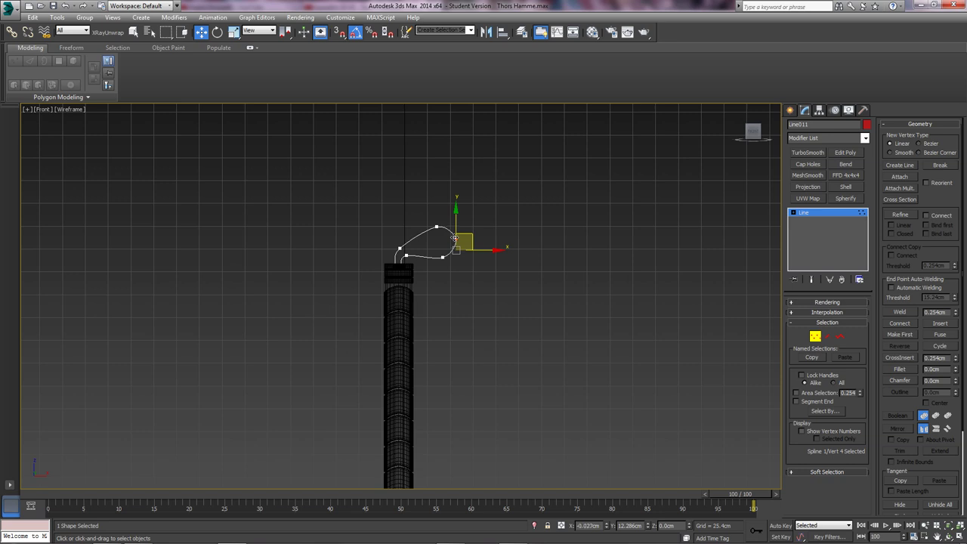
{"action": "left_click", "coordinate": [437, 308]}
{"action": "scroll", "coordinate": [437, 307], "scroll_direction": "down", "scroll_amount": 4}
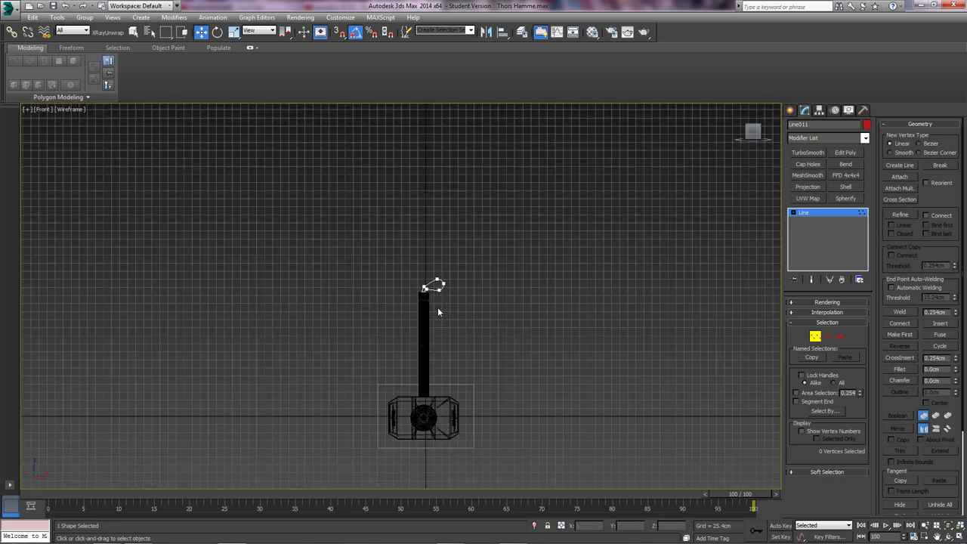
Enlarge the loop by moving its outer vertices up and to the right and the upper inner bend slightly to the left
{"action": "scroll", "coordinate": [437, 306], "scroll_direction": "up", "scroll_amount": 4}
{"action": "left_click_drag", "start_coordinate": [416, 139], "coordinate": [416, 138]}
{"action": "scroll", "coordinate": [433, 291], "scroll_direction": "down", "scroll_amount": 3}
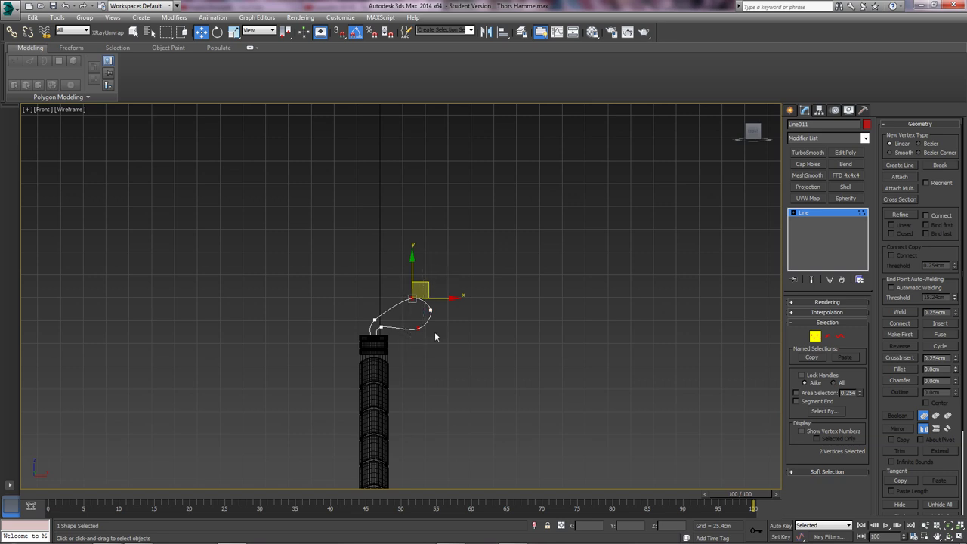
{"action": "mouse_move", "coordinate": [420, 285]}
{"action": "left_mouse_down"}
{"action": "mouse_move", "coordinate": [434, 267]}
{"action": "mouse_move", "coordinate": [404, 283]}
{"action": "mouse_move", "coordinate": [434, 324]}
{"action": "mouse_move", "coordinate": [451, 292]}
{"action": "mouse_move", "coordinate": [410, 285]}
{"action": "mouse_move", "coordinate": [422, 289]}
{"action": "left_mouse_up"}
{"action": "left_click", "coordinate": [431, 309]}
{"action": "left_click", "coordinate": [374, 318]}
{"action": "left_click", "coordinate": [432, 323]}
{"action": "left_click_drag", "start_coordinate": [438, 326], "coordinate": [438, 328]}
{"action": "left_click", "coordinate": [460, 345]}
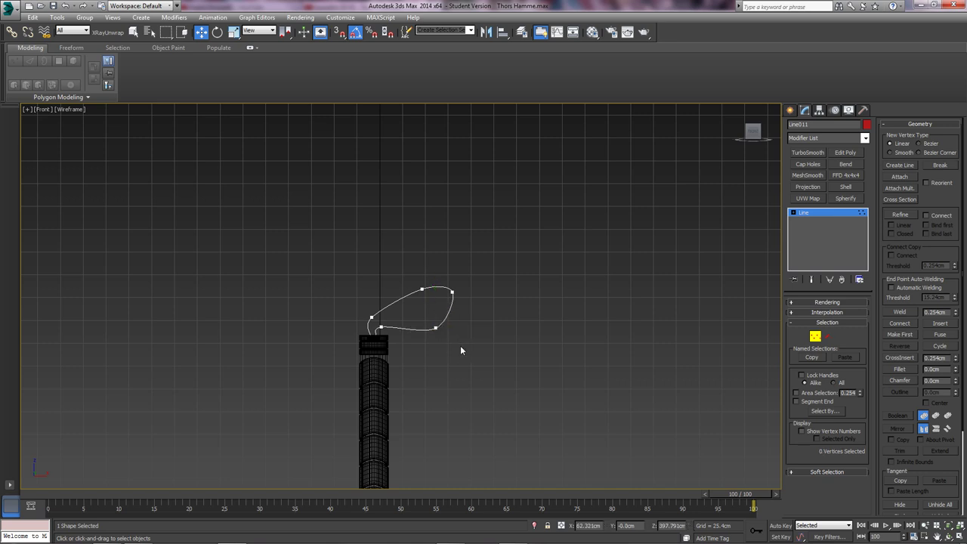
Move the loop's outermost vertex slightly down and inward, and finish editing the line's vertices
{"action": "left_click_drag", "start_coordinate": [451, 292], "coordinate": [447, 302]}
{"action": "left_click", "coordinate": [437, 355]}
{"action": "scroll", "coordinate": [437, 358], "scroll_direction": "down", "scroll_amount": 4}
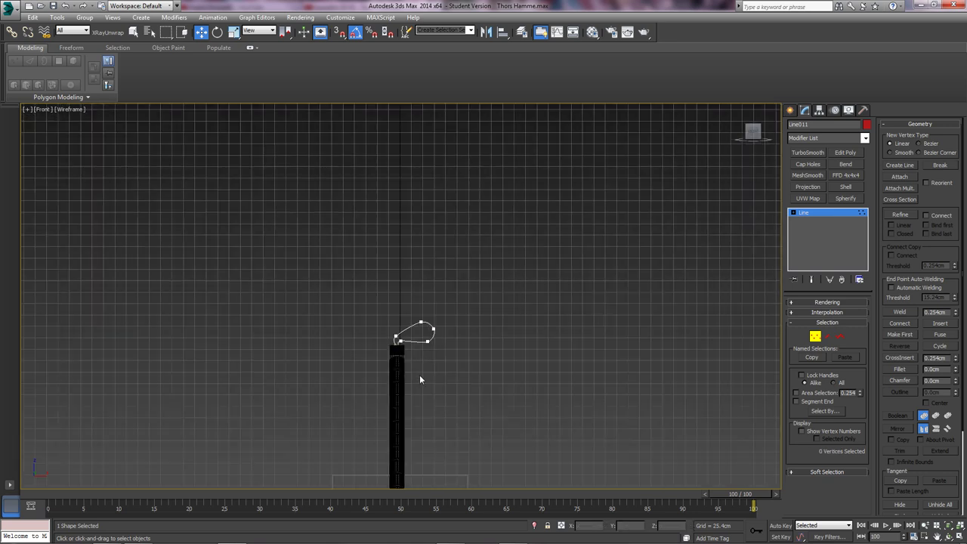
{"action": "scroll", "coordinate": [421, 377], "scroll_direction": "up", "scroll_amount": 2}
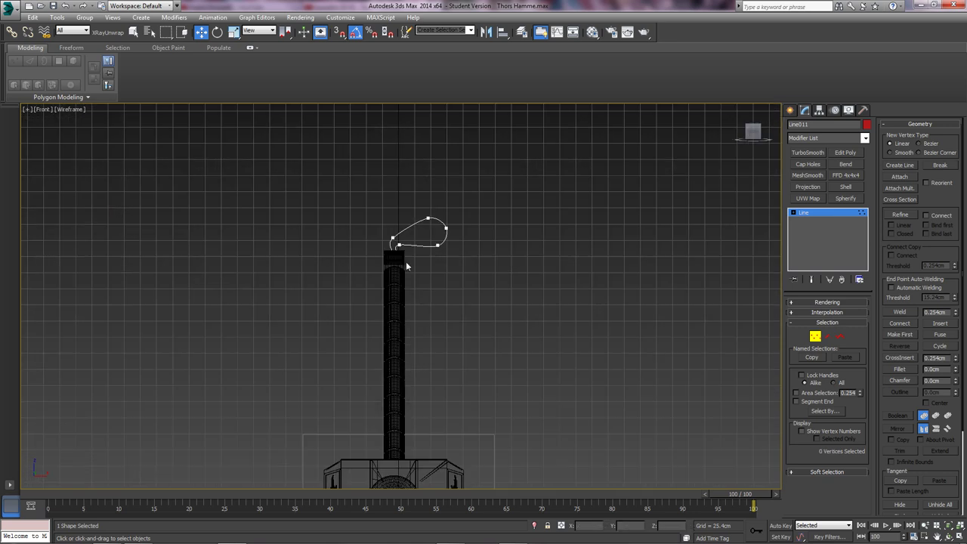
{"action": "scroll", "coordinate": [362, 248], "scroll_direction": "up", "scroll_amount": 5}
{"action": "left_click", "coordinate": [816, 337]}
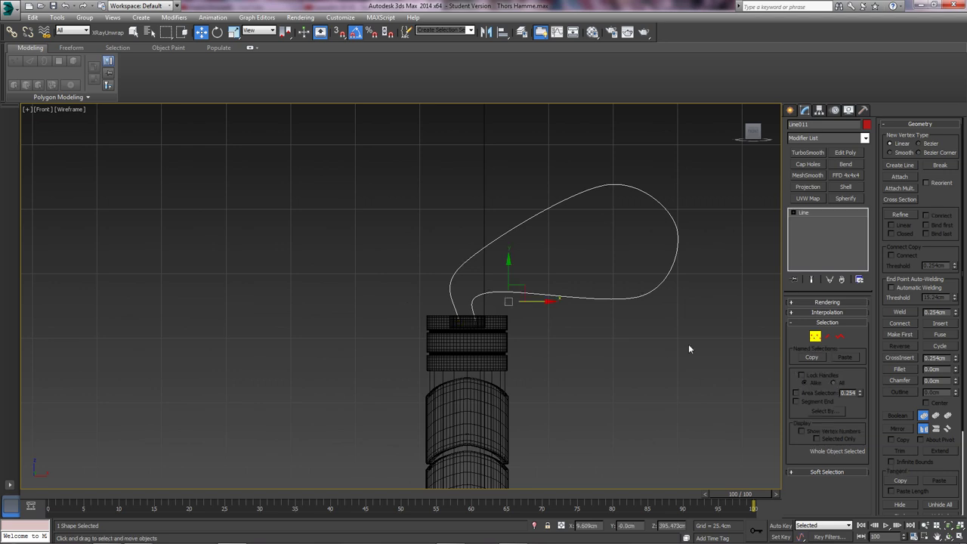
{"action": "scroll", "coordinate": [504, 323], "scroll_direction": "up", "scroll_amount": 3}
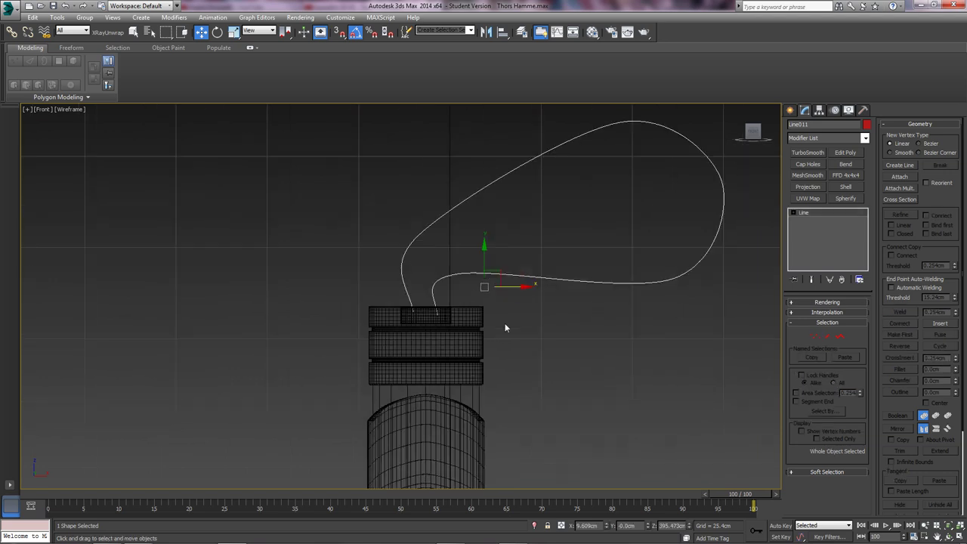
Enable the line's rectangular rendering in the viewport and show the resulting strap shaded in the Perspective view
{"action": "left_click", "coordinate": [826, 302]}
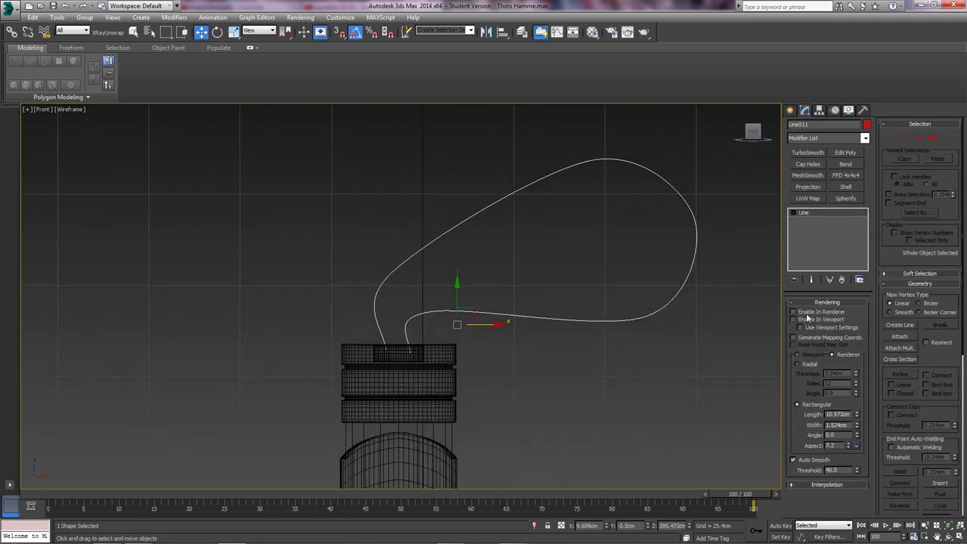
{"action": "left_click", "coordinate": [793, 319]}
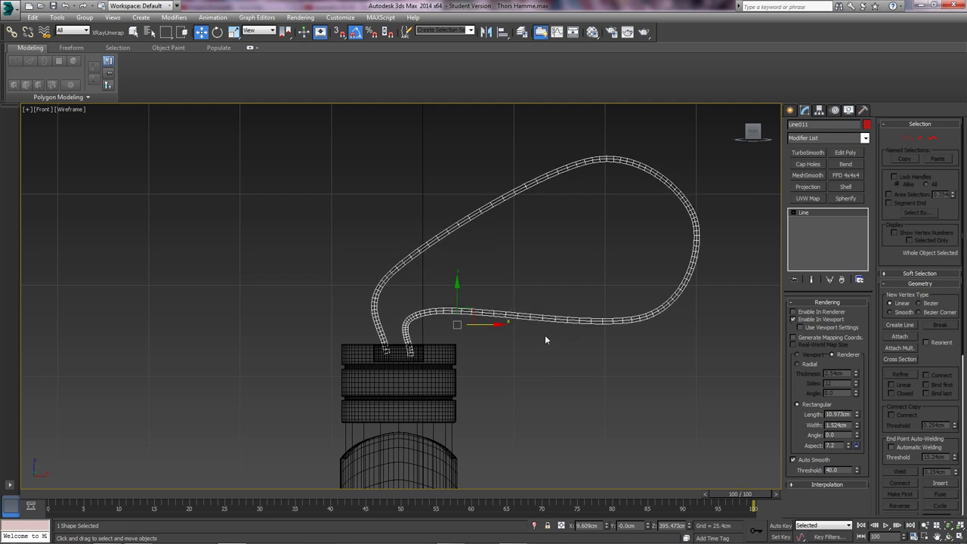
{"action": "key", "text": "alt+w"}
{"action": "key", "text": "alt+w"}
{"action": "key", "text": "p"}
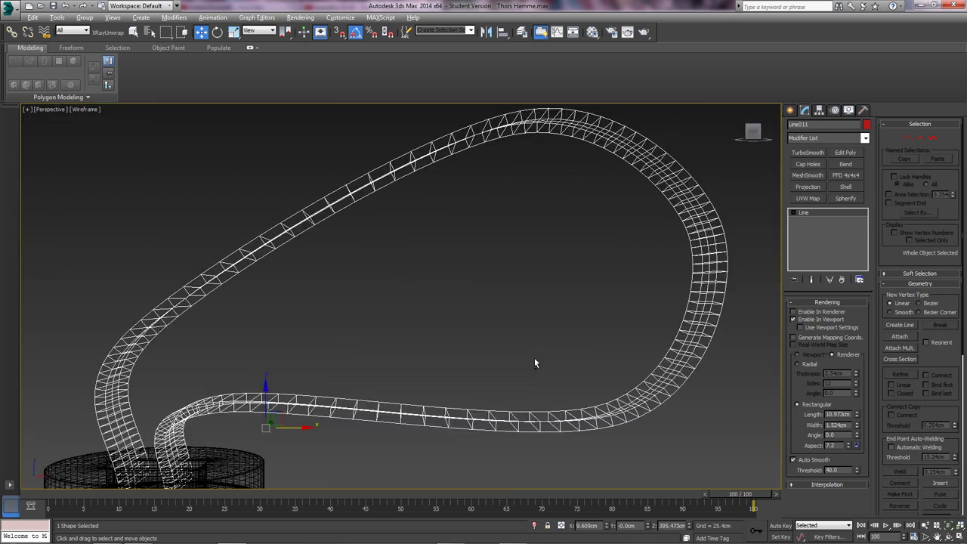
{"action": "key", "text": "F3"}
{"action": "mouse_move", "coordinate": [534, 362]}
{"action": "middle_mouse_down", "text": "alt"}
{"action": "mouse_move", "coordinate": [426, 317]}
{"action": "mouse_move", "coordinate": [468, 269]}
{"action": "mouse_move", "coordinate": [486, 281]}
{"action": "mouse_move", "coordinate": [447, 285]}
{"action": "middle_mouse_up", "text": "alt"}
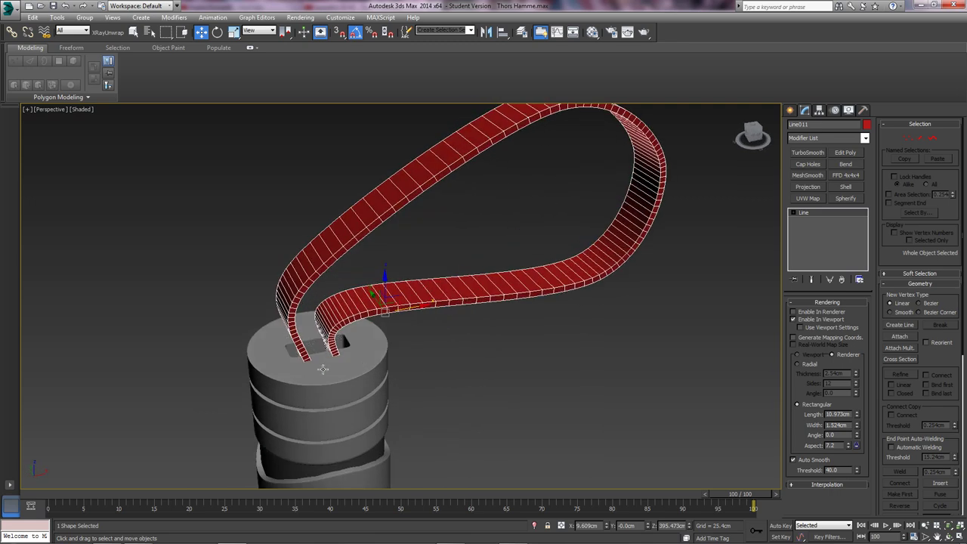
{"action": "scroll", "coordinate": [355, 358], "scroll_direction": "up", "scroll_amount": 2}
{"action": "scroll", "coordinate": [425, 322], "scroll_direction": "up", "scroll_amount": 2}
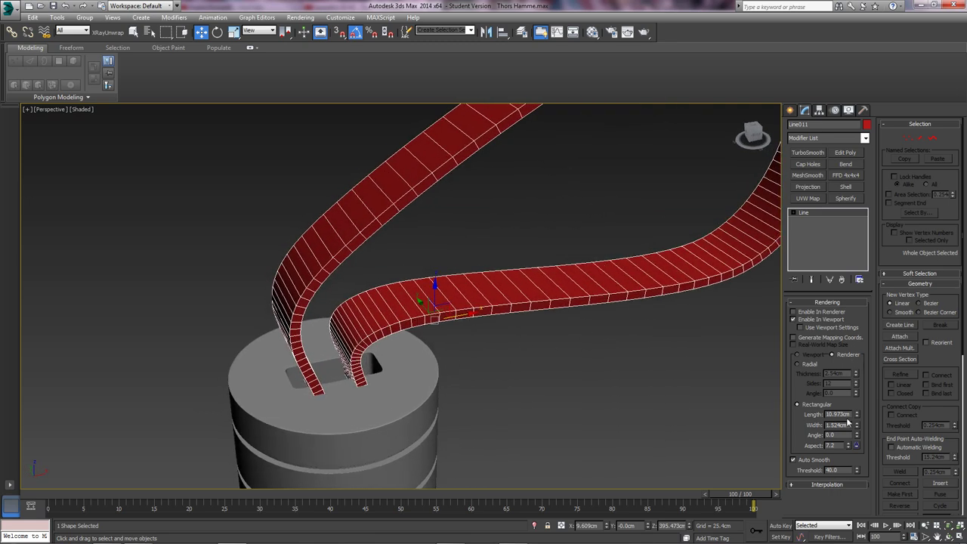
Set the strap's rectangular cross-section to a length of 14.045 cm and a width of 0.991 cm
{"action": "left_click_drag", "start_coordinate": [856, 429], "coordinate": [856, 439]}
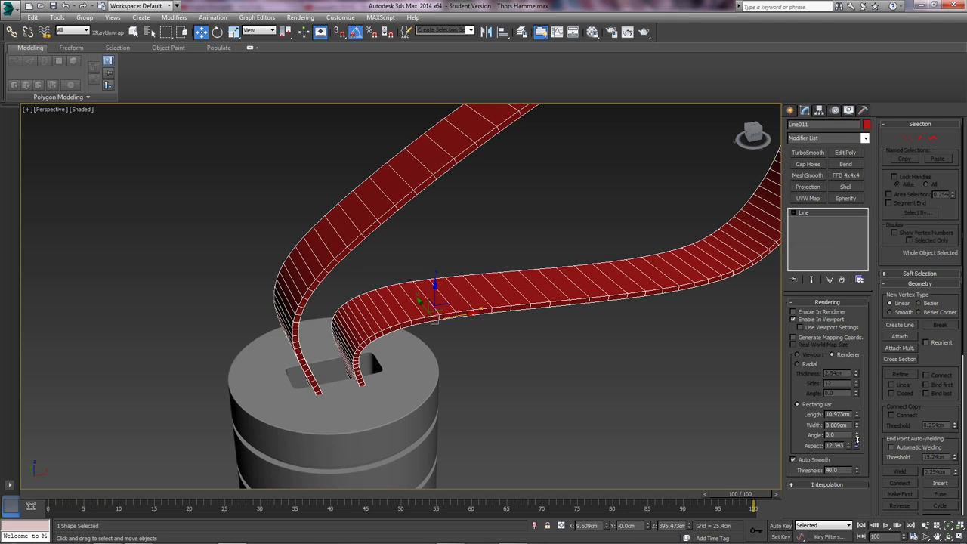
{"action": "left_click_drag", "start_coordinate": [856, 438], "coordinate": [850, 392]}
{"action": "middle_click_drag", "start_coordinate": [569, 403], "coordinate": [614, 405], "text": "alt"}
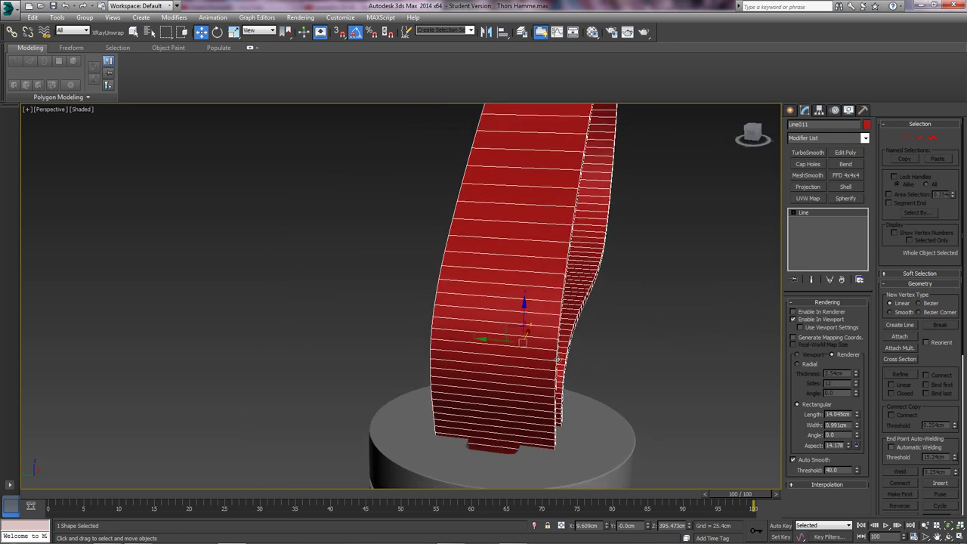
Rotate the strap about the vertical axis so its width lines up with the long side of the recess
{"action": "middle_click_drag", "start_coordinate": [558, 359], "coordinate": [500, 351], "text": "alt"}
{"action": "key", "text": "e"}
{"action": "left_click_drag", "start_coordinate": [436, 343], "coordinate": [483, 341]}
{"action": "key", "text": "w"}
{"action": "middle_click_drag", "start_coordinate": [482, 344], "coordinate": [500, 368], "text": "alt"}
{"action": "middle_click_drag", "start_coordinate": [441, 290], "coordinate": [334, 286], "text": "alt"}
{"action": "scroll", "coordinate": [398, 322], "scroll_direction": "up", "scroll_amount": 3}
Move the strap's end vertex that lies outside the recess toward the other end so that it enters the recess
{"action": "key", "text": "1"}
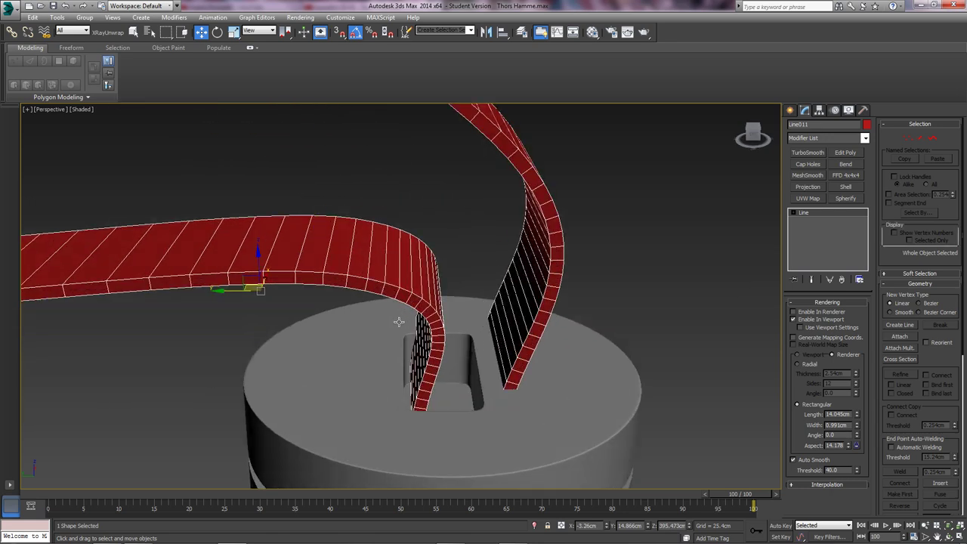
{"action": "scroll", "coordinate": [488, 343], "scroll_direction": "down", "scroll_amount": 3}
{"action": "middle_click_drag", "start_coordinate": [488, 342], "coordinate": [490, 334], "text": "alt"}
{"action": "left_click_drag", "start_coordinate": [526, 353], "coordinate": [462, 298]}
{"action": "left_click", "coordinate": [451, 343]}
{"action": "left_click_drag", "start_coordinate": [446, 336], "coordinate": [410, 340]}
{"action": "middle_click_drag", "start_coordinate": [435, 331], "coordinate": [448, 358], "text": "alt"}
{"action": "left_click_drag", "start_coordinate": [419, 333], "coordinate": [422, 334]}
{"action": "mouse_move", "coordinate": [461, 348]}
{"action": "middle_mouse_down", "text": "alt"}
{"action": "mouse_move", "coordinate": [448, 344]}
{"action": "mouse_move", "coordinate": [468, 336]}
{"action": "middle_mouse_up", "text": "alt"}
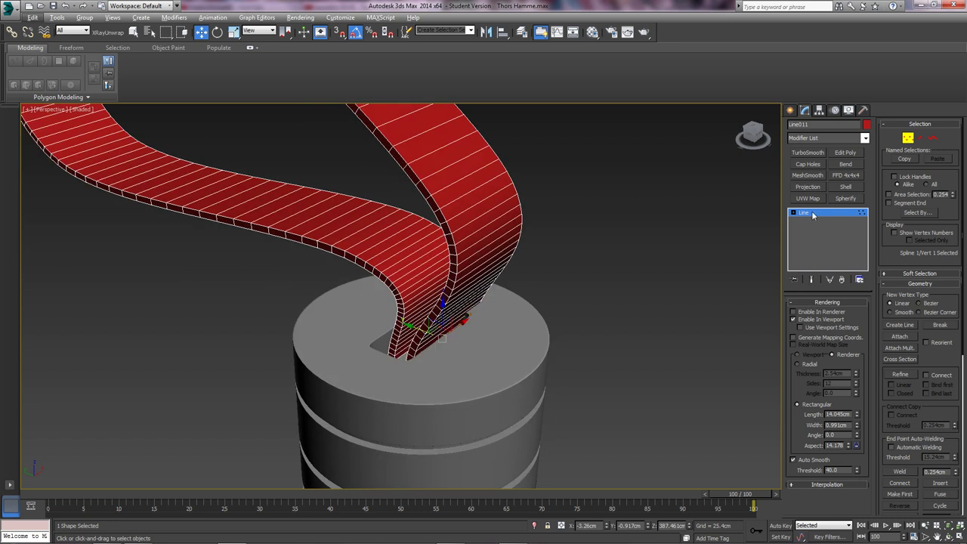
{"action": "left_click", "coordinate": [676, 309]}
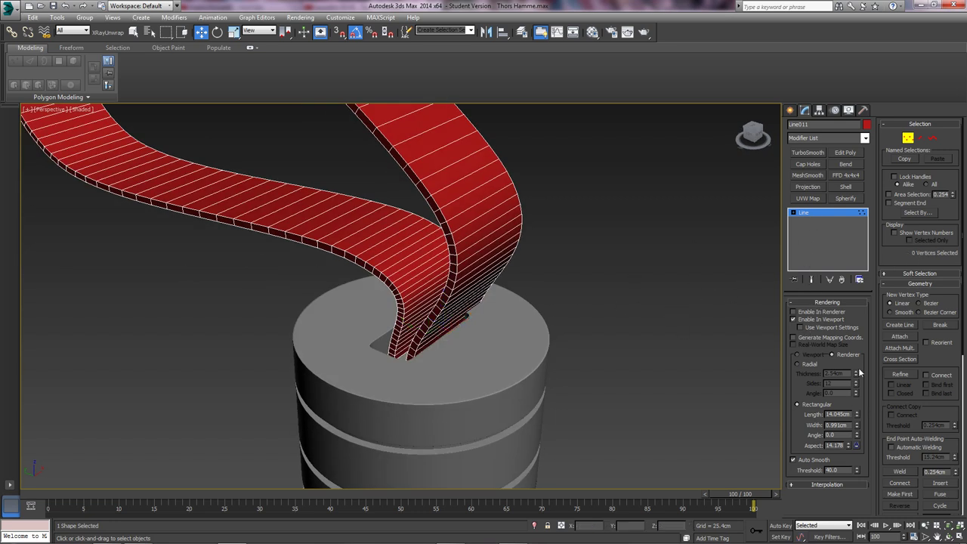
Finish vertex editing and move the whole strap along X to about -6.685 cm so it sits centred in the recess
{"action": "middle_click_drag", "start_coordinate": [620, 402], "coordinate": [578, 401], "text": "alt"}
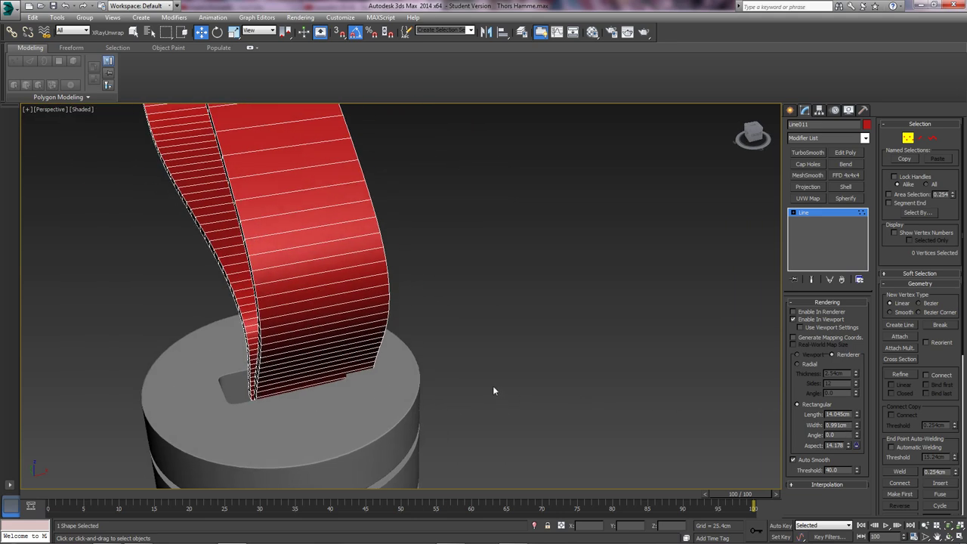
{"action": "middle_click_drag", "start_coordinate": [492, 390], "coordinate": [544, 362], "text": "alt"}
{"action": "left_click", "coordinate": [909, 139]}
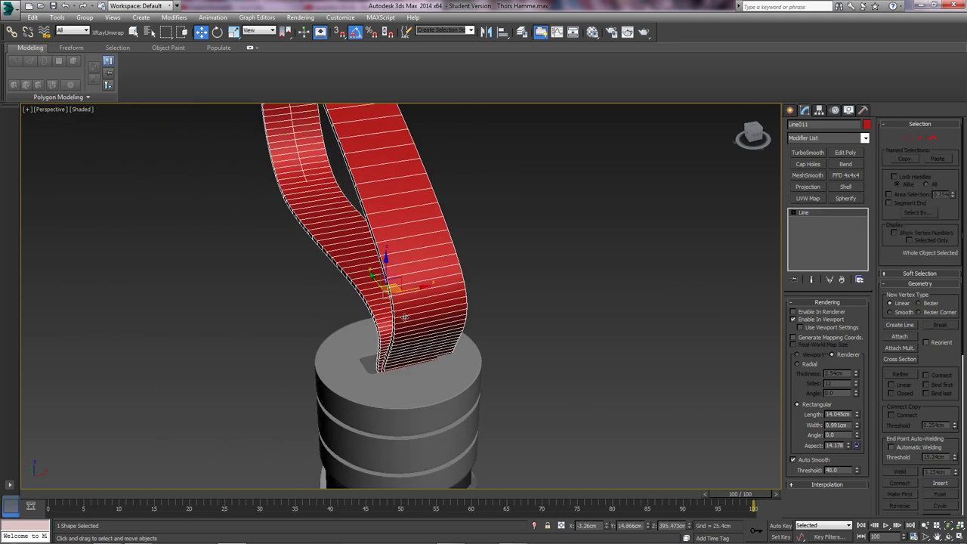
{"action": "middle_click_drag", "start_coordinate": [405, 318], "coordinate": [365, 309], "text": "alt"}
{"action": "left_click_drag", "start_coordinate": [361, 288], "coordinate": [333, 289]}
{"action": "middle_click_drag", "start_coordinate": [368, 352], "coordinate": [481, 330], "text": "alt"}
{"action": "scroll", "coordinate": [522, 335], "scroll_direction": "up", "scroll_amount": 4}
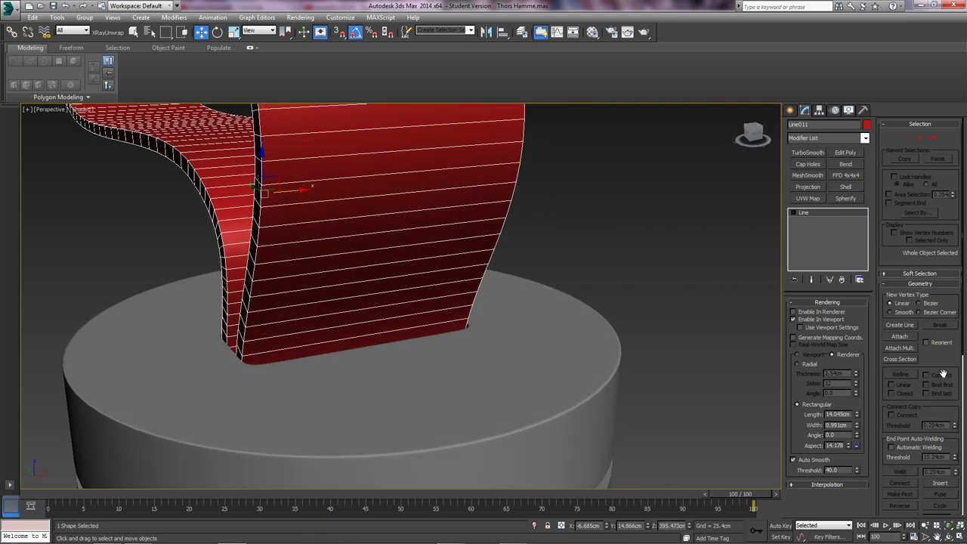
Reduce the strap's rectangular length to 13.062 cm so its ends fit inside the recess
{"action": "left_click_drag", "start_coordinate": [856, 428], "coordinate": [856, 420]}
{"action": "left_click", "coordinate": [856, 423]}
{"action": "middle_click_drag", "start_coordinate": [568, 372], "coordinate": [545, 362], "text": "alt"}
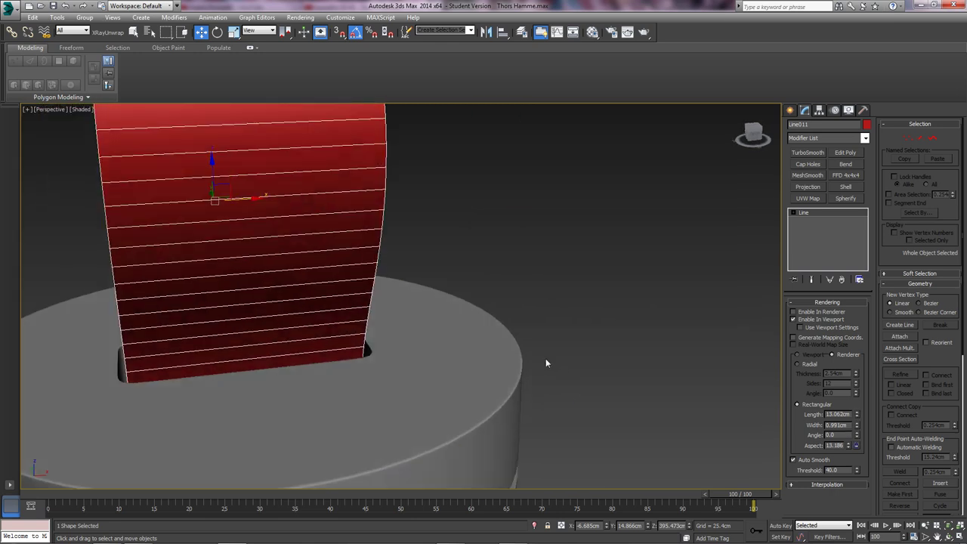
{"action": "scroll", "coordinate": [546, 309], "scroll_direction": "down", "scroll_amount": 3}
{"action": "middle_click_drag", "start_coordinate": [455, 270], "coordinate": [554, 321]}
{"action": "scroll", "coordinate": [589, 303], "scroll_direction": "down", "scroll_amount": 5}
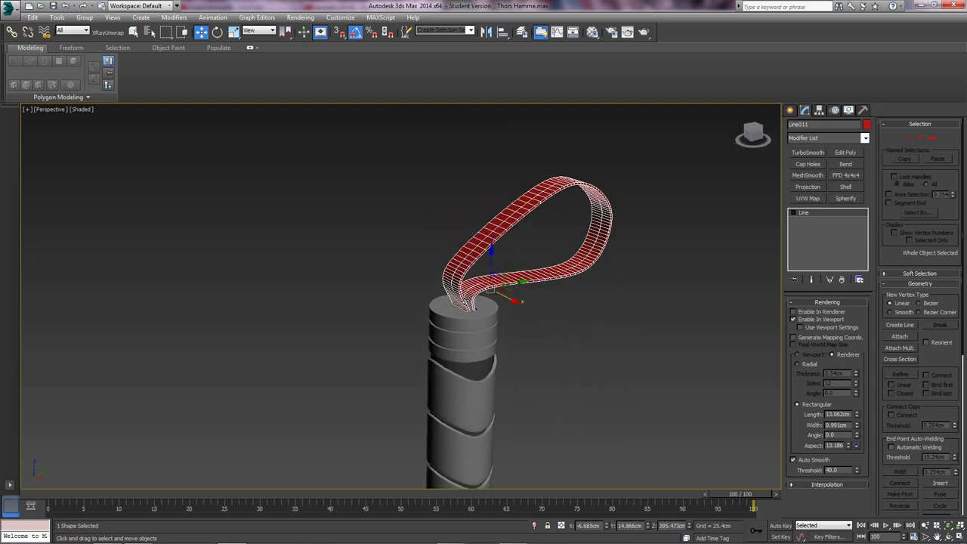
{"action": "scroll", "coordinate": [553, 325], "scroll_direction": "up", "scroll_amount": 3}
{"action": "left_click", "coordinate": [553, 326]}
{"action": "scroll", "coordinate": [544, 351], "scroll_direction": "up", "scroll_amount": 3}
{"action": "right_click", "coordinate": [468, 276]}
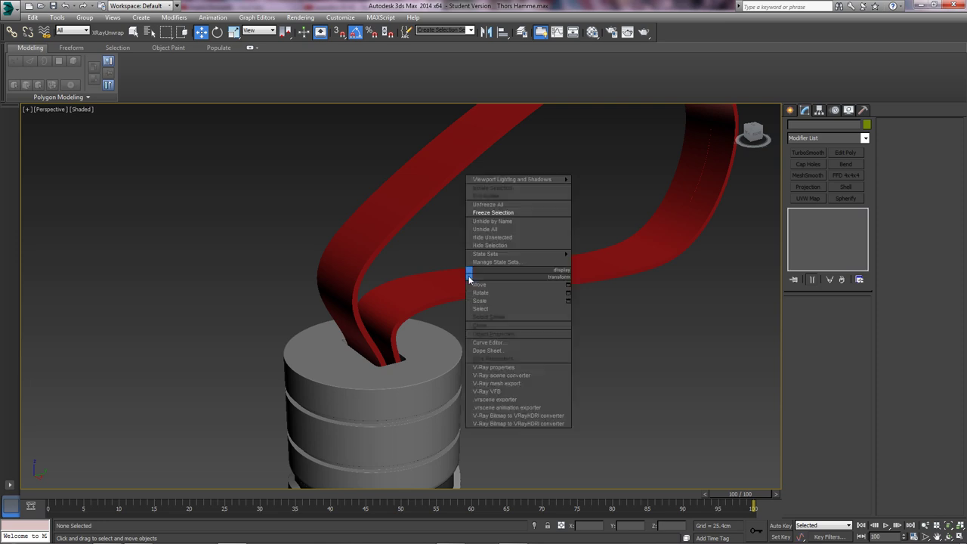
{"action": "key", "text": "Escape"}
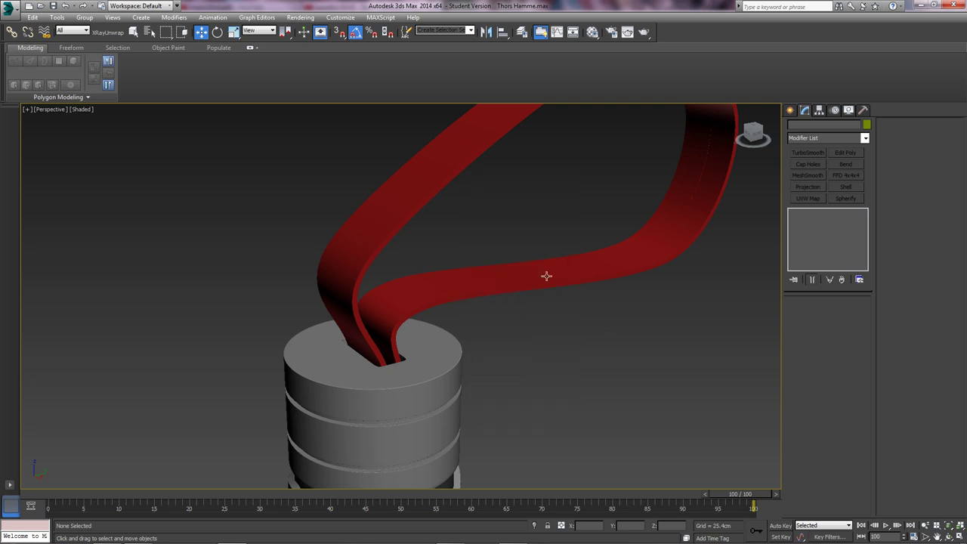
Add an Edit Poly modifier to the strap and select the ring of edges running across its width
{"action": "left_click_drag", "start_coordinate": [590, 327], "coordinate": [547, 238]}
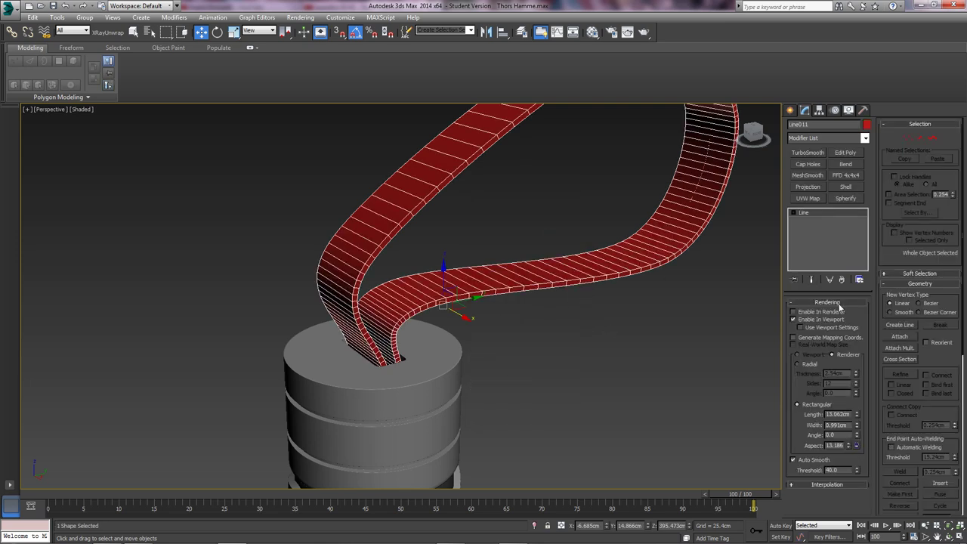
{"action": "left_click", "coordinate": [846, 154]}
{"action": "left_click", "coordinate": [813, 380]}
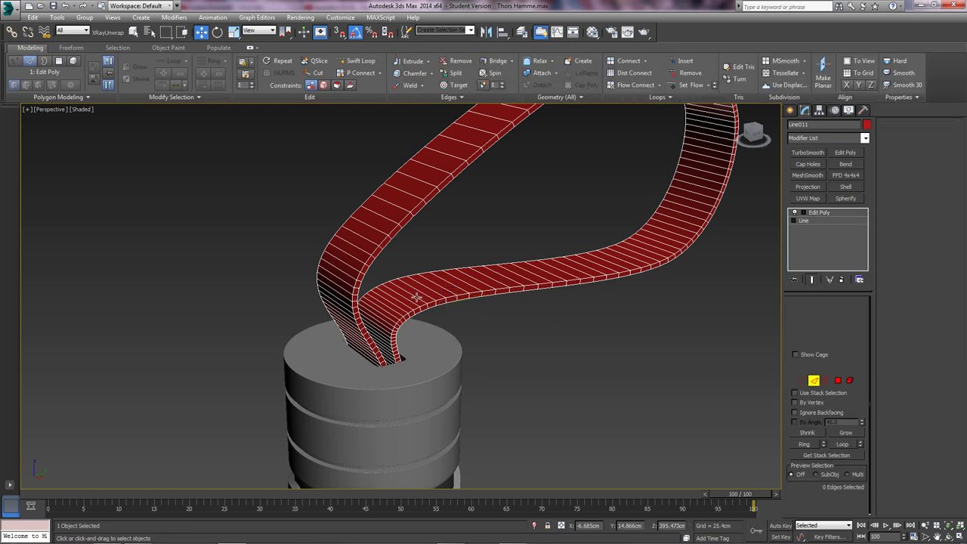
{"action": "middle_click_drag", "start_coordinate": [498, 310], "coordinate": [463, 326], "text": "alt"}
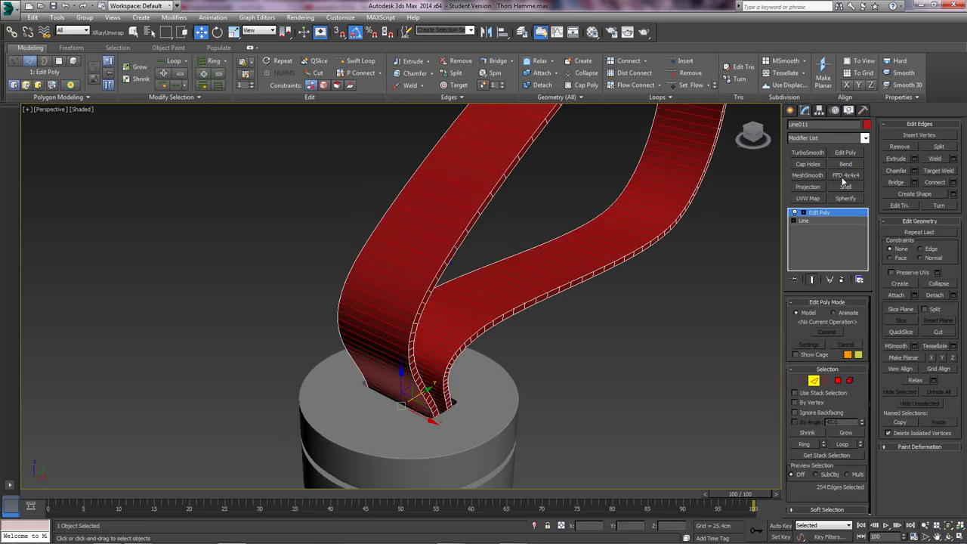
Connect the selected edges with 2 segments and a pinch of 97 to add support loops along both strap borders
{"action": "left_click", "coordinate": [953, 182]}
{"action": "scroll", "coordinate": [415, 302], "scroll_direction": "up", "scroll_amount": 3}
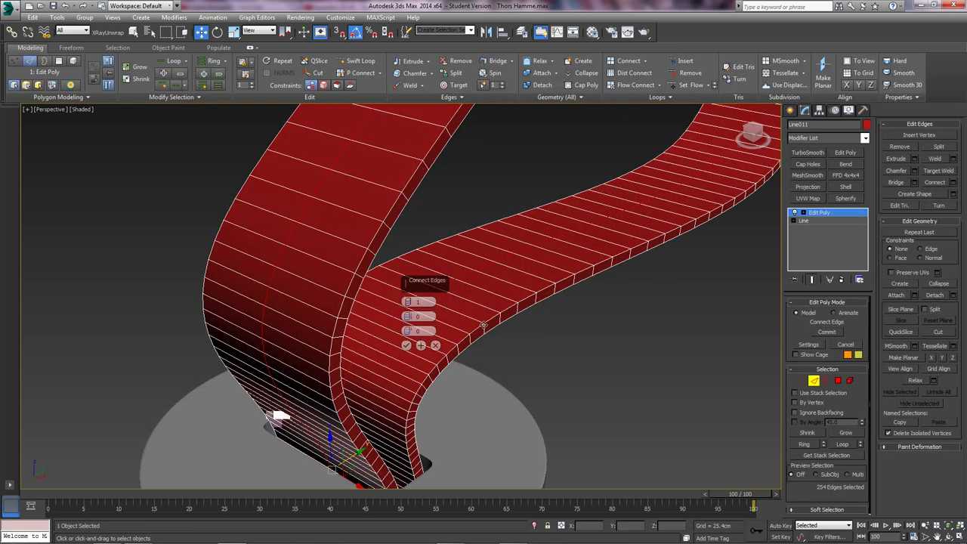
{"action": "left_click", "coordinate": [409, 301]}
{"action": "left_click_drag", "start_coordinate": [408, 315], "coordinate": [401, 240]}
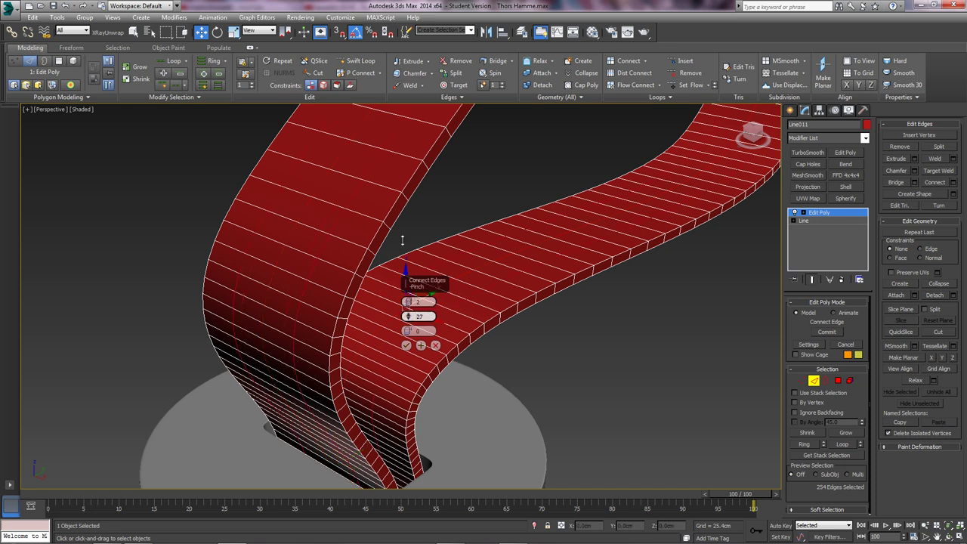
{"action": "left_click_drag", "start_coordinate": [370, 117], "coordinate": [391, 155]}
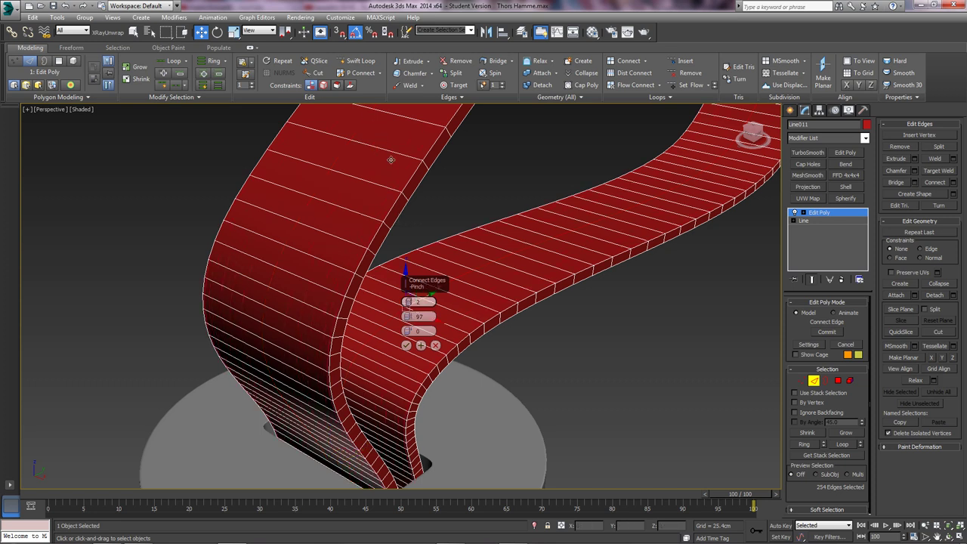
{"action": "left_click", "coordinate": [405, 345]}
Commit the edge connection and select the ring of short edges across the thickness of the strap's side
{"action": "left_click", "coordinate": [350, 298]}
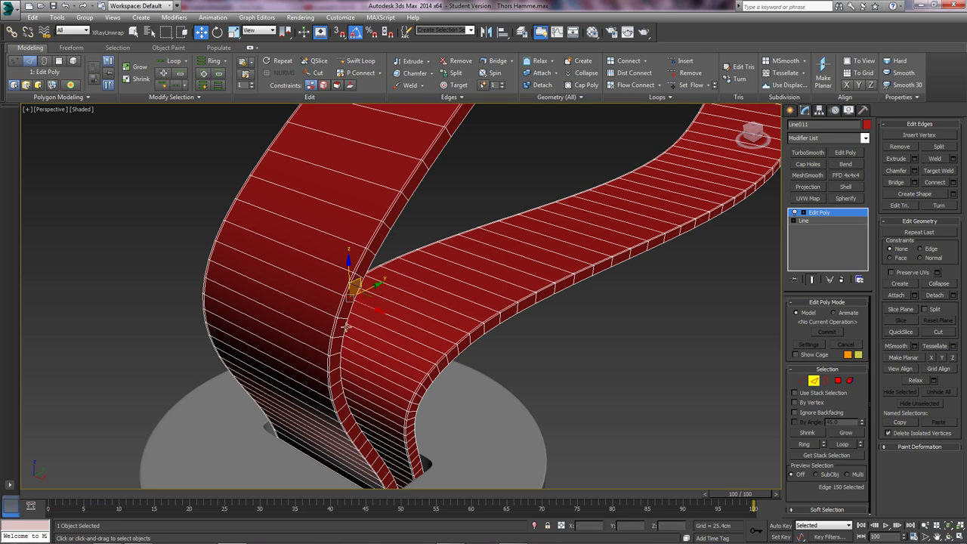
{"action": "scroll", "coordinate": [345, 326], "scroll_direction": "up", "scroll_amount": 3}
{"action": "left_click", "coordinate": [337, 299], "text": "shift"}
{"action": "middle_click_drag", "start_coordinate": [463, 285], "coordinate": [392, 304]}
{"action": "scroll", "coordinate": [391, 305], "scroll_direction": "down", "scroll_amount": 5}
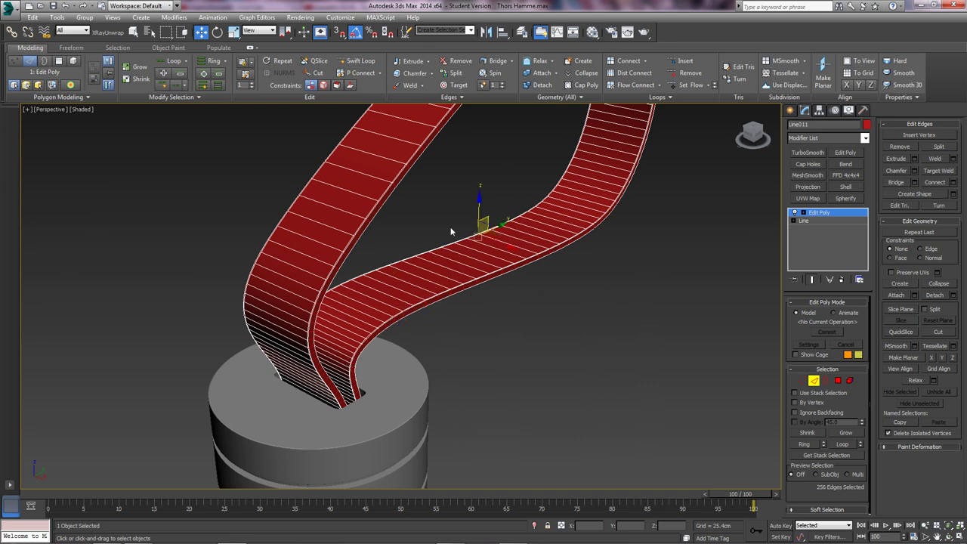
{"action": "scroll", "coordinate": [448, 302], "scroll_direction": "up", "scroll_amount": 5}
{"action": "scroll", "coordinate": [449, 302], "scroll_direction": "down", "scroll_amount": 5}
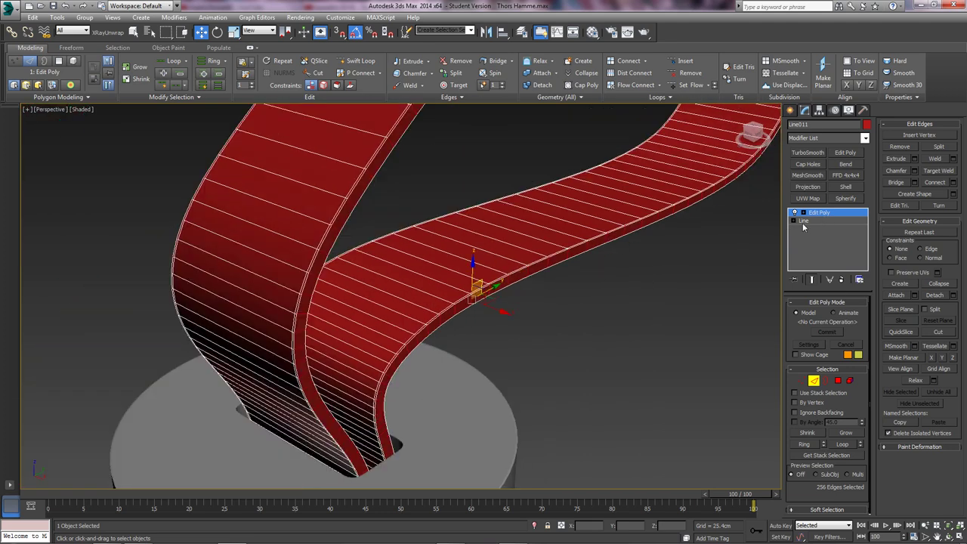
Try moving a lower vertex of the strap's base Line with the viewport mesh hidden, and restore both
{"action": "left_click", "coordinate": [803, 220]}
{"action": "left_click", "coordinate": [524, 305]}
{"action": "scroll", "coordinate": [521, 306], "scroll_direction": "down", "scroll_amount": 3}
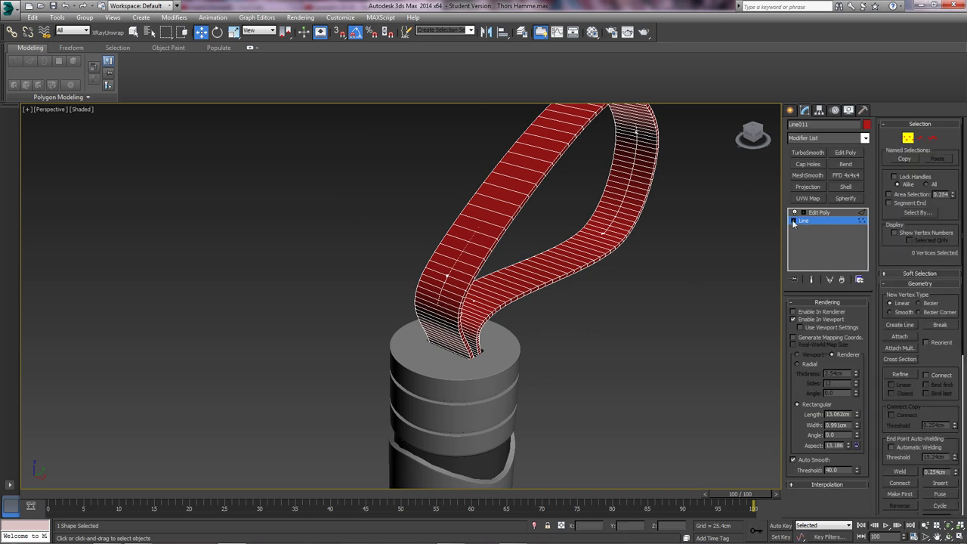
{"action": "left_click", "coordinate": [794, 319]}
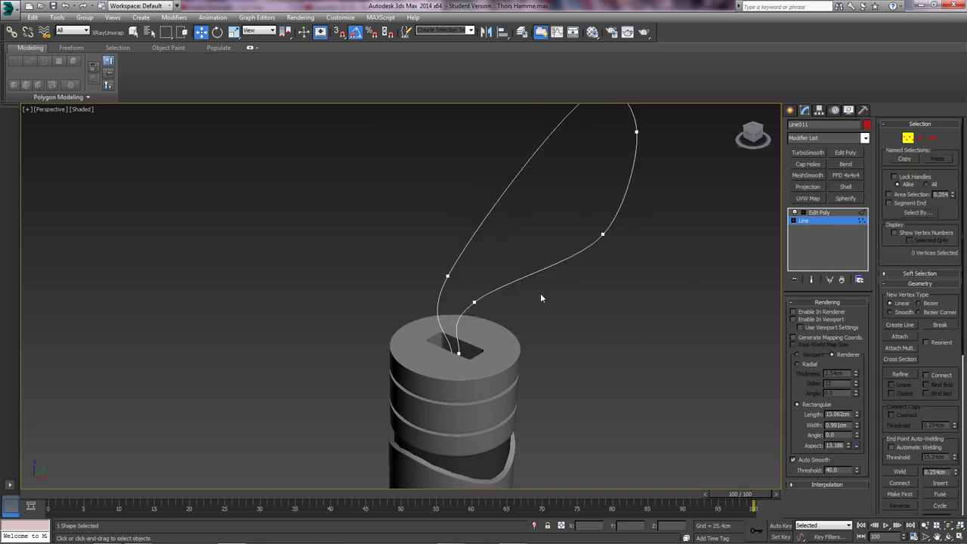
{"action": "left_click", "coordinate": [448, 277]}
{"action": "left_click_drag", "start_coordinate": [463, 277], "coordinate": [422, 263]}
{"action": "key", "text": "ctrl+z"}
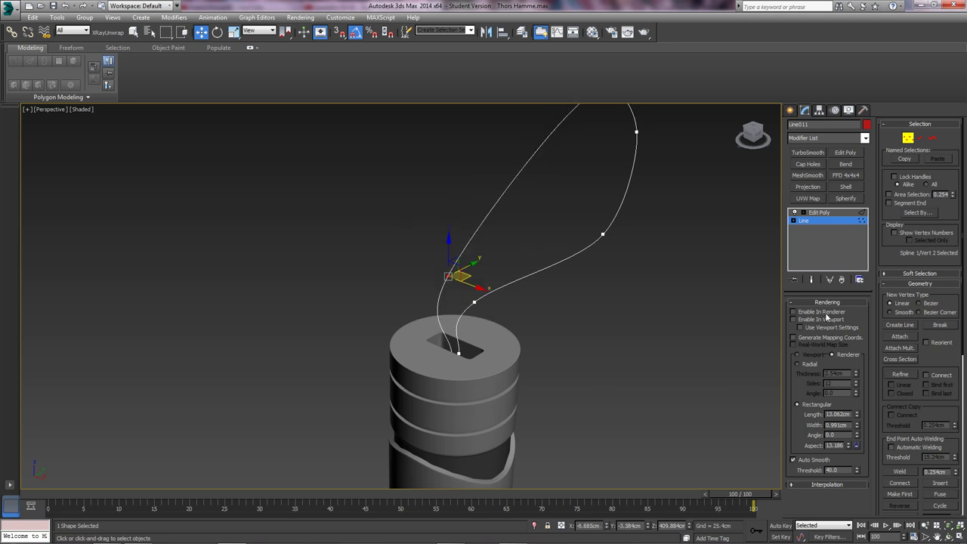
{"action": "left_click", "coordinate": [826, 317]}
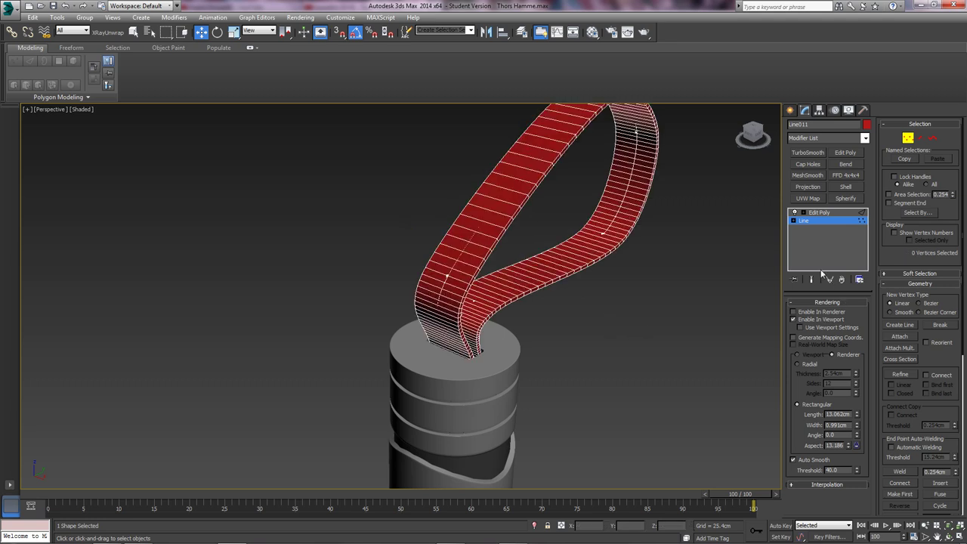
Return to Edit Poly, reselect the edges across the strap's thickness, and connect them with 2 segments and a pinch of about 79
{"action": "left_click", "coordinate": [819, 212]}
{"action": "scroll", "coordinate": [597, 325], "scroll_direction": "up", "scroll_amount": 10}
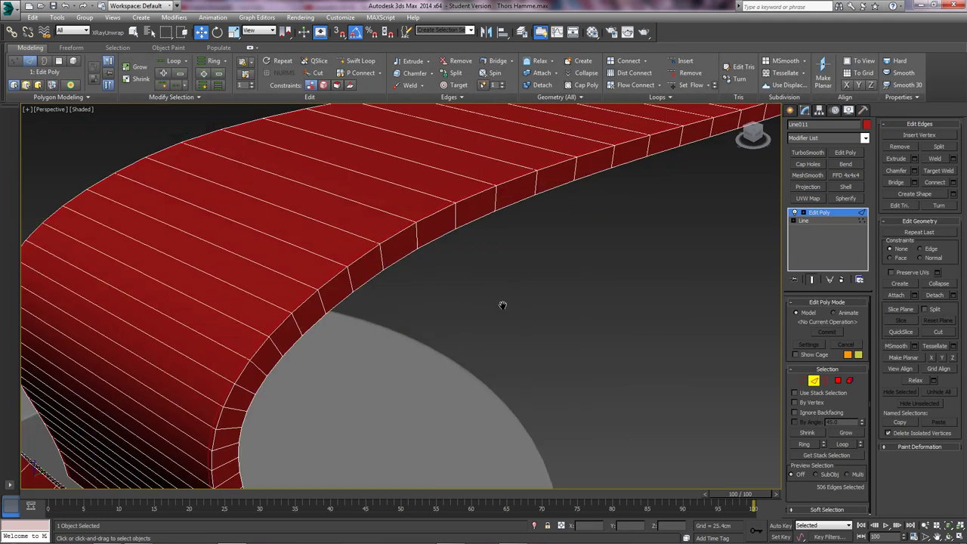
{"action": "middle_click_drag", "start_coordinate": [502, 305], "coordinate": [353, 276], "text": "alt"}
{"action": "left_click", "coordinate": [364, 256]}
{"action": "double_click", "coordinate": [374, 195]}
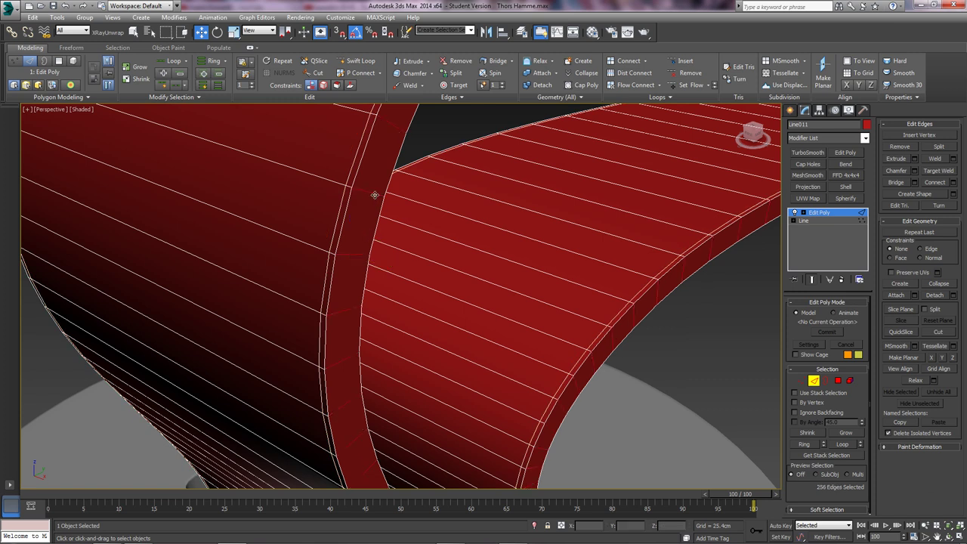
{"action": "left_click", "coordinate": [953, 183]}
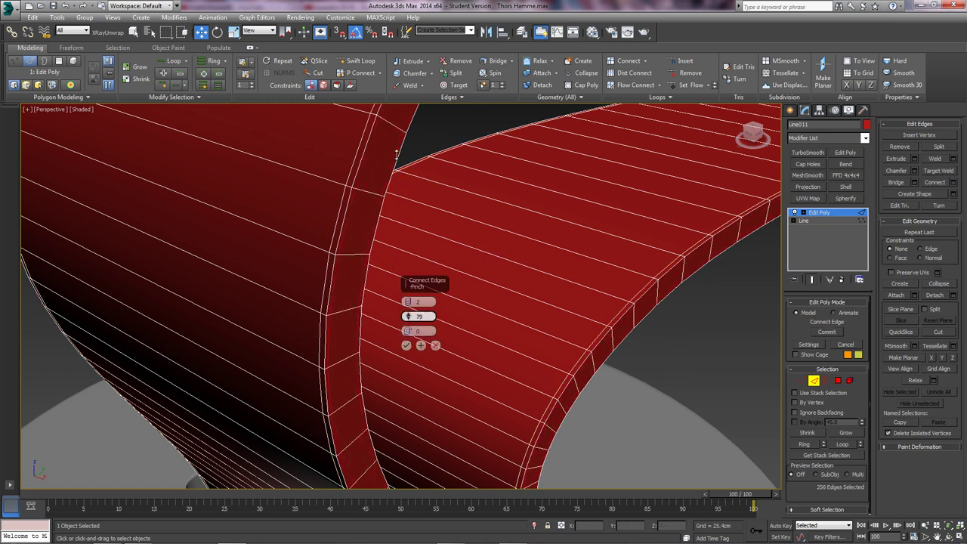
{"action": "left_click", "coordinate": [407, 346]}
Leave edge editing and apply TurboSmooth to the whole strap
{"action": "scroll", "coordinate": [499, 317], "scroll_direction": "down", "scroll_amount": 10}
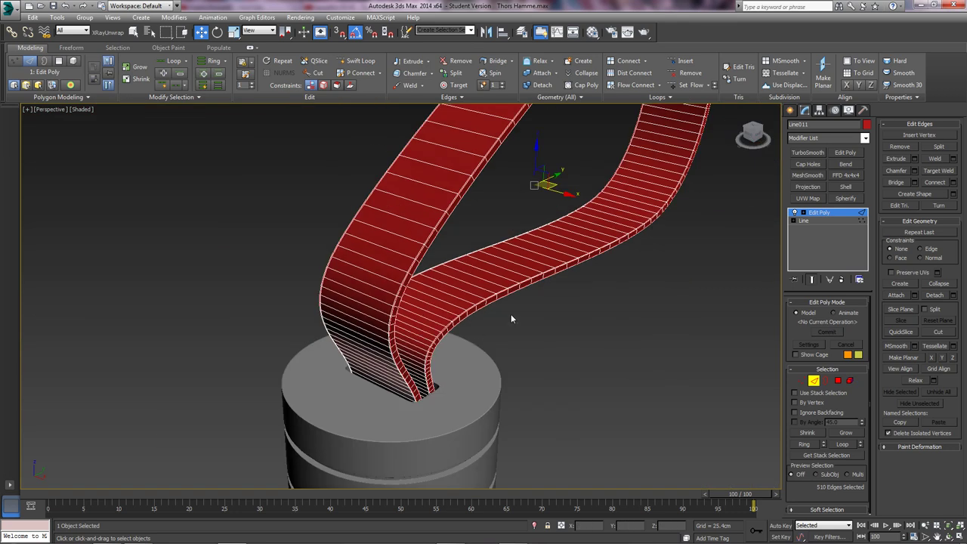
{"action": "left_click", "coordinate": [813, 380]}
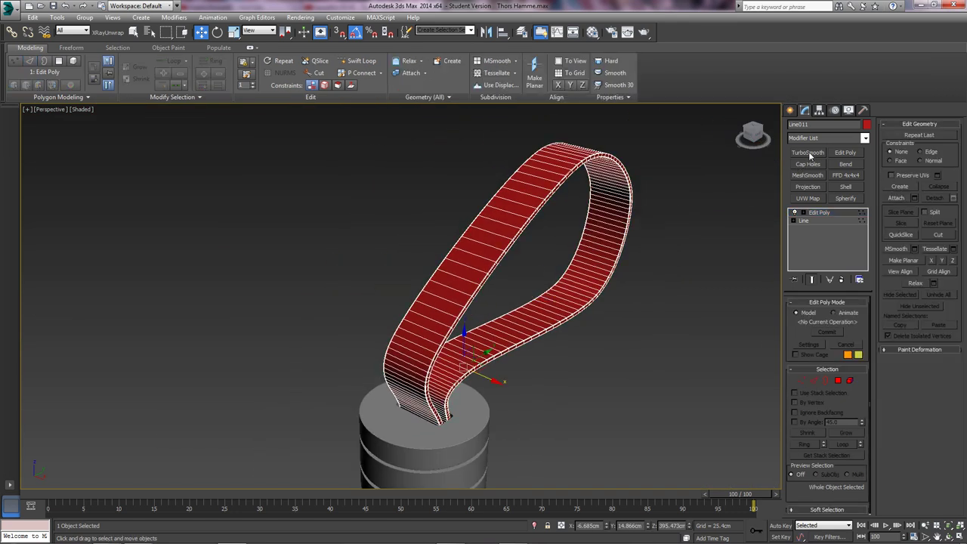
{"action": "left_click", "coordinate": [810, 154]}
{"action": "left_click", "coordinate": [698, 323]}
{"action": "middle_click_drag", "start_coordinate": [502, 370], "coordinate": [488, 279], "text": "alt"}
{"action": "scroll", "coordinate": [488, 279], "scroll_direction": "up", "scroll_amount": 5}
Assign the 03 - Default material to the strap and raise the specular level of 03 - Default and 02 - Default, the latter to about 31
{"action": "left_click", "coordinate": [520, 245]}
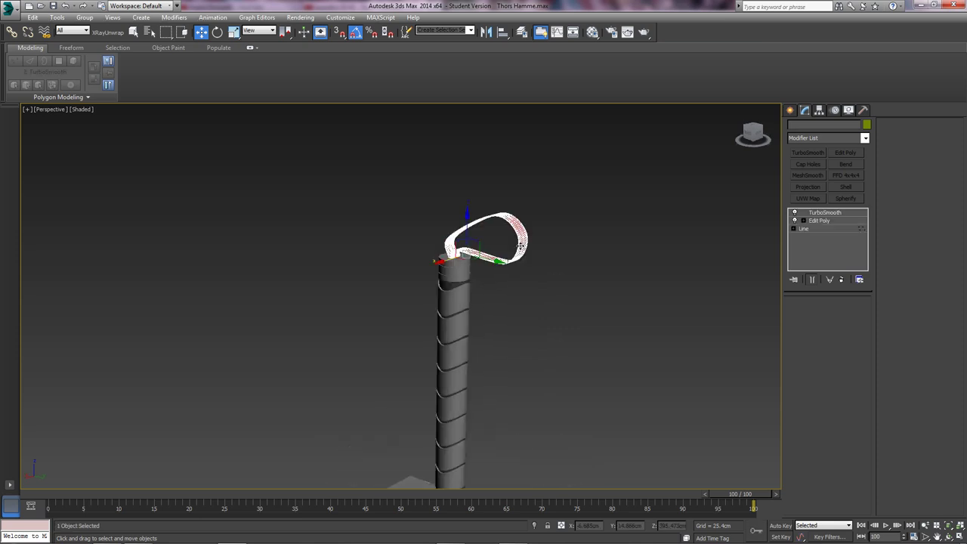
{"action": "key", "text": "m"}
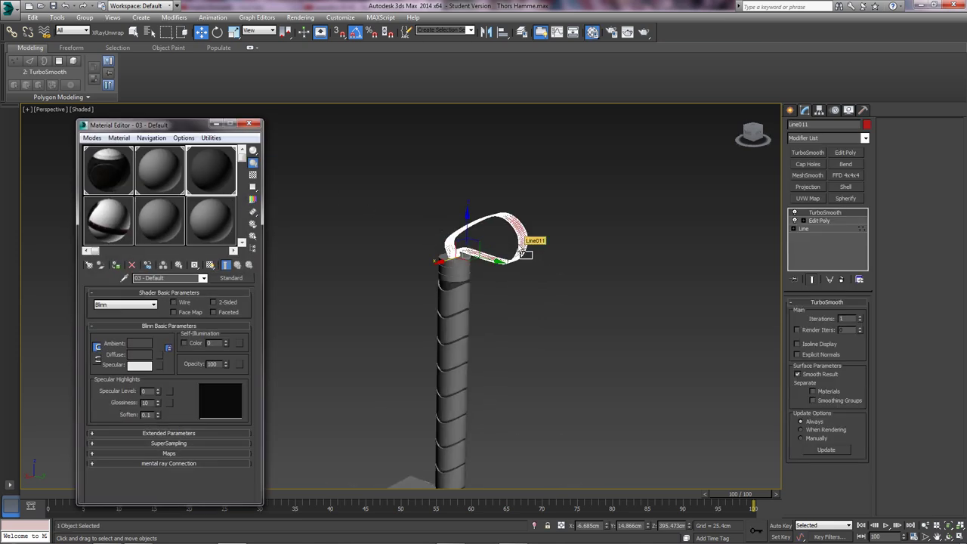
{"action": "left_click_drag", "start_coordinate": [158, 393], "coordinate": [159, 351]}
{"action": "left_click", "coordinate": [180, 170]}
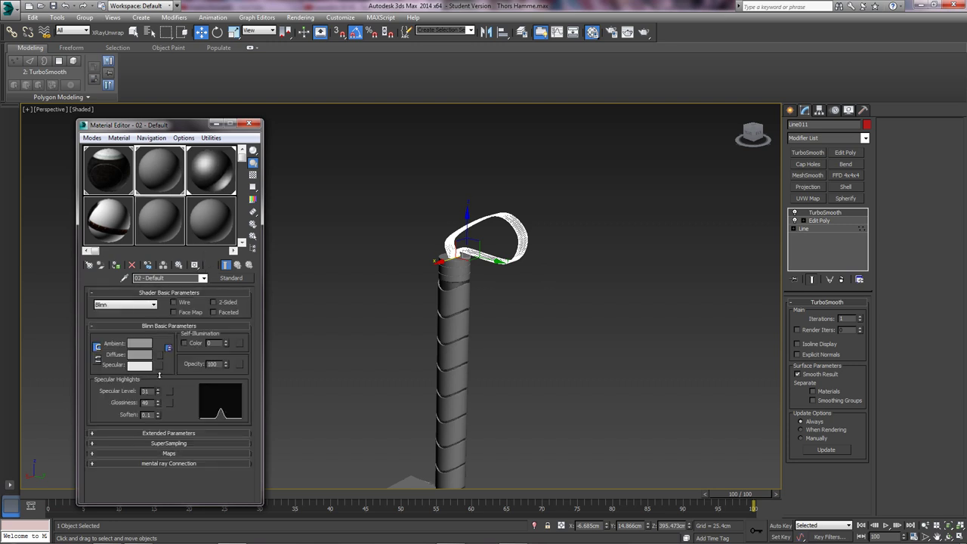
{"action": "left_click", "coordinate": [249, 125]}
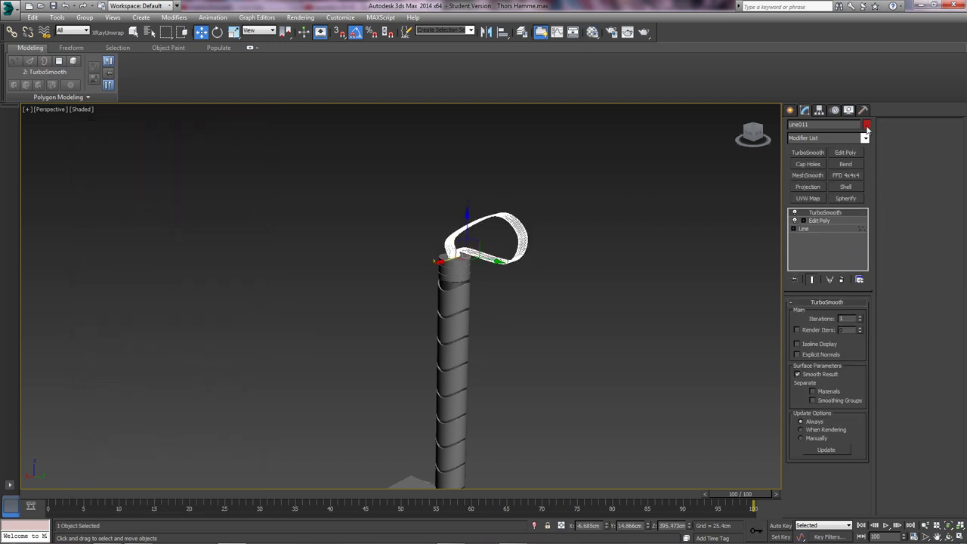
Change the strap's object colour to black and clear the selection
{"action": "left_click", "coordinate": [866, 126]}
{"action": "left_click", "coordinate": [535, 324]}
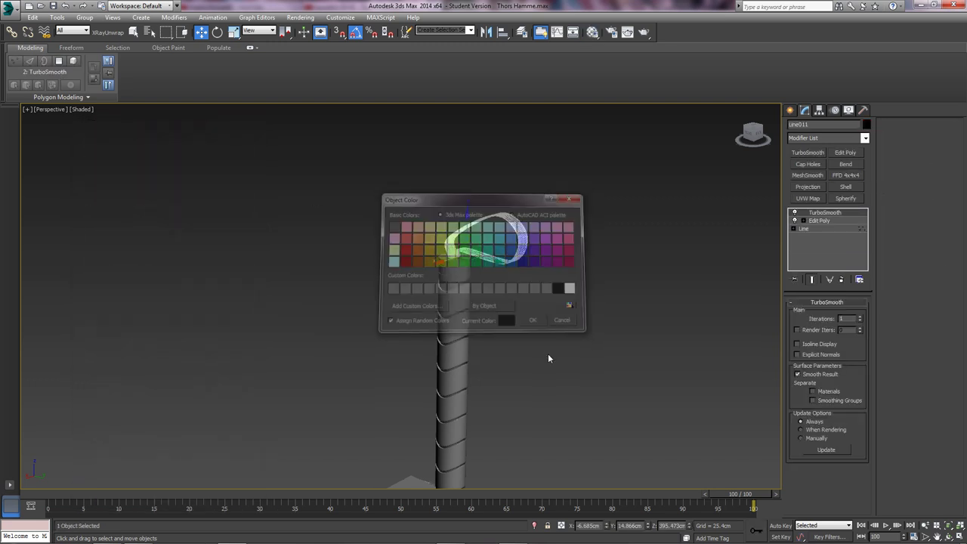
{"action": "left_click", "coordinate": [548, 354]}
{"action": "scroll", "coordinate": [499, 327], "scroll_direction": "up", "scroll_amount": 5}
{"action": "middle_click_drag", "start_coordinate": [277, 145], "coordinate": [389, 347]}
{"action": "scroll", "coordinate": [394, 298], "scroll_direction": "up", "scroll_amount": 3}
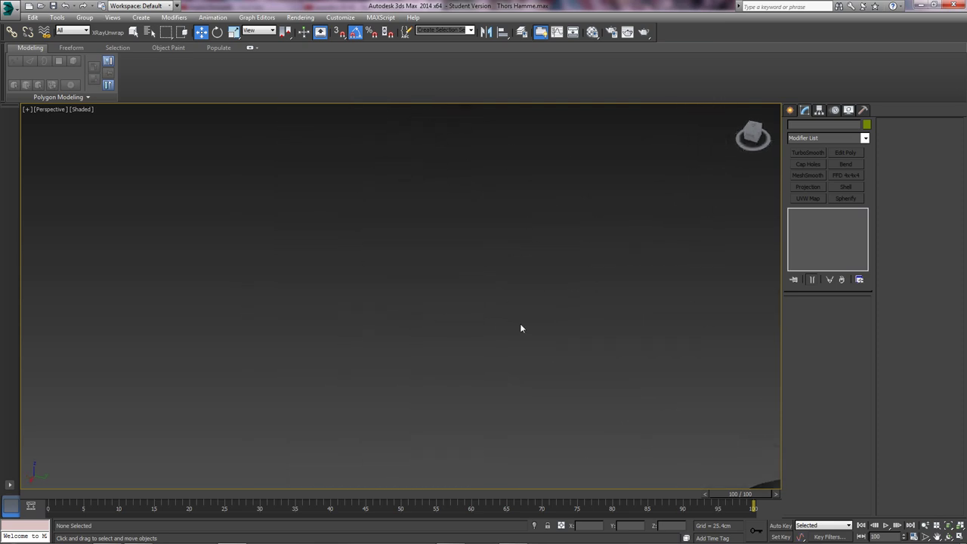
{"action": "scroll", "coordinate": [519, 325], "scroll_direction": "down", "scroll_amount": 8}
{"action": "middle_click_drag", "start_coordinate": [518, 325], "coordinate": [479, 289], "text": "alt"}
{"action": "scroll", "coordinate": [477, 333], "scroll_direction": "up", "scroll_amount": 4}
{"action": "scroll", "coordinate": [456, 303], "scroll_direction": "down", "scroll_amount": 3}
Draw a circle spline with a radius of about 19.4 cm beside the handle, above the hammer head, in the front view
{"action": "key", "text": "f"}
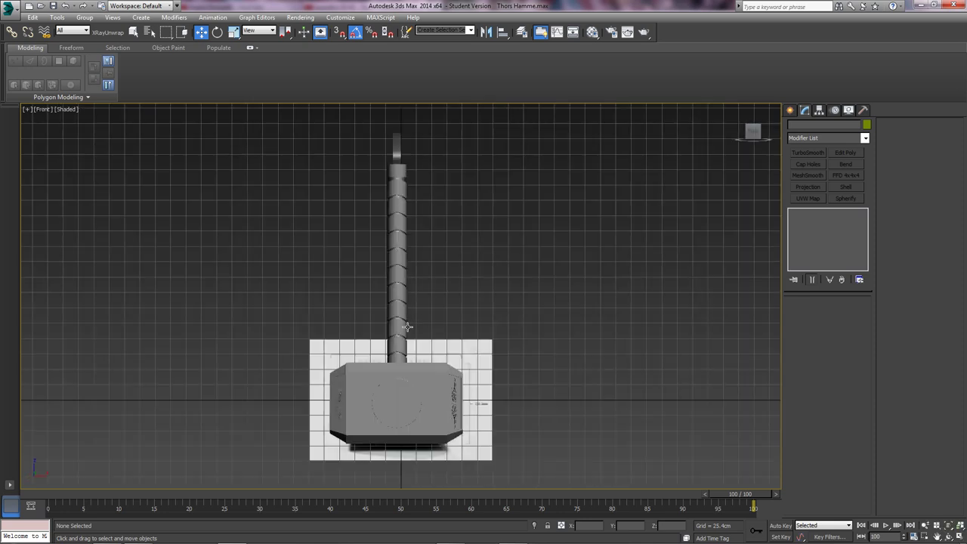
{"action": "scroll", "coordinate": [407, 358], "scroll_direction": "up", "scroll_amount": 4}
{"action": "middle_click_drag", "start_coordinate": [416, 353], "coordinate": [424, 342]}
{"action": "scroll", "coordinate": [425, 342], "scroll_direction": "up", "scroll_amount": 3}
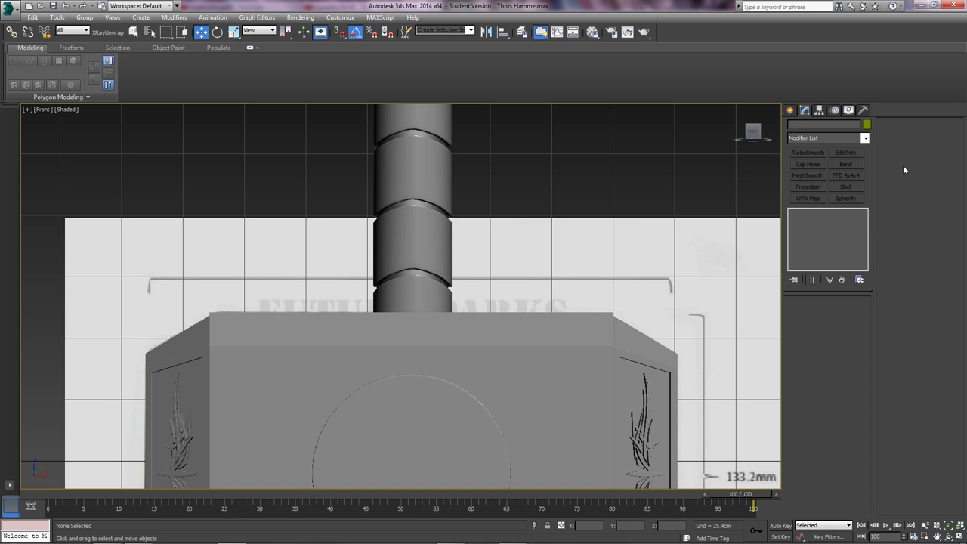
{"action": "left_click", "coordinate": [791, 111]}
{"action": "left_click", "coordinate": [792, 127]}
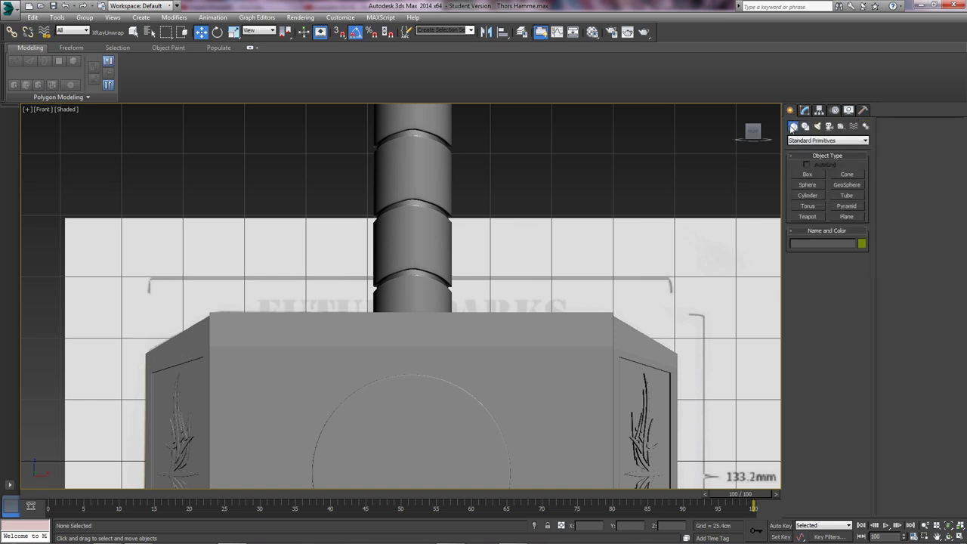
{"action": "left_click", "coordinate": [804, 126]}
{"action": "left_click", "coordinate": [807, 193]}
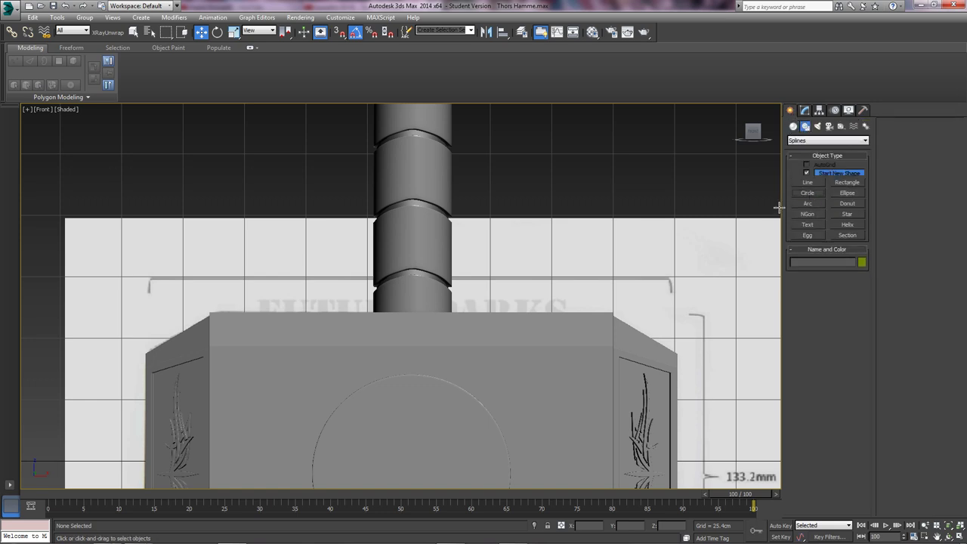
{"action": "scroll", "coordinate": [582, 257], "scroll_direction": "down", "scroll_amount": 2}
{"action": "left_click_drag", "start_coordinate": [513, 215], "coordinate": [533, 244]}
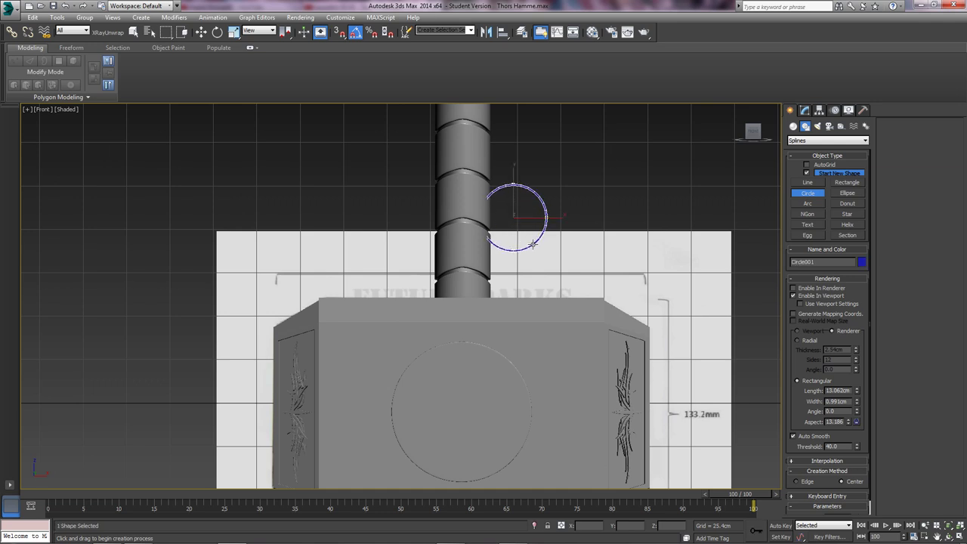
{"action": "key", "text": "w"}
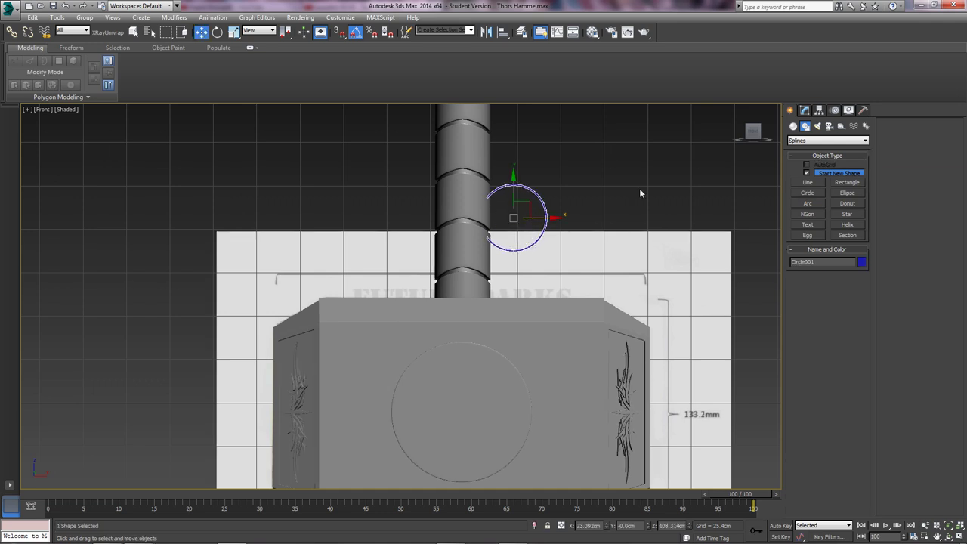
Hide the circle's viewport mesh and rotate the circle so it lies horizontally
{"action": "left_click", "coordinate": [805, 111]}
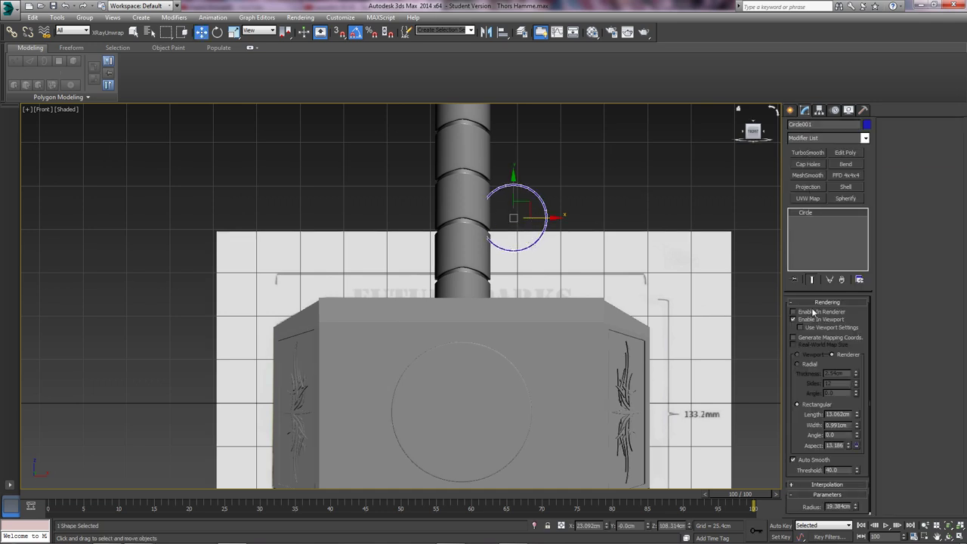
{"action": "left_click", "coordinate": [815, 322]}
{"action": "key", "text": "e"}
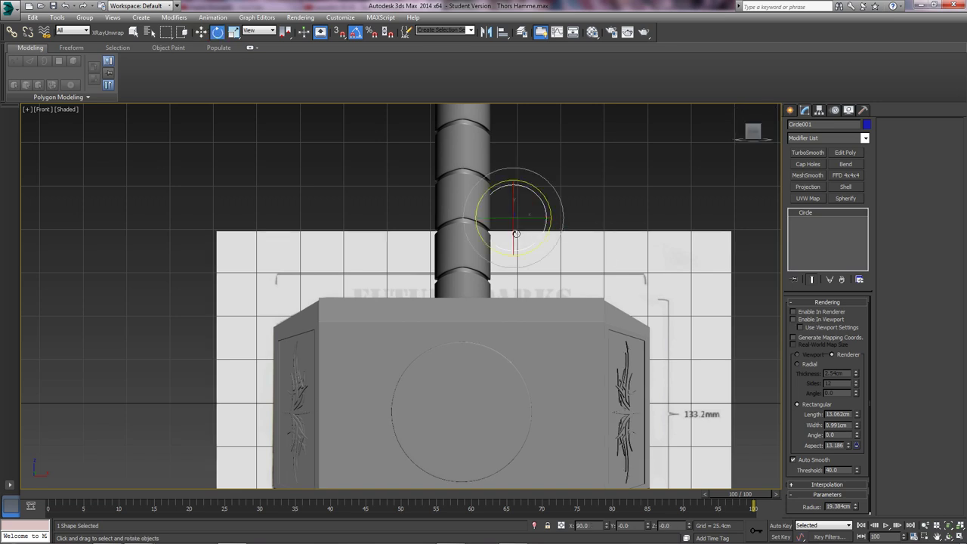
{"action": "left_click_drag", "start_coordinate": [516, 234], "coordinate": [518, 188]}
{"action": "key", "text": "w"}
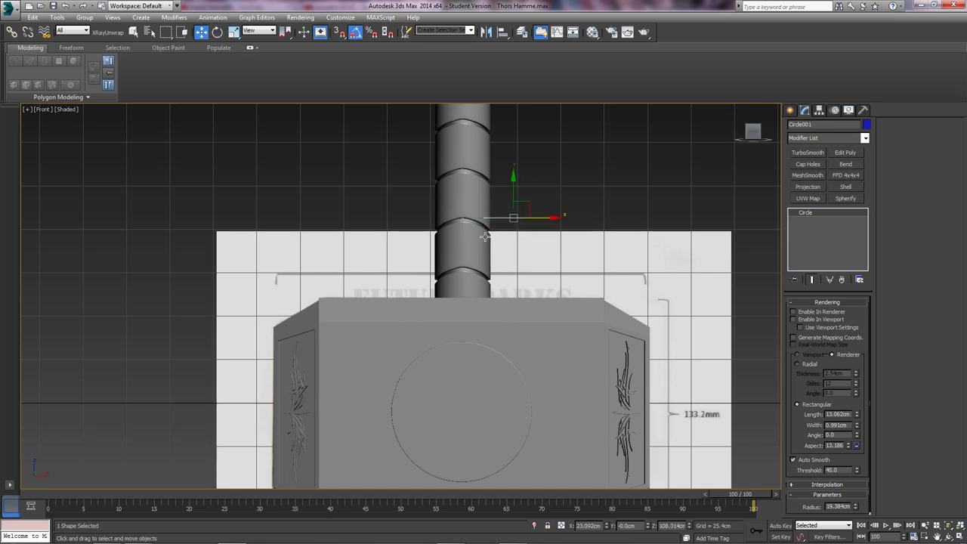
Move the circle along X to about -6.108 cm so it surrounds the handle, and turn its viewport mesh back on
{"action": "left_click_drag", "start_coordinate": [543, 218], "coordinate": [493, 218]}
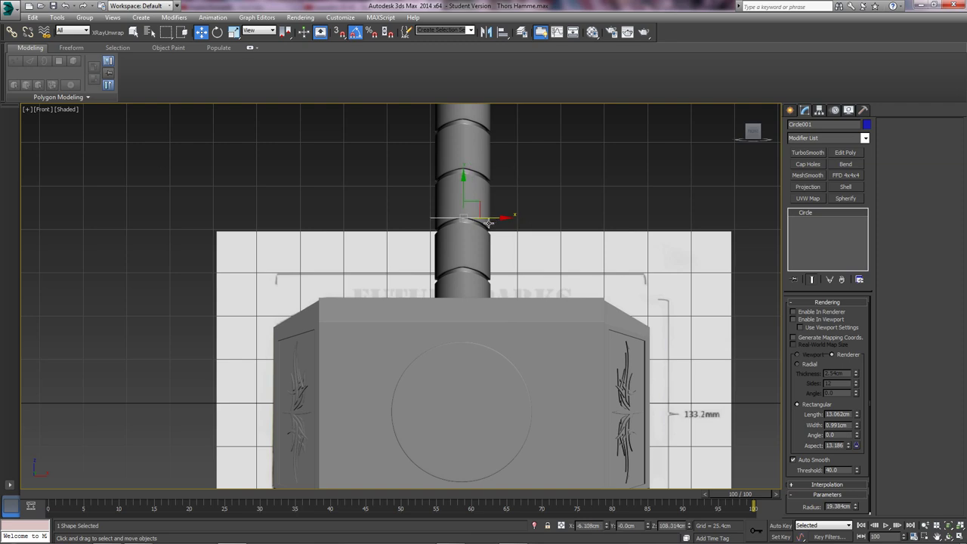
{"action": "middle_click_drag", "start_coordinate": [492, 218], "coordinate": [560, 252], "text": "alt"}
{"action": "left_click", "coordinate": [804, 320]}
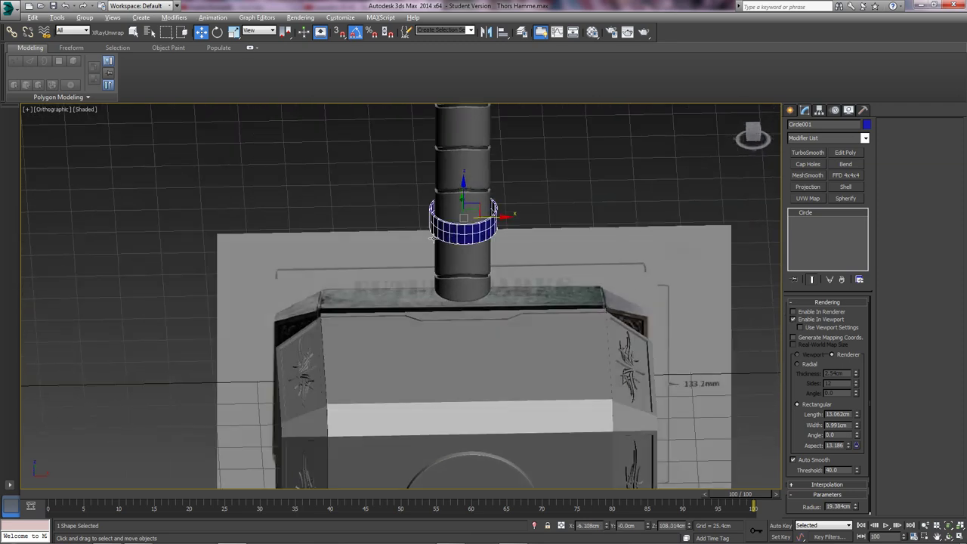
Set the ring's rectangular width to 1.88 cm and scale it down uniformly to sit close around the handle
{"action": "middle_click_drag", "start_coordinate": [423, 219], "coordinate": [498, 299], "text": "alt"}
{"action": "scroll", "coordinate": [477, 244], "scroll_direction": "up", "scroll_amount": 5}
{"action": "key", "text": "r"}
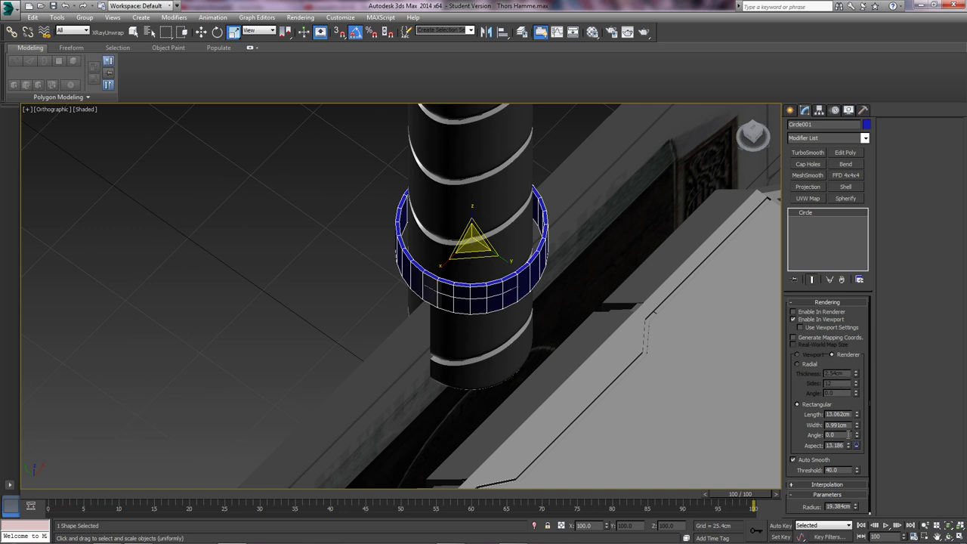
{"action": "left_click_drag", "start_coordinate": [856, 430], "coordinate": [856, 401]}
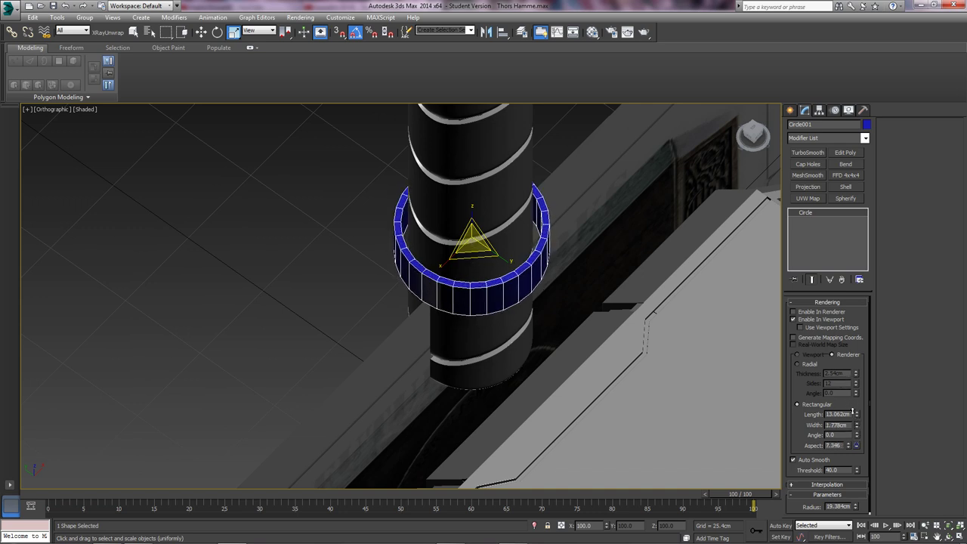
{"action": "left_click_drag", "start_coordinate": [469, 243], "coordinate": [475, 269]}
Raise the ring to about 140.28 cm in Z and shift it to about -6.441 cm in X to centre it on the handle
{"action": "key", "text": "w"}
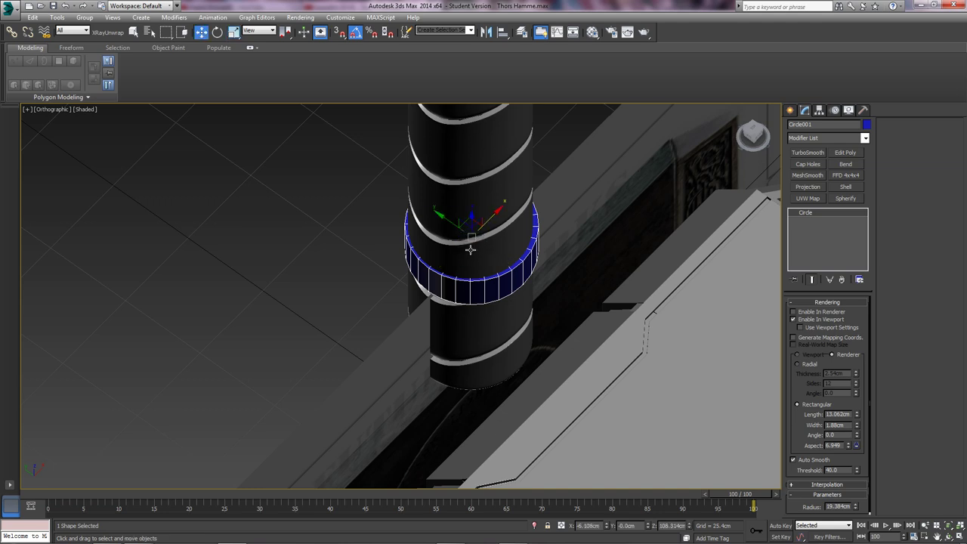
{"action": "left_click_drag", "start_coordinate": [469, 219], "coordinate": [470, 163]}
{"action": "scroll", "coordinate": [476, 227], "scroll_direction": "up", "scroll_amount": 3}
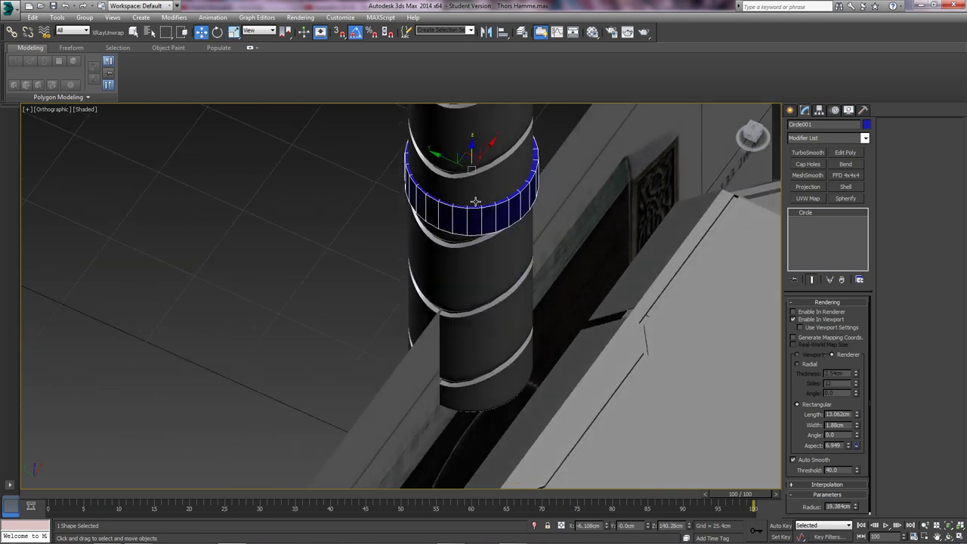
{"action": "key", "text": "t"}
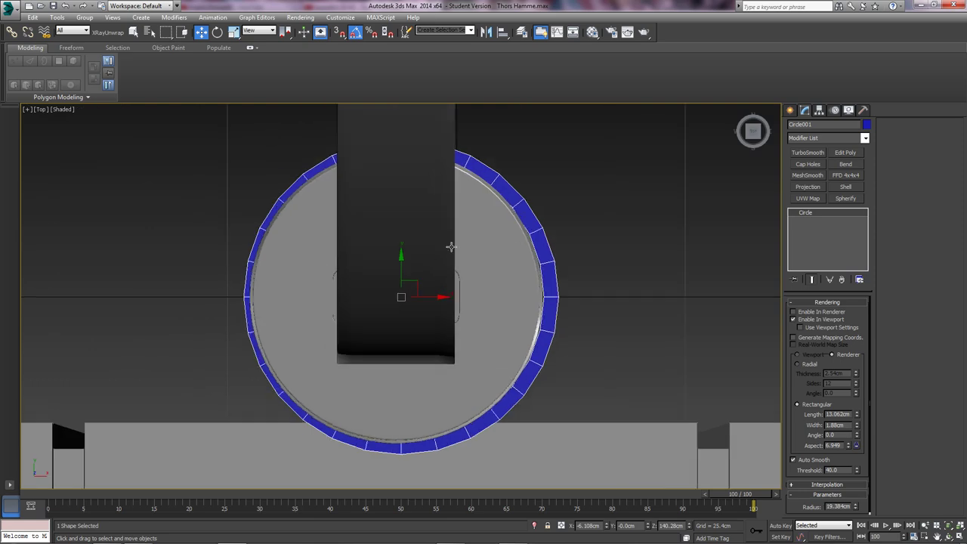
{"action": "left_click_drag", "start_coordinate": [423, 295], "coordinate": [420, 295]}
{"action": "middle_click_drag", "start_coordinate": [390, 318], "coordinate": [456, 274], "text": "alt"}
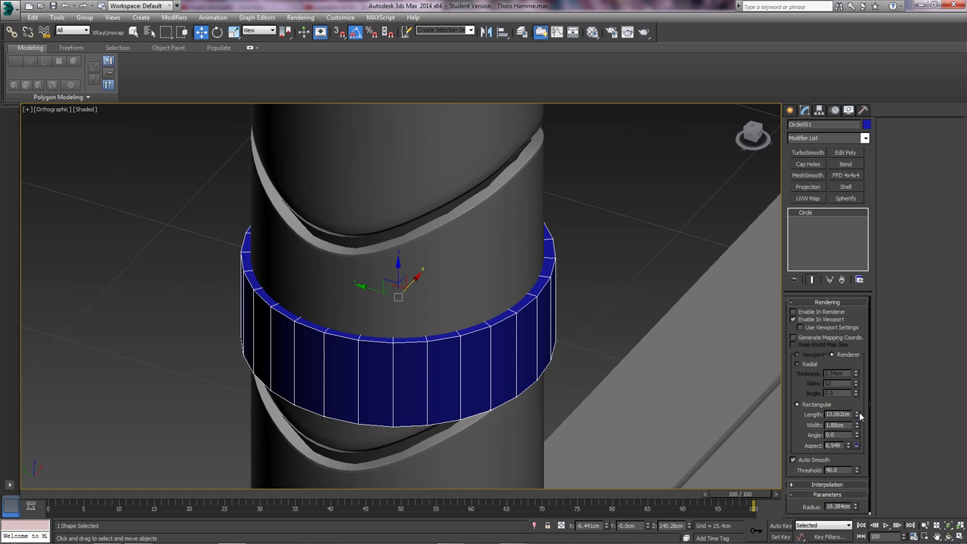
Set the ring's rectangular length to 5.047 cm and width to 2.134 cm, and lower it to about 63.7 cm in Z
{"action": "left_click_drag", "start_coordinate": [859, 415], "coordinate": [857, 414]}
{"action": "left_click_drag", "start_coordinate": [856, 413], "coordinate": [857, 461]}
{"action": "key", "text": "f"}
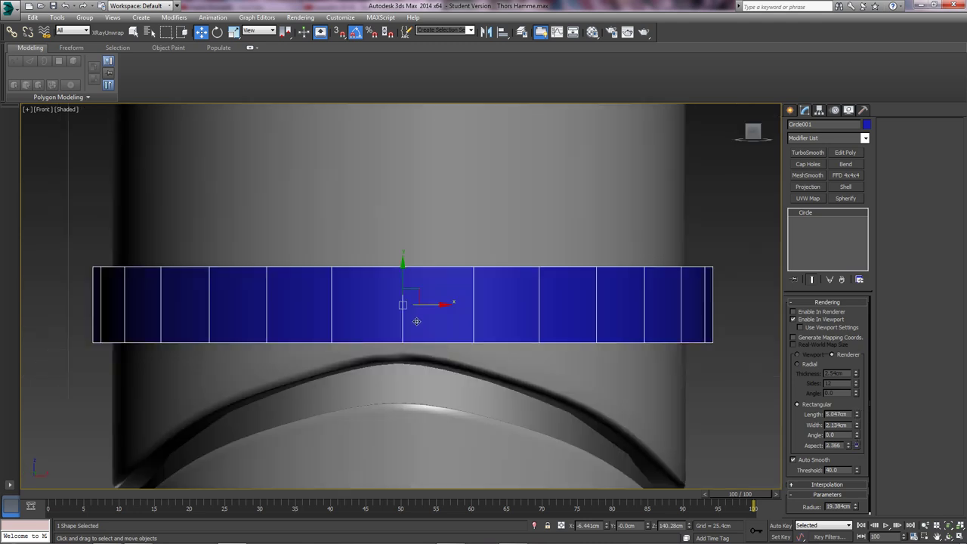
{"action": "scroll", "coordinate": [543, 337], "scroll_direction": "down", "scroll_amount": 8}
{"action": "scroll", "coordinate": [509, 253], "scroll_direction": "down", "scroll_amount": 3}
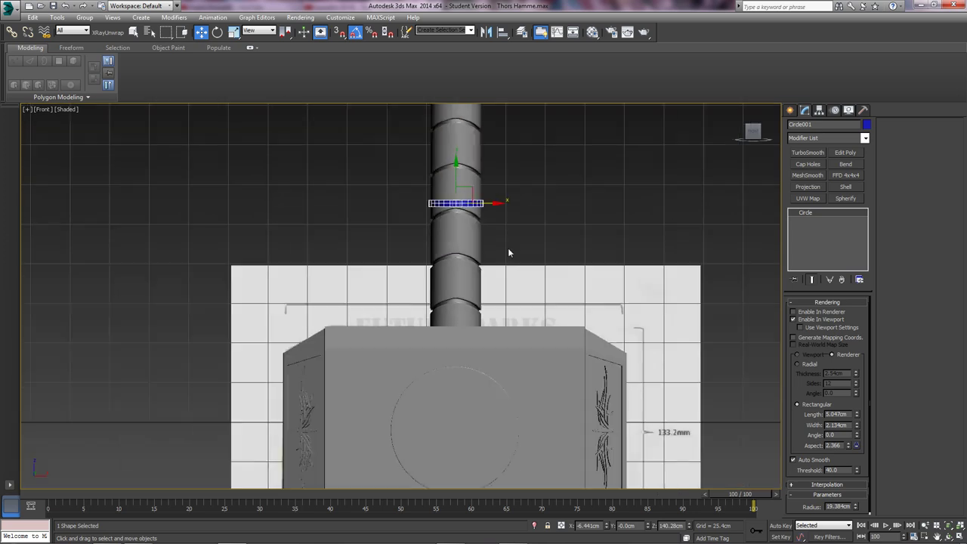
{"action": "left_click_drag", "start_coordinate": [457, 177], "coordinate": [457, 294]}
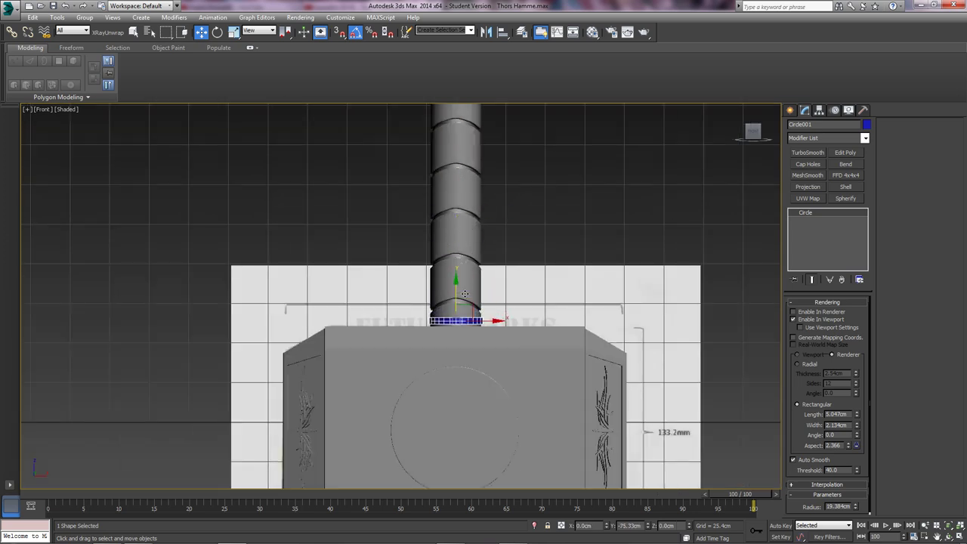
{"action": "scroll", "coordinate": [459, 295], "scroll_direction": "up", "scroll_amount": 8}
{"action": "middle_click_drag", "start_coordinate": [423, 345], "coordinate": [440, 244]}
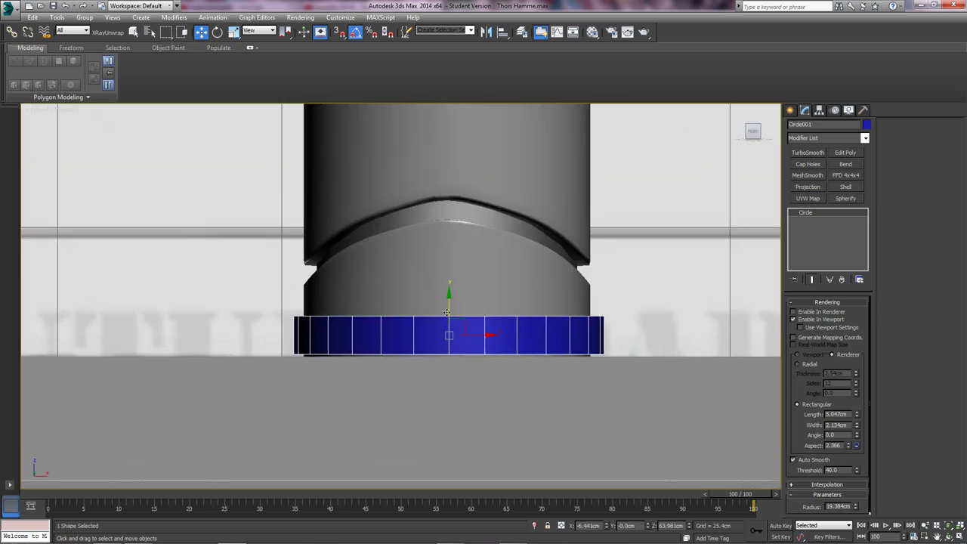
{"action": "left_click_drag", "start_coordinate": [447, 312], "coordinate": [446, 313]}
Add Edit Poly to the ring and connect the vertical edges around its outer wall with 2 segments at pinch 96
{"action": "mouse_move", "coordinate": [468, 324]}
{"action": "middle_mouse_down", "text": "alt"}
{"action": "mouse_move", "coordinate": [457, 328]}
{"action": "mouse_move", "coordinate": [491, 335]}
{"action": "mouse_move", "coordinate": [471, 333]}
{"action": "mouse_move", "coordinate": [466, 311]}
{"action": "middle_mouse_up", "text": "alt"}
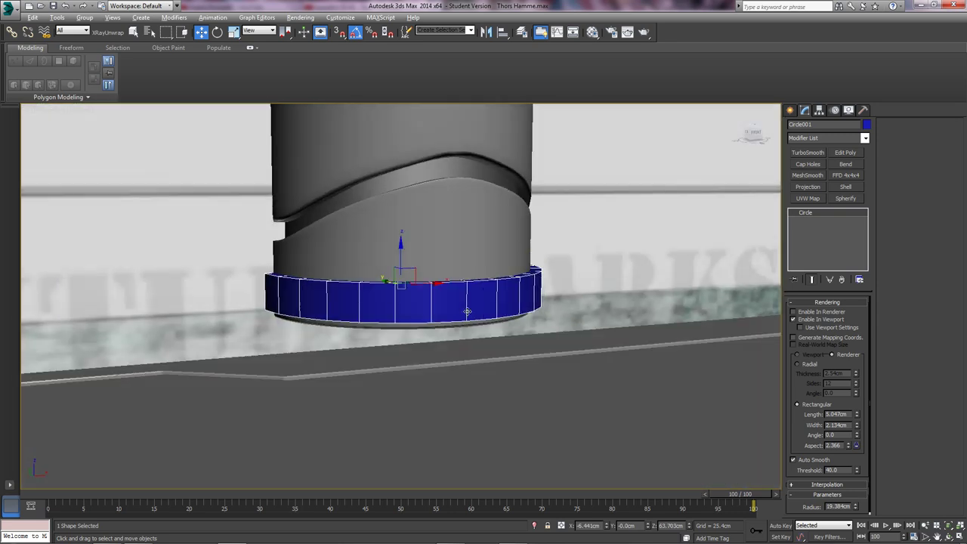
{"action": "middle_click_drag", "start_coordinate": [422, 290], "coordinate": [474, 313], "text": "alt"}
{"action": "right_click", "coordinate": [474, 313]}
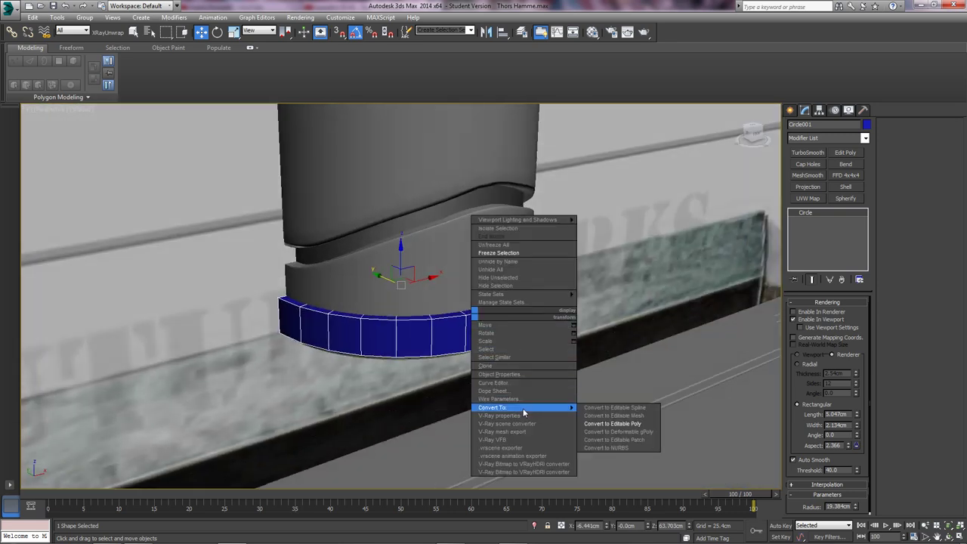
{"action": "left_click", "coordinate": [856, 154]}
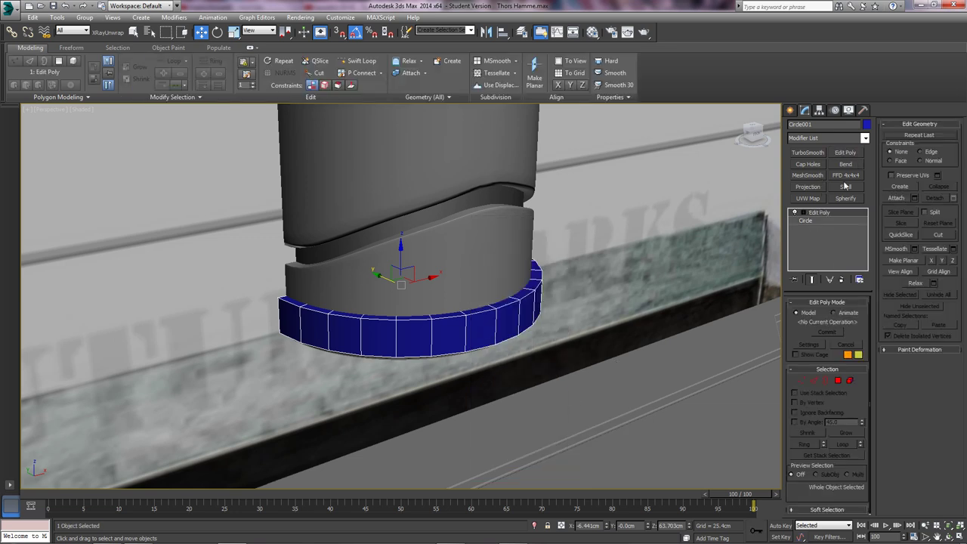
{"action": "left_click", "coordinate": [813, 380]}
{"action": "scroll", "coordinate": [488, 341], "scroll_direction": "up", "scroll_amount": 5}
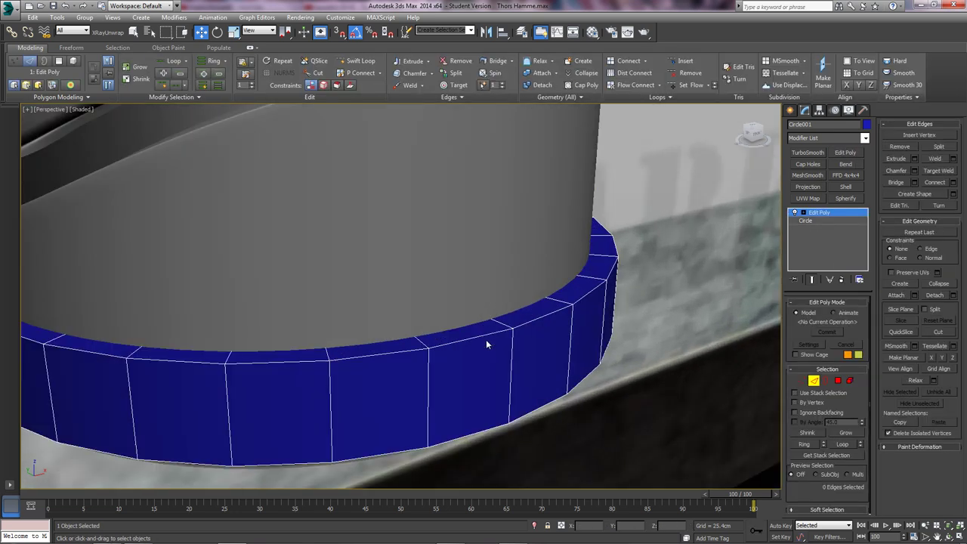
{"action": "left_click", "coordinate": [571, 324], "text": "shift"}
{"action": "left_click", "coordinate": [953, 183]}
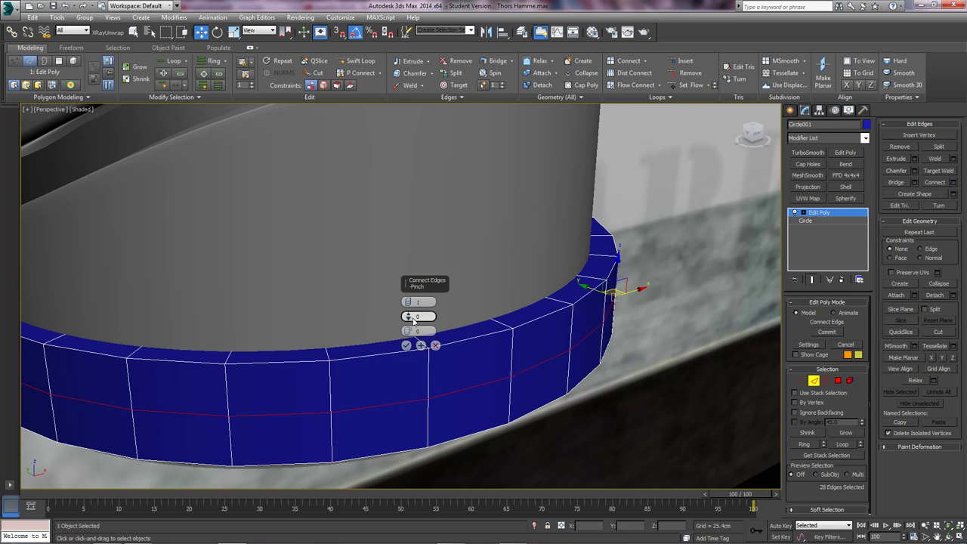
{"action": "left_click_drag", "start_coordinate": [408, 330], "coordinate": [398, 228]}
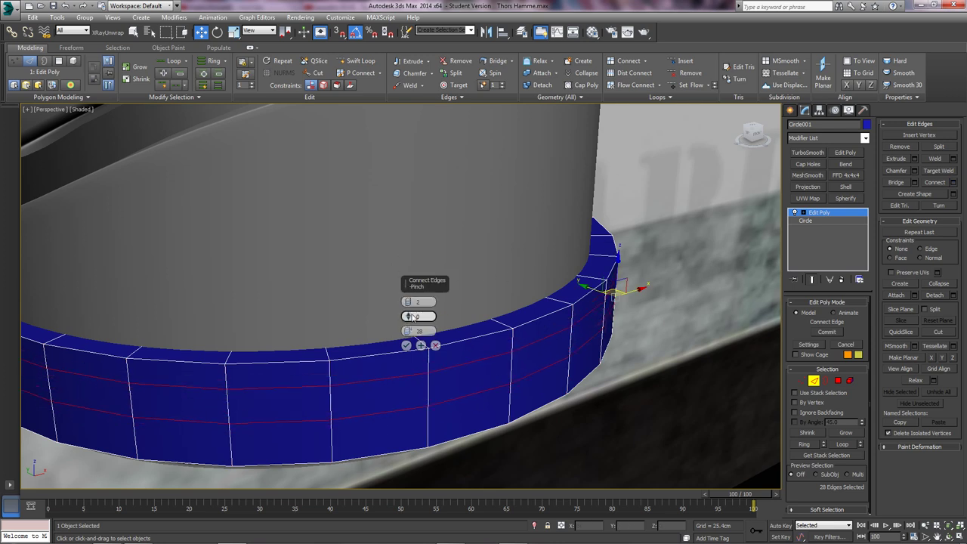
{"action": "right_click", "coordinate": [408, 330]}
{"action": "left_click_drag", "start_coordinate": [408, 316], "coordinate": [351, 129]}
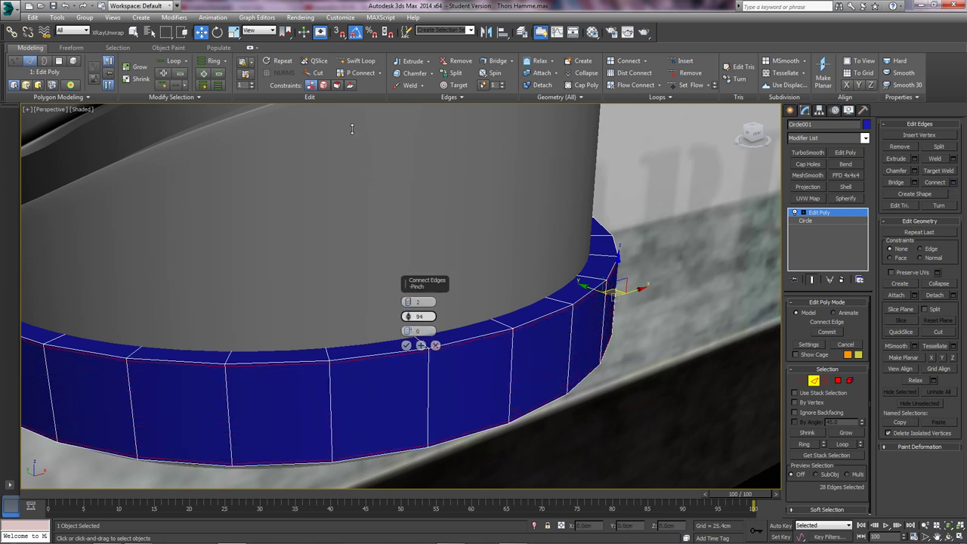
{"action": "left_click", "coordinate": [406, 345]}
Isolate the ring and connect the radial edges of its upper and lower rims with 2 segments at pinch 96
{"action": "left_click", "coordinate": [423, 341]}
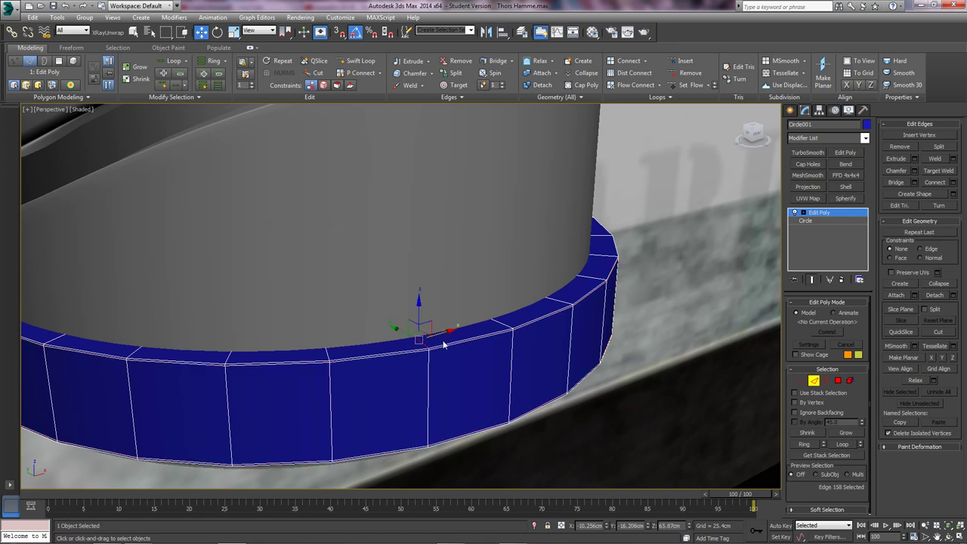
{"action": "left_click", "coordinate": [497, 320], "text": "shift"}
{"action": "key", "text": "shift+z"}
{"action": "scroll", "coordinate": [507, 322], "scroll_direction": "down", "scroll_amount": 12}
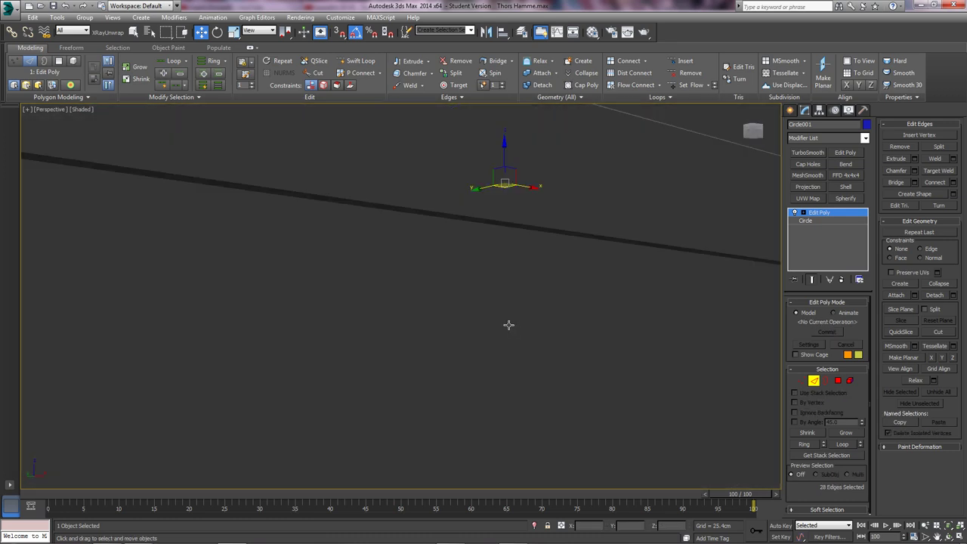
{"action": "scroll", "coordinate": [447, 224], "scroll_direction": "up", "scroll_amount": 5}
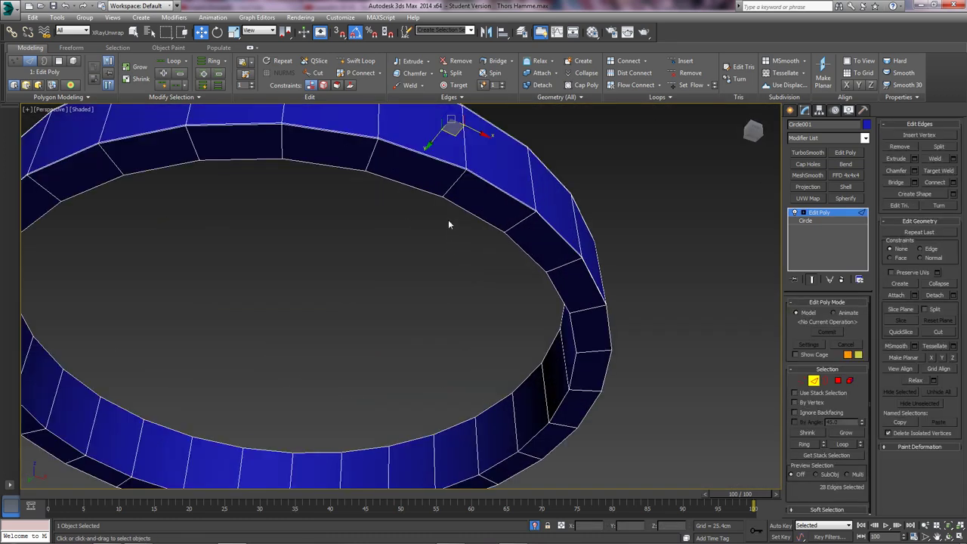
{"action": "left_click", "coordinate": [372, 157], "text": "shift"}
{"action": "left_click", "coordinate": [953, 182]}
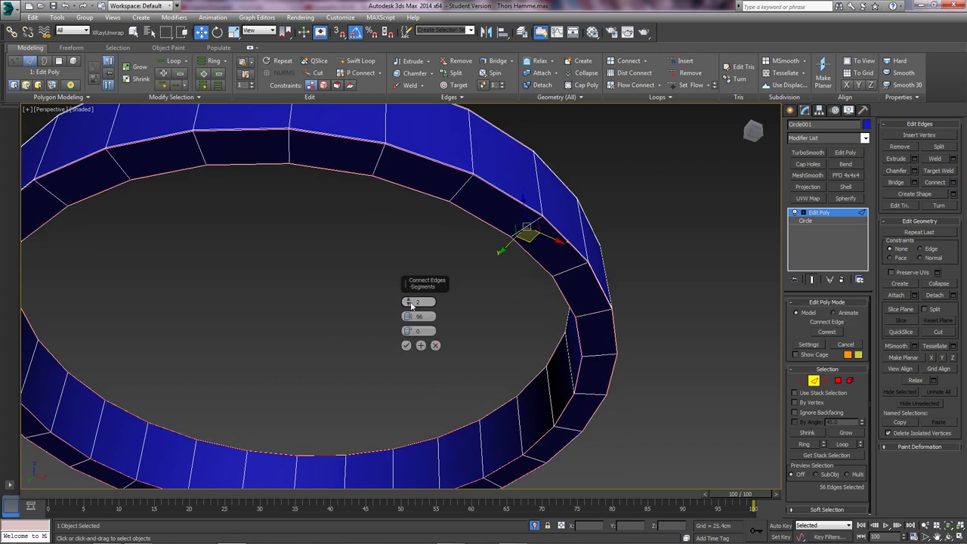
{"action": "left_click", "coordinate": [406, 345]}
Redo the connection on the upper and lower rim edges with a single segment slid close to the outer border
{"action": "key", "text": "ctrl+e"}
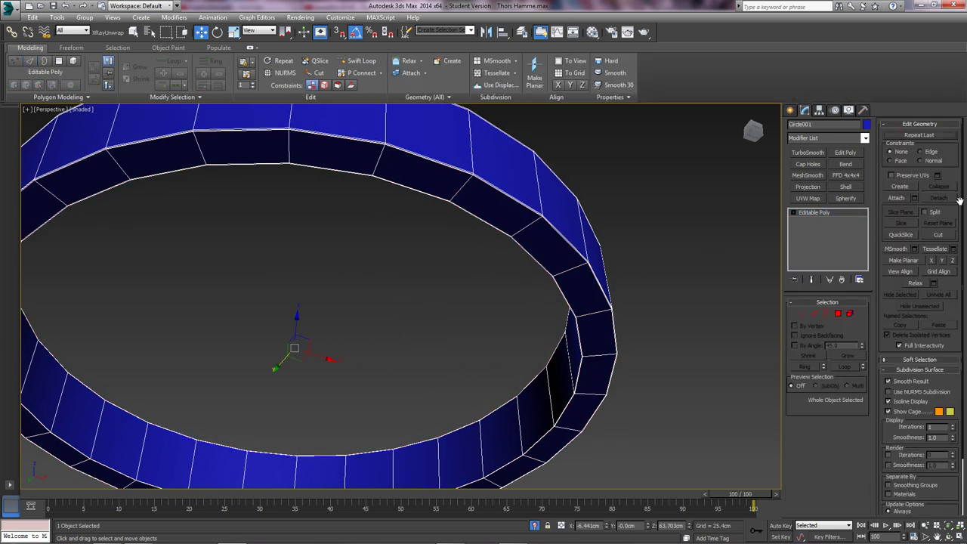
{"action": "key", "text": "ctrl+z"}
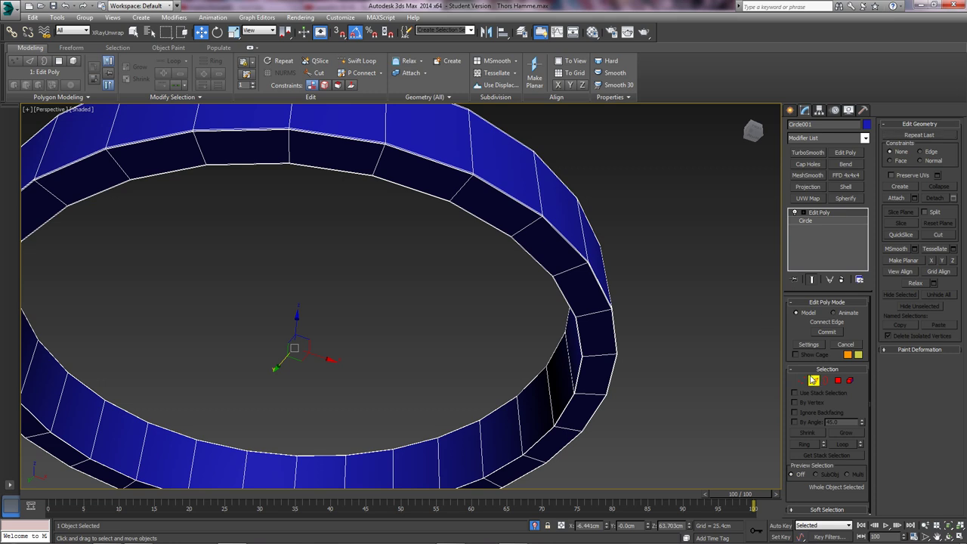
{"action": "left_click", "coordinate": [812, 380]}
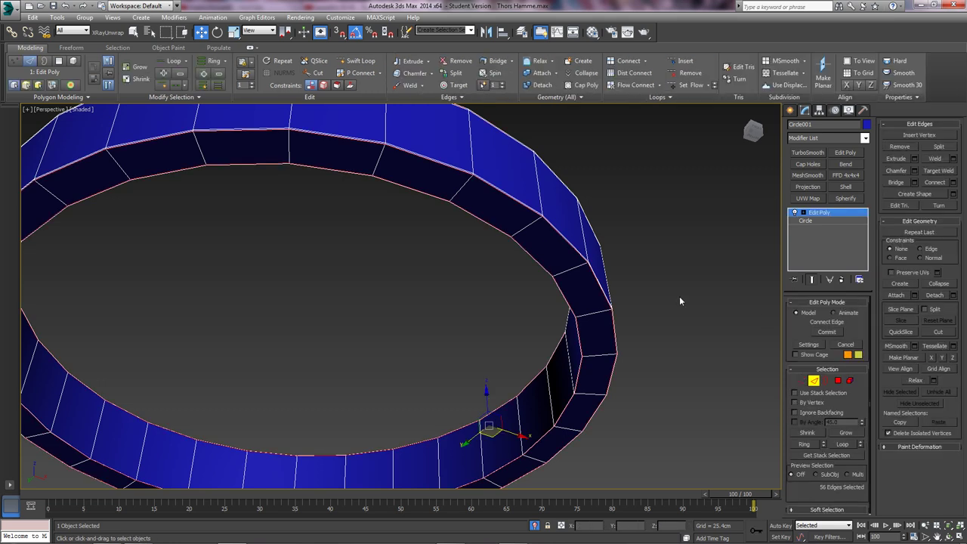
{"action": "left_click", "coordinate": [953, 184]}
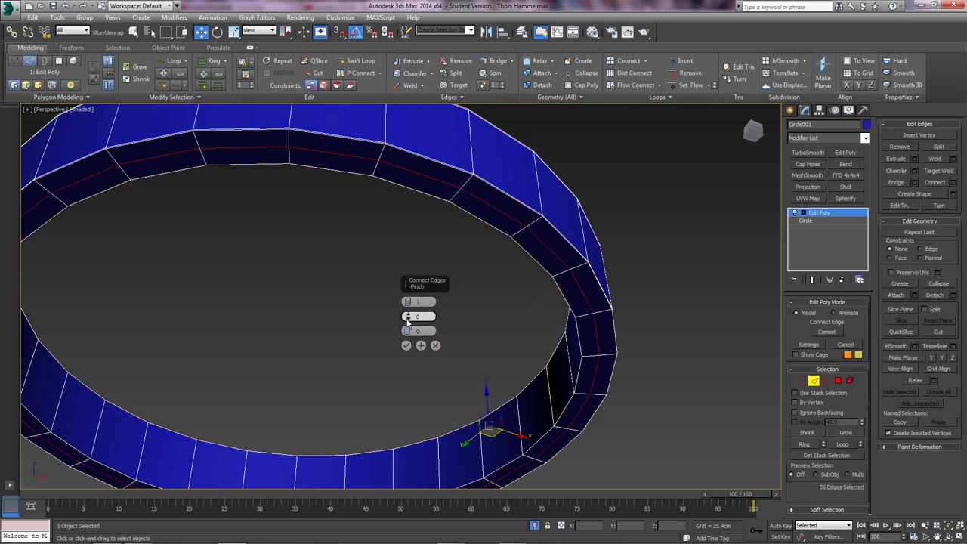
{"action": "left_click_drag", "start_coordinate": [408, 330], "coordinate": [380, 145]}
{"action": "left_click", "coordinate": [407, 345]}
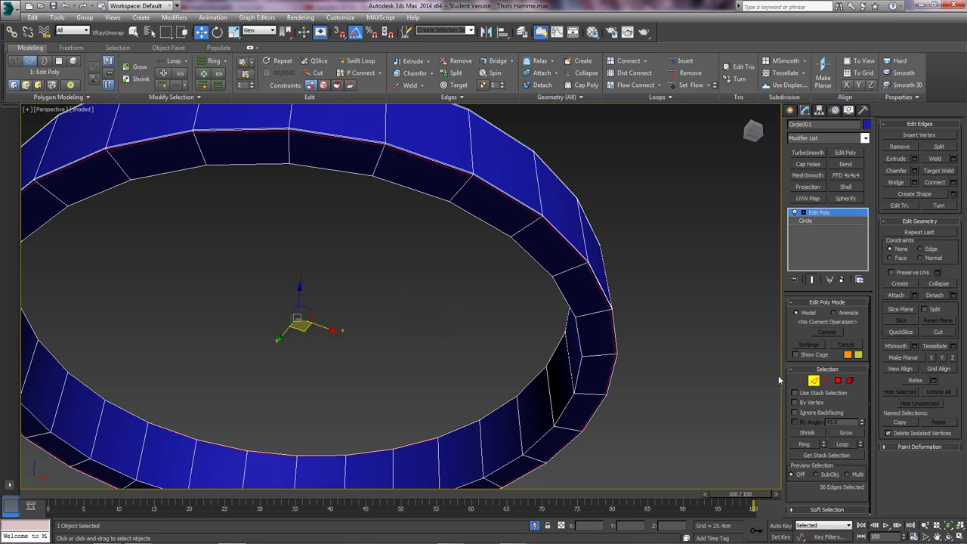
Delete the polygons around the ring's inner wall and exit isolation
{"action": "left_click", "coordinate": [838, 383]}
{"action": "left_click", "coordinate": [497, 429]}
{"action": "left_click", "coordinate": [469, 435], "text": "shift"}
{"action": "key", "text": "Delete"}
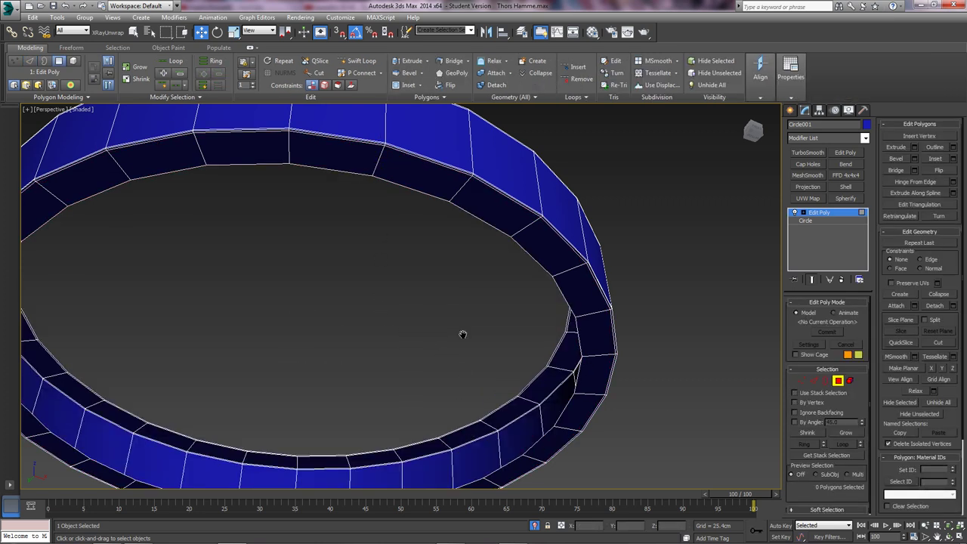
{"action": "scroll", "coordinate": [463, 334], "scroll_direction": "down", "scroll_amount": 8}
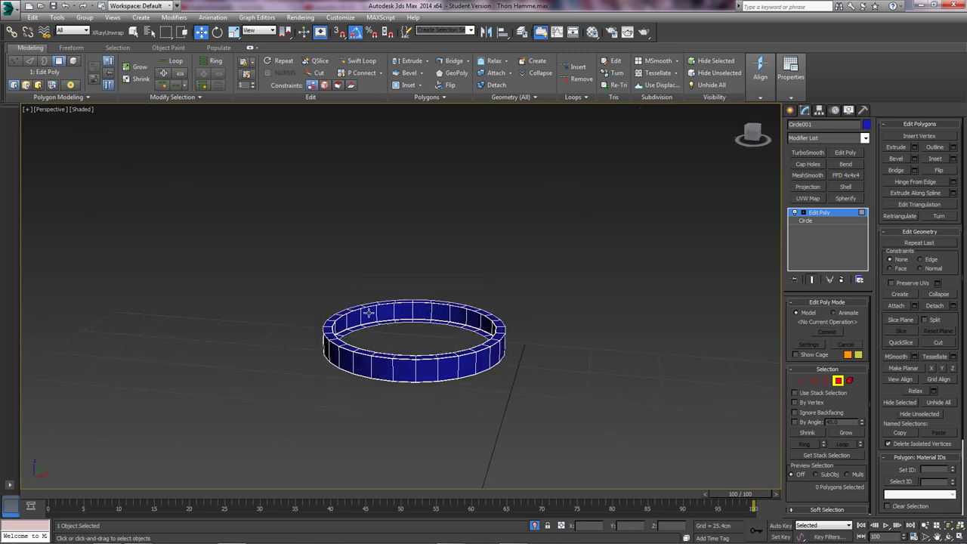
{"action": "left_click", "coordinate": [840, 382]}
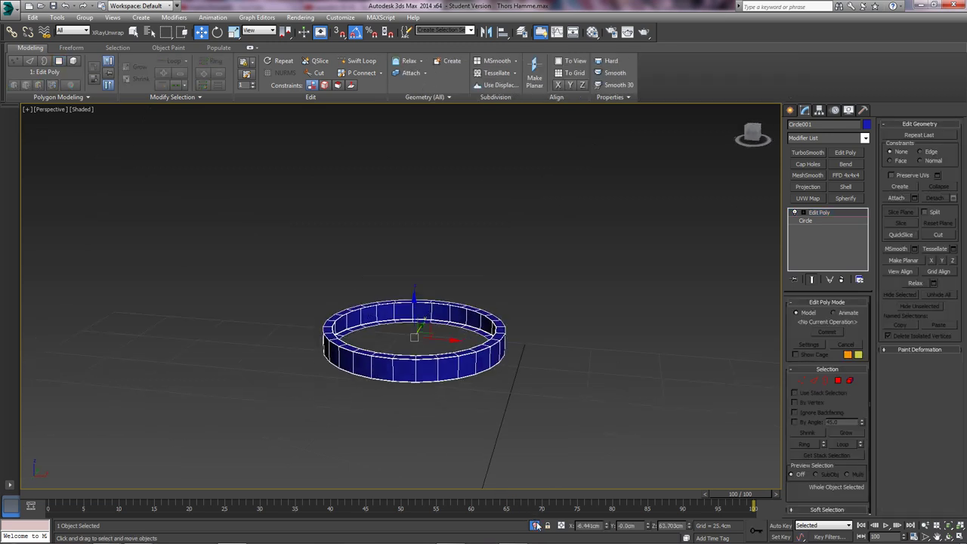
{"action": "left_click", "coordinate": [536, 524]}
Assign the dark material from the Material Editor to the ring
{"action": "scroll", "coordinate": [474, 337], "scroll_direction": "up", "scroll_amount": 5}
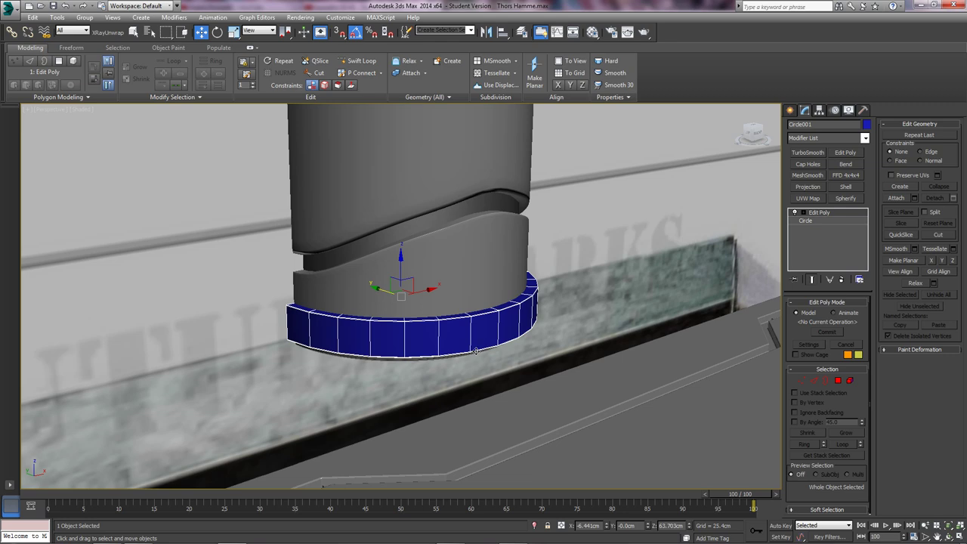
{"action": "key", "text": "m"}
{"action": "mouse_move", "coordinate": [202, 172]}
{"action": "left_mouse_down"}
{"action": "mouse_move", "coordinate": [287, 243]}
{"action": "mouse_move", "coordinate": [333, 304]}
{"action": "left_mouse_up"}
{"action": "left_click", "coordinate": [250, 124]}
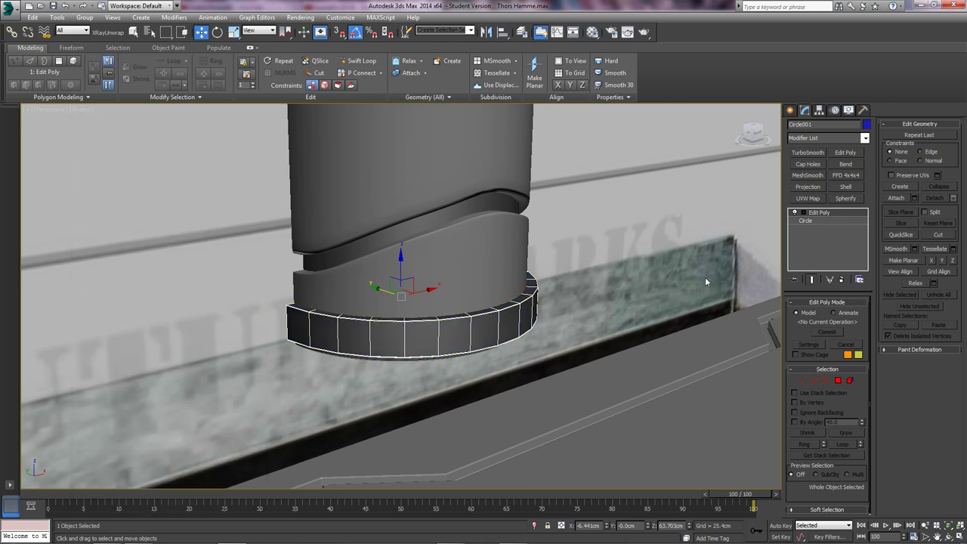
Apply TurboSmooth to the ring with 2 iterations and deselect it to check the smoothed shape
{"action": "left_click", "coordinate": [800, 152]}
{"action": "scroll", "coordinate": [574, 264], "scroll_direction": "up", "scroll_amount": 5}
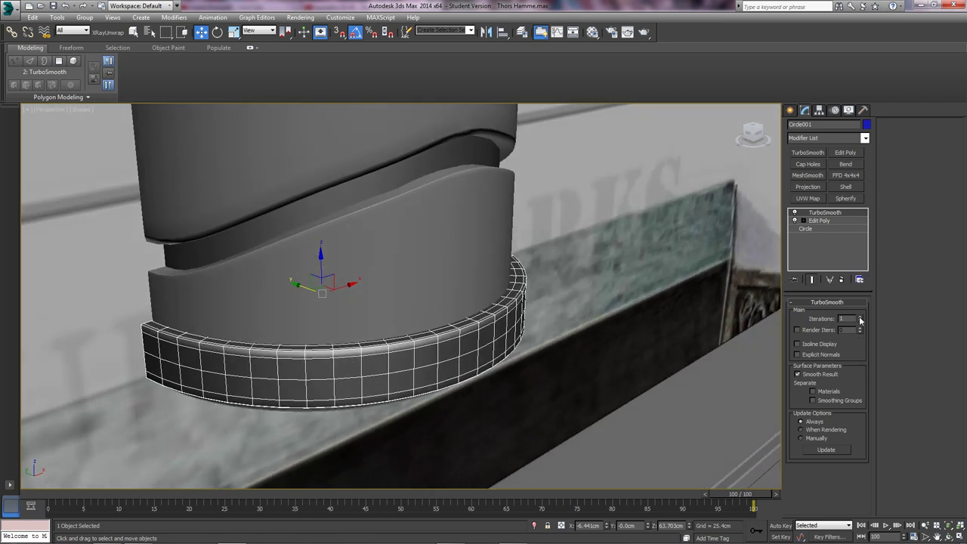
{"action": "left_click", "coordinate": [859, 317]}
{"action": "scroll", "coordinate": [637, 307], "scroll_direction": "down", "scroll_amount": 7}
{"action": "left_click", "coordinate": [638, 307]}
{"action": "scroll", "coordinate": [605, 317], "scroll_direction": "up", "scroll_amount": 7}
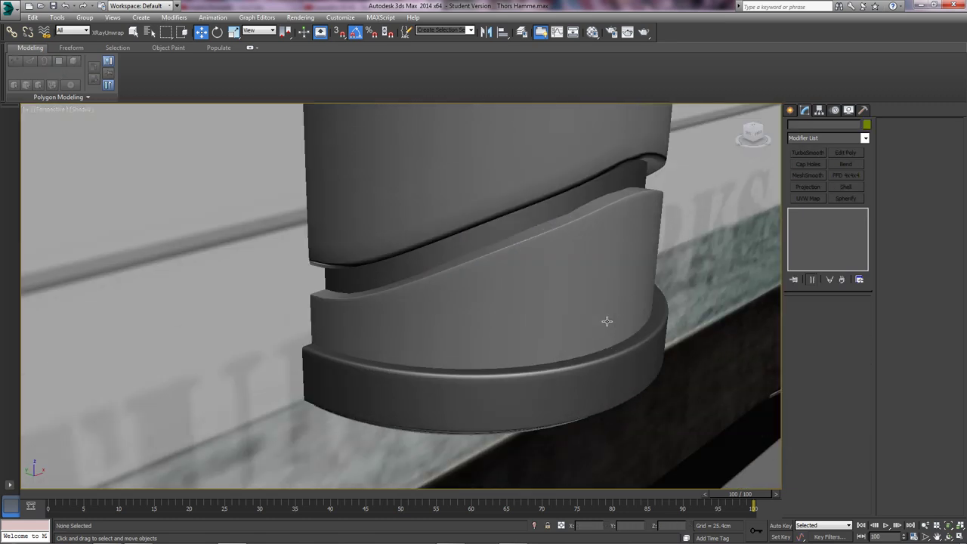
{"action": "mouse_move", "coordinate": [606, 322]}
{"action": "middle_mouse_down", "text": "alt"}
{"action": "mouse_move", "coordinate": [601, 304]}
{"action": "mouse_move", "coordinate": [614, 322]}
{"action": "middle_mouse_up", "text": "alt"}
Select the strap, handle pieces and base ring together, and undo a trial move of the selection
{"action": "left_click", "coordinate": [626, 333]}
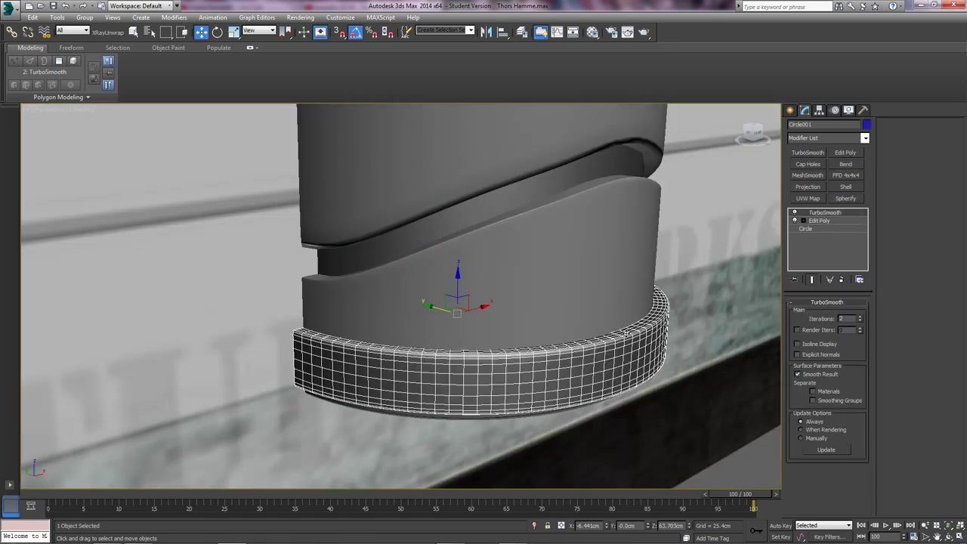
{"action": "scroll", "coordinate": [626, 333], "scroll_direction": "down", "scroll_amount": 8}
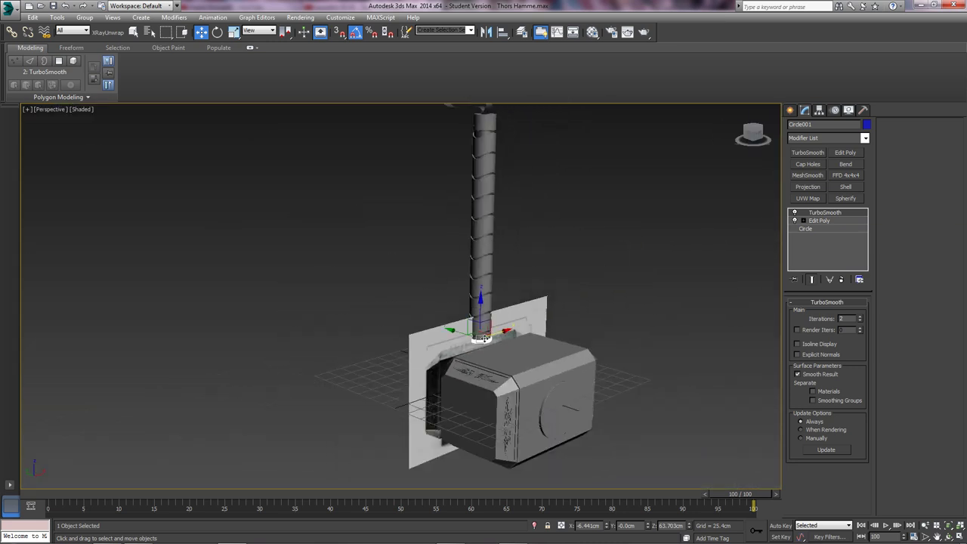
{"action": "middle_click_drag", "start_coordinate": [481, 269], "coordinate": [469, 261], "text": "alt"}
{"action": "scroll", "coordinate": [432, 167], "scroll_direction": "down", "scroll_amount": 3}
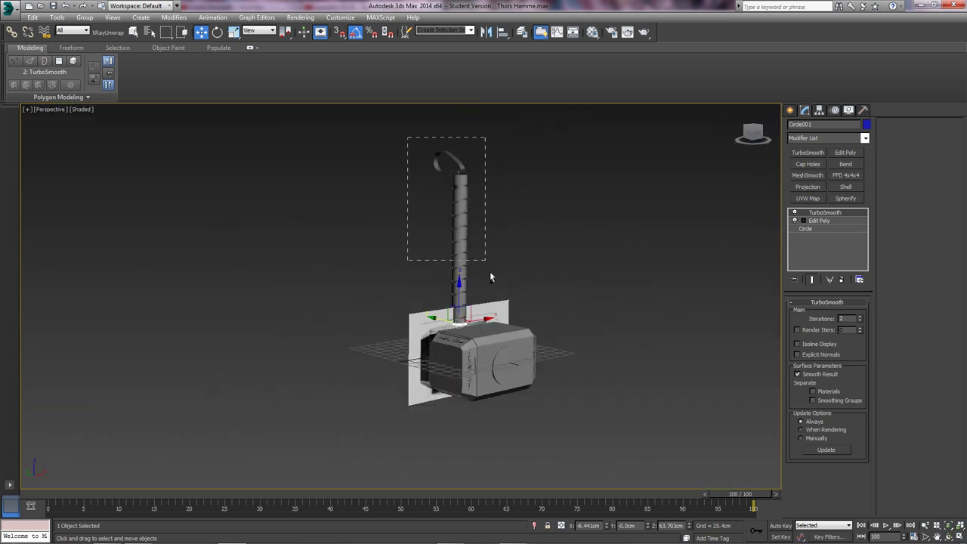
{"action": "left_click_drag", "start_coordinate": [469, 323], "coordinate": [469, 322]}
{"action": "scroll", "coordinate": [468, 323], "scroll_direction": "up", "scroll_amount": 5}
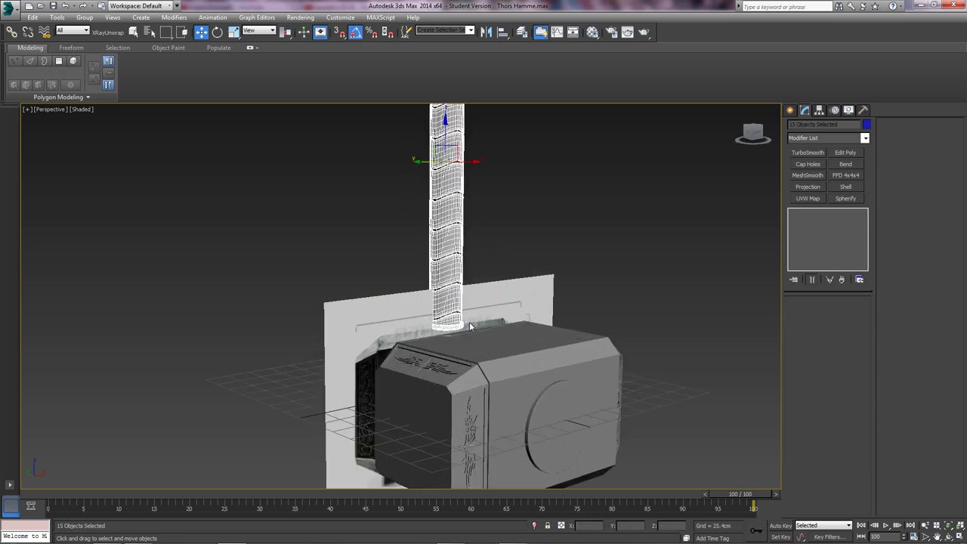
{"action": "scroll", "coordinate": [482, 277], "scroll_direction": "down", "scroll_amount": 5}
{"action": "middle_click_drag", "start_coordinate": [462, 235], "coordinate": [463, 245], "text": "alt"}
{"action": "left_click_drag", "start_coordinate": [447, 221], "coordinate": [371, 191]}
{"action": "key", "text": "ctrl+z"}
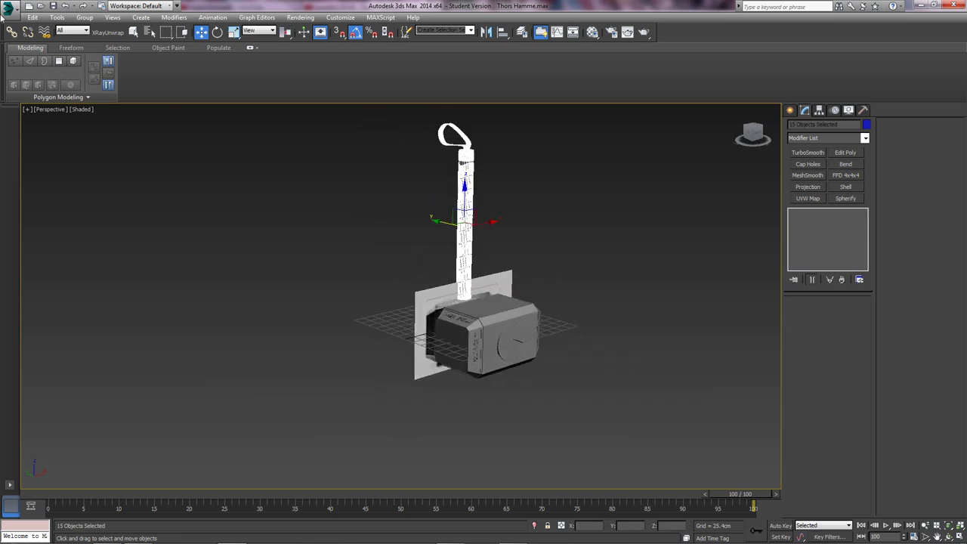
Group the selected parts under the name Handle and reselect the group to check it
{"action": "left_click", "coordinate": [83, 17]}
{"action": "left_click", "coordinate": [92, 28]}
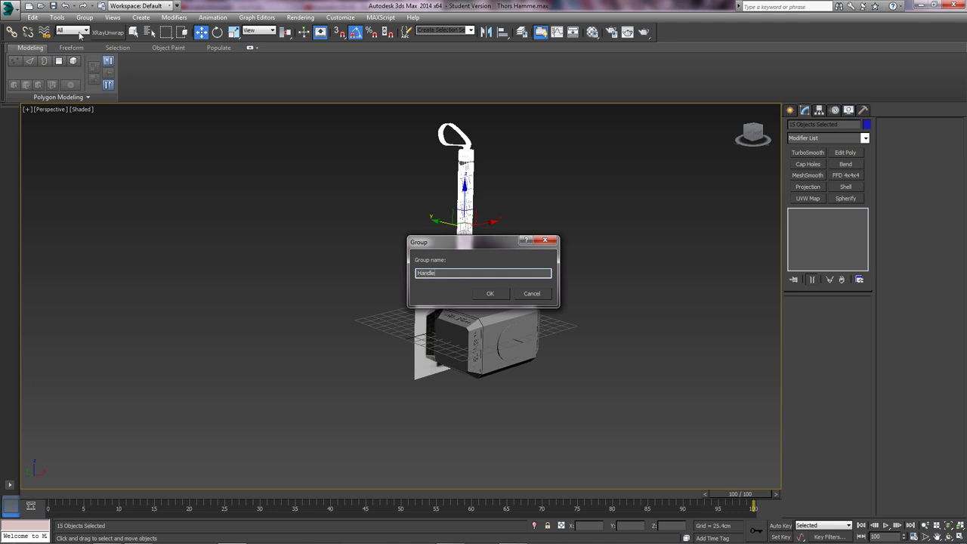
{"action": "type", "text": "Handle"}
{"action": "left_click", "coordinate": [491, 293]}
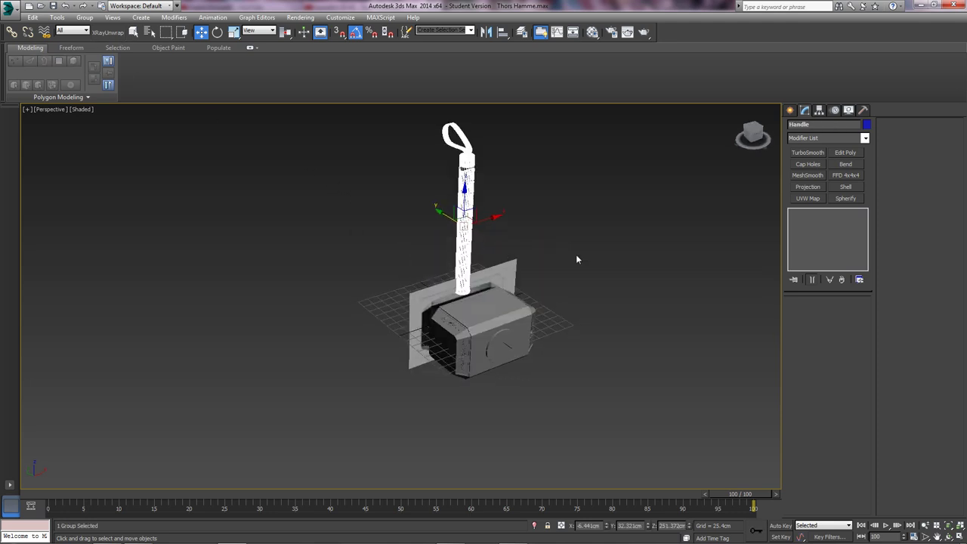
{"action": "left_click", "coordinate": [576, 254]}
{"action": "left_click", "coordinate": [462, 185]}
{"action": "middle_click_drag", "start_coordinate": [463, 183], "coordinate": [468, 222]}
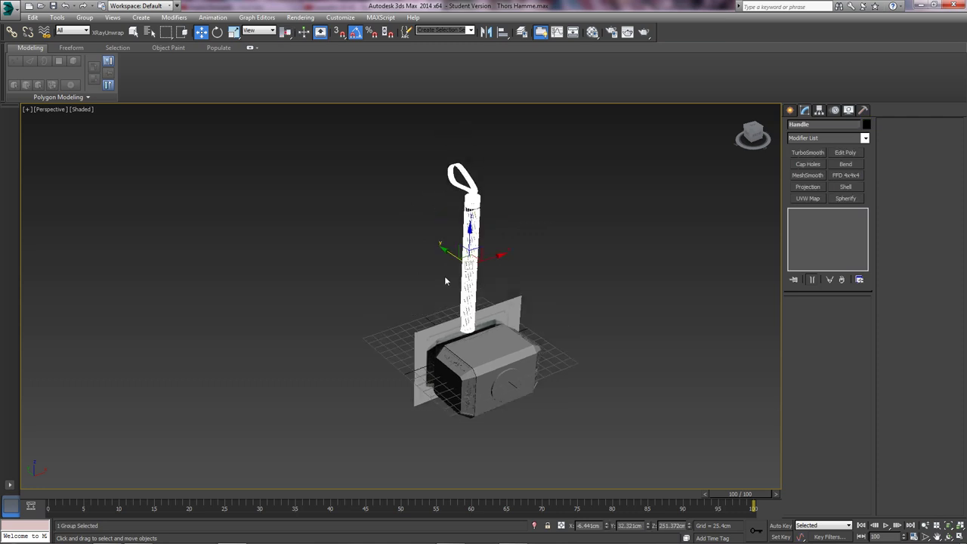
Rotate the Handle group -90 degrees about the X axis so it lies horizontally, perpendicular to the head's back face
{"action": "key", "text": "e"}
{"action": "middle_click_drag", "start_coordinate": [444, 275], "coordinate": [453, 302], "text": "alt"}
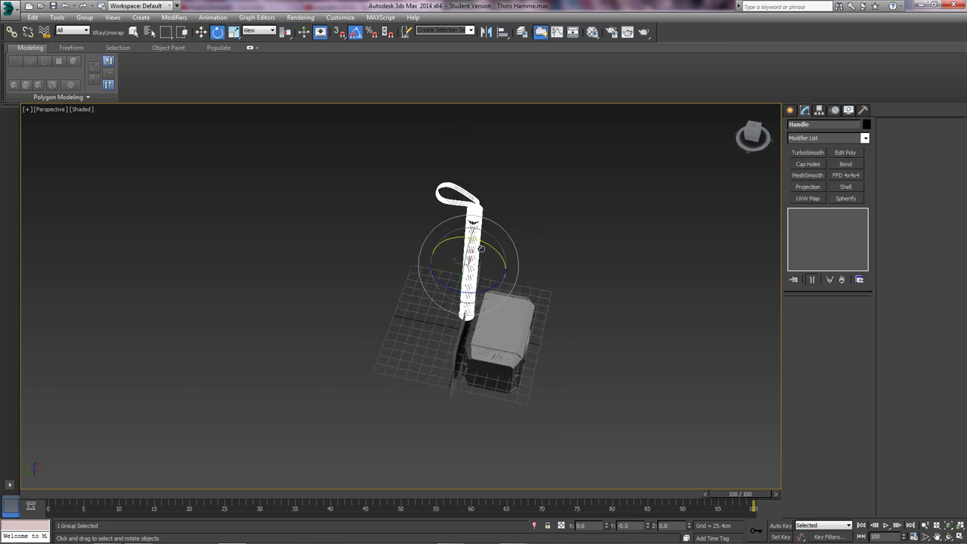
{"action": "key", "text": "t"}
{"action": "scroll", "coordinate": [414, 310], "scroll_direction": "down", "scroll_amount": 6}
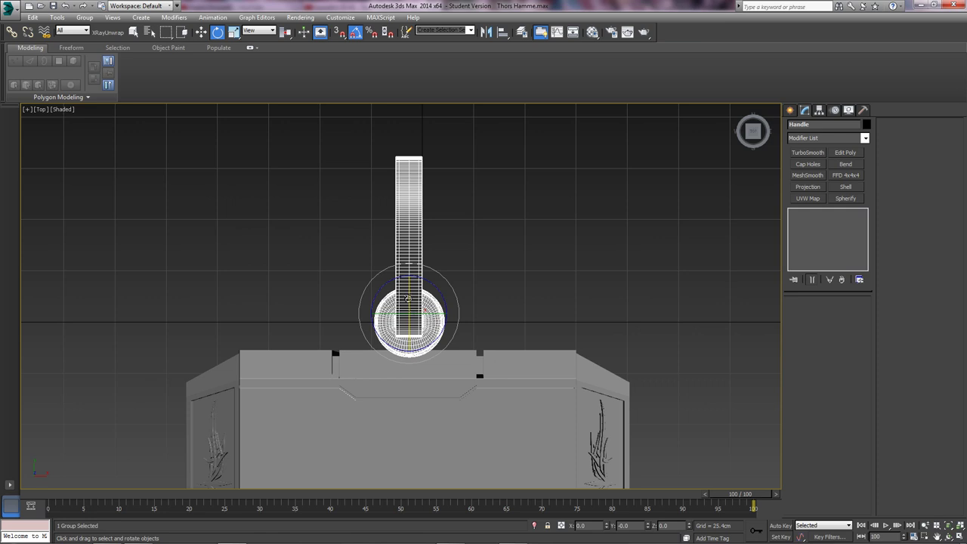
{"action": "left_click_drag", "start_coordinate": [408, 299], "coordinate": [414, 252]}
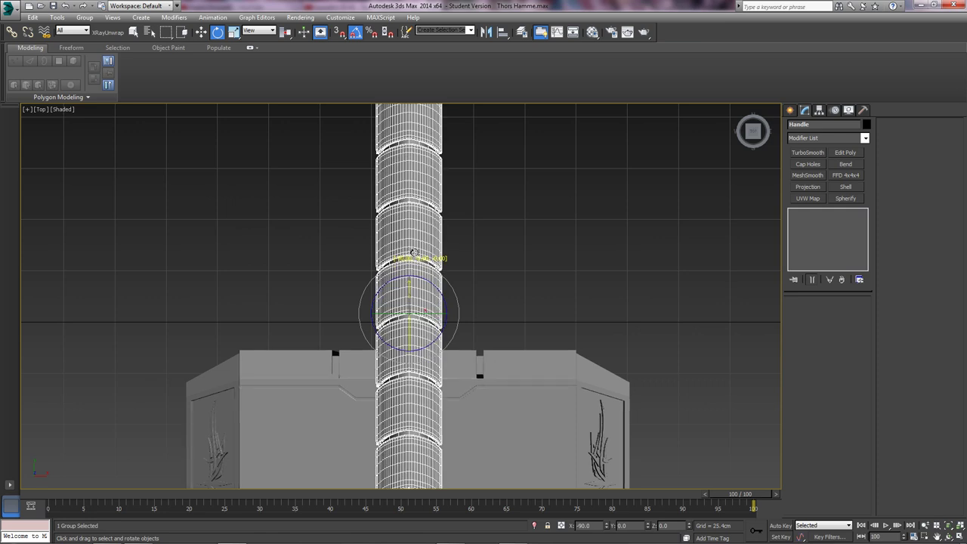
{"action": "left_click_drag", "start_coordinate": [414, 253], "coordinate": [405, 254]}
{"action": "scroll", "coordinate": [419, 326], "scroll_direction": "down", "scroll_amount": 4}
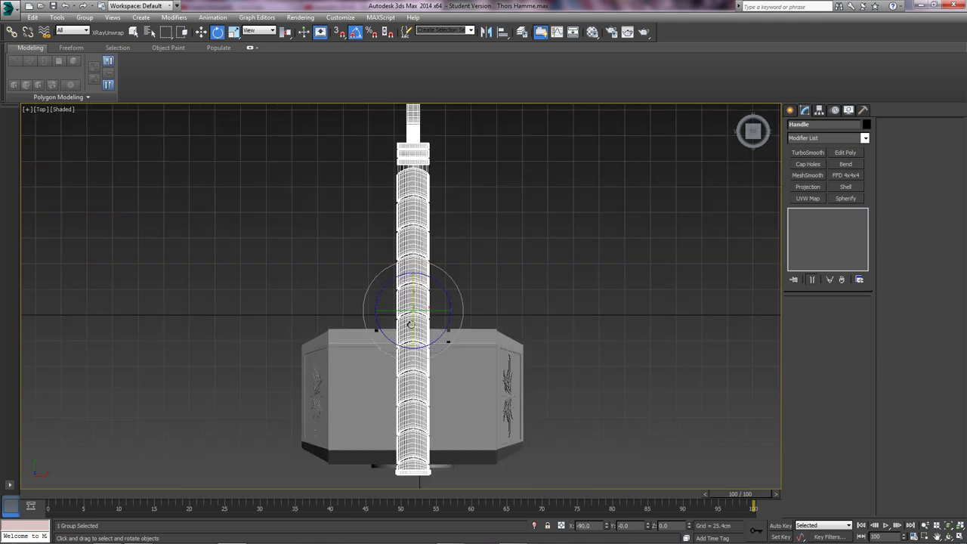
Move the Handle group down to the head's mid-height and slide it until its base ring meets the head's back face
{"action": "middle_click_drag", "start_coordinate": [408, 328], "coordinate": [472, 302], "text": "alt"}
{"action": "key", "text": "l"}
{"action": "middle_click_drag", "start_coordinate": [462, 234], "coordinate": [455, 224]}
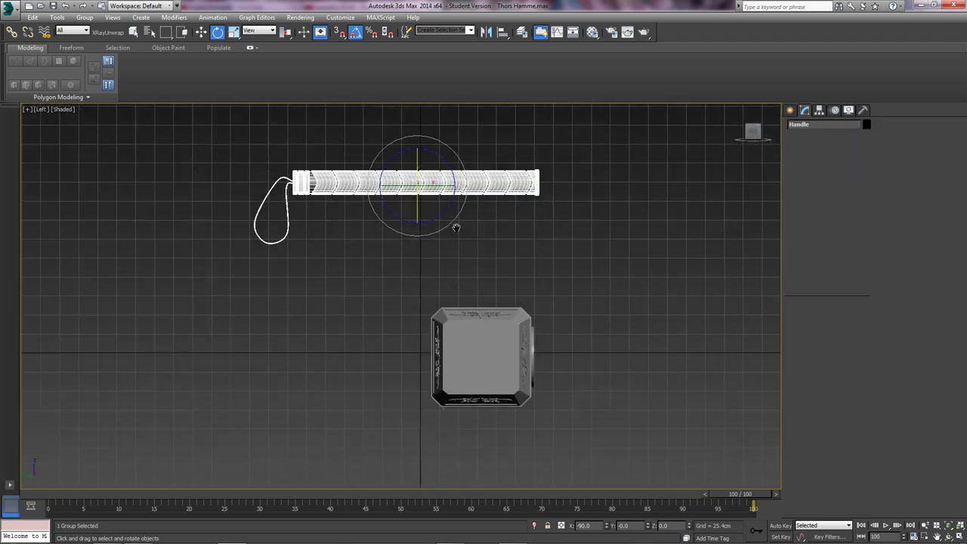
{"action": "key", "text": "w"}
{"action": "left_click_drag", "start_coordinate": [434, 184], "coordinate": [317, 361]}
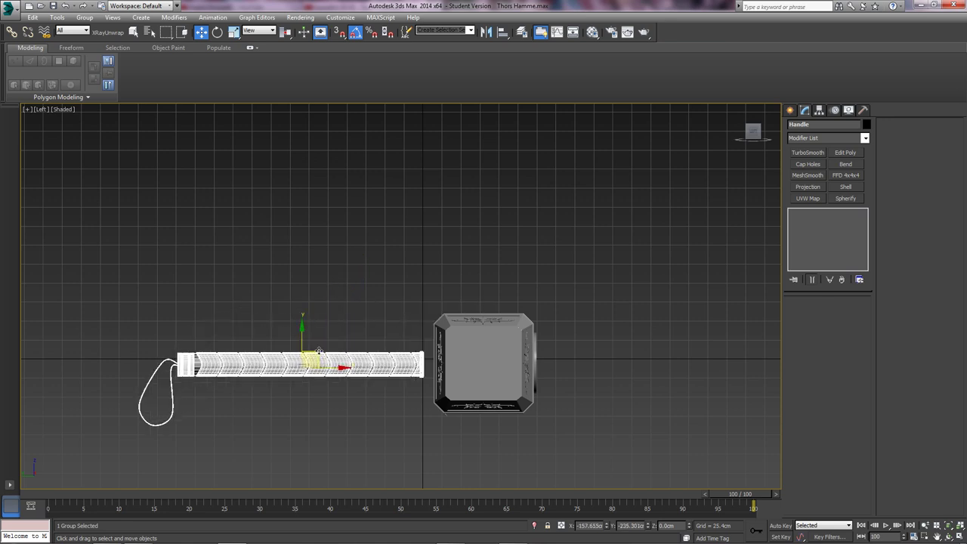
{"action": "scroll", "coordinate": [321, 362], "scroll_direction": "up", "scroll_amount": 4}
{"action": "left_click_drag", "start_coordinate": [256, 377], "coordinate": [280, 380]}
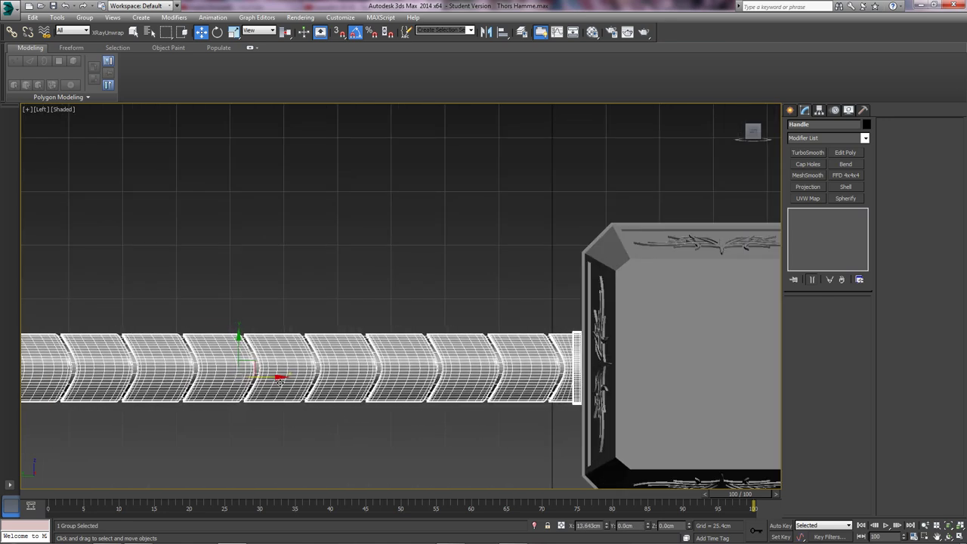
Show edged faces from the back and centre the Handle group along the length of the hammer head
{"action": "middle_click_drag", "start_coordinate": [462, 359], "coordinate": [465, 339], "text": "alt"}
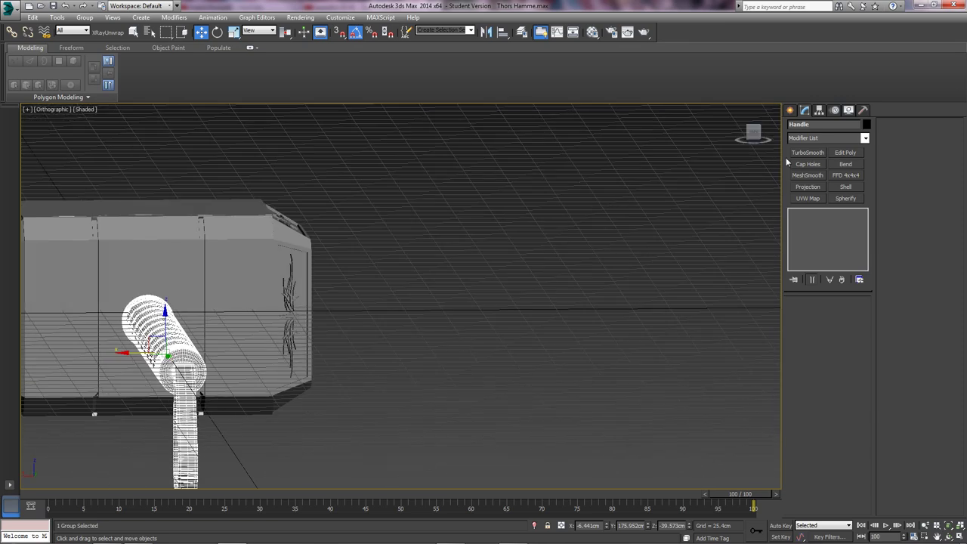
{"action": "left_click", "coordinate": [754, 132]}
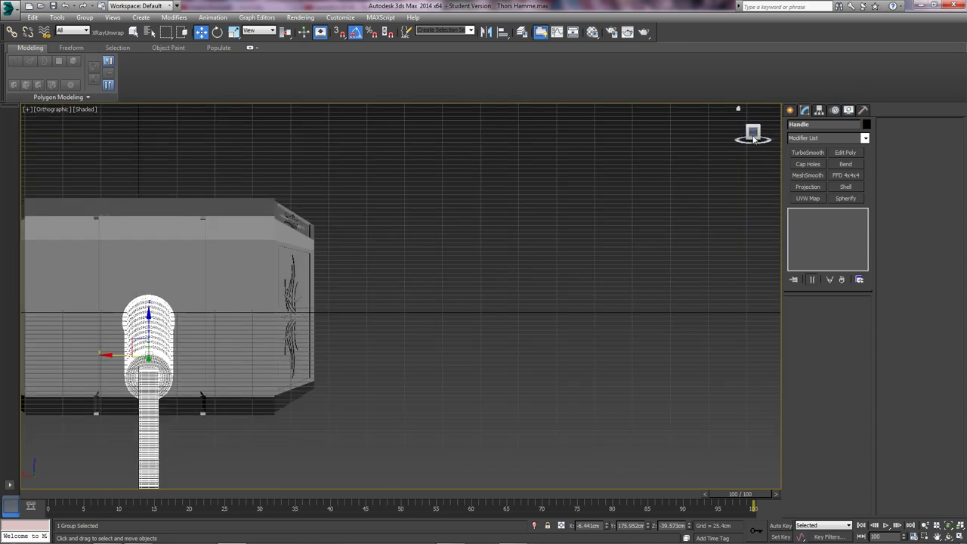
{"action": "middle_click_drag", "start_coordinate": [145, 281], "coordinate": [420, 293]}
{"action": "key", "text": "F4"}
{"action": "scroll", "coordinate": [420, 293], "scroll_direction": "up", "scroll_amount": 3}
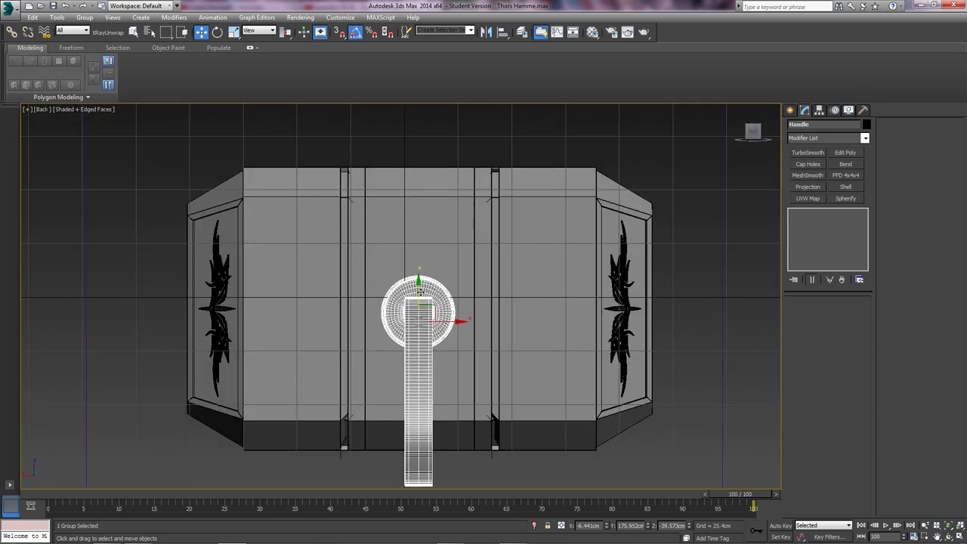
{"action": "left_click_drag", "start_coordinate": [451, 322], "coordinate": [448, 324]}
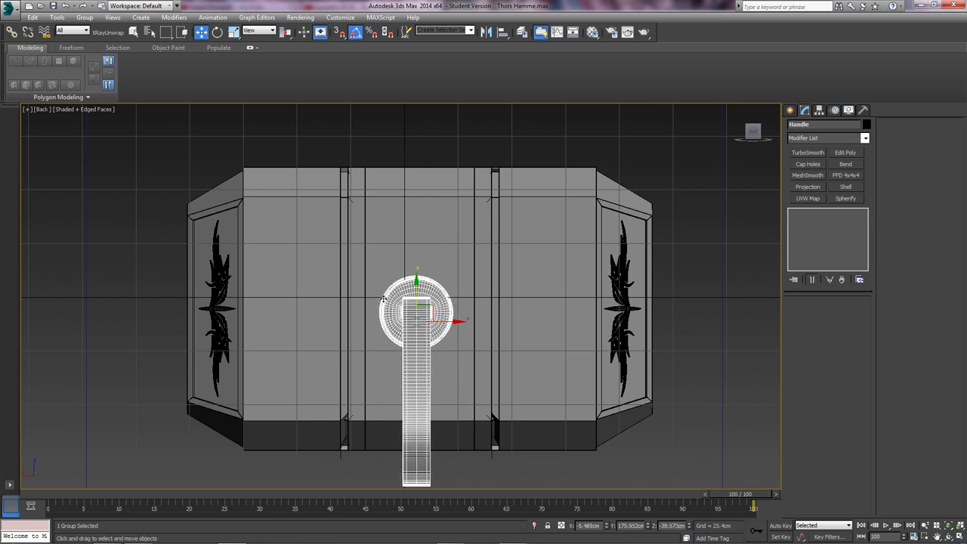
{"action": "left_click_drag", "start_coordinate": [448, 322], "coordinate": [453, 322]}
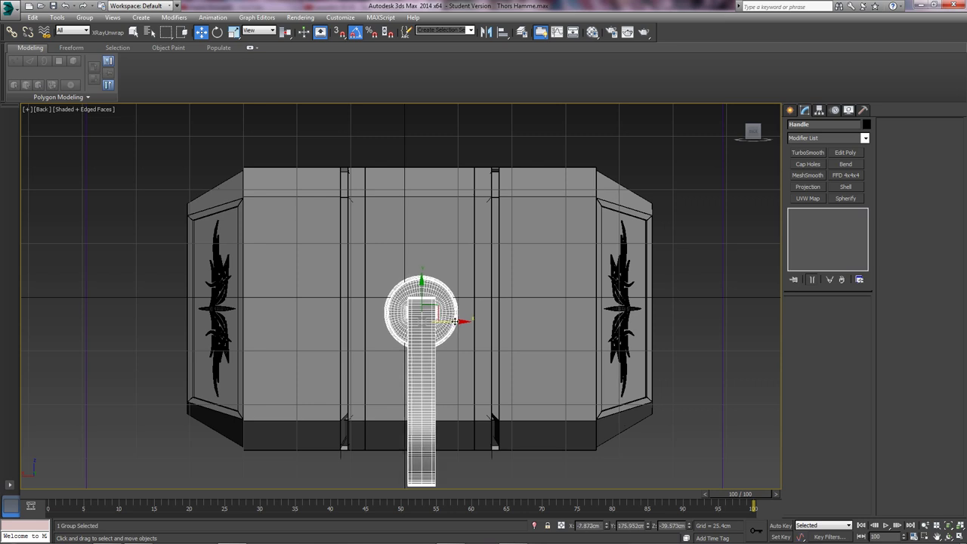
Select the reference image plane standing behind the hammer head in the perspective view
{"action": "key", "text": "p"}
{"action": "middle_click_drag", "start_coordinate": [456, 314], "coordinate": [317, 292], "text": "alt"}
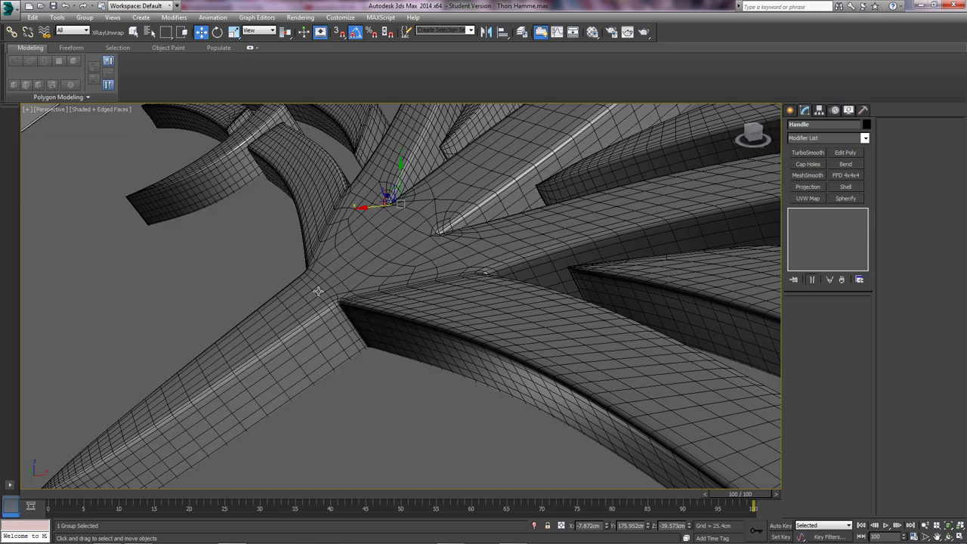
{"action": "scroll", "coordinate": [436, 242], "scroll_direction": "down", "scroll_amount": 5}
{"action": "middle_click_drag", "start_coordinate": [437, 242], "coordinate": [424, 146], "text": "alt"}
{"action": "left_click", "coordinate": [523, 220]}
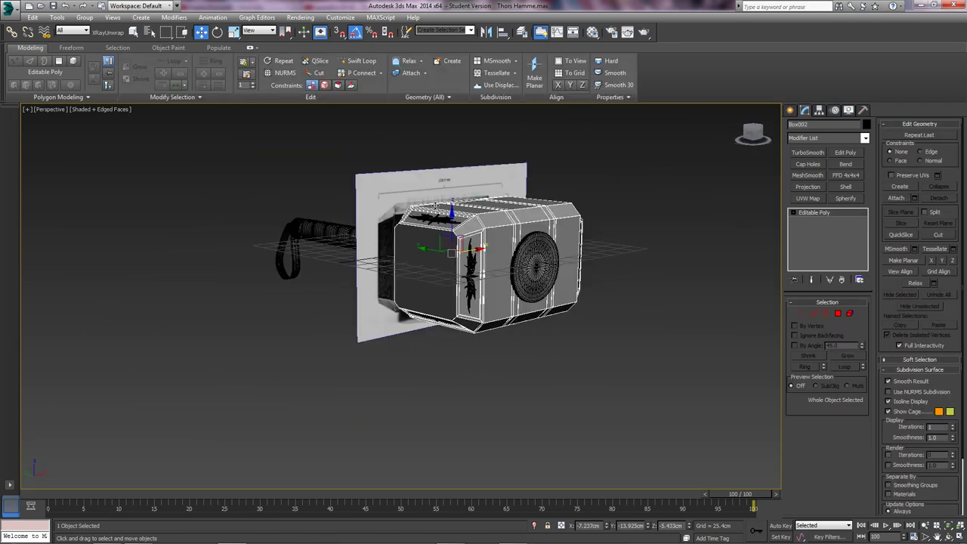
{"action": "right_click", "coordinate": [425, 146]}
{"action": "left_click", "coordinate": [443, 73]}
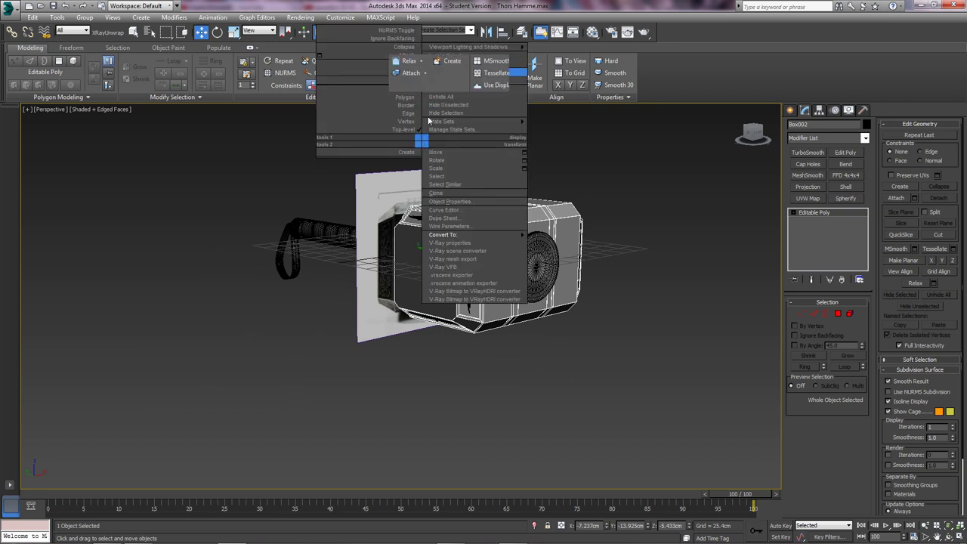
{"action": "left_click", "coordinate": [367, 183]}
{"action": "right_click", "coordinate": [394, 154]}
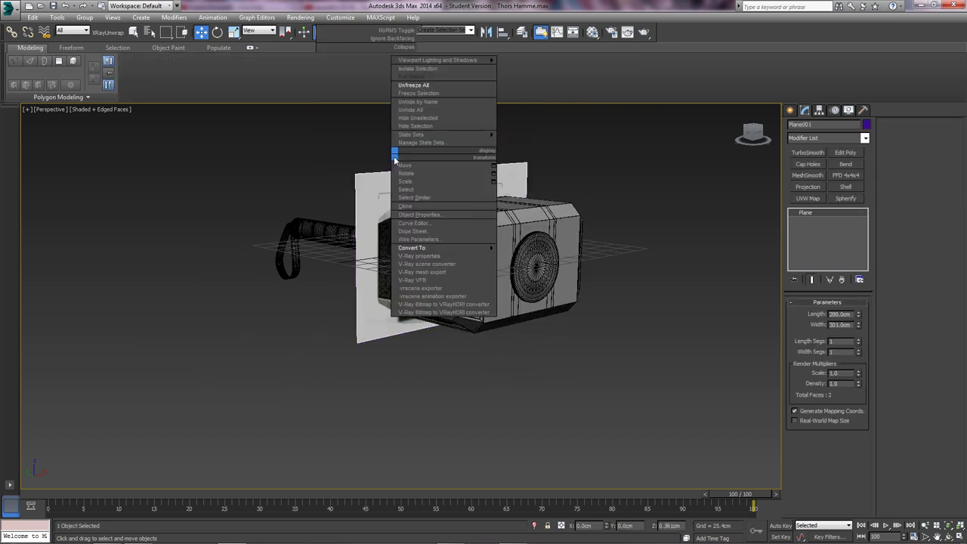
{"action": "left_click", "coordinate": [327, 165]}
{"action": "middle_click_drag", "start_coordinate": [469, 194], "coordinate": [448, 209], "text": "alt"}
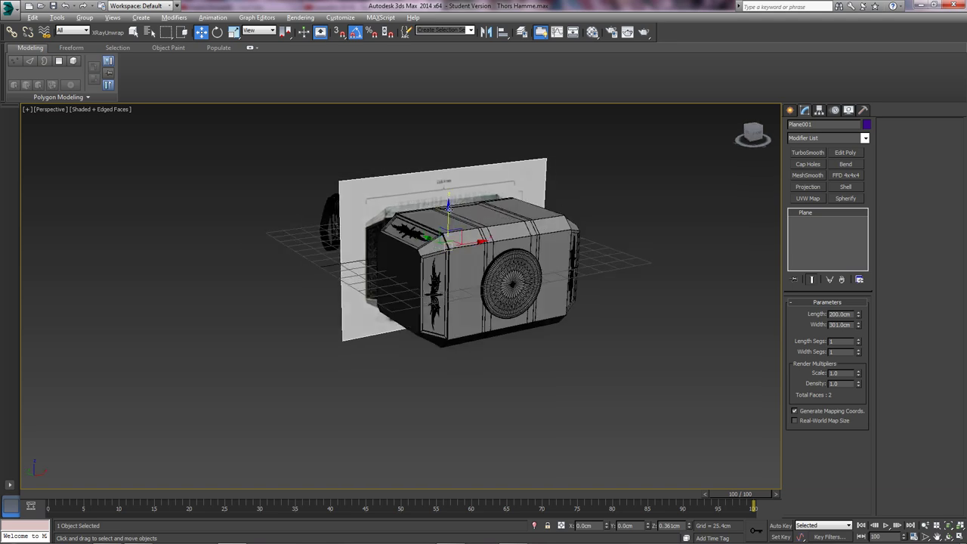
Create a new layer named Reference for the selected image plane
{"action": "left_click", "coordinate": [542, 33]}
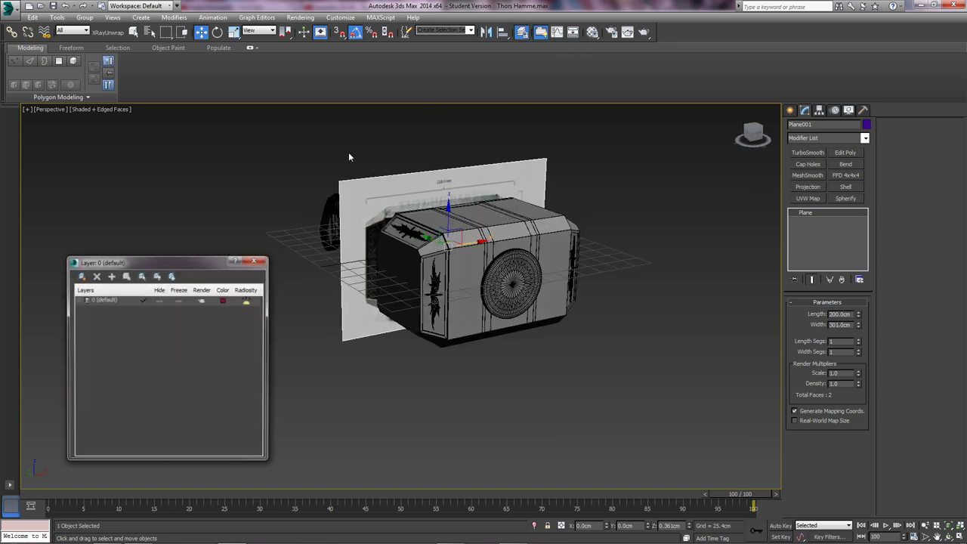
{"action": "left_click", "coordinate": [80, 277]}
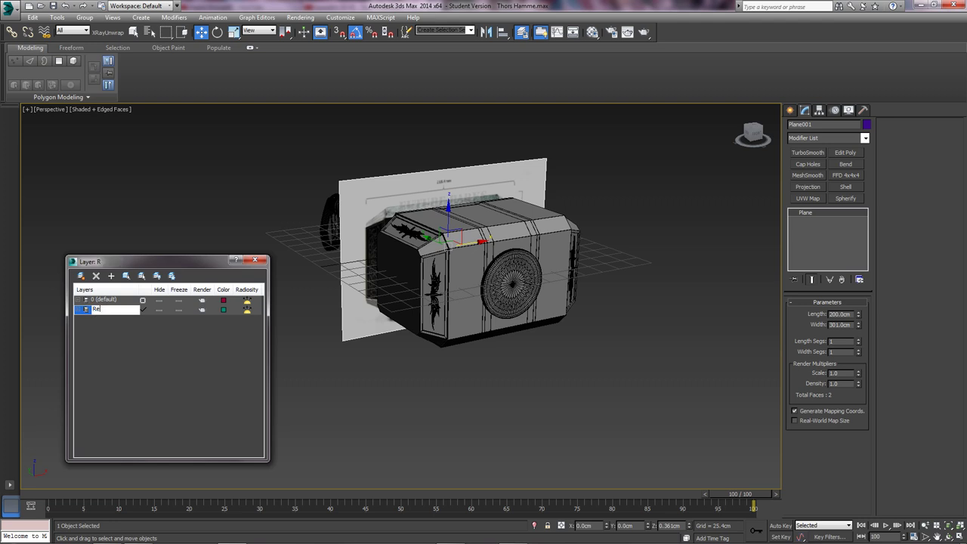
{"action": "type", "text": "Reference"}
{"action": "key", "text": "Return"}
Hide the Reference layer, make layer 0 (default) current and close the layer manager
{"action": "left_click", "coordinate": [159, 309]}
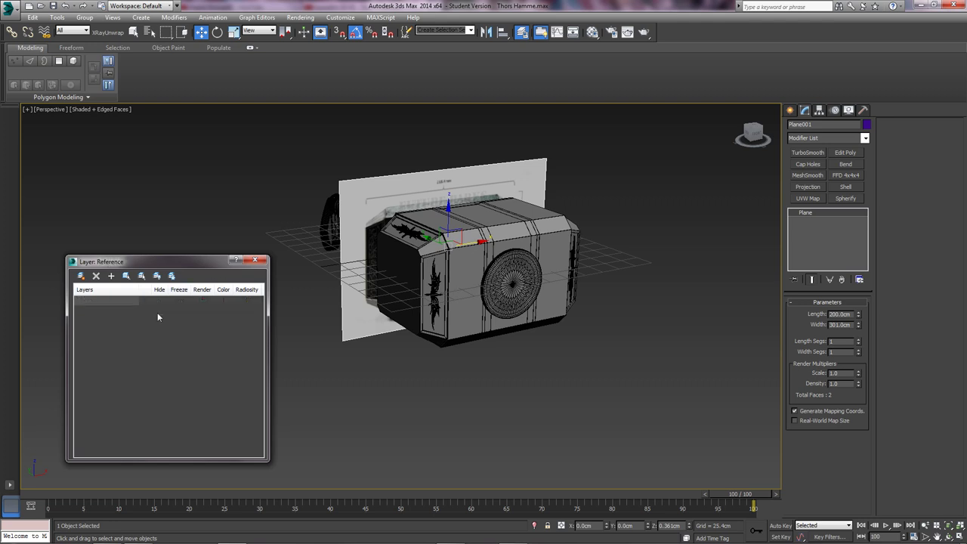
{"action": "left_click", "coordinate": [142, 300]}
{"action": "left_click", "coordinate": [254, 261]}
{"action": "middle_click_drag", "start_coordinate": [317, 280], "coordinate": [436, 370], "text": "alt"}
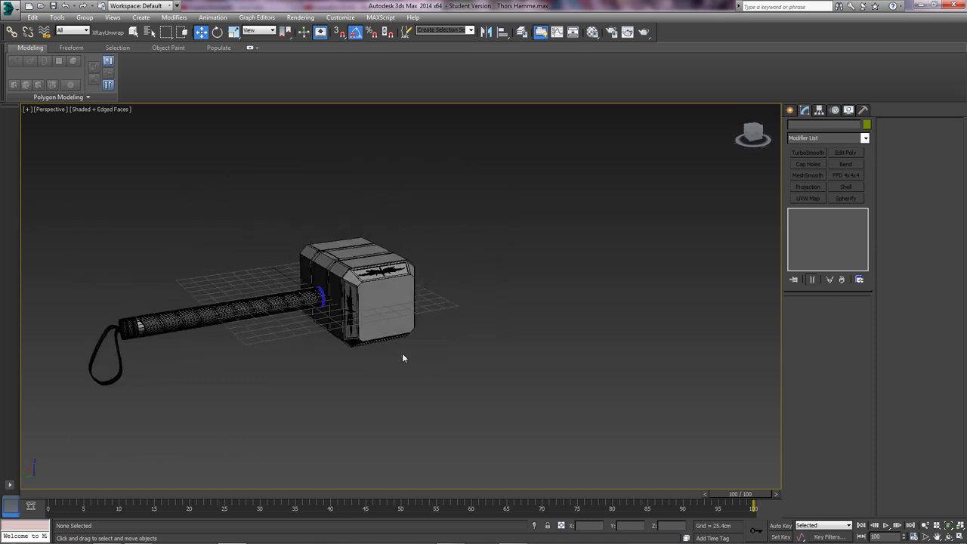
Select the Handle group and ungroup it into its separate parts
{"action": "scroll", "coordinate": [321, 310], "scroll_direction": "up", "scroll_amount": 5}
{"action": "left_click", "coordinate": [180, 326]}
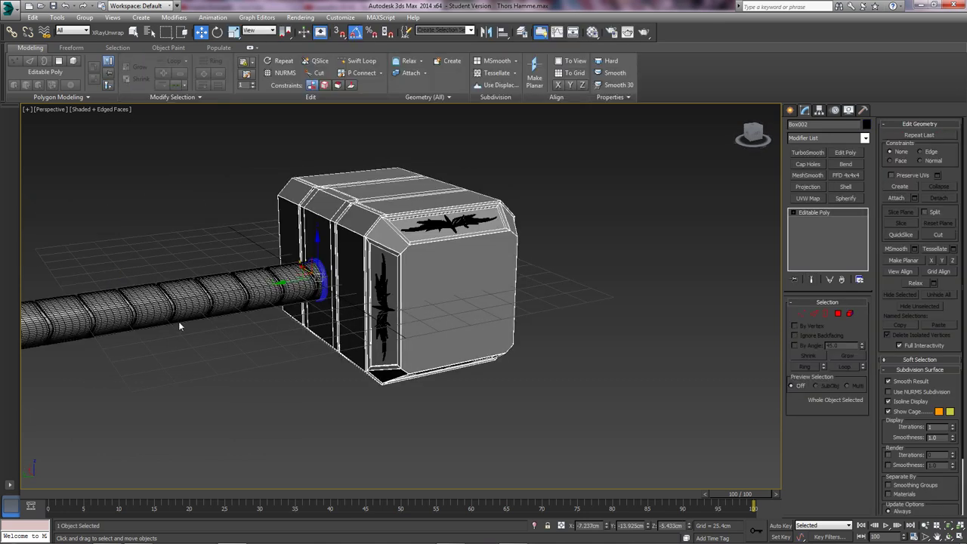
{"action": "left_click", "coordinate": [174, 311]}
{"action": "left_click", "coordinate": [84, 18]}
{"action": "left_click", "coordinate": [85, 31]}
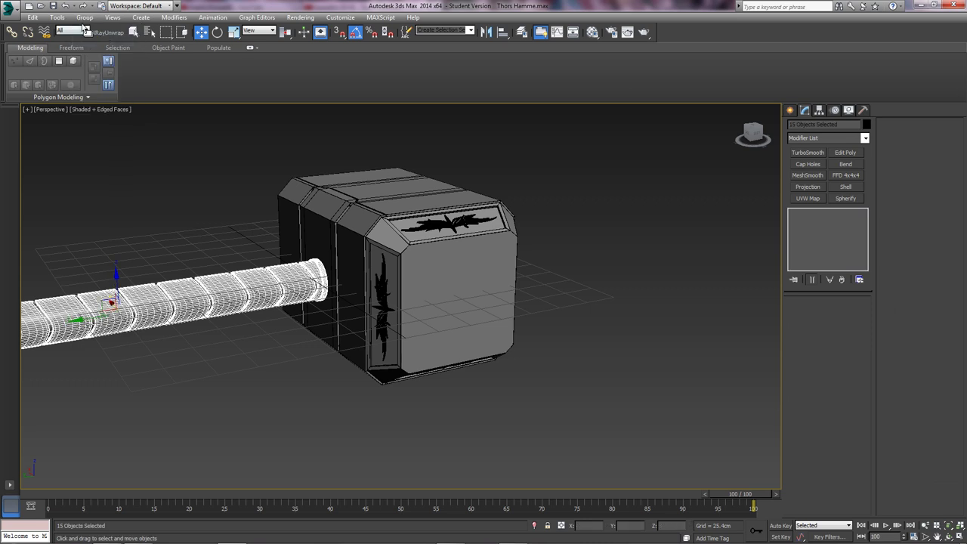
{"action": "left_click", "coordinate": [84, 19]}
Select the ring at the handle's base, set its object color to black and deselect it
{"action": "left_click", "coordinate": [327, 285]}
{"action": "left_click", "coordinate": [322, 281]}
{"action": "left_click", "coordinate": [866, 126]}
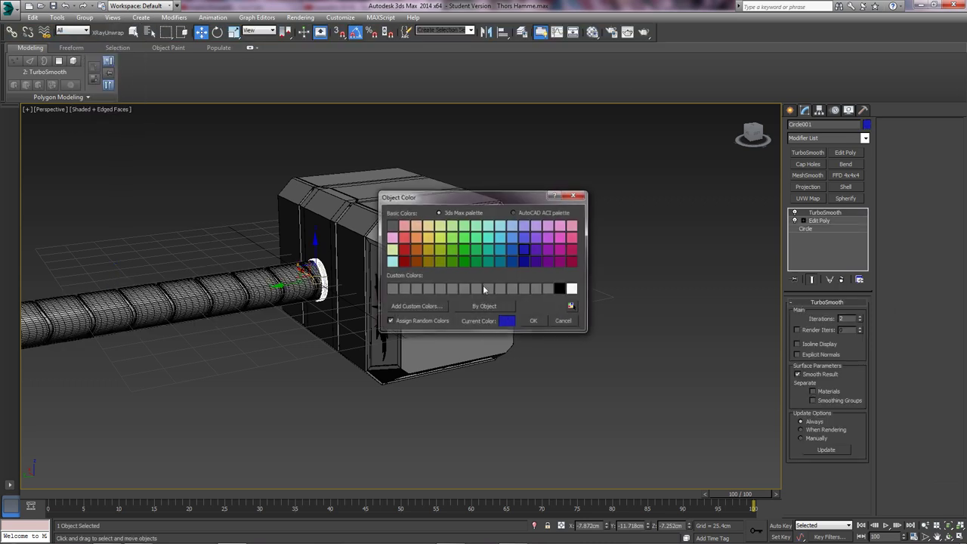
{"action": "left_click", "coordinate": [535, 321]}
{"action": "left_click", "coordinate": [550, 334]}
Select all parts of the hammer and rotate them together until the handle points straight up
{"action": "middle_click_drag", "start_coordinate": [491, 306], "coordinate": [558, 425], "text": "alt"}
{"action": "scroll", "coordinate": [458, 304], "scroll_direction": "down", "scroll_amount": 4}
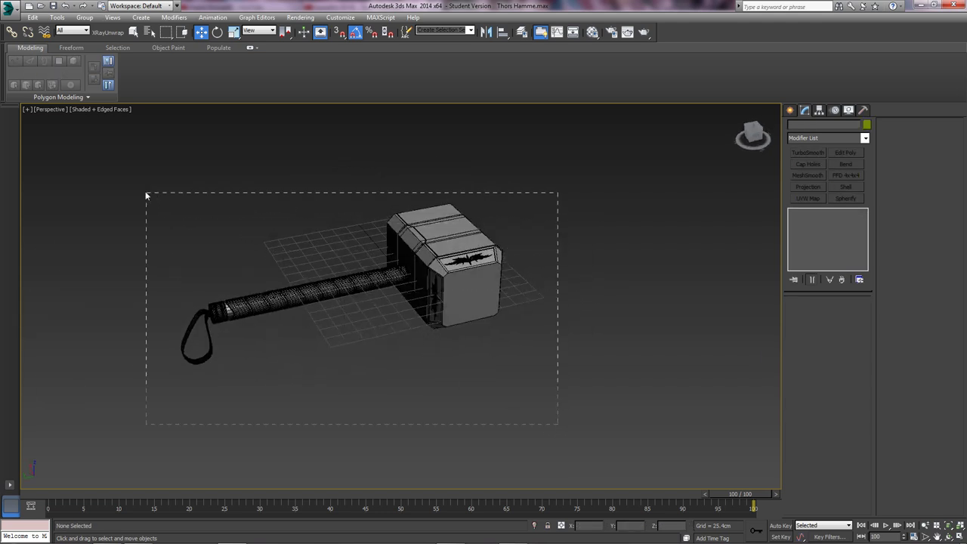
{"action": "left_click_drag", "start_coordinate": [147, 196], "coordinate": [147, 194]}
{"action": "key", "text": "e"}
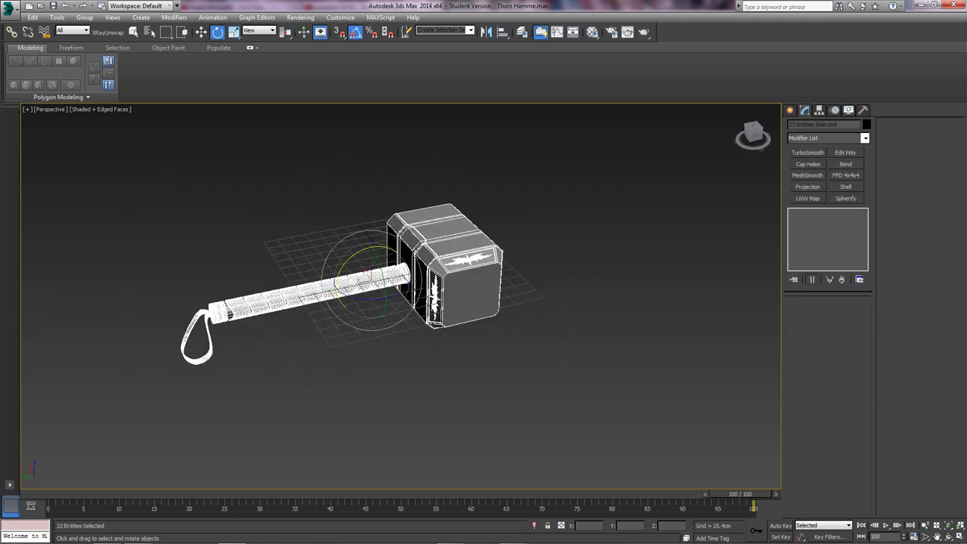
{"action": "left_click_drag", "start_coordinate": [358, 260], "coordinate": [394, 235]}
{"action": "middle_click_drag", "start_coordinate": [394, 235], "coordinate": [359, 246], "text": "alt"}
Raise the whole hammer vertically until the underside of its head sits on the grid
{"action": "key", "text": "w"}
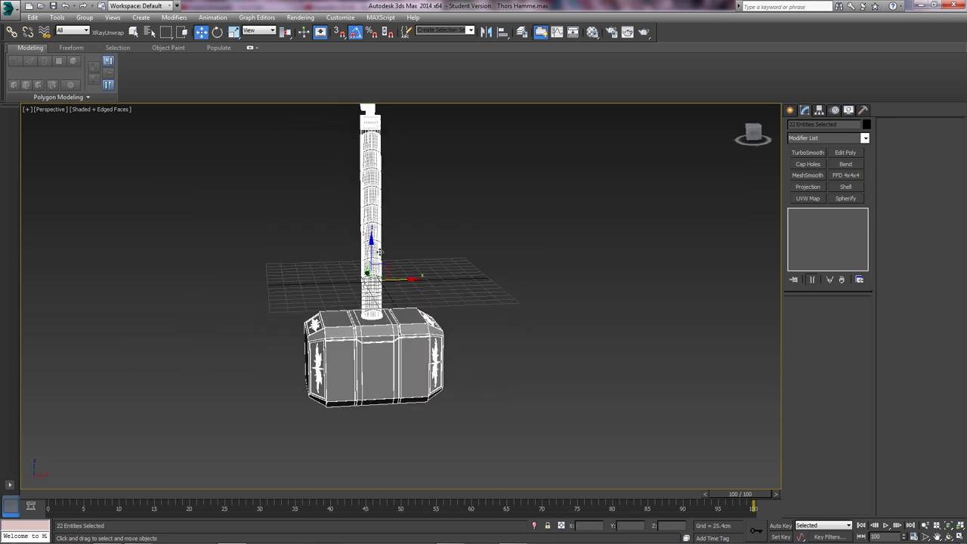
{"action": "left_click_drag", "start_coordinate": [370, 245], "coordinate": [370, 157]}
{"action": "middle_click_drag", "start_coordinate": [351, 280], "coordinate": [352, 244], "text": "alt"}
{"action": "scroll", "coordinate": [353, 244], "scroll_direction": "up", "scroll_amount": 3}
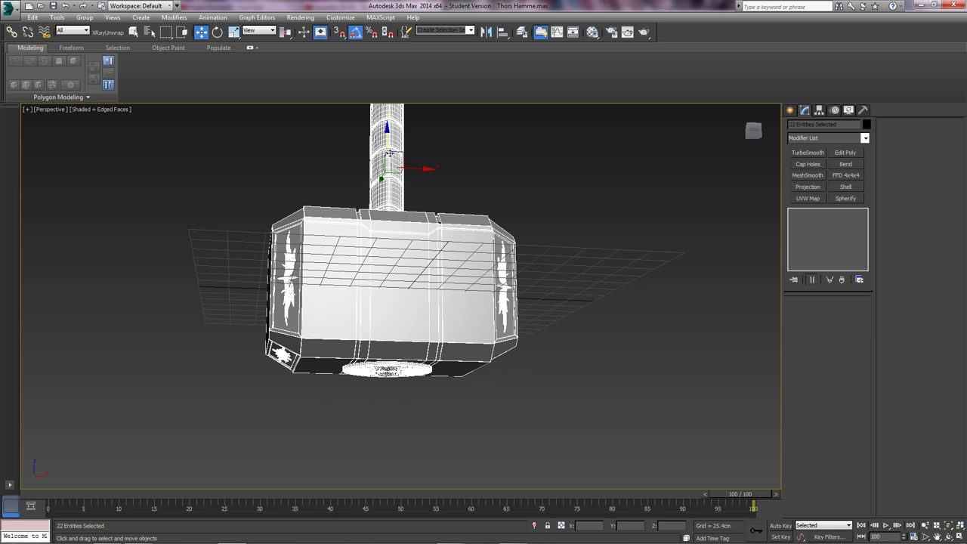
{"action": "left_click_drag", "start_coordinate": [389, 153], "coordinate": [382, 82]}
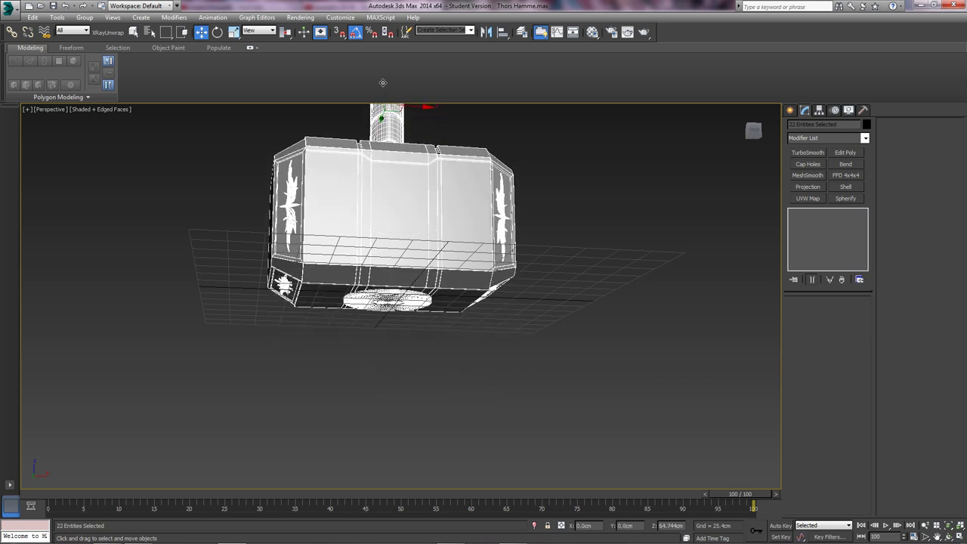
{"action": "middle_click_drag", "start_coordinate": [382, 82], "coordinate": [519, 194], "text": "alt"}
Try a first rotation of the whole upright hammer and undo it
{"action": "key", "text": "e"}
{"action": "middle_click_drag", "start_coordinate": [396, 140], "coordinate": [251, 240], "text": "alt"}
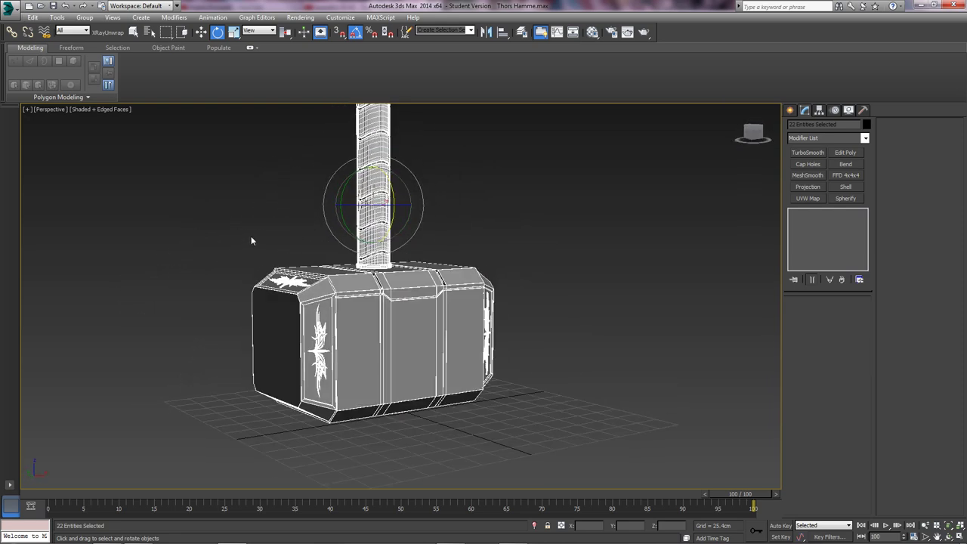
{"action": "left_click", "coordinate": [737, 111]}
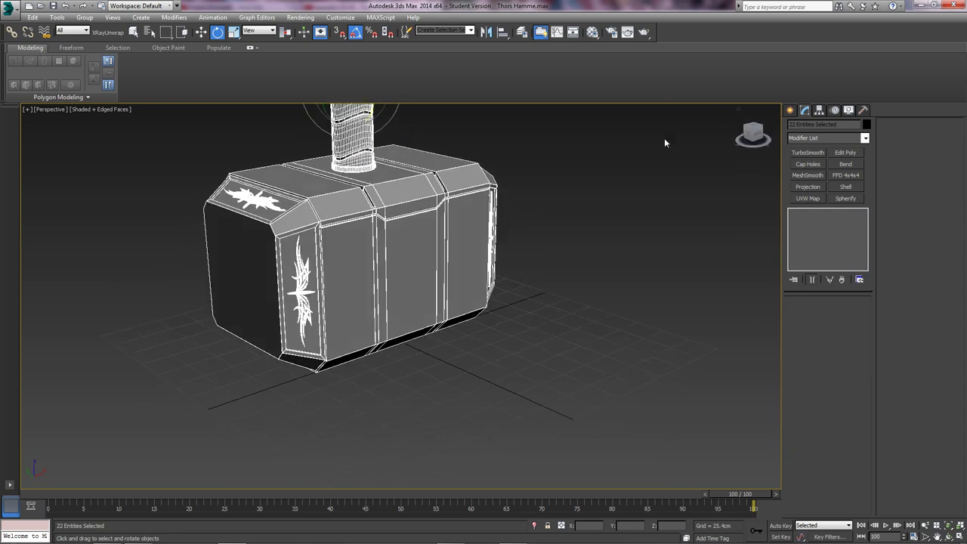
{"action": "scroll", "coordinate": [482, 324], "scroll_direction": "down", "scroll_amount": 5}
{"action": "mouse_move", "coordinate": [441, 265]}
{"action": "left_mouse_down"}
{"action": "mouse_move", "coordinate": [540, 264]}
{"action": "mouse_move", "coordinate": [449, 240]}
{"action": "mouse_move", "coordinate": [444, 262]}
{"action": "left_mouse_up"}
{"action": "middle_click_drag", "start_coordinate": [444, 262], "coordinate": [442, 245], "text": "alt"}
{"action": "middle_click_drag", "start_coordinate": [443, 245], "coordinate": [406, 254]}
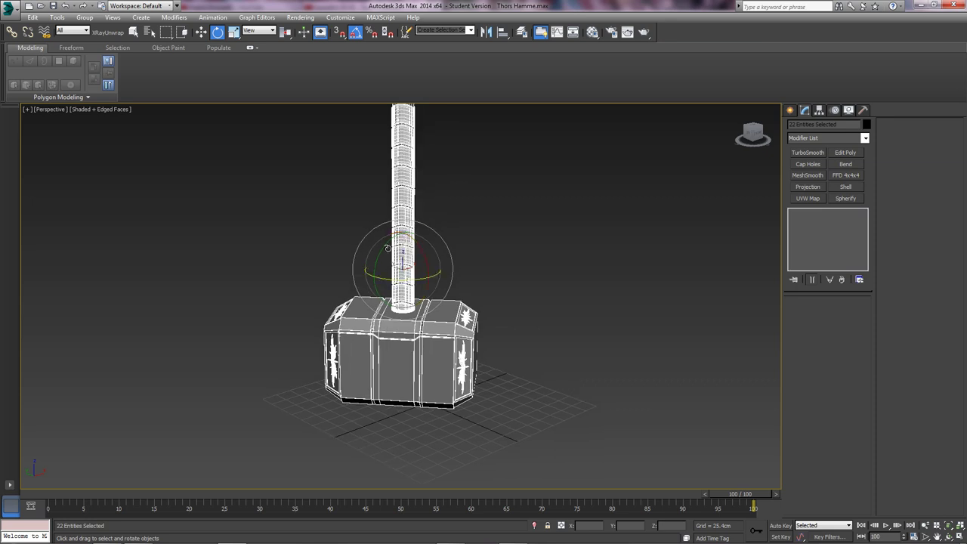
{"action": "left_click_drag", "start_coordinate": [387, 247], "coordinate": [410, 240]}
{"action": "key", "text": "ctrl+z"}
Tilt the whole hammer so its handle slants diagonally upward and the head rests on a lower corner
{"action": "left_click_drag", "start_coordinate": [409, 280], "coordinate": [376, 296]}
{"action": "middle_click_drag", "start_coordinate": [376, 297], "coordinate": [503, 306], "text": "alt"}
{"action": "key", "text": "alt+w"}
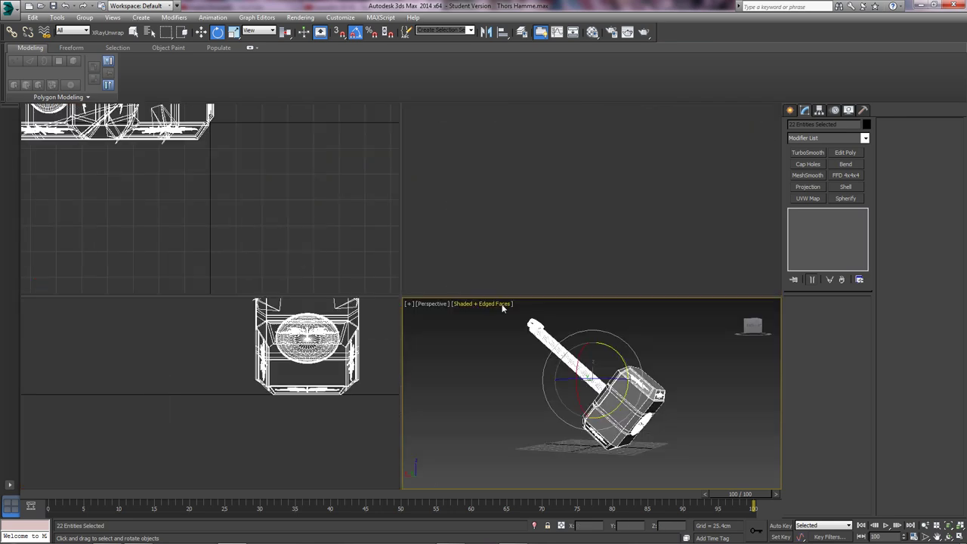
{"action": "key", "text": "alt+w"}
Deselect the hammer, turn off the edged-faces display and inspect the shaded model around the handle joint
{"action": "left_click", "coordinate": [588, 299]}
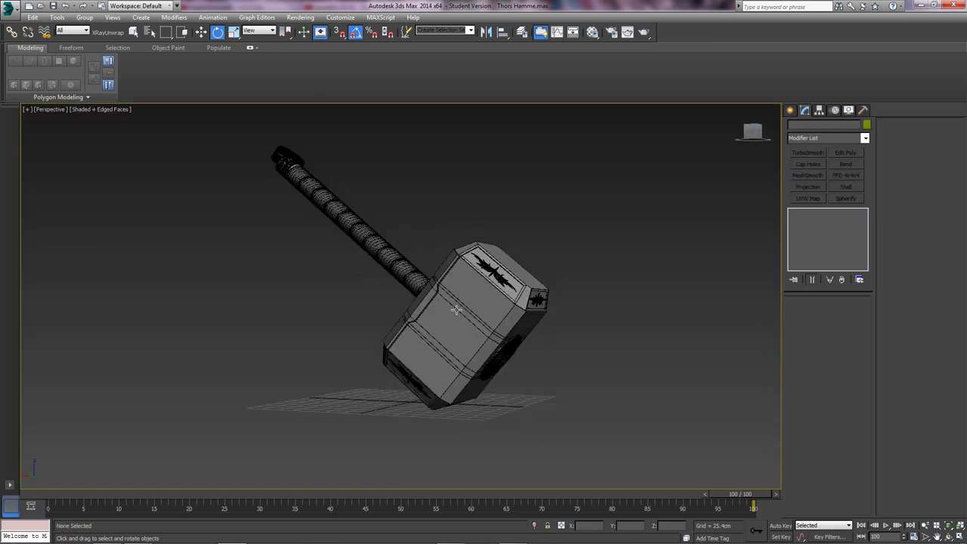
{"action": "key", "text": "F4"}
{"action": "mouse_move", "coordinate": [441, 275]}
{"action": "middle_mouse_down", "text": "alt"}
{"action": "mouse_move", "coordinate": [459, 253]}
{"action": "mouse_move", "coordinate": [311, 270]}
{"action": "mouse_move", "coordinate": [320, 283]}
{"action": "mouse_move", "coordinate": [367, 287]}
{"action": "mouse_move", "coordinate": [413, 326]}
{"action": "middle_mouse_up", "text": "alt"}
{"action": "scroll", "coordinate": [413, 326], "scroll_direction": "up", "scroll_amount": 4}
{"action": "scroll", "coordinate": [415, 313], "scroll_direction": "down", "scroll_amount": 2}
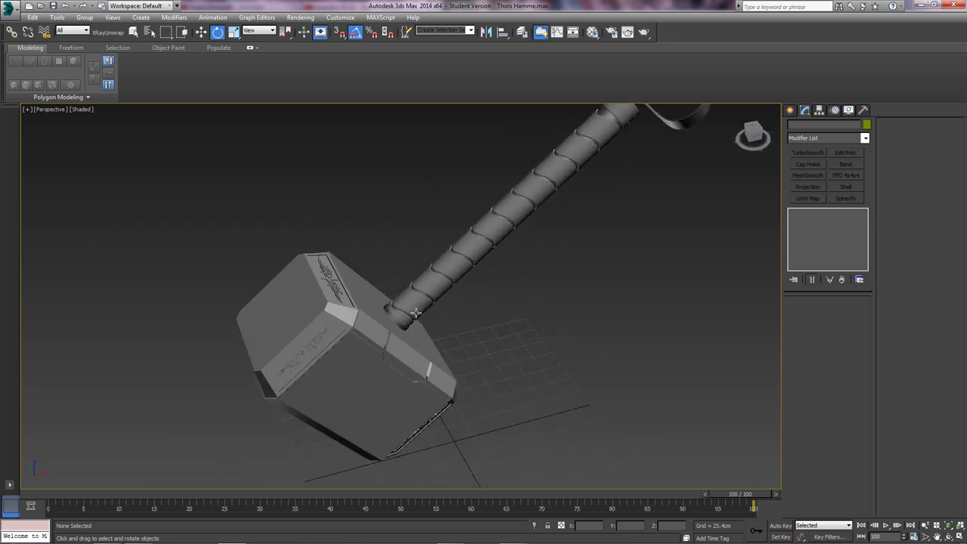
Examine the shaded hammer from the wrist strap and handle wrapping down to the engraved head
{"action": "middle_click_drag", "start_coordinate": [478, 275], "coordinate": [446, 342]}
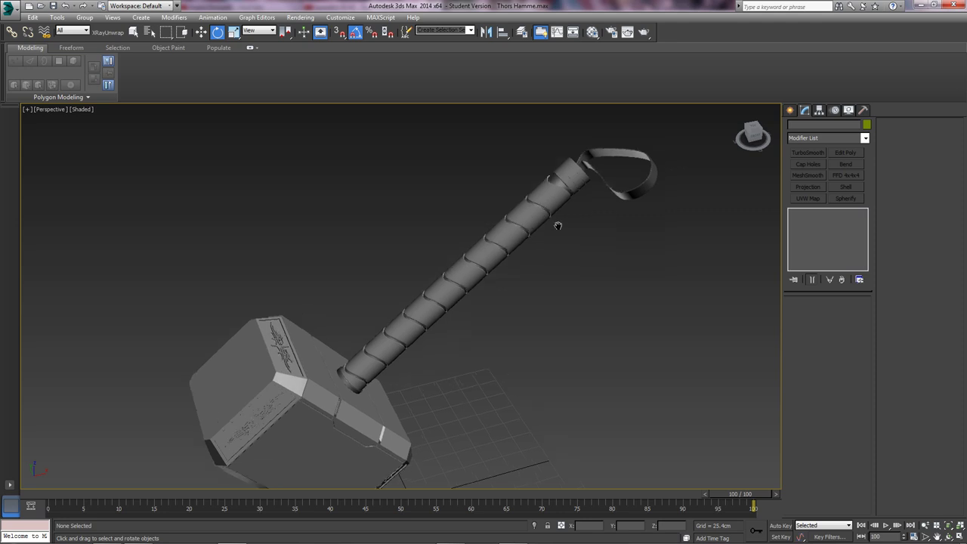
{"action": "scroll", "coordinate": [464, 335], "scroll_direction": "up", "scroll_amount": 8}
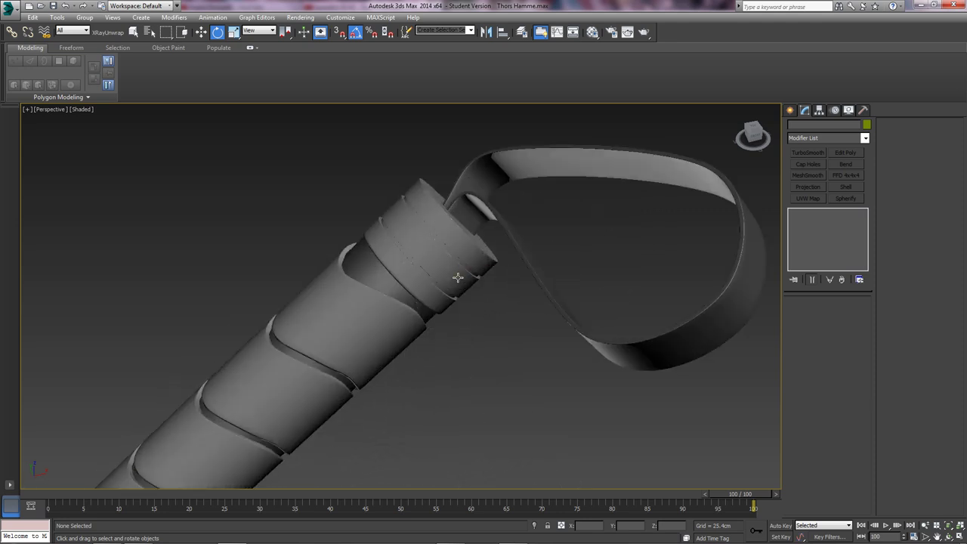
{"action": "scroll", "coordinate": [457, 278], "scroll_direction": "down", "scroll_amount": 10}
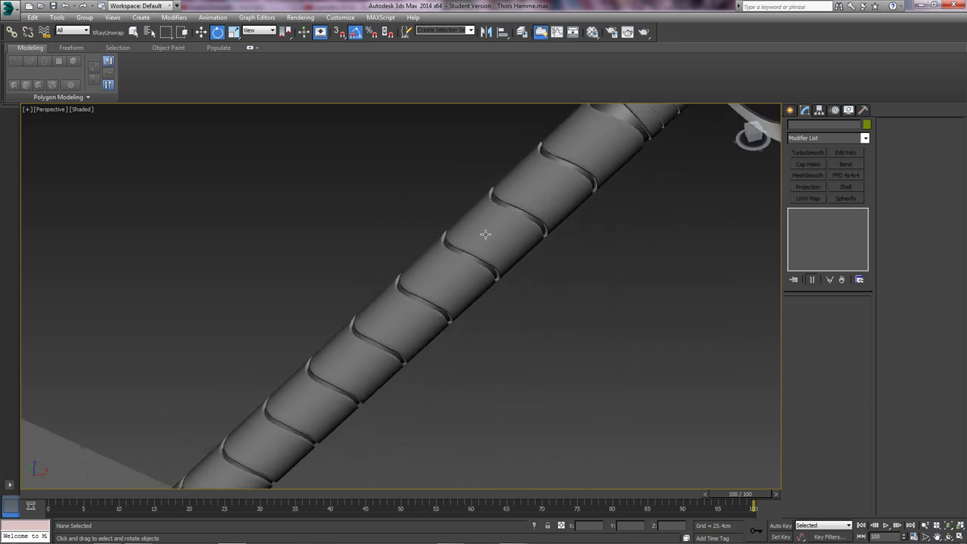
{"action": "middle_click_drag", "start_coordinate": [483, 228], "coordinate": [463, 288], "text": "alt"}
{"action": "scroll", "coordinate": [412, 261], "scroll_direction": "down", "scroll_amount": 8}
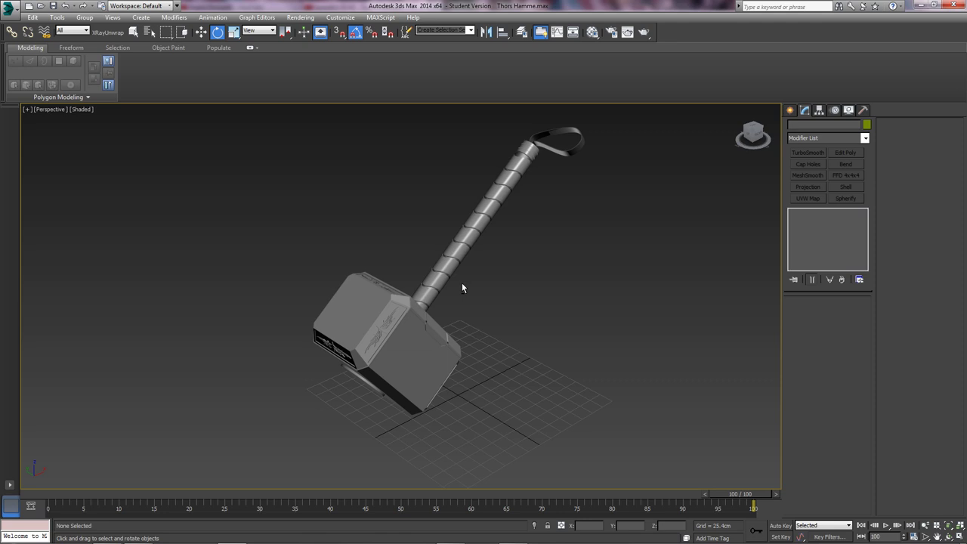
{"action": "middle_click_drag", "start_coordinate": [417, 280], "coordinate": [385, 282]}
{"action": "middle_click_drag", "start_coordinate": [412, 241], "coordinate": [397, 299]}
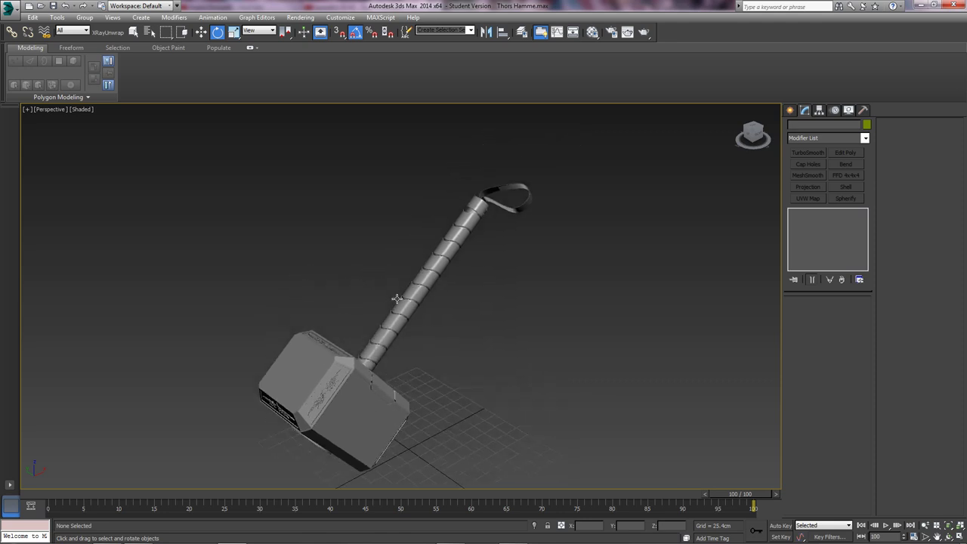
{"action": "middle_click_drag", "start_coordinate": [390, 333], "coordinate": [385, 303]}
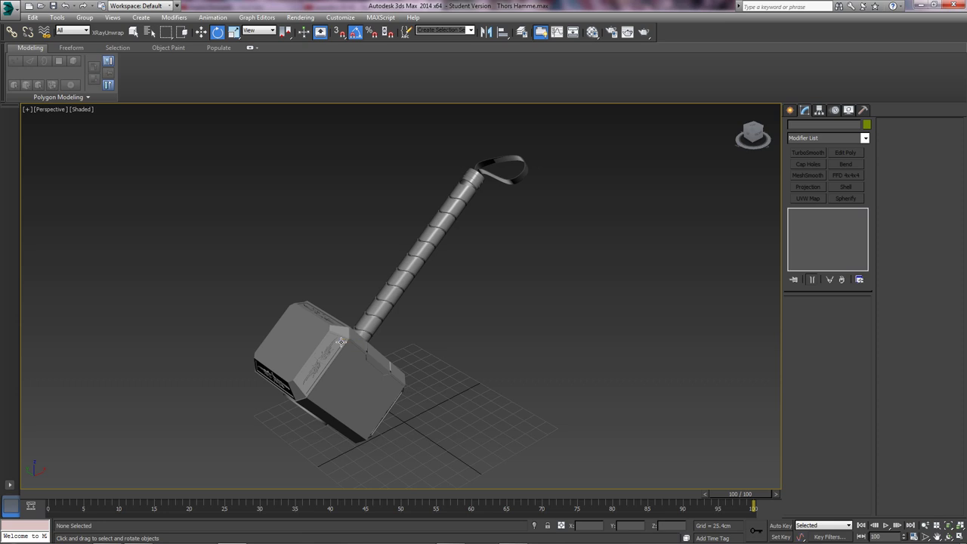
{"action": "scroll", "coordinate": [324, 355], "scroll_direction": "up", "scroll_amount": 3}
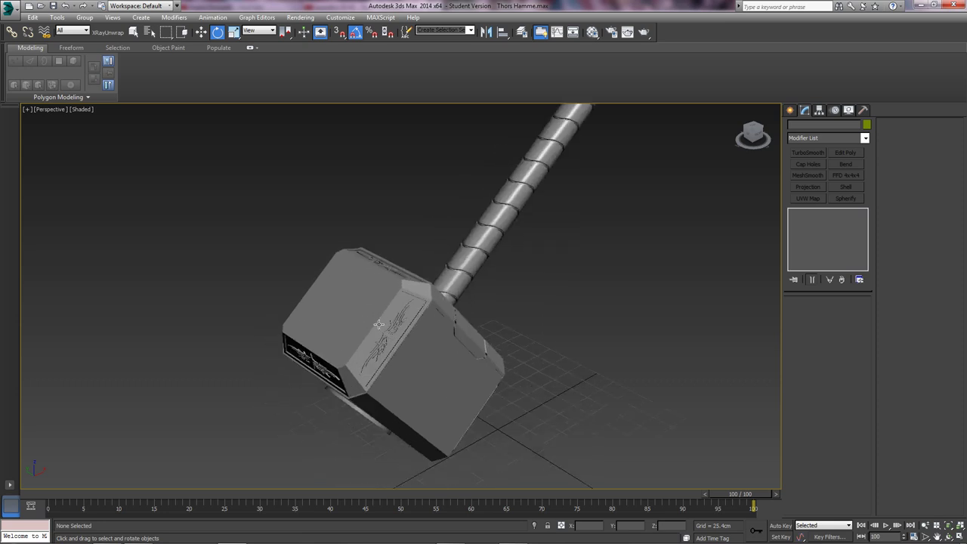
Select the hammer head and examine its edge layout and engraved panels, up close and with the whole hammer in view
{"action": "left_click", "coordinate": [372, 319]}
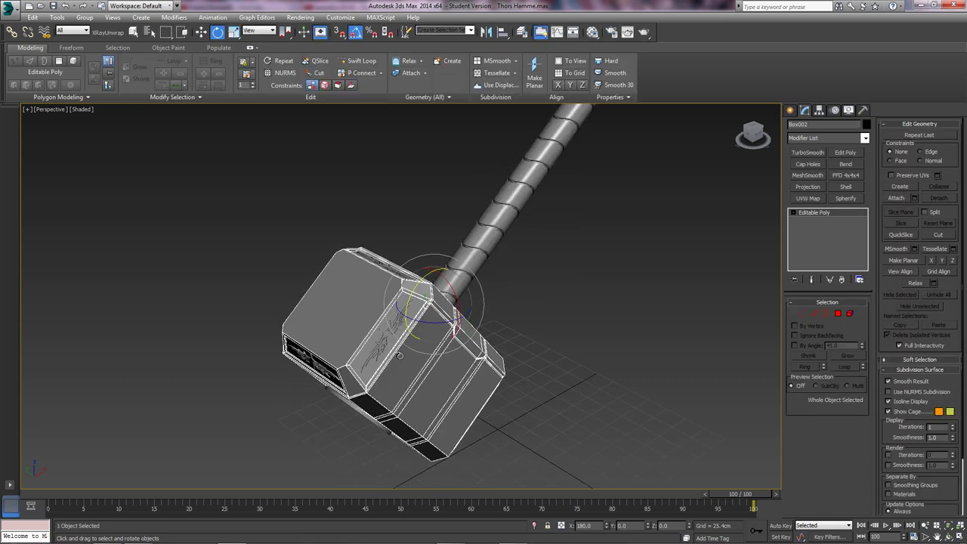
{"action": "scroll", "coordinate": [400, 355], "scroll_direction": "up", "scroll_amount": 3}
{"action": "scroll", "coordinate": [400, 355], "scroll_direction": "down", "scroll_amount": 2}
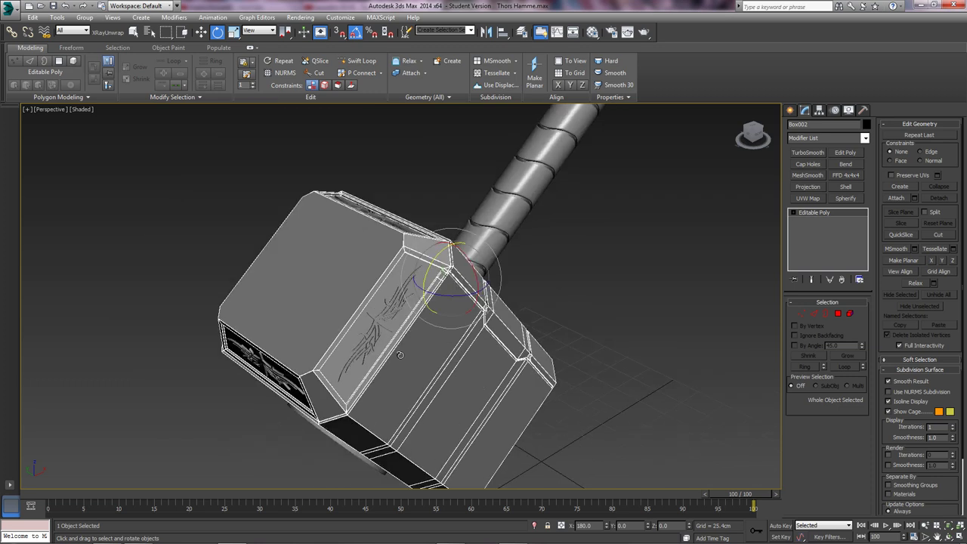
{"action": "scroll", "coordinate": [400, 355], "scroll_direction": "down", "scroll_amount": 4}
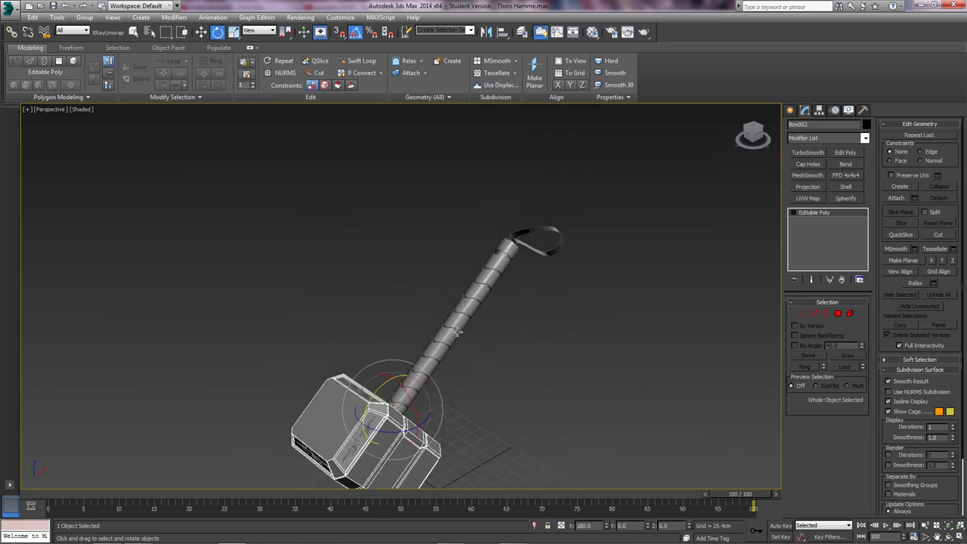
{"action": "scroll", "coordinate": [626, 201], "scroll_direction": "up", "scroll_amount": 5}
{"action": "scroll", "coordinate": [416, 330], "scroll_direction": "down", "scroll_amount": 5}
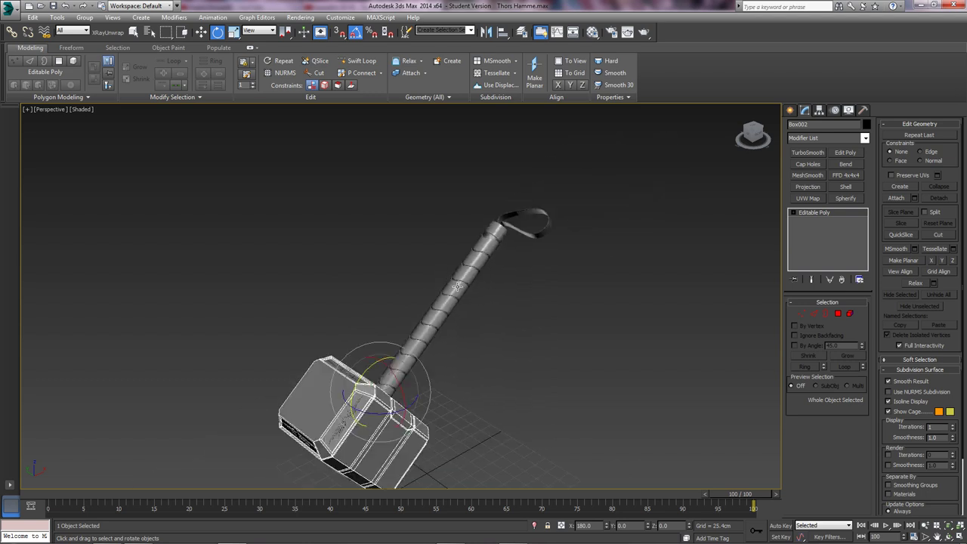
{"action": "middle_click_drag", "start_coordinate": [415, 380], "coordinate": [435, 328]}
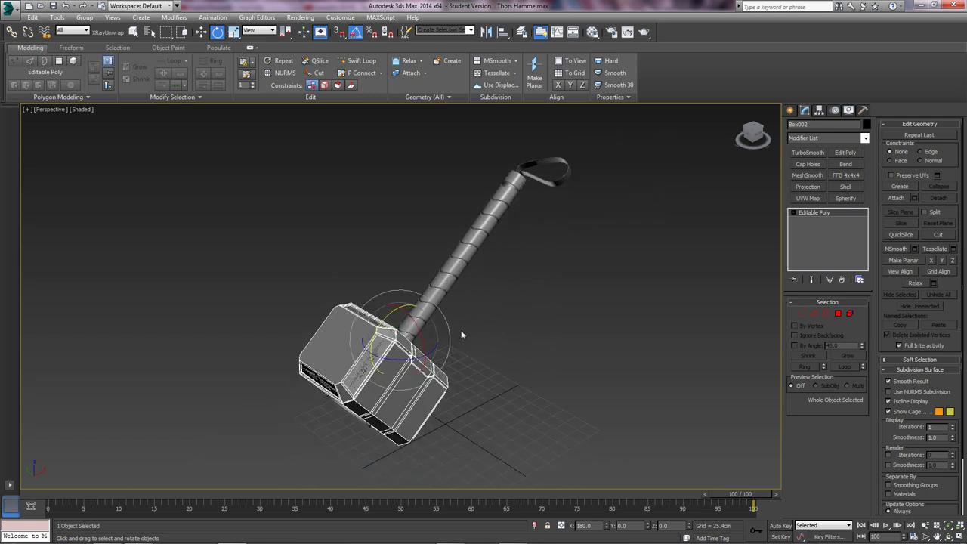
Clear the selection, reselect the hammer head and examine the tilted hammer from a lower side angle
{"action": "left_click", "coordinate": [421, 412]}
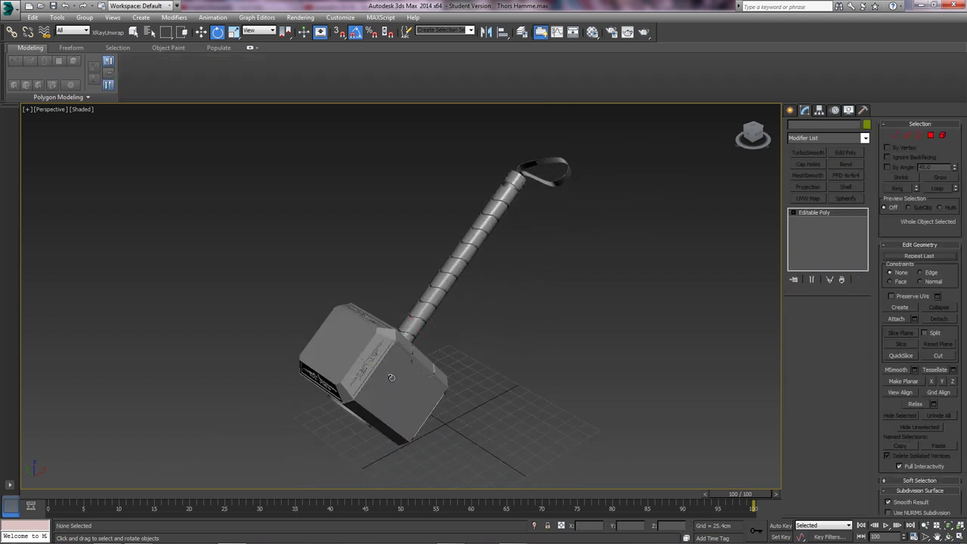
{"action": "left_click", "coordinate": [448, 344]}
{"action": "scroll", "coordinate": [456, 341], "scroll_direction": "up", "scroll_amount": 3}
{"action": "scroll", "coordinate": [429, 366], "scroll_direction": "down", "scroll_amount": 3}
{"action": "middle_click_drag", "start_coordinate": [455, 340], "coordinate": [383, 345]}
{"action": "scroll", "coordinate": [391, 332], "scroll_direction": "down", "scroll_amount": 3}
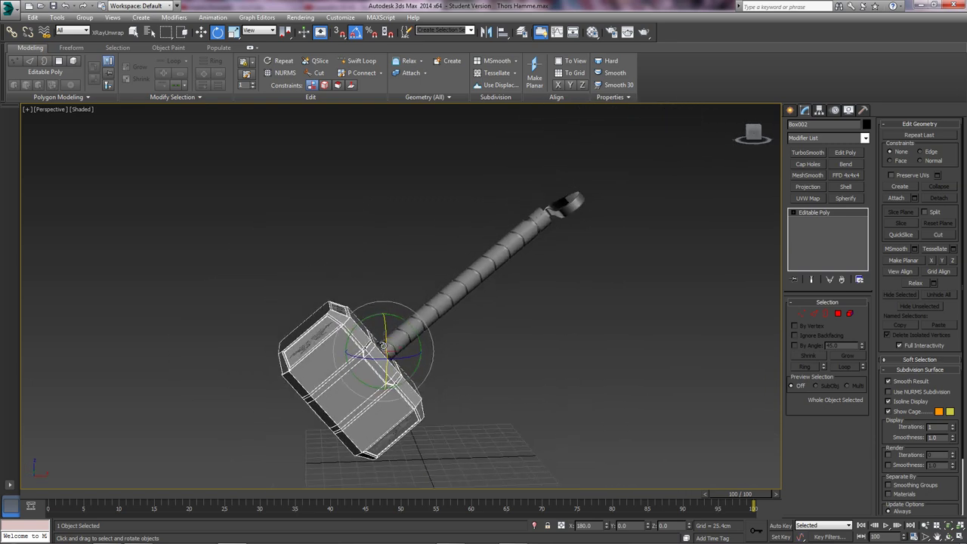